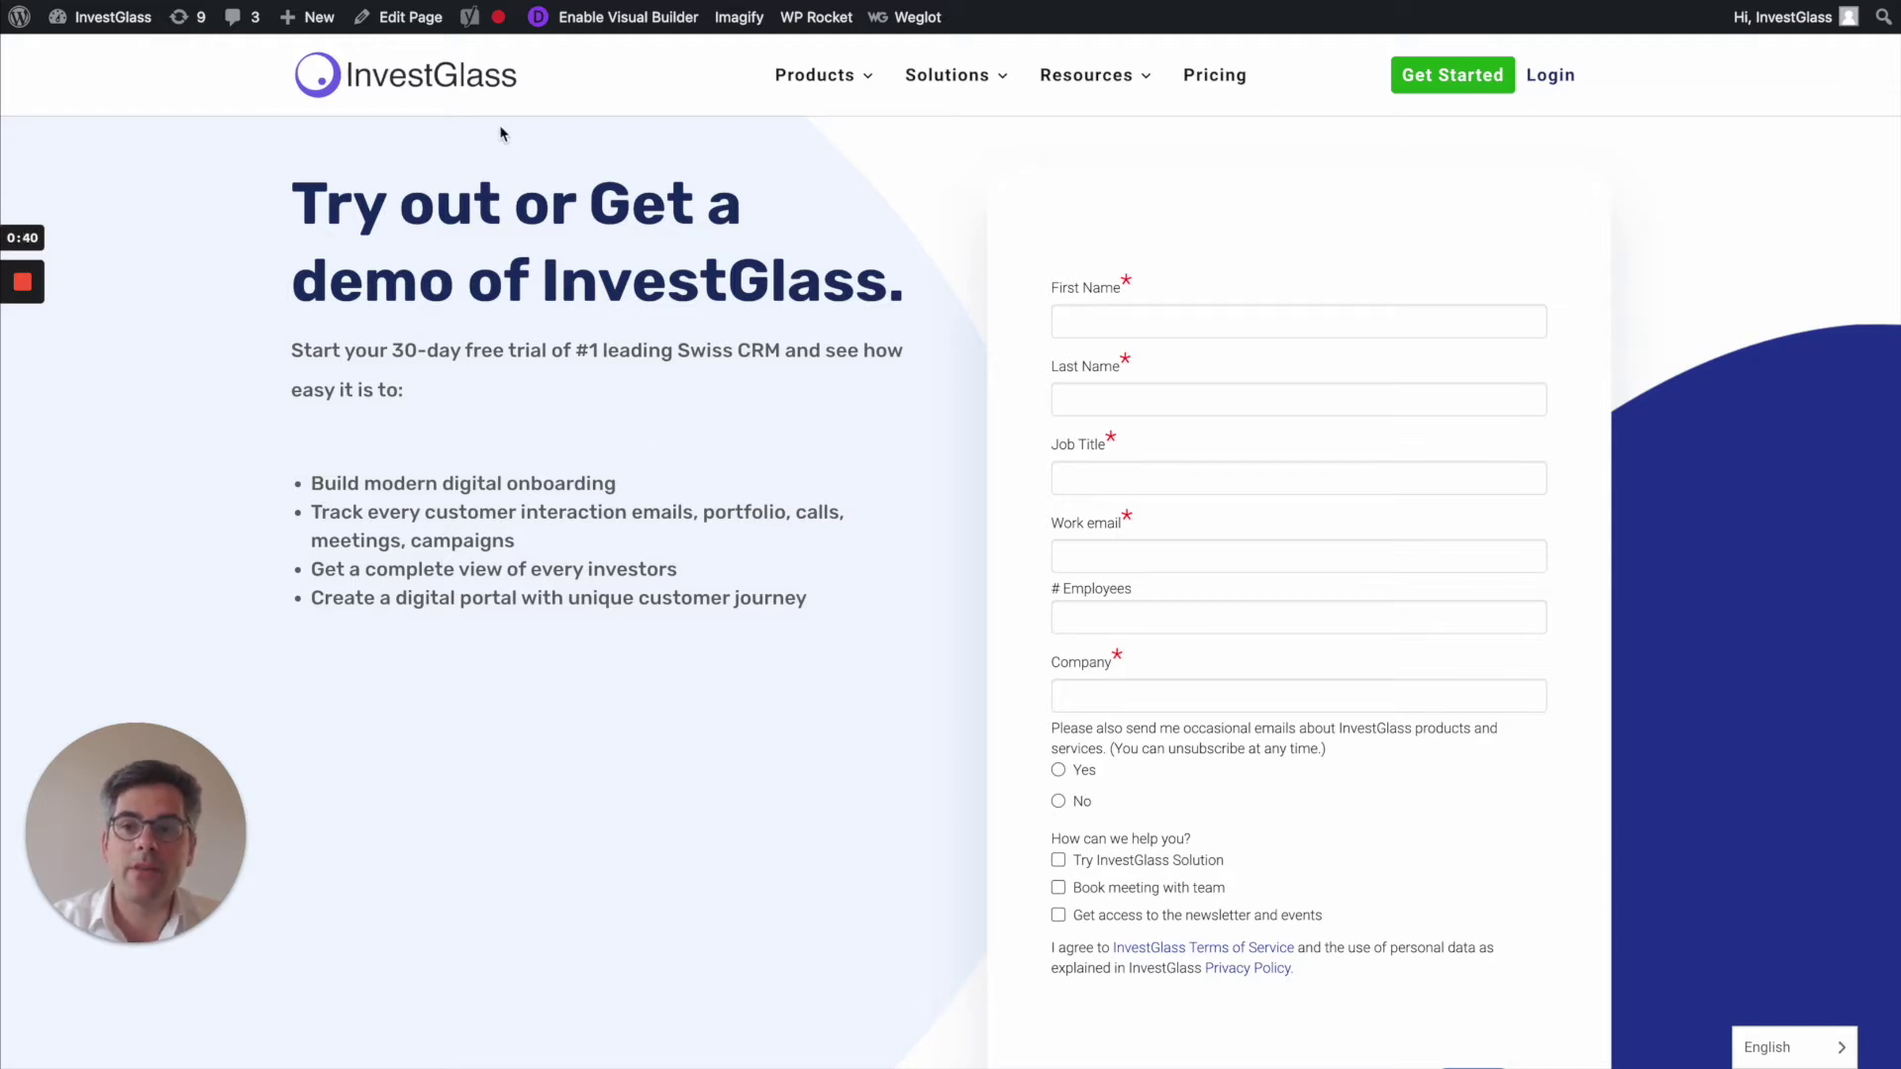
Enable the visual builder on the demo page and open the settings of the code module that embeds the form
click(585, 25)
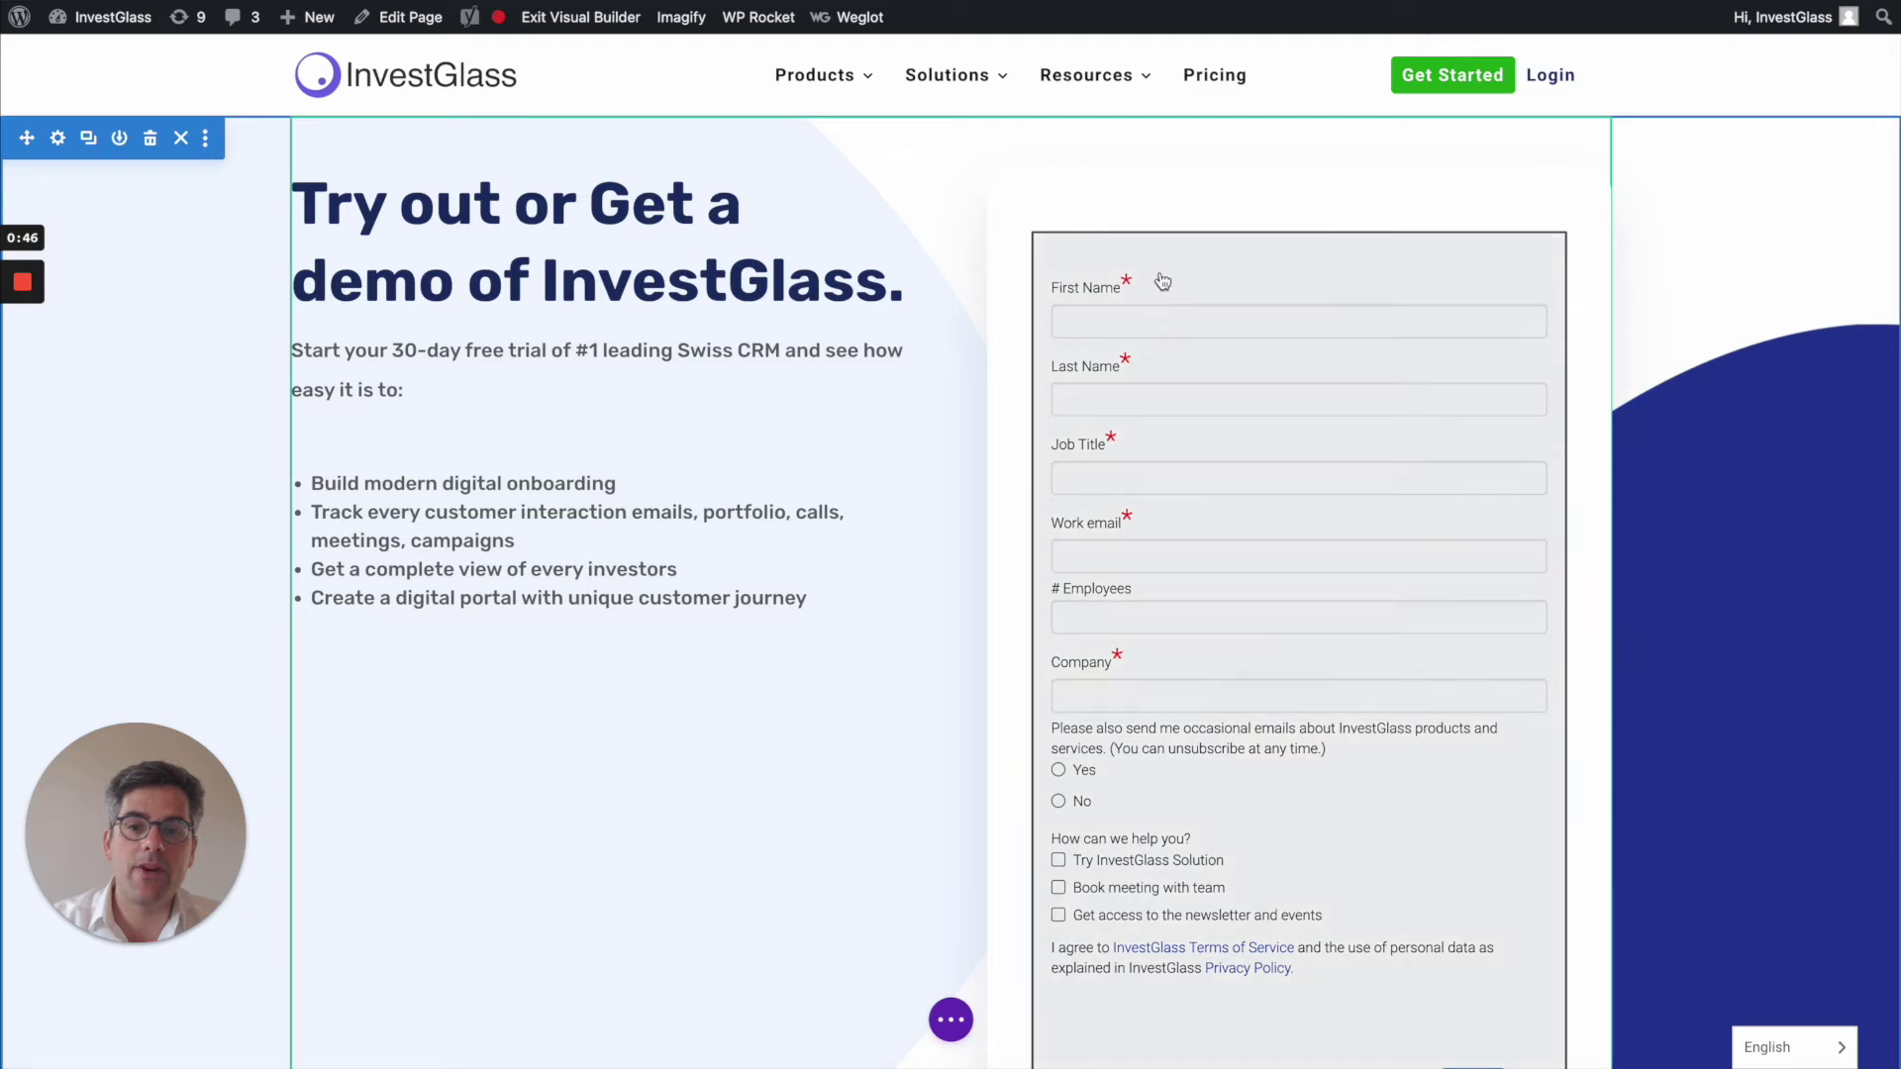
click(1162, 277)
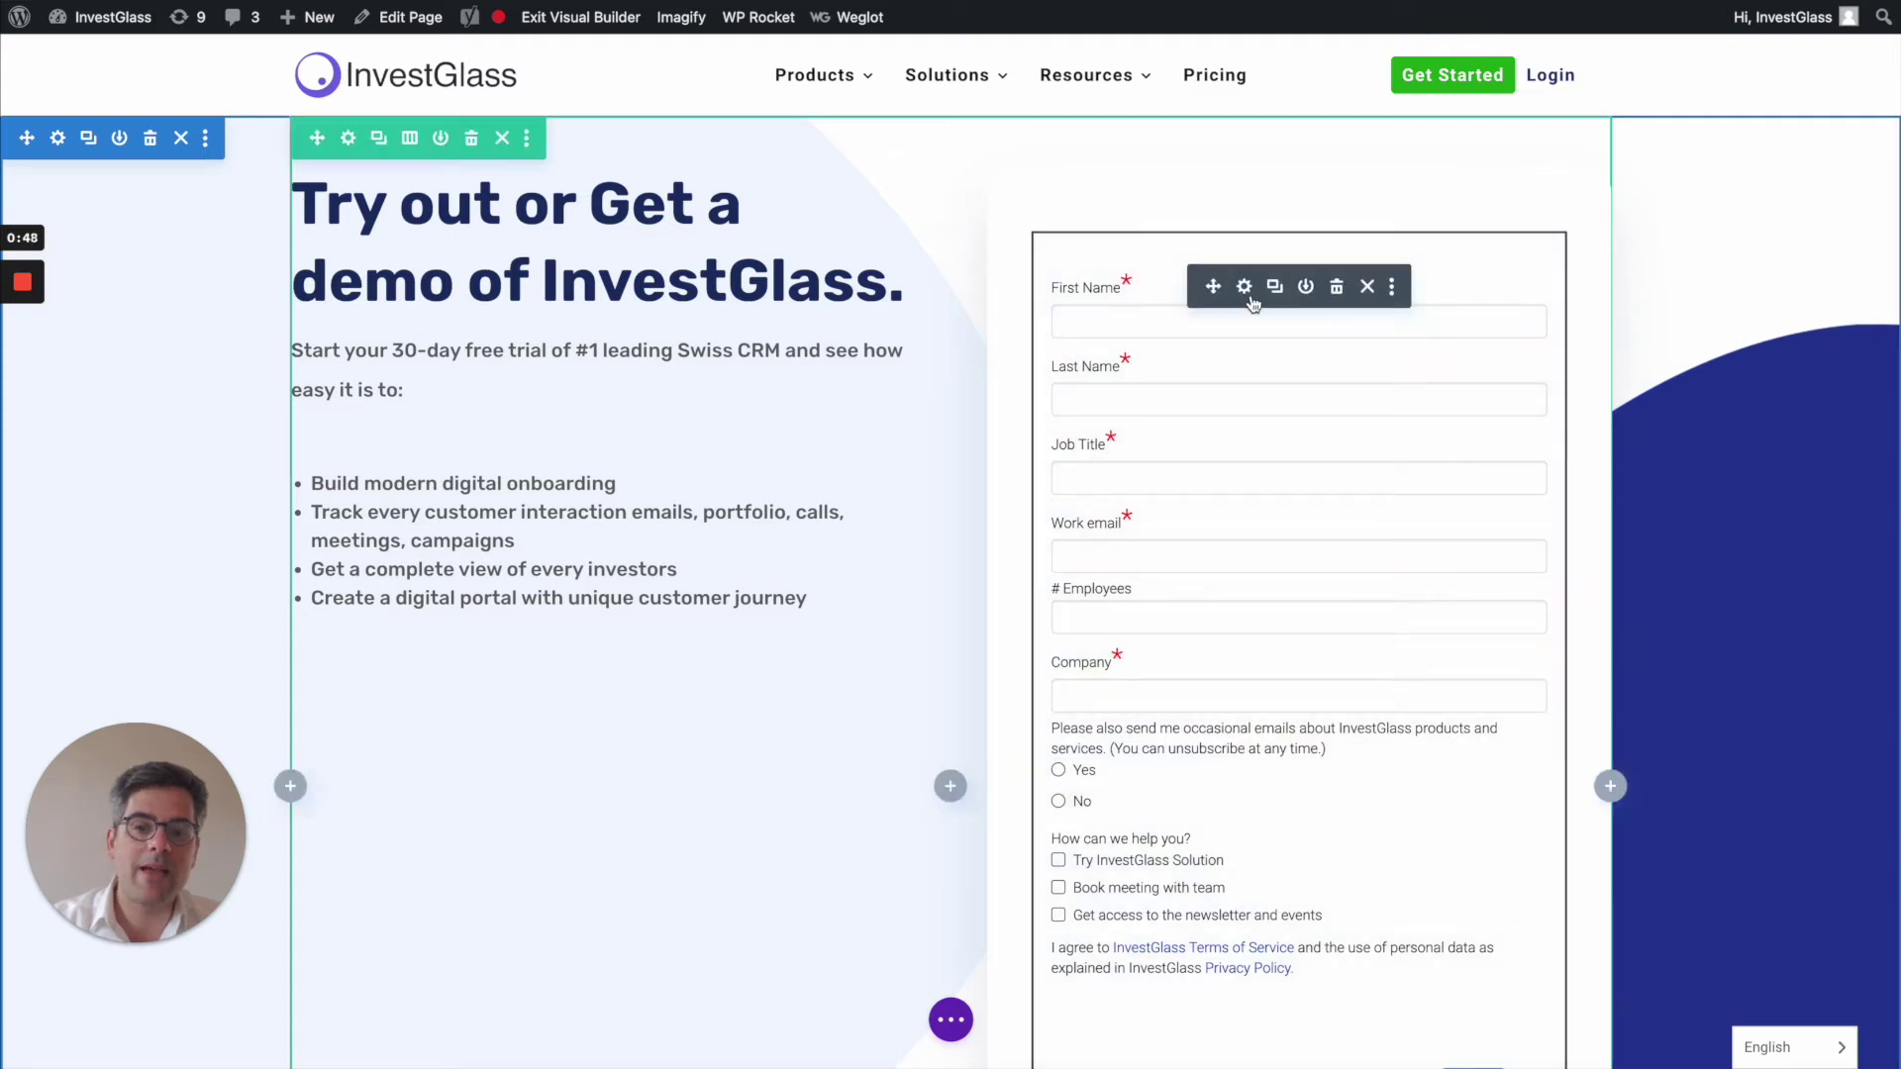
click(1244, 288)
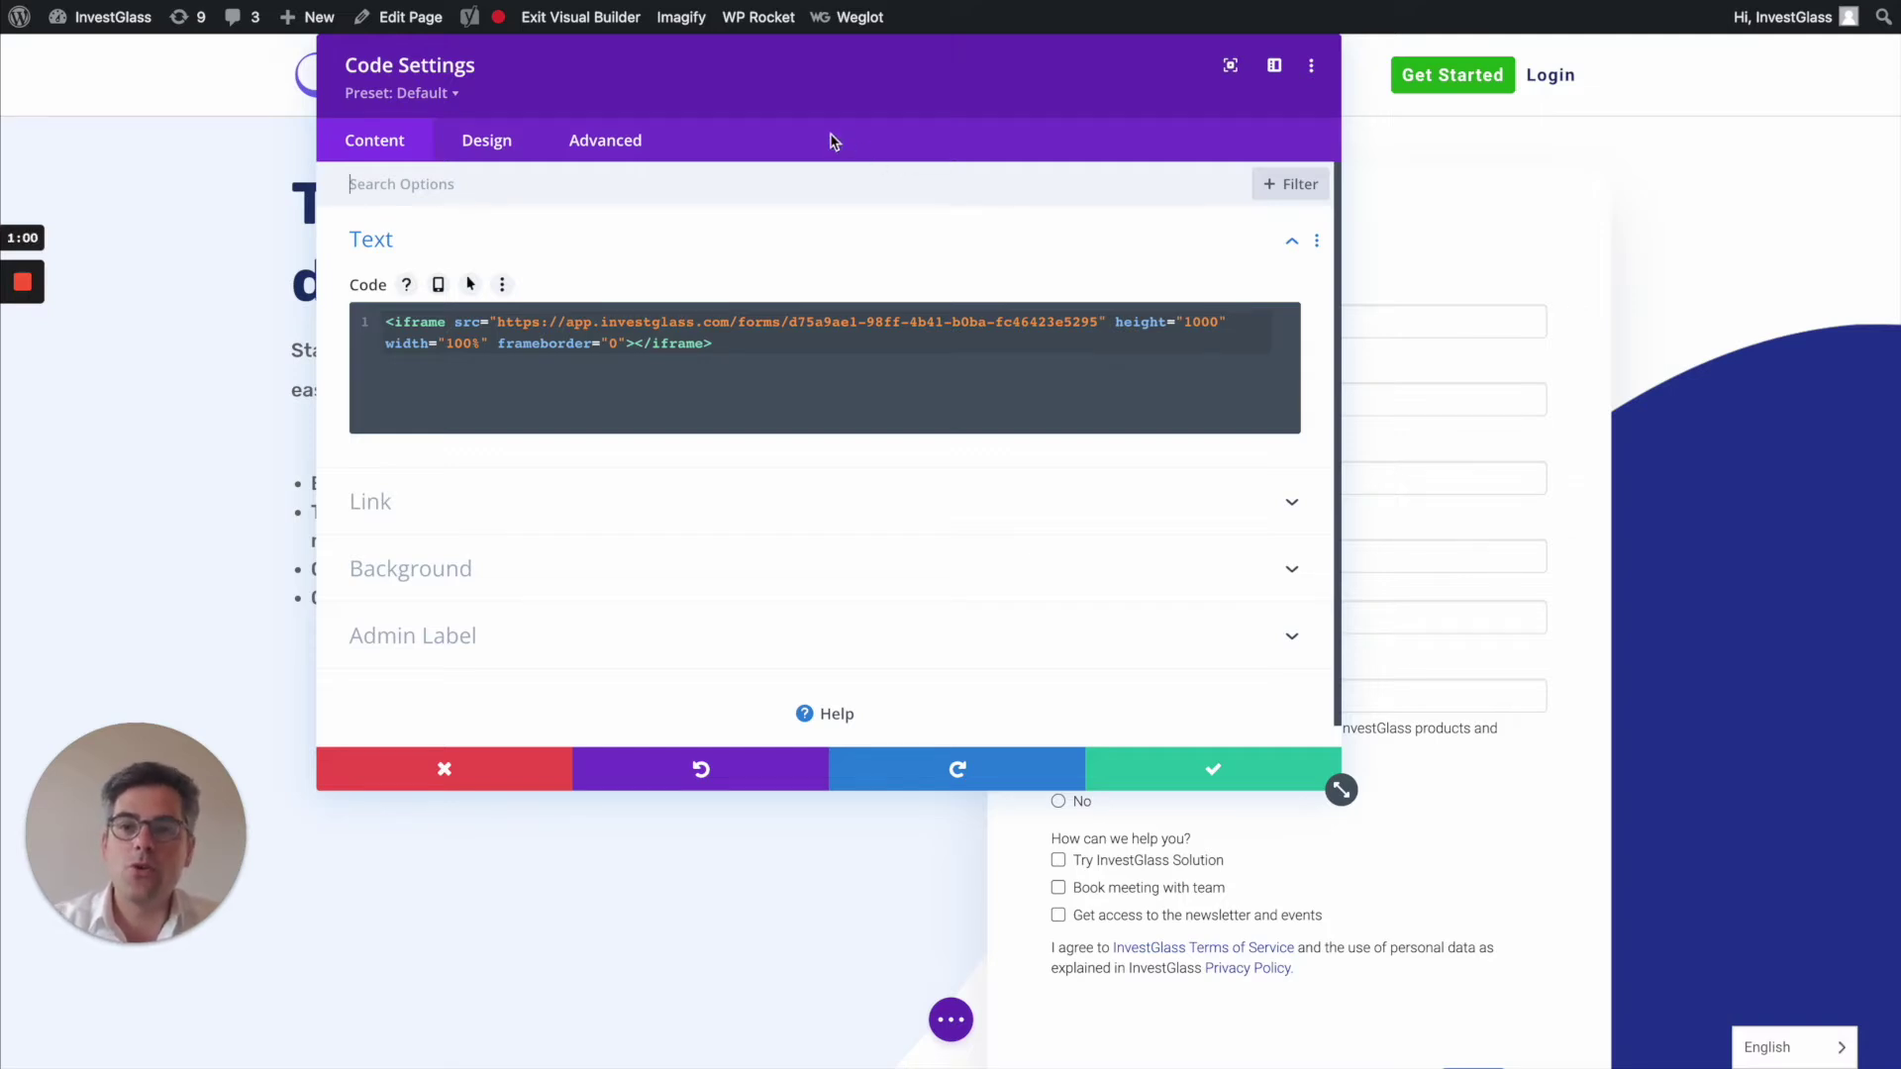
Switch to the InvestGlass CRM and examine the Contacts list on the custom fields page
key(ctrl+Tab)
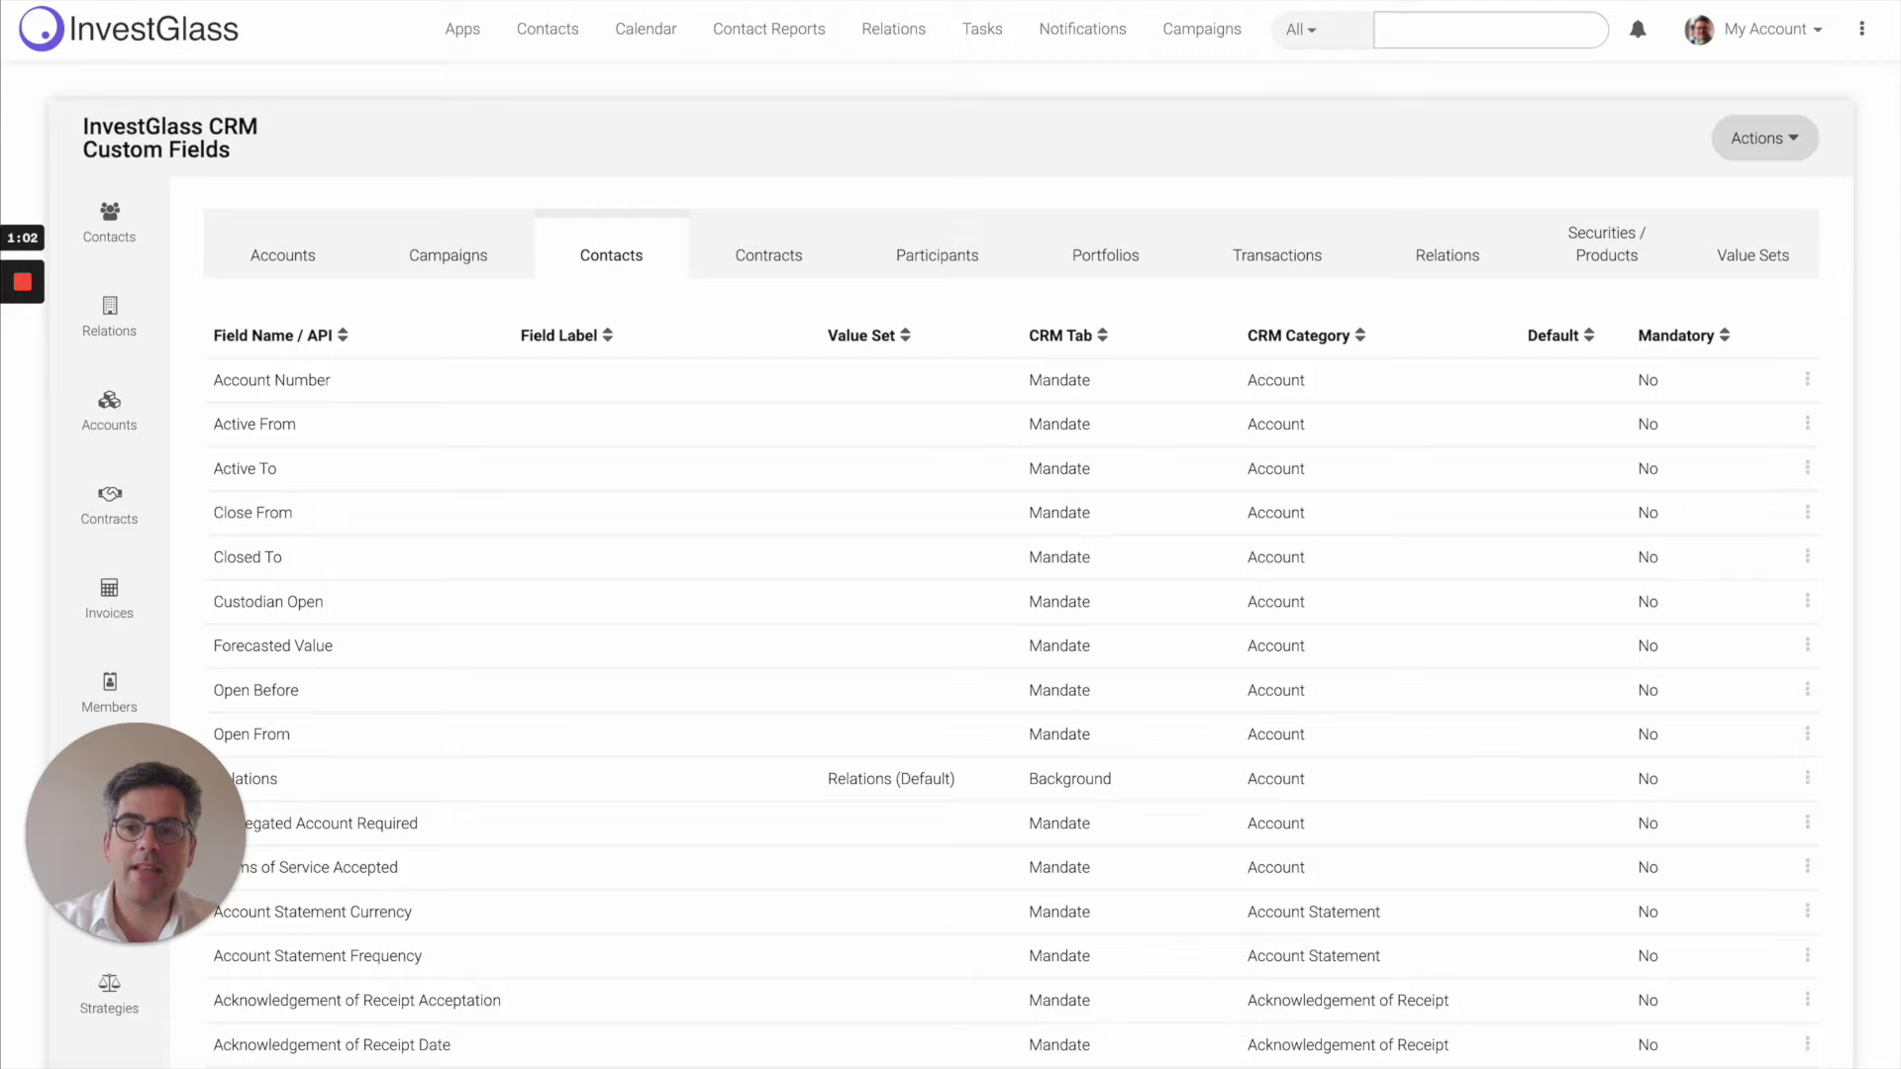
click(1768, 29)
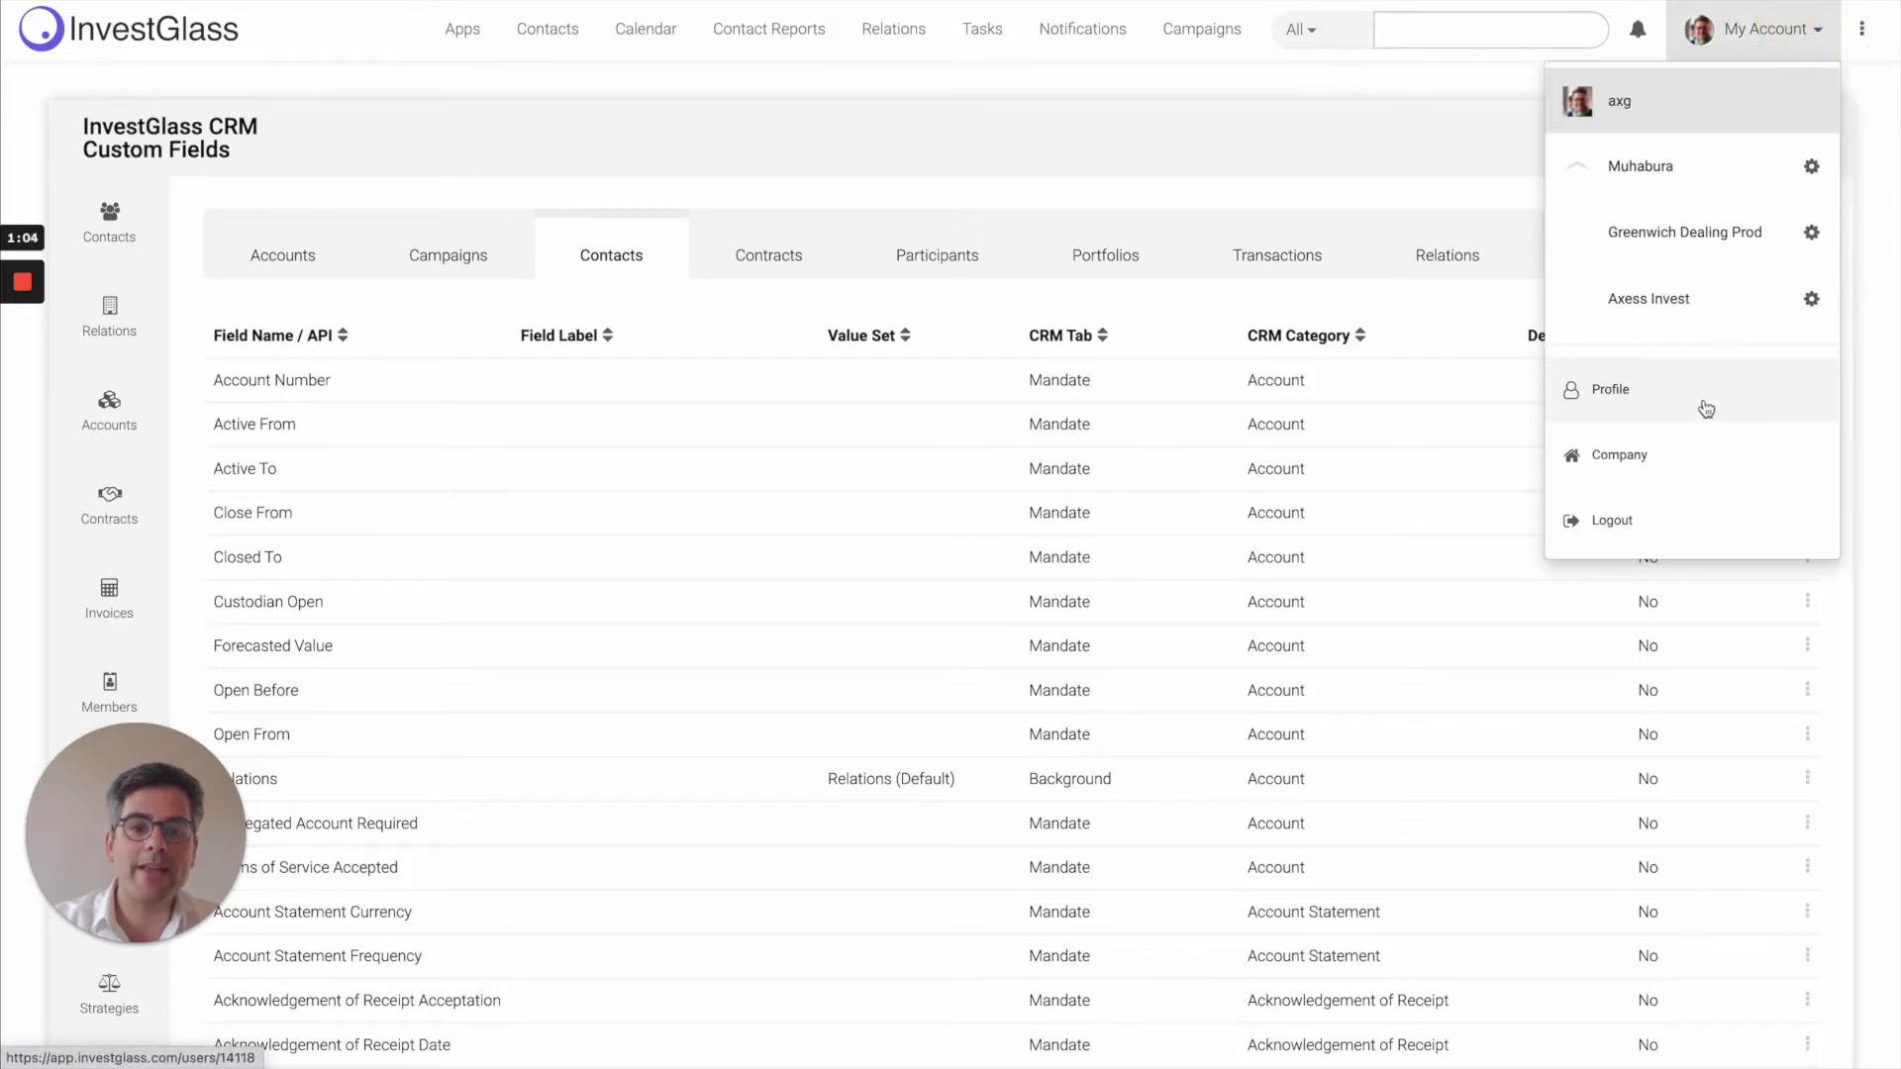
click(626, 692)
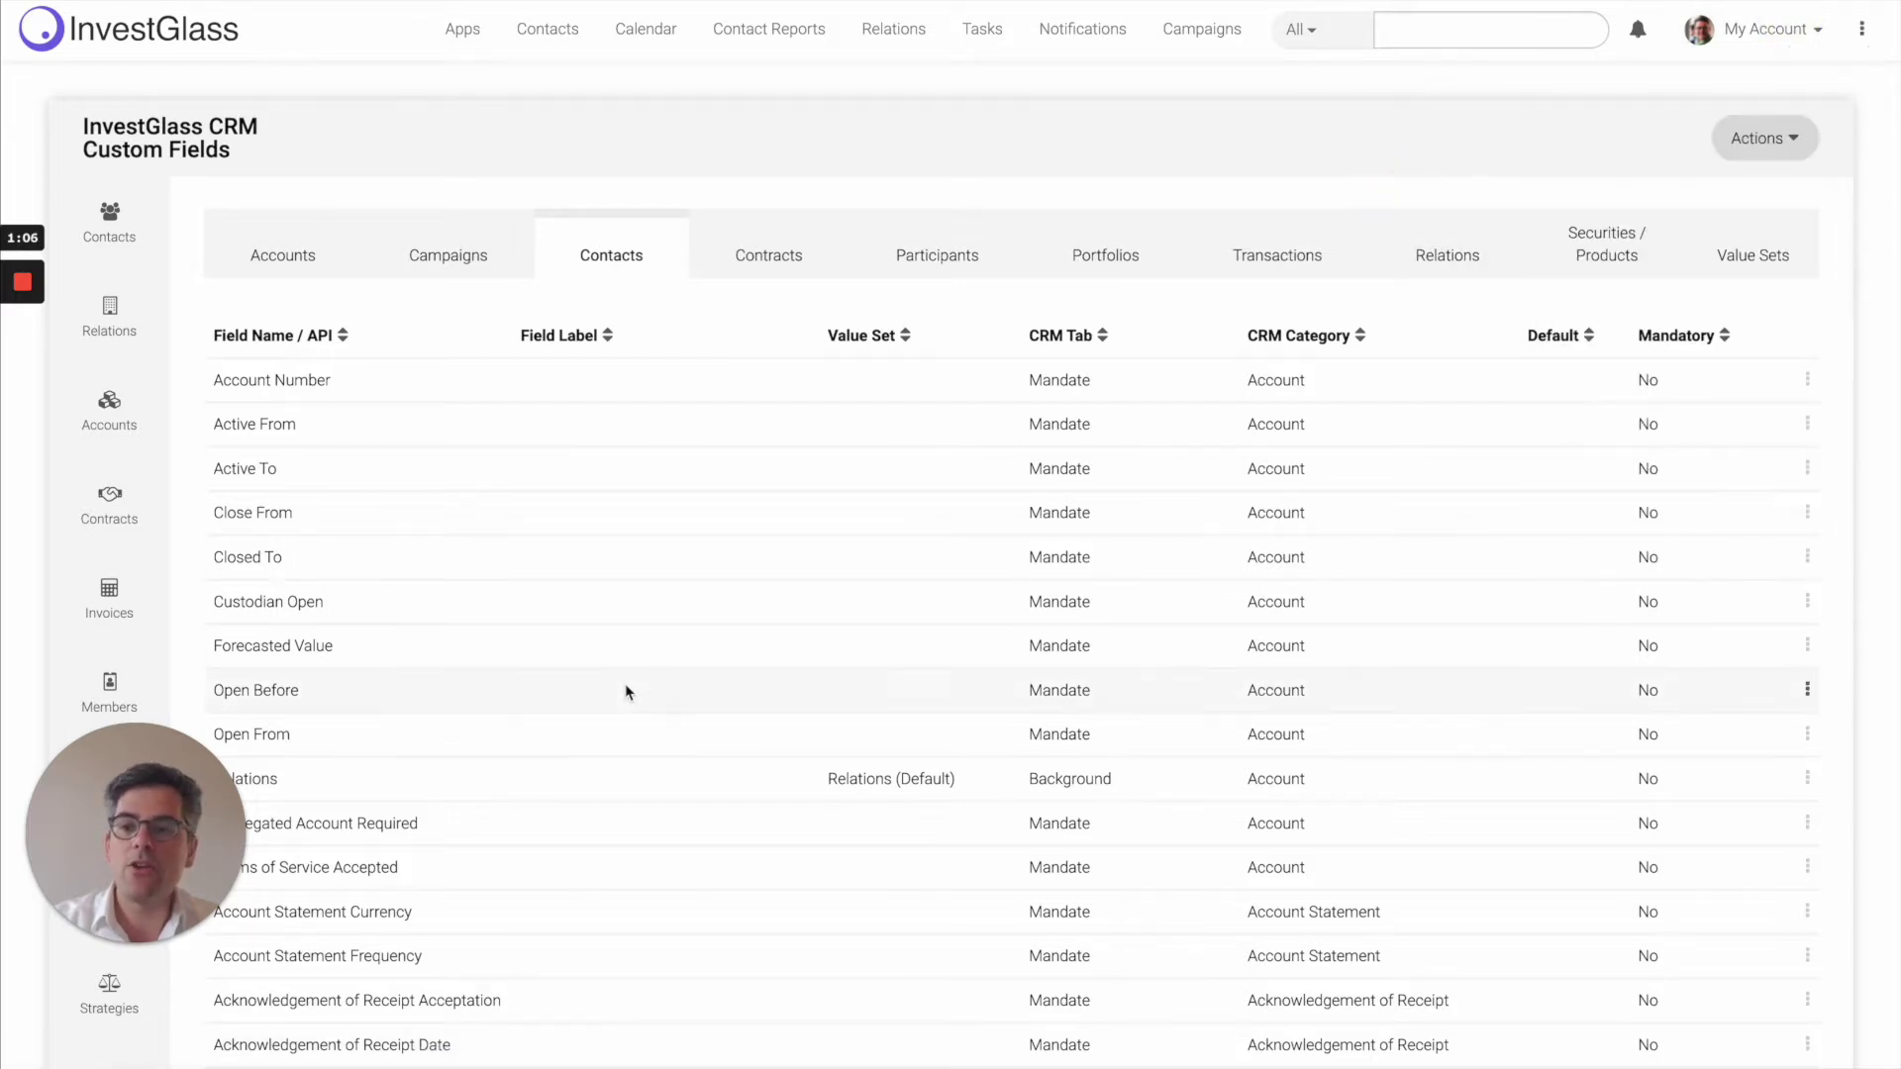
drag(85, 150, 230, 152)
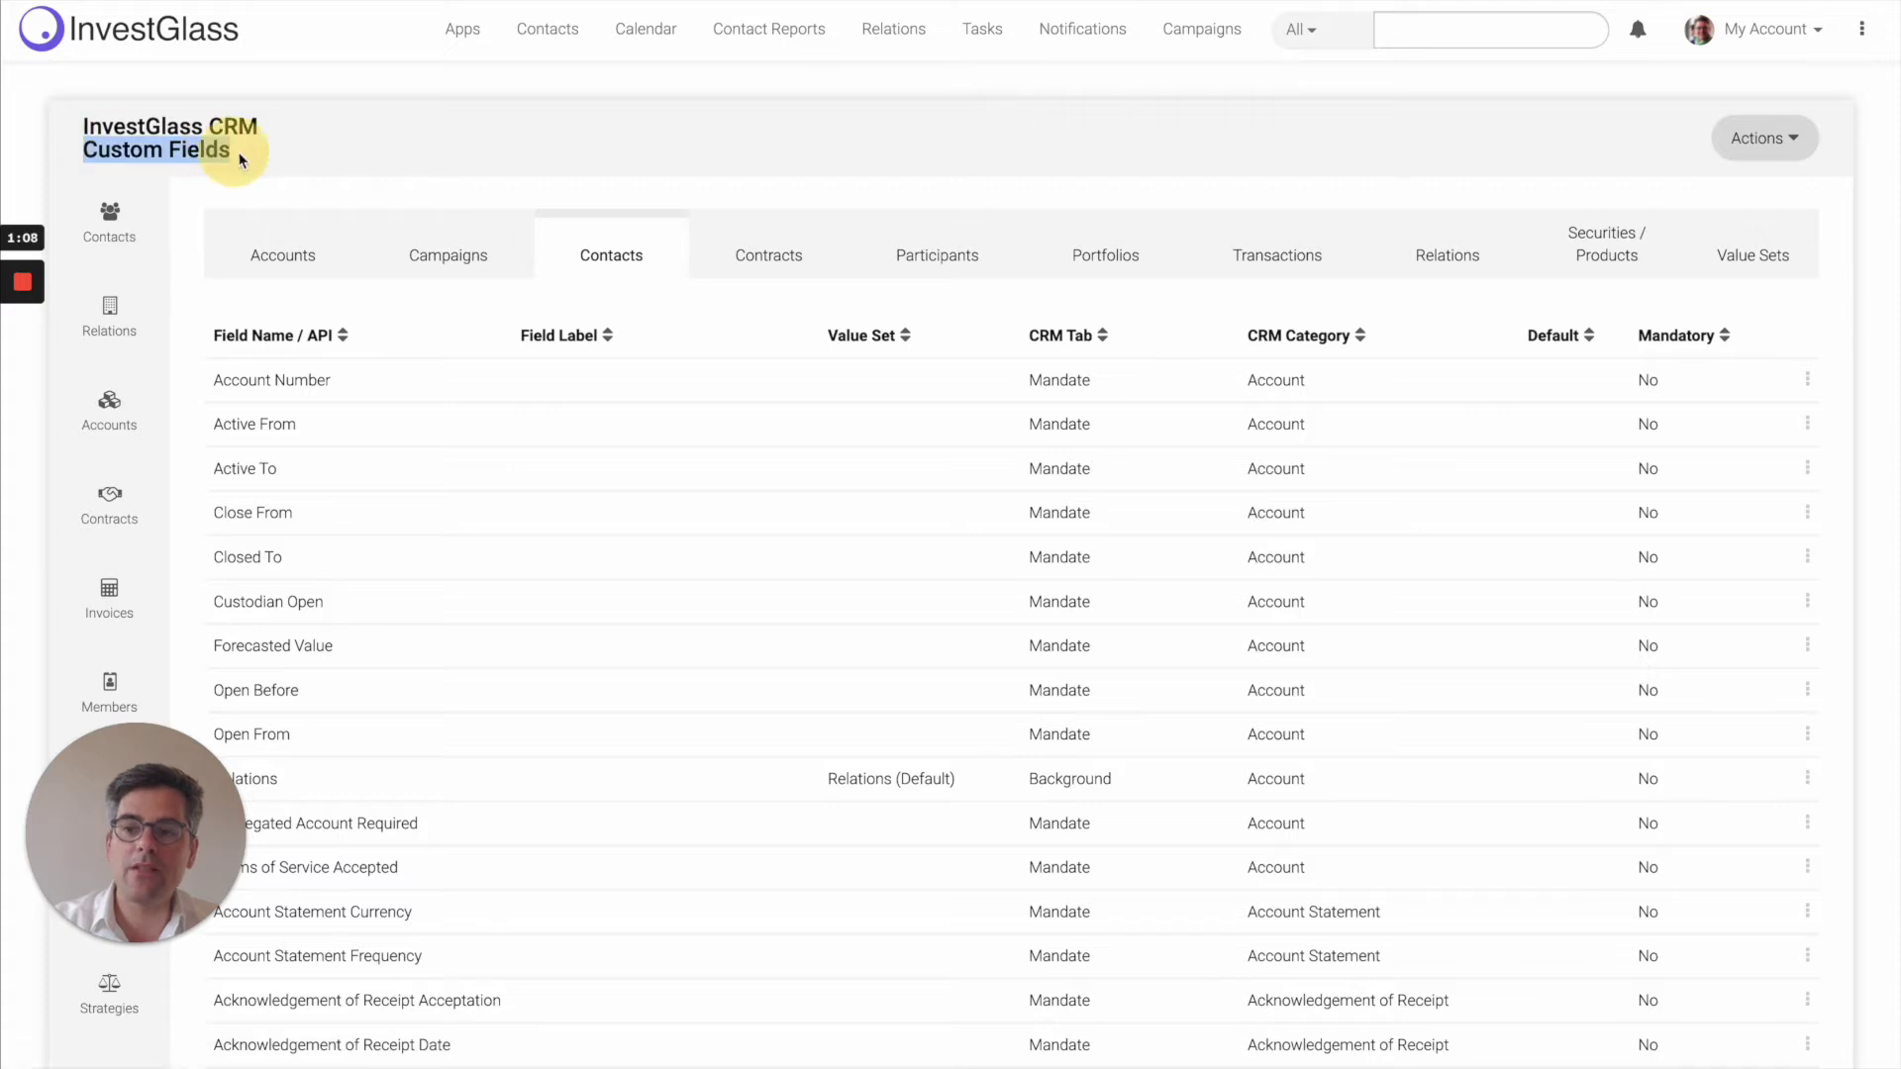
click(431, 151)
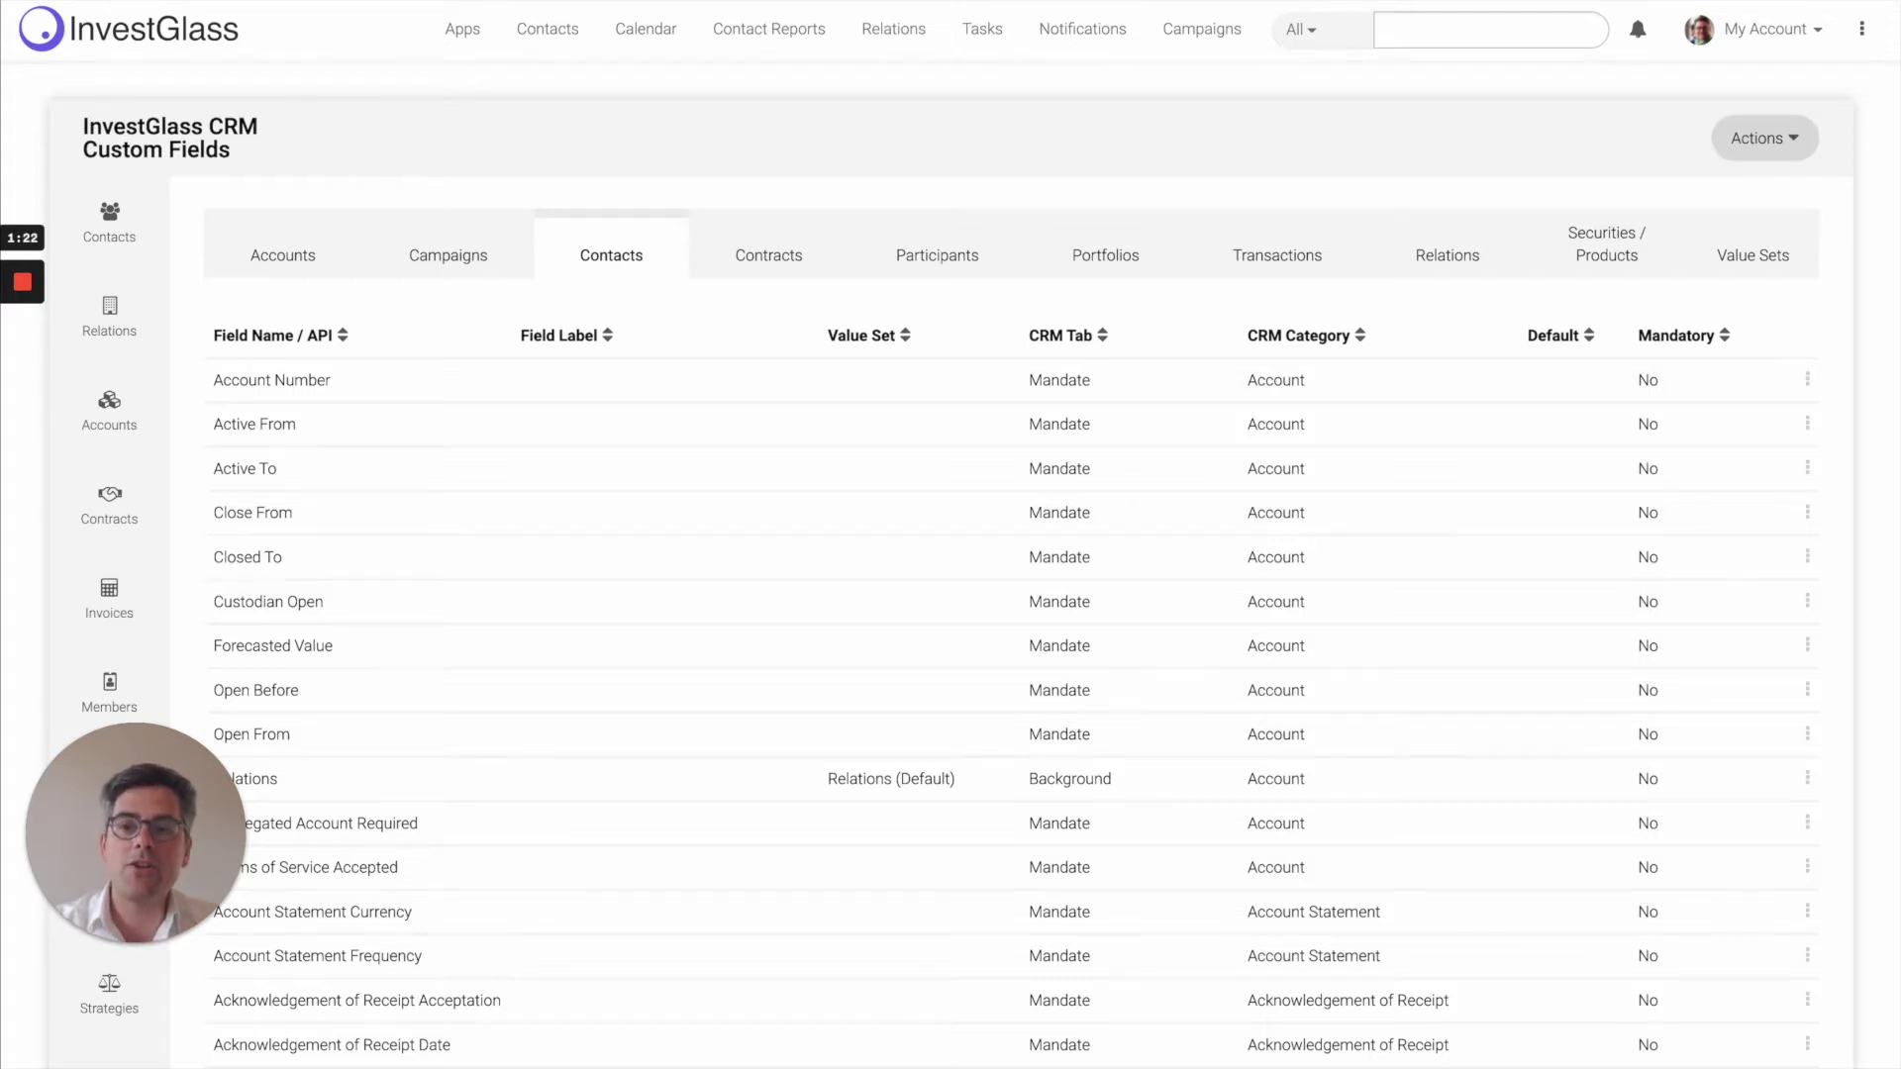
Switch back to the website builder and discard the code module's settings changes
key(ctrl+Tab)
click(409, 777)
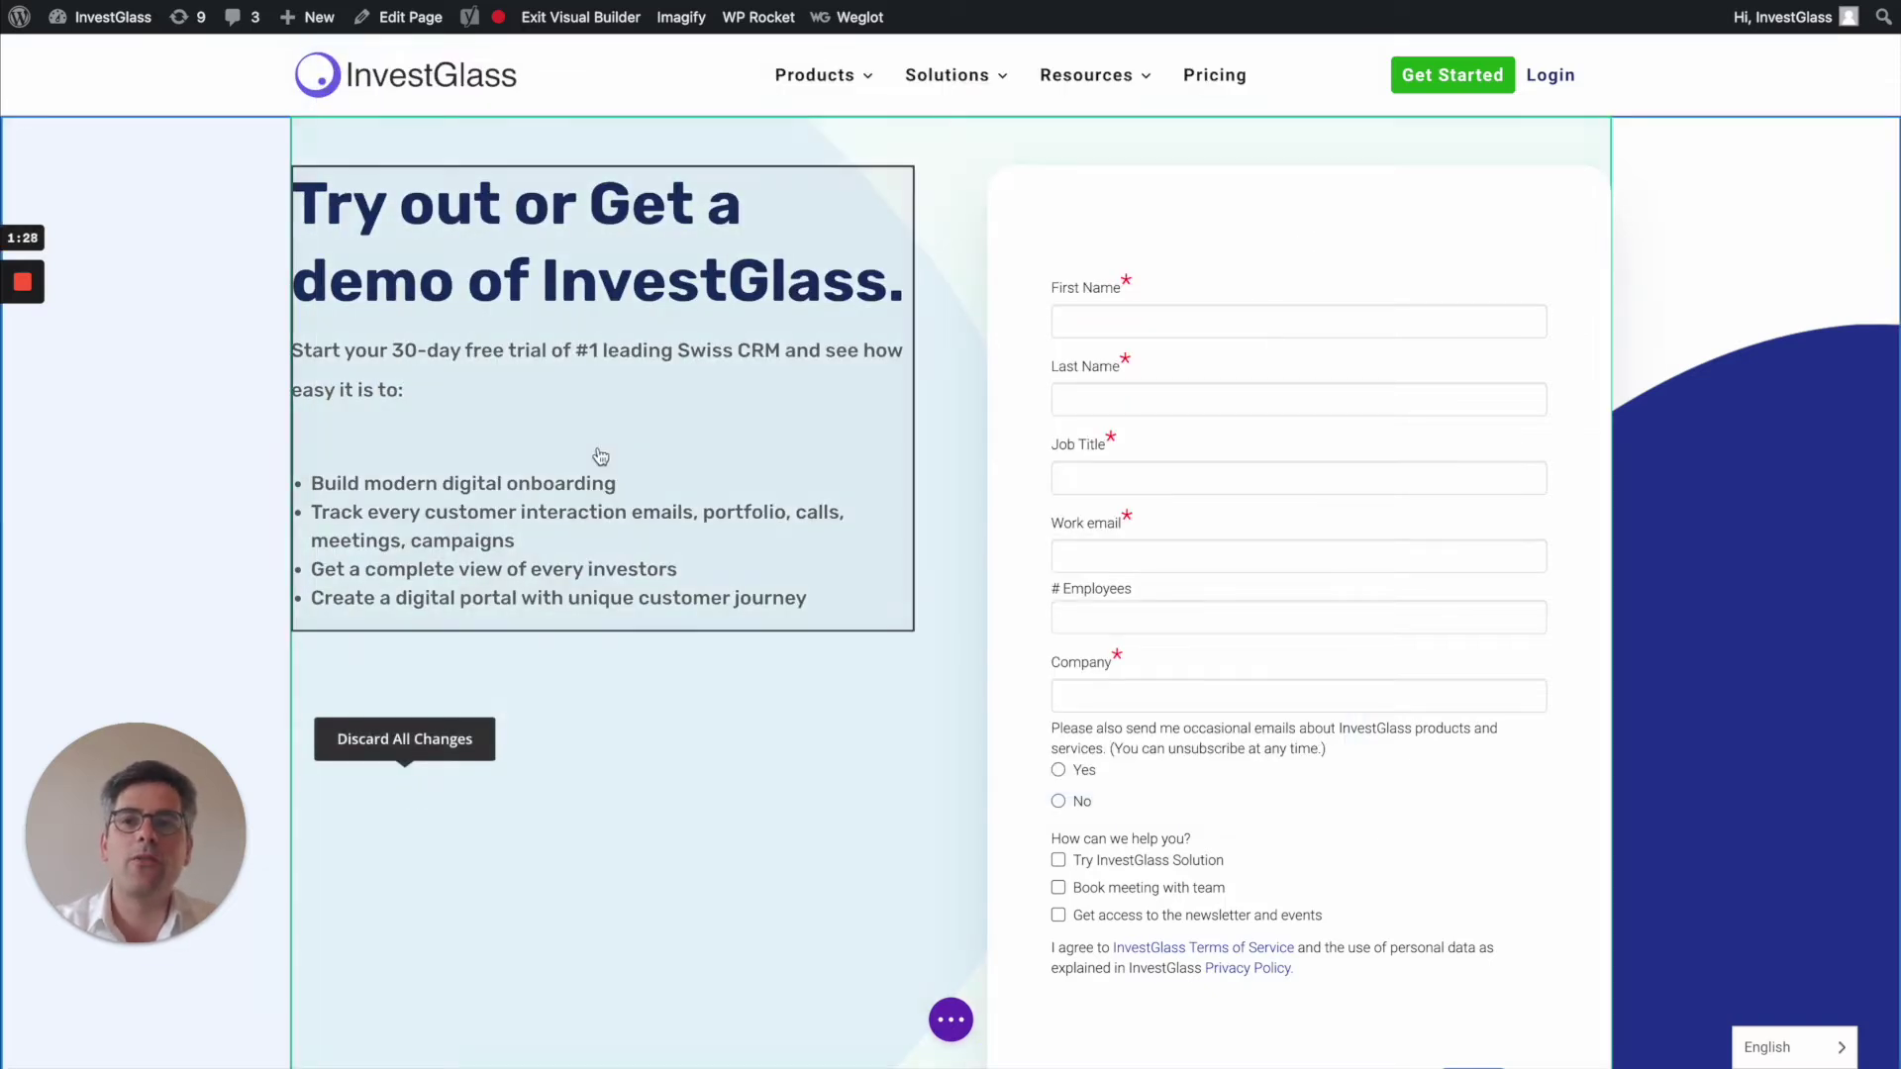
Return to the InvestGlass CRM and start a new custom field for contacts
key(ctrl+Tab)
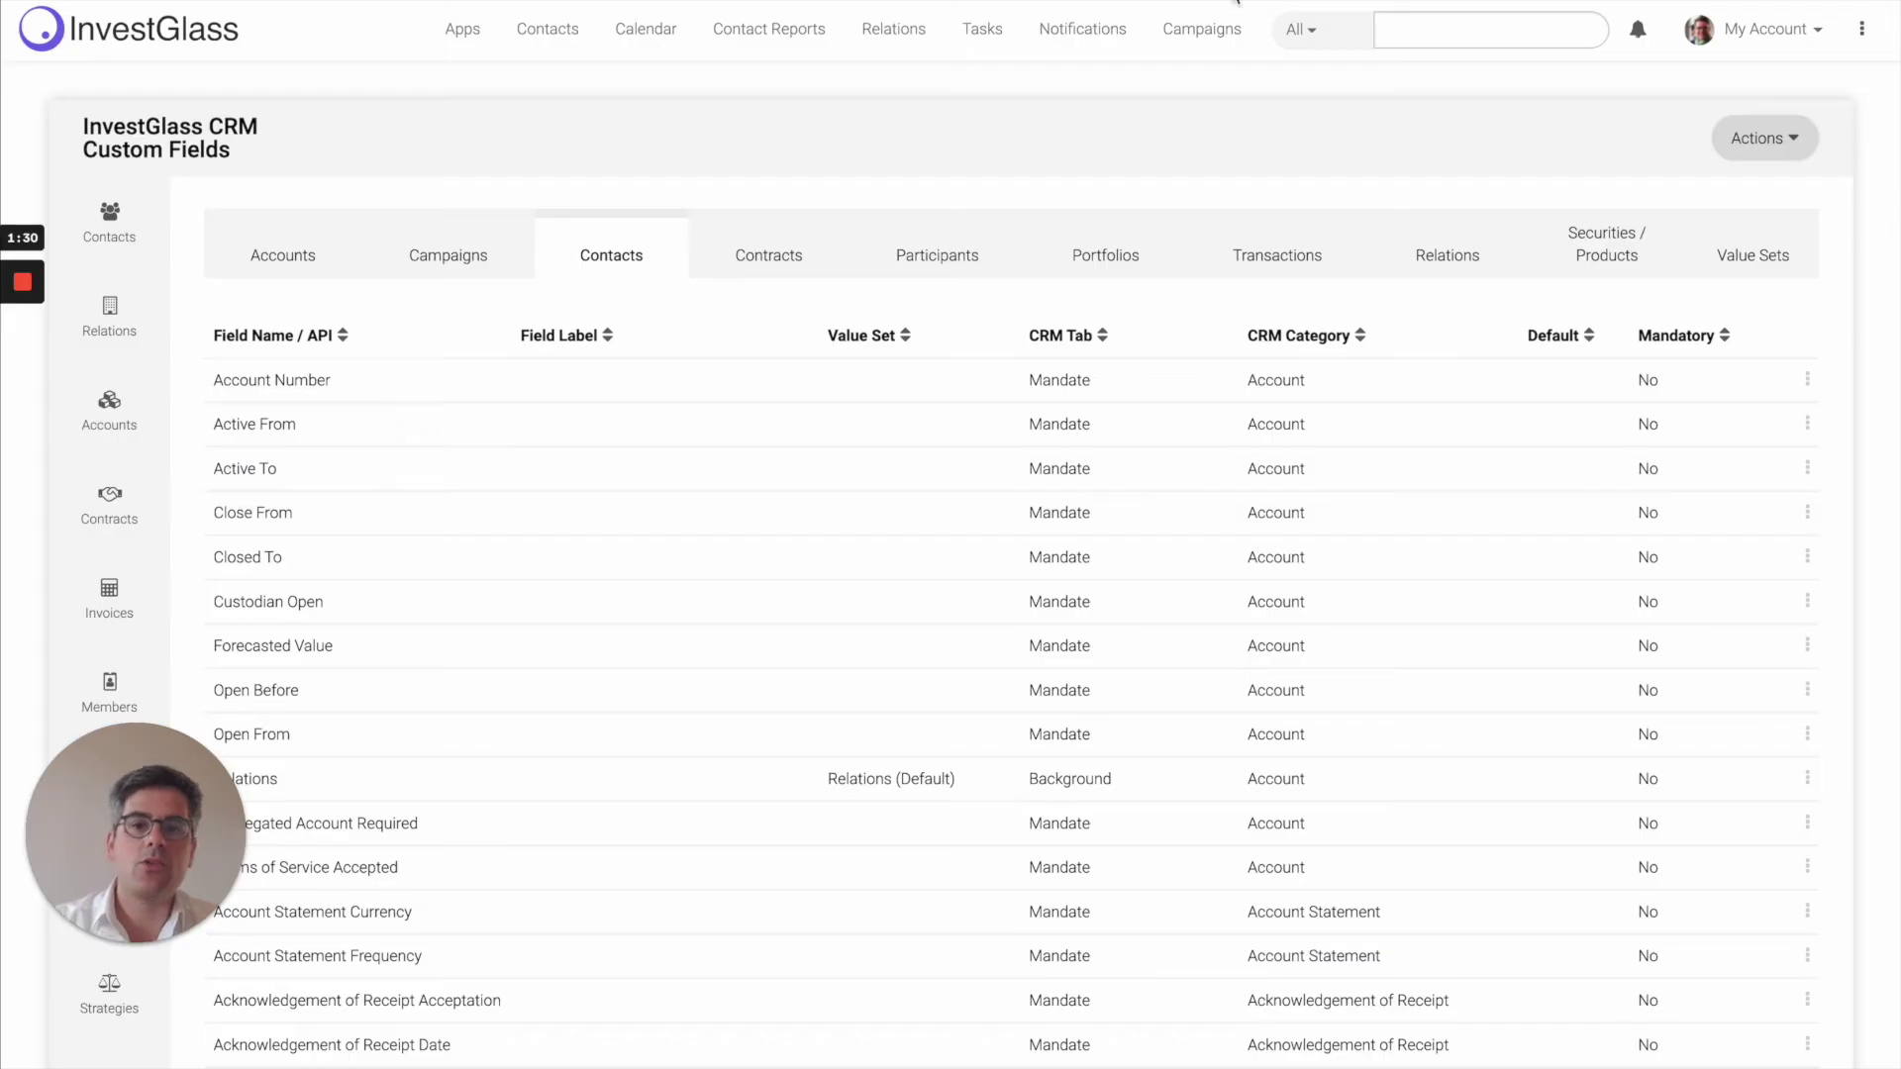
click(1780, 153)
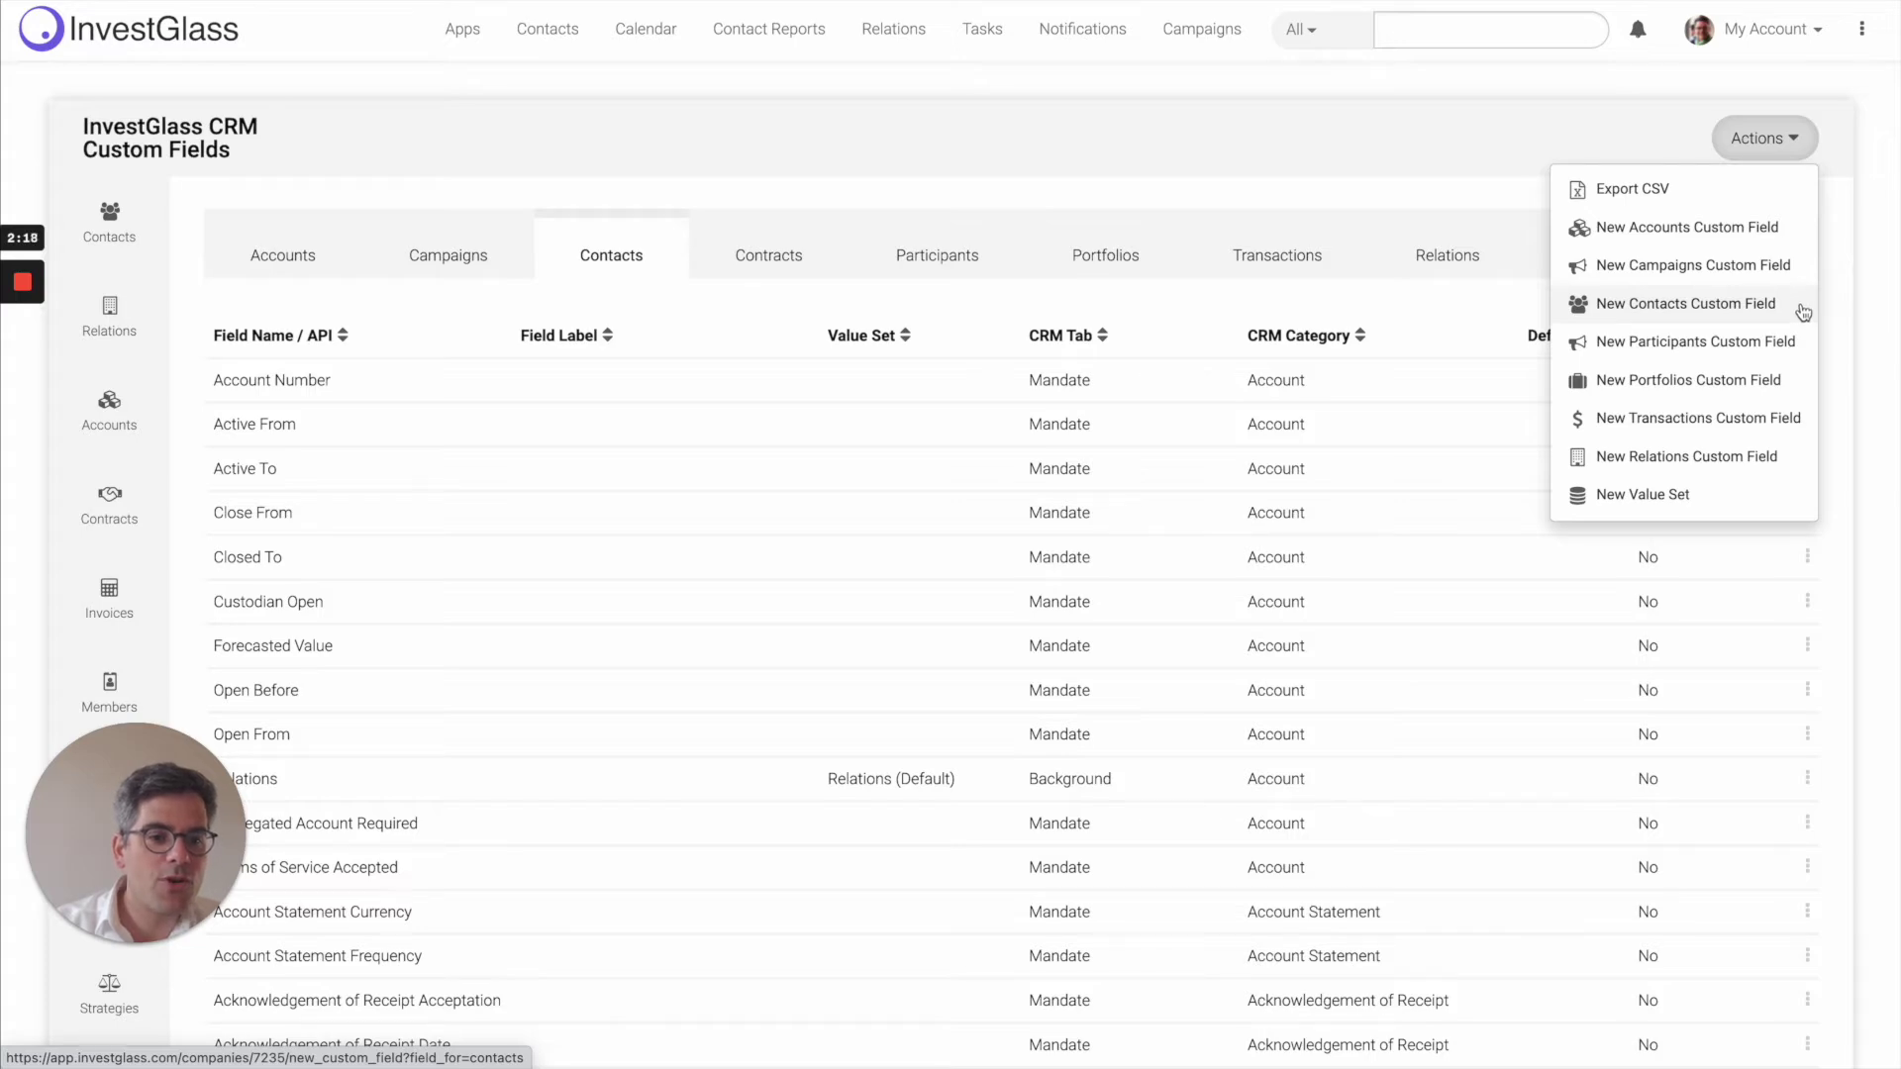
click(1803, 313)
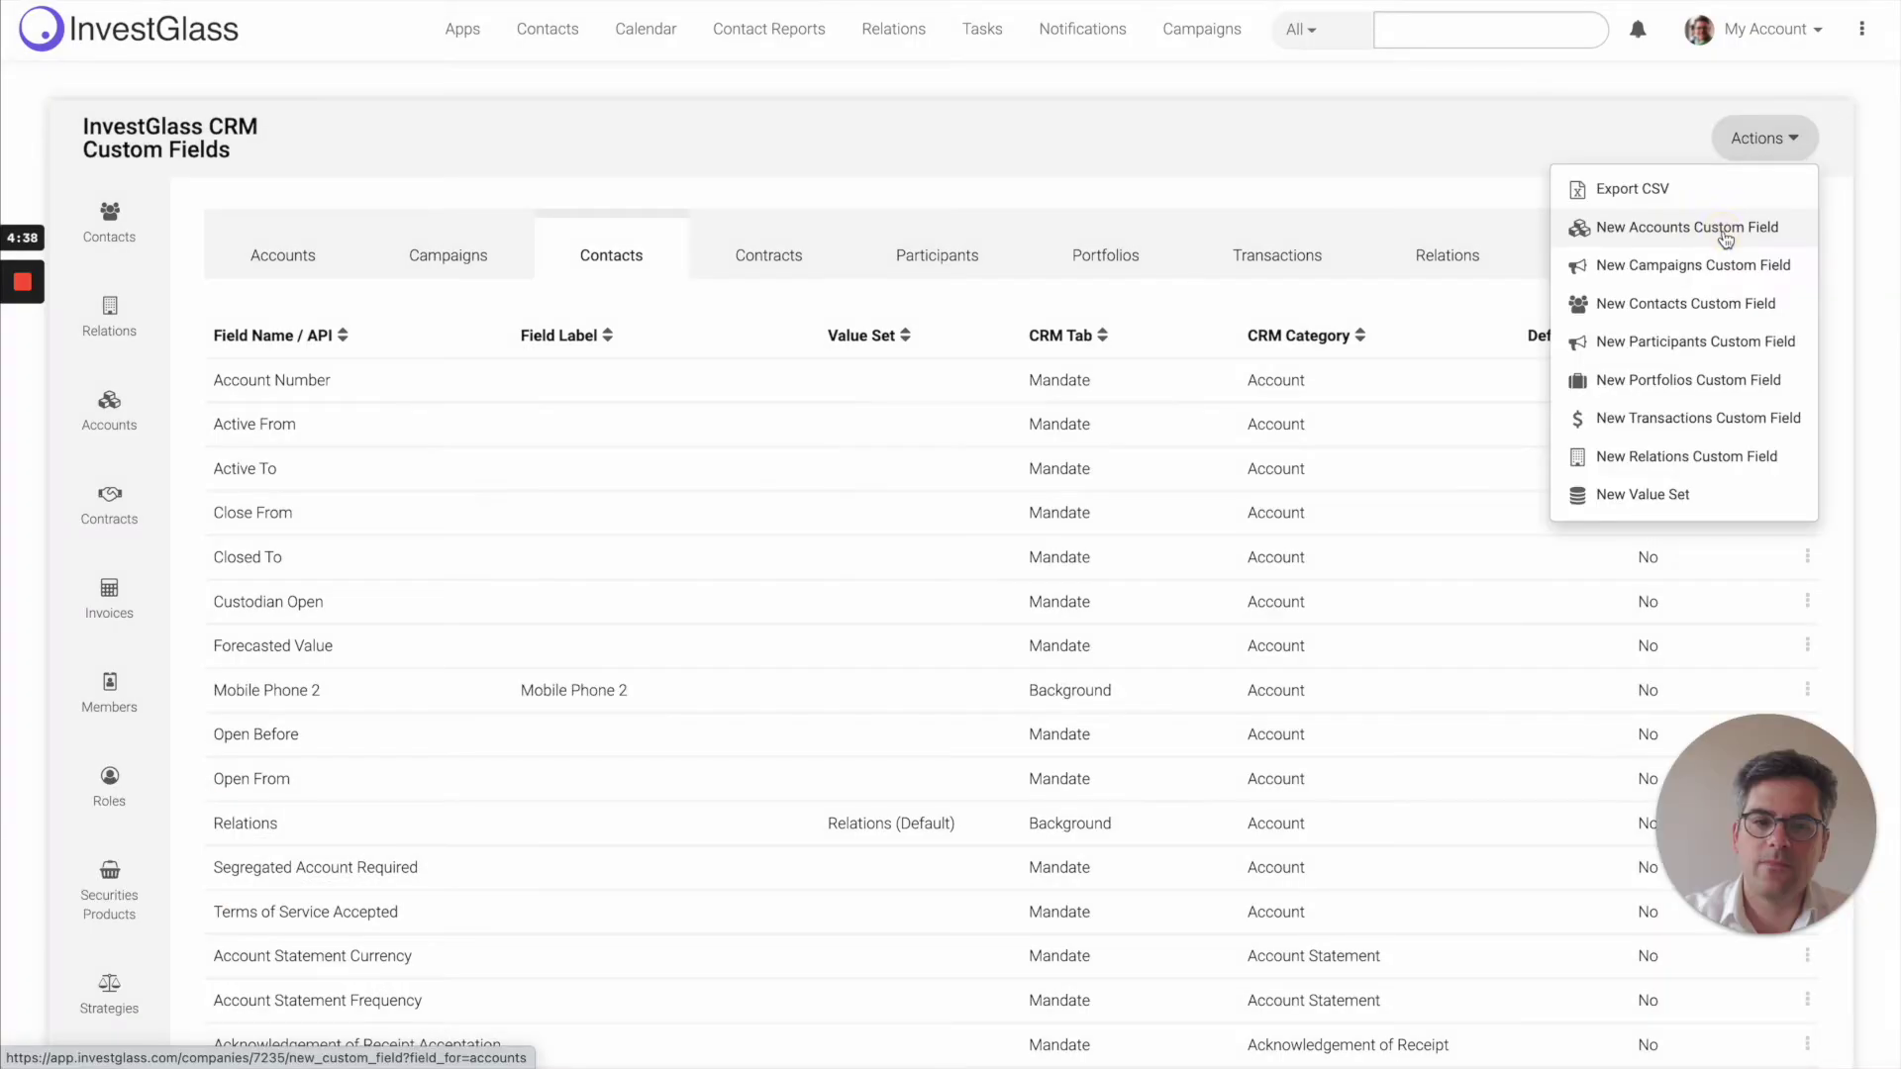
Start a new accounts custom field with Mobile Phone 2 as both its field name and label
click(1683, 227)
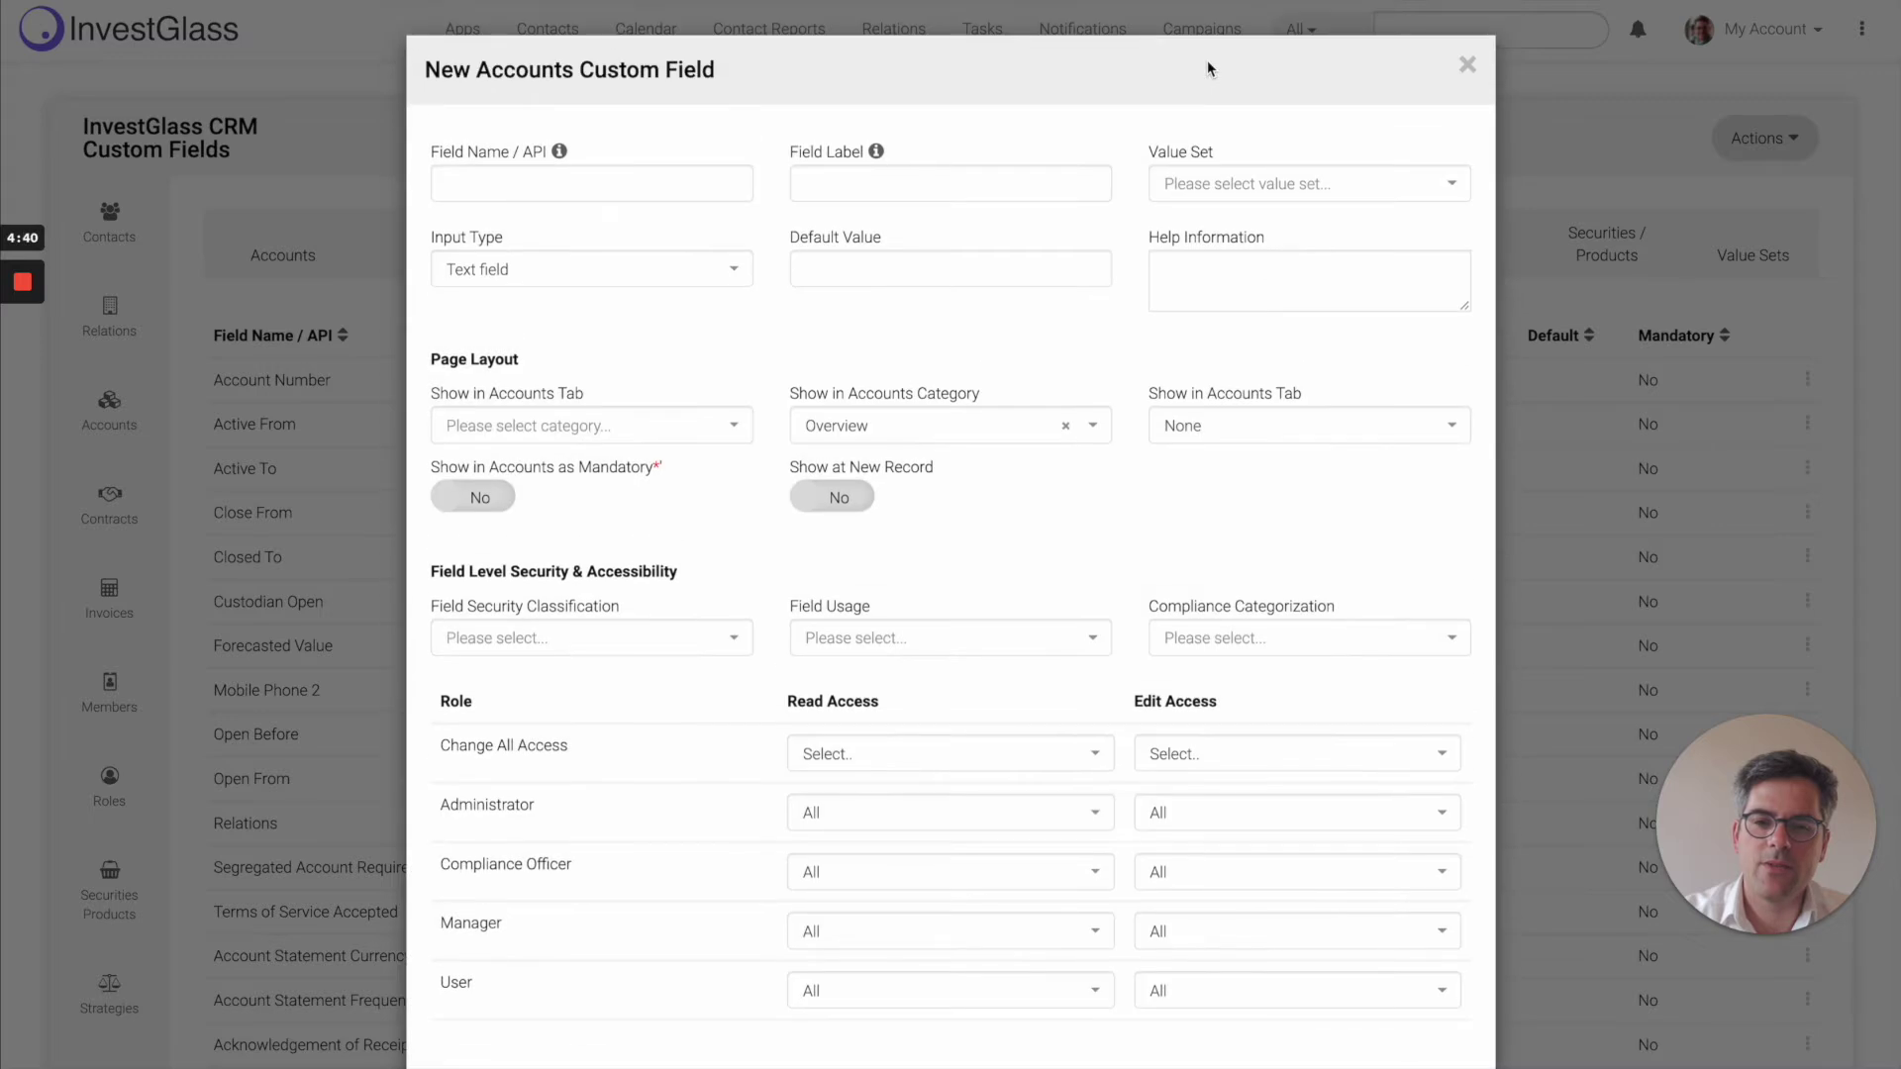
text(Pobile)
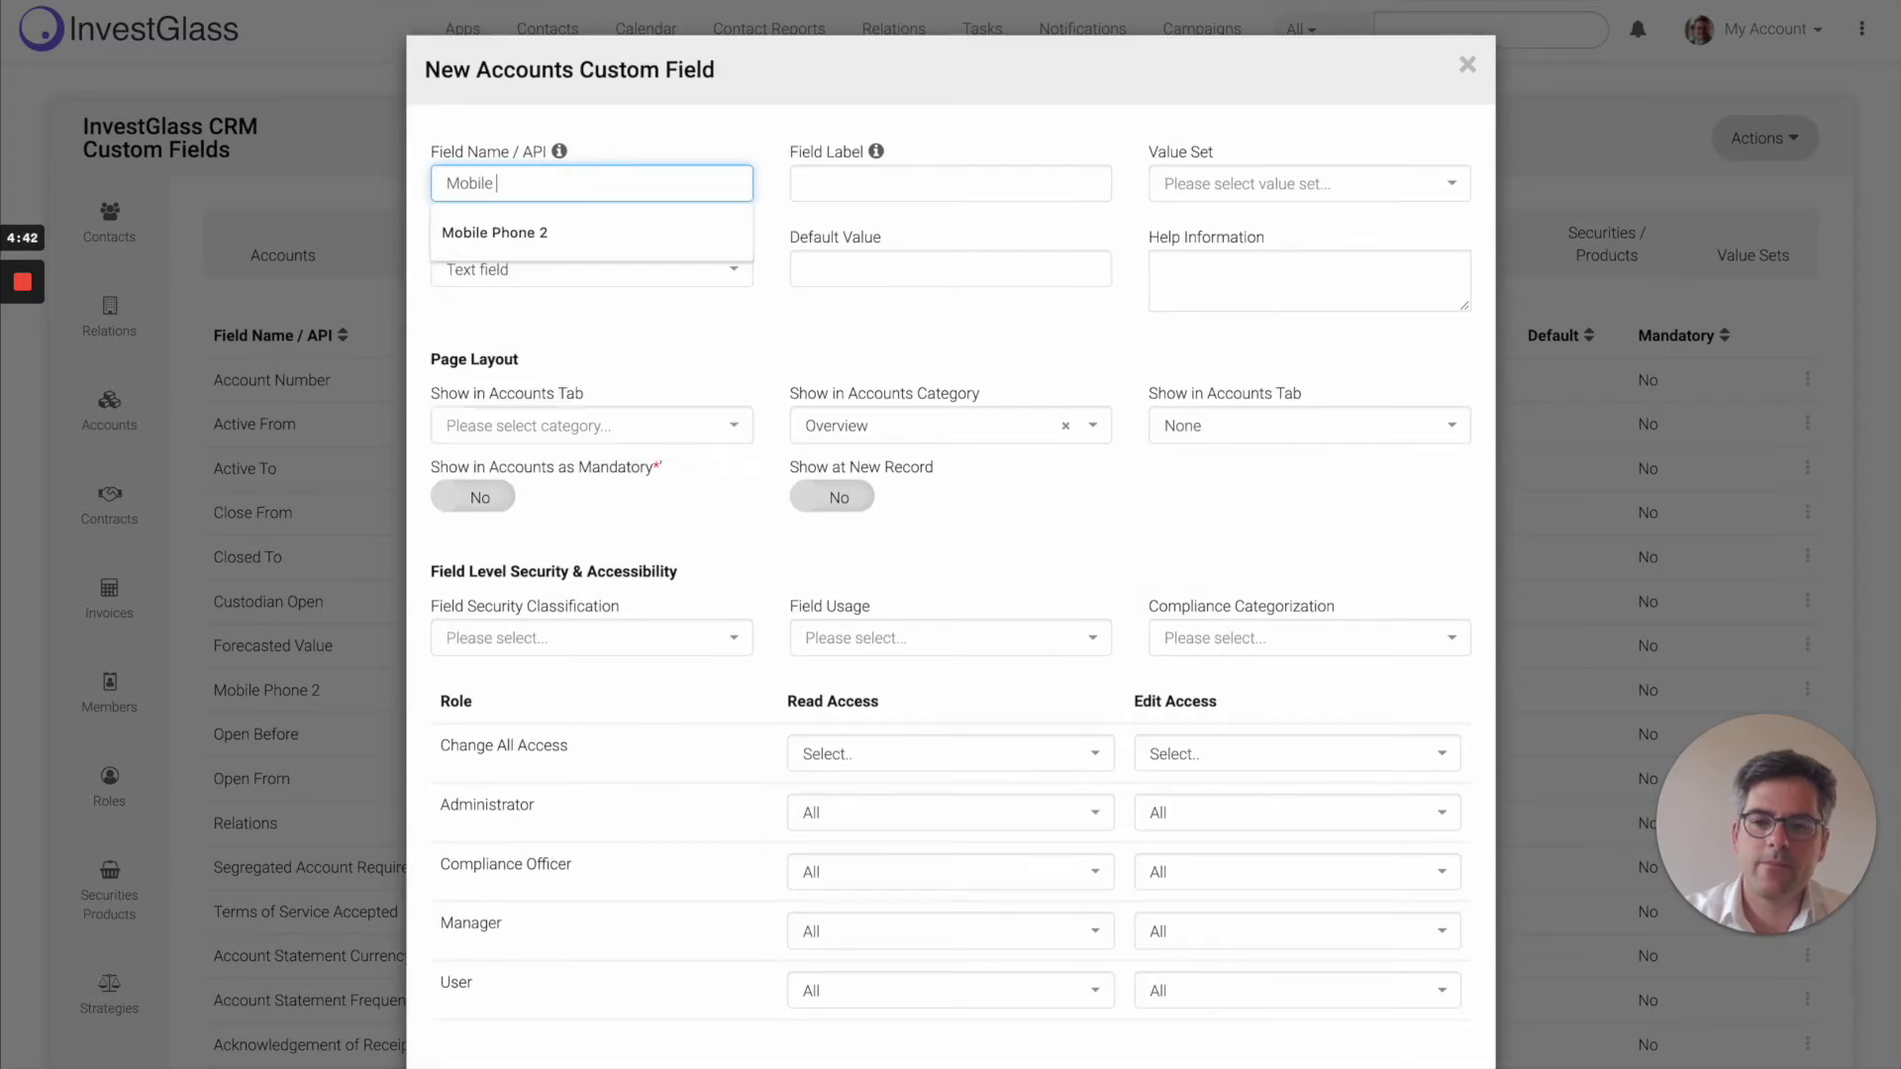
key(Down)
key(Return)
click(950, 178)
key(Tab)
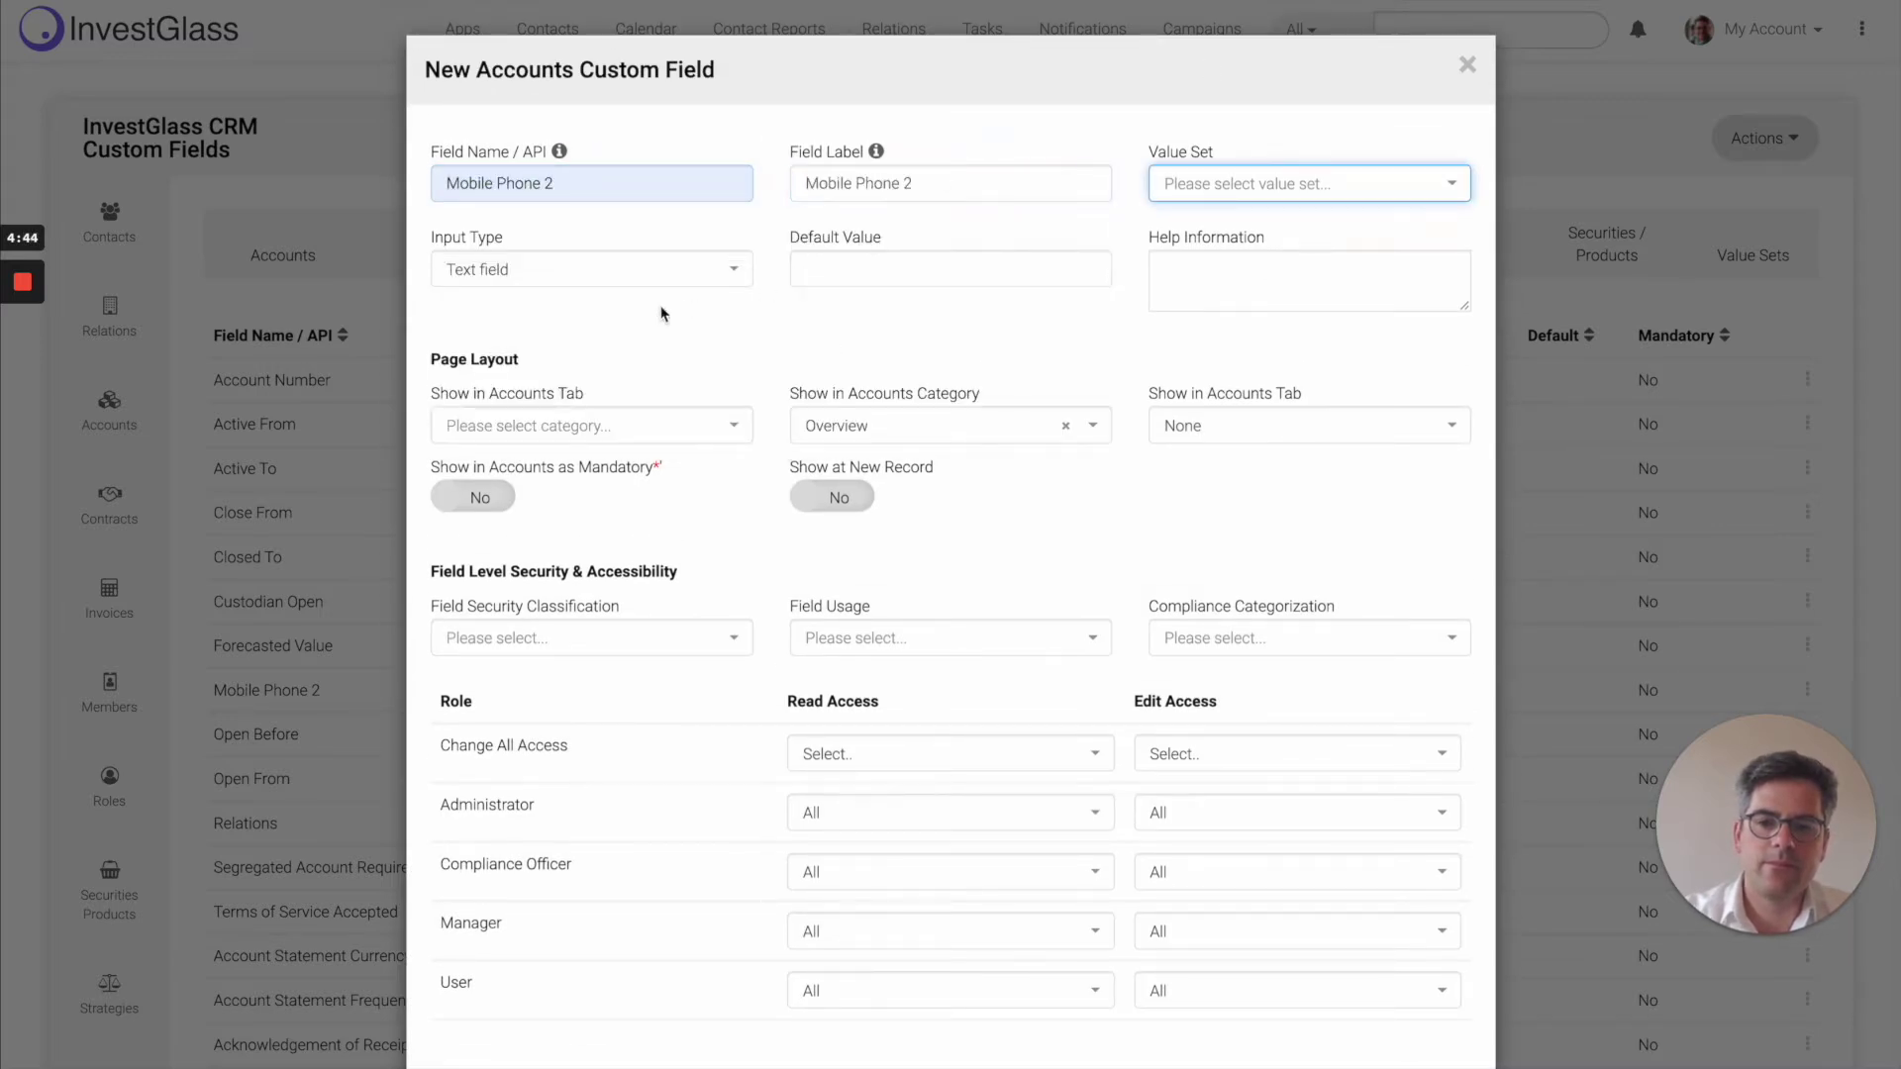
Set the accounts custom field's input type to Phone Field and save the field
click(644, 271)
text(ph)
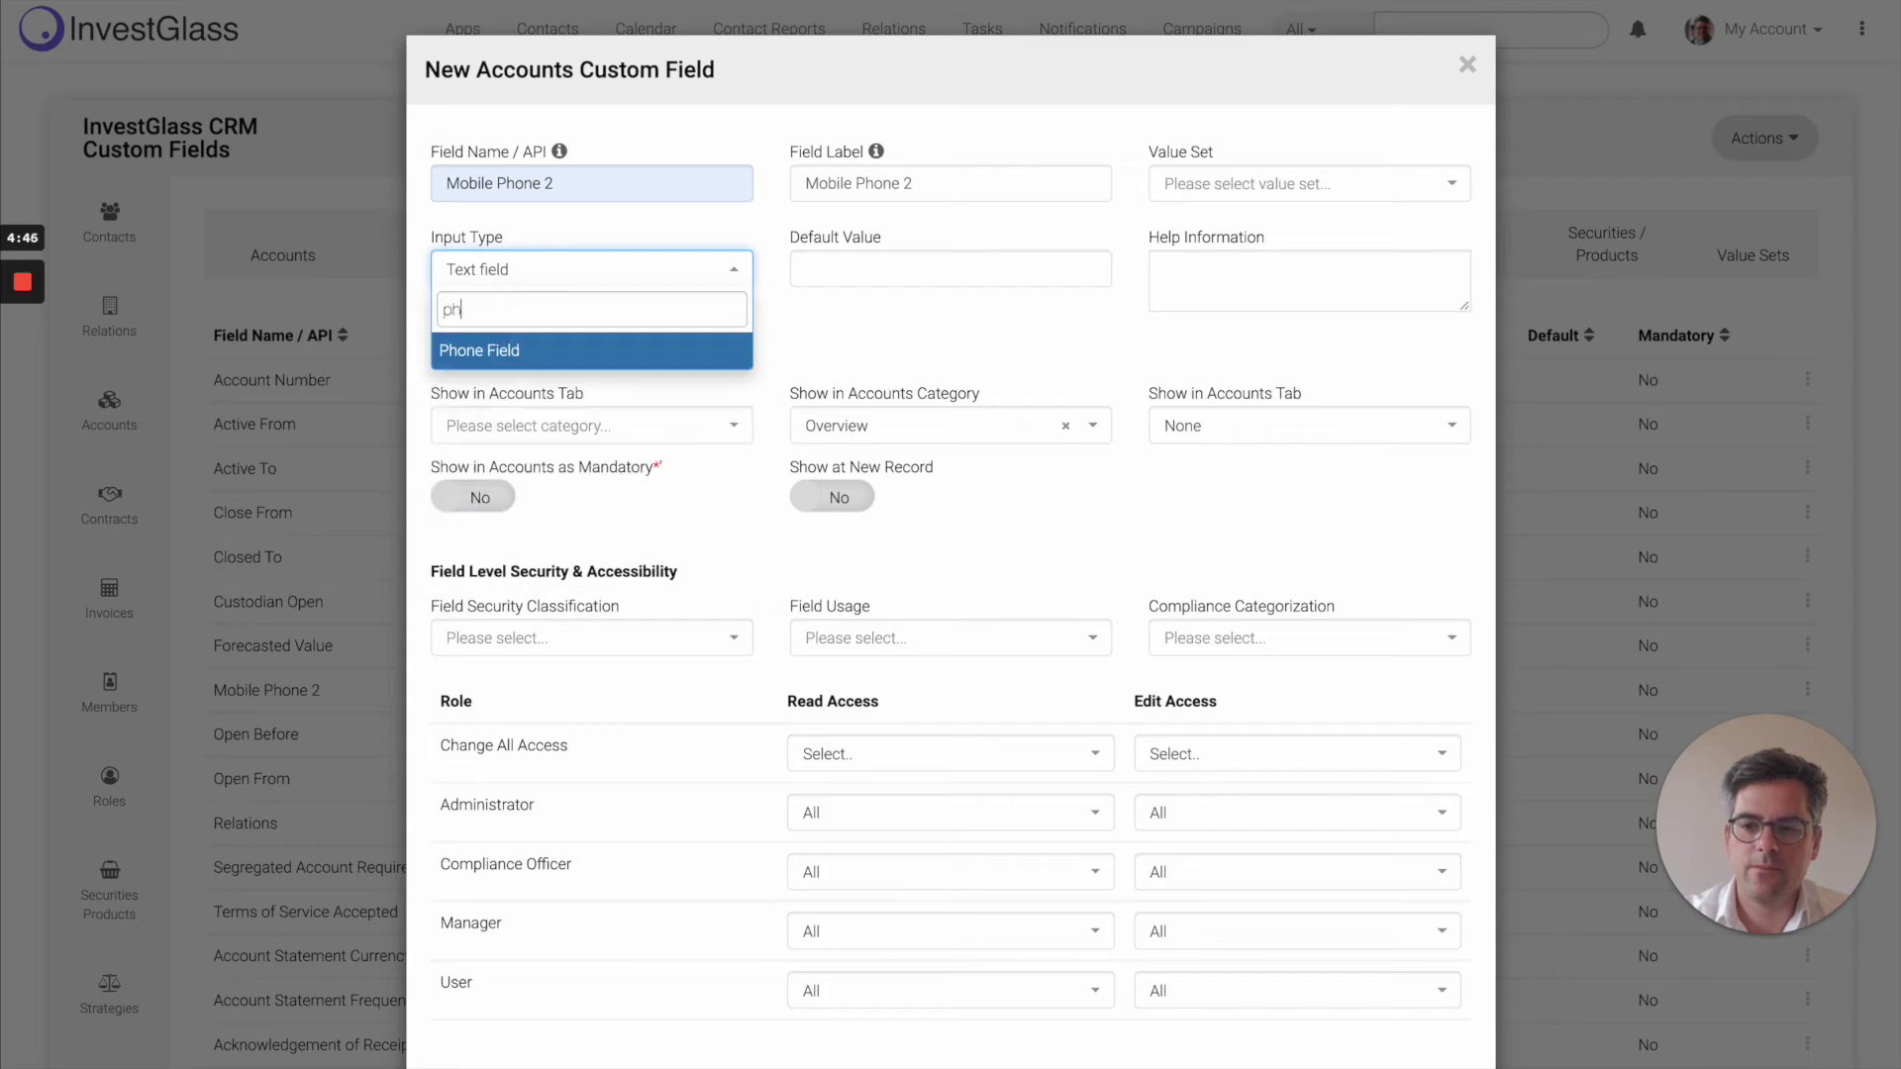
key(Return)
scroll(937, 478, down, 2)
click(1433, 1018)
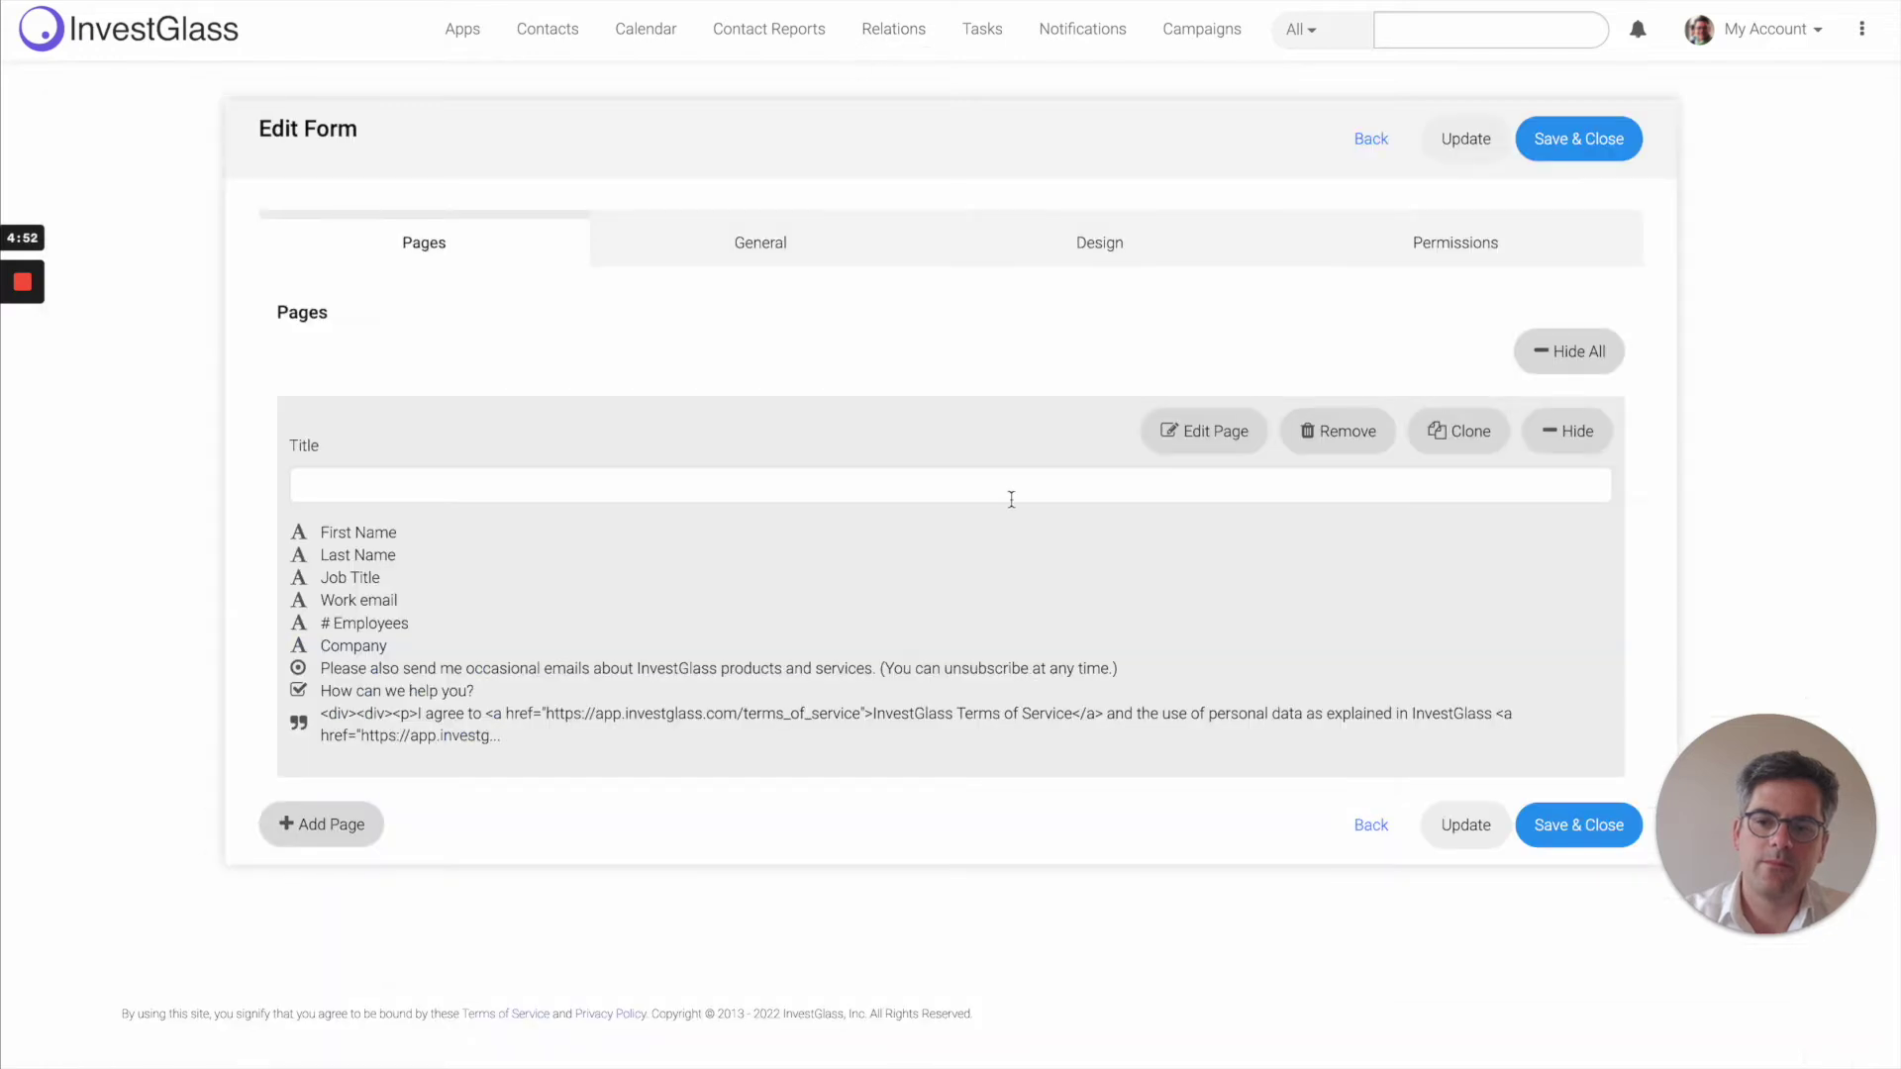
click(744, 240)
click(490, 244)
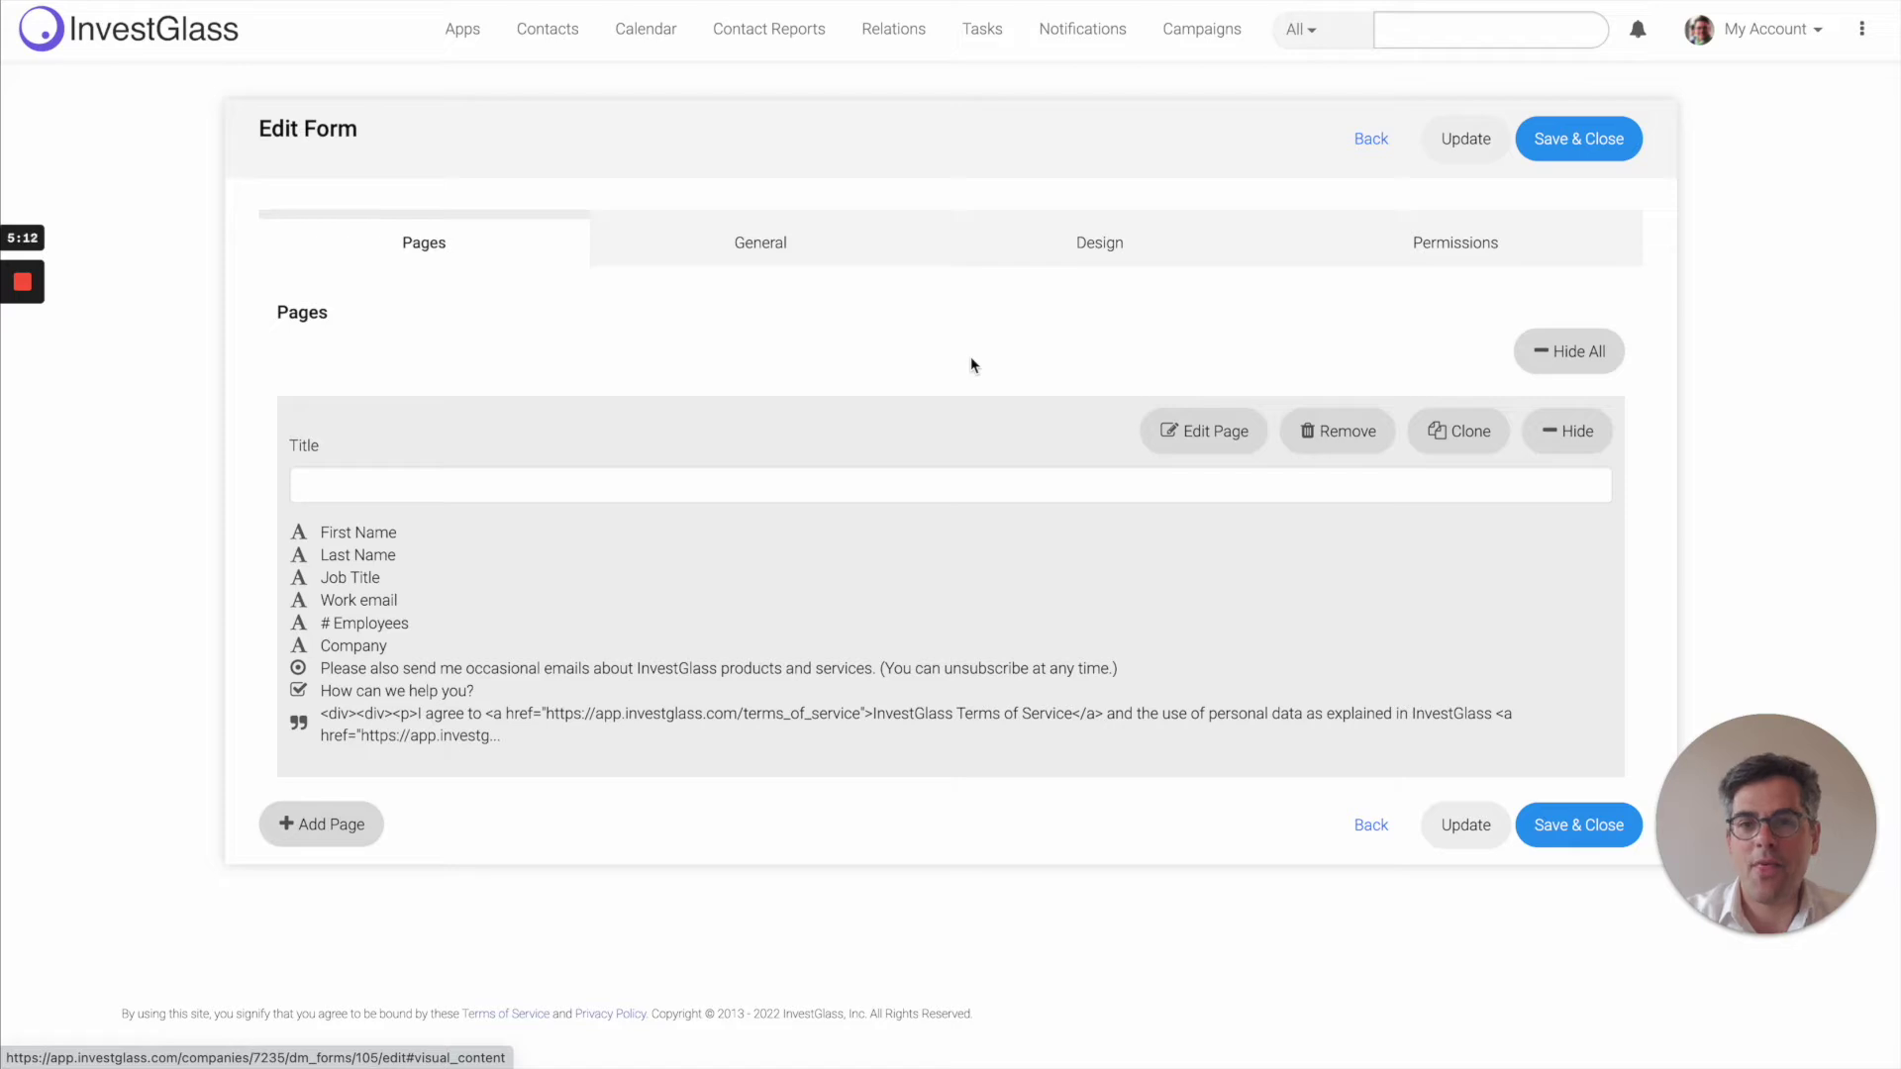
click(306, 847)
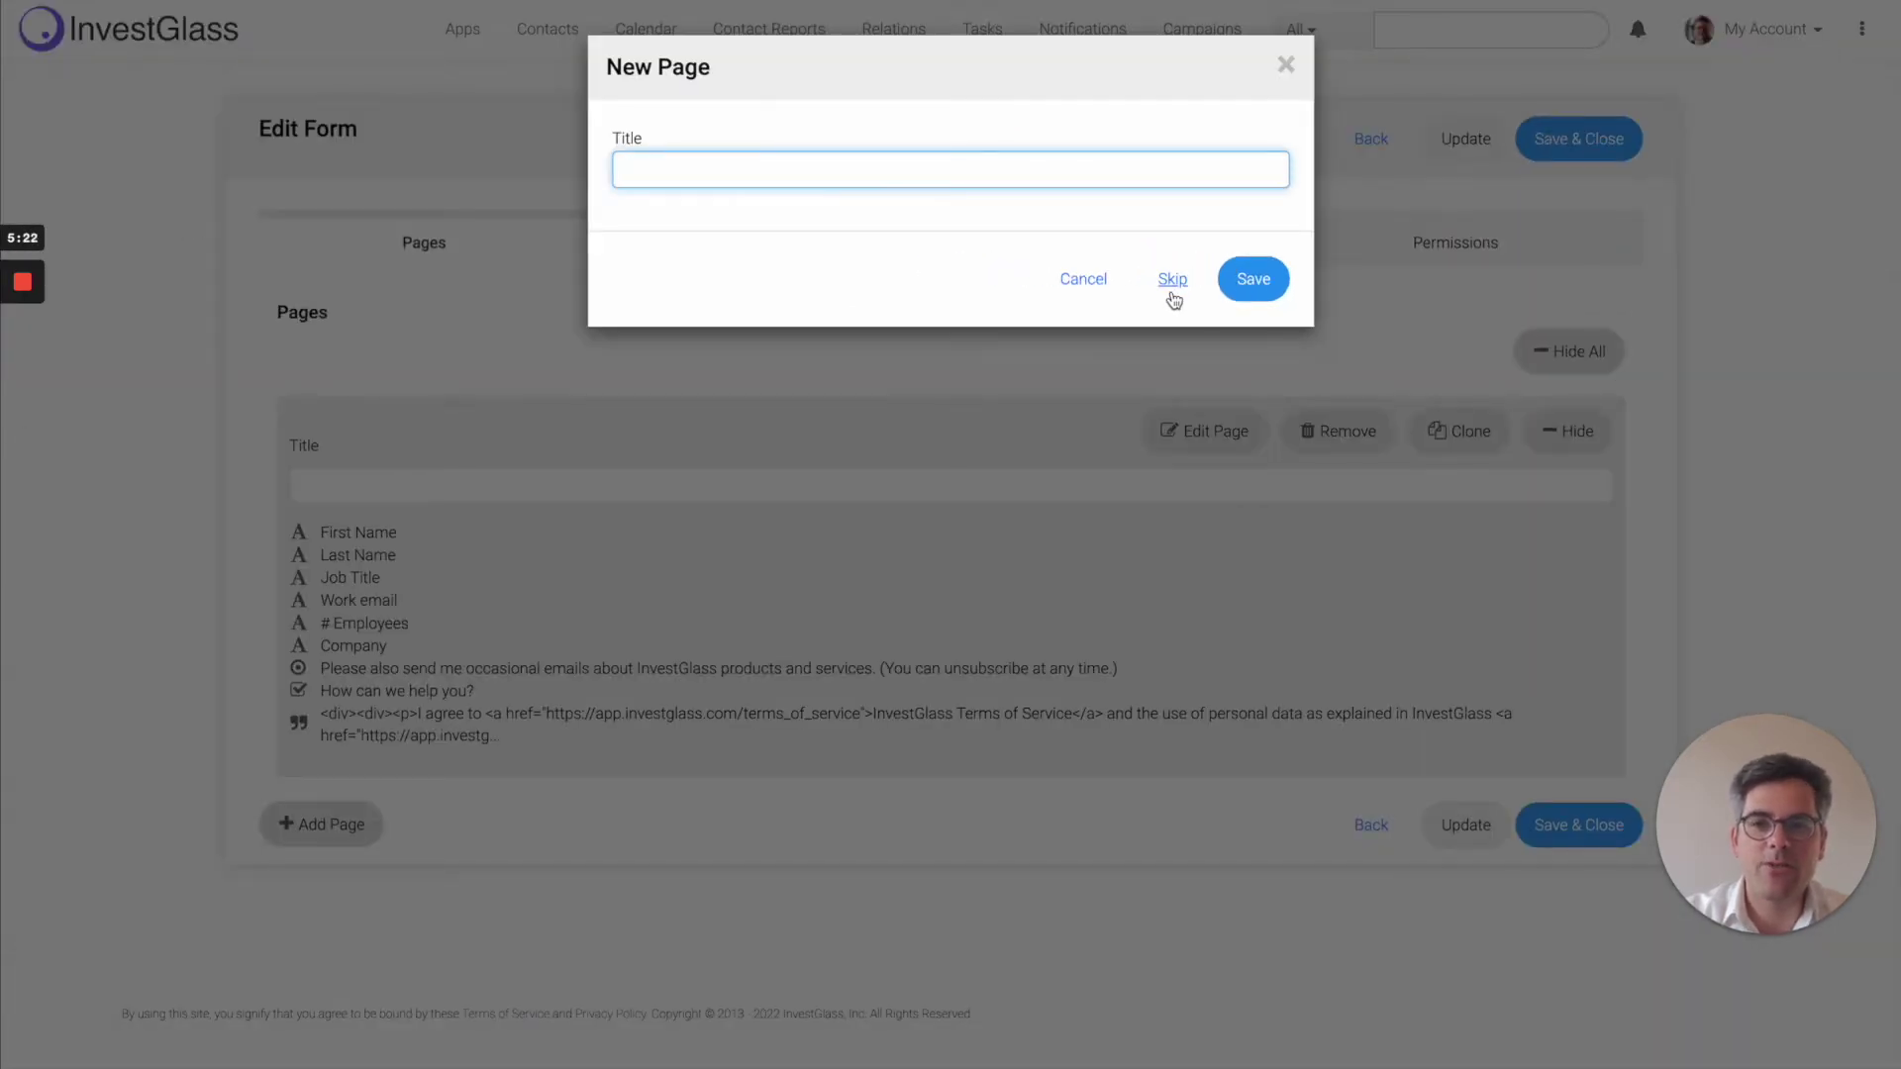
click(1286, 63)
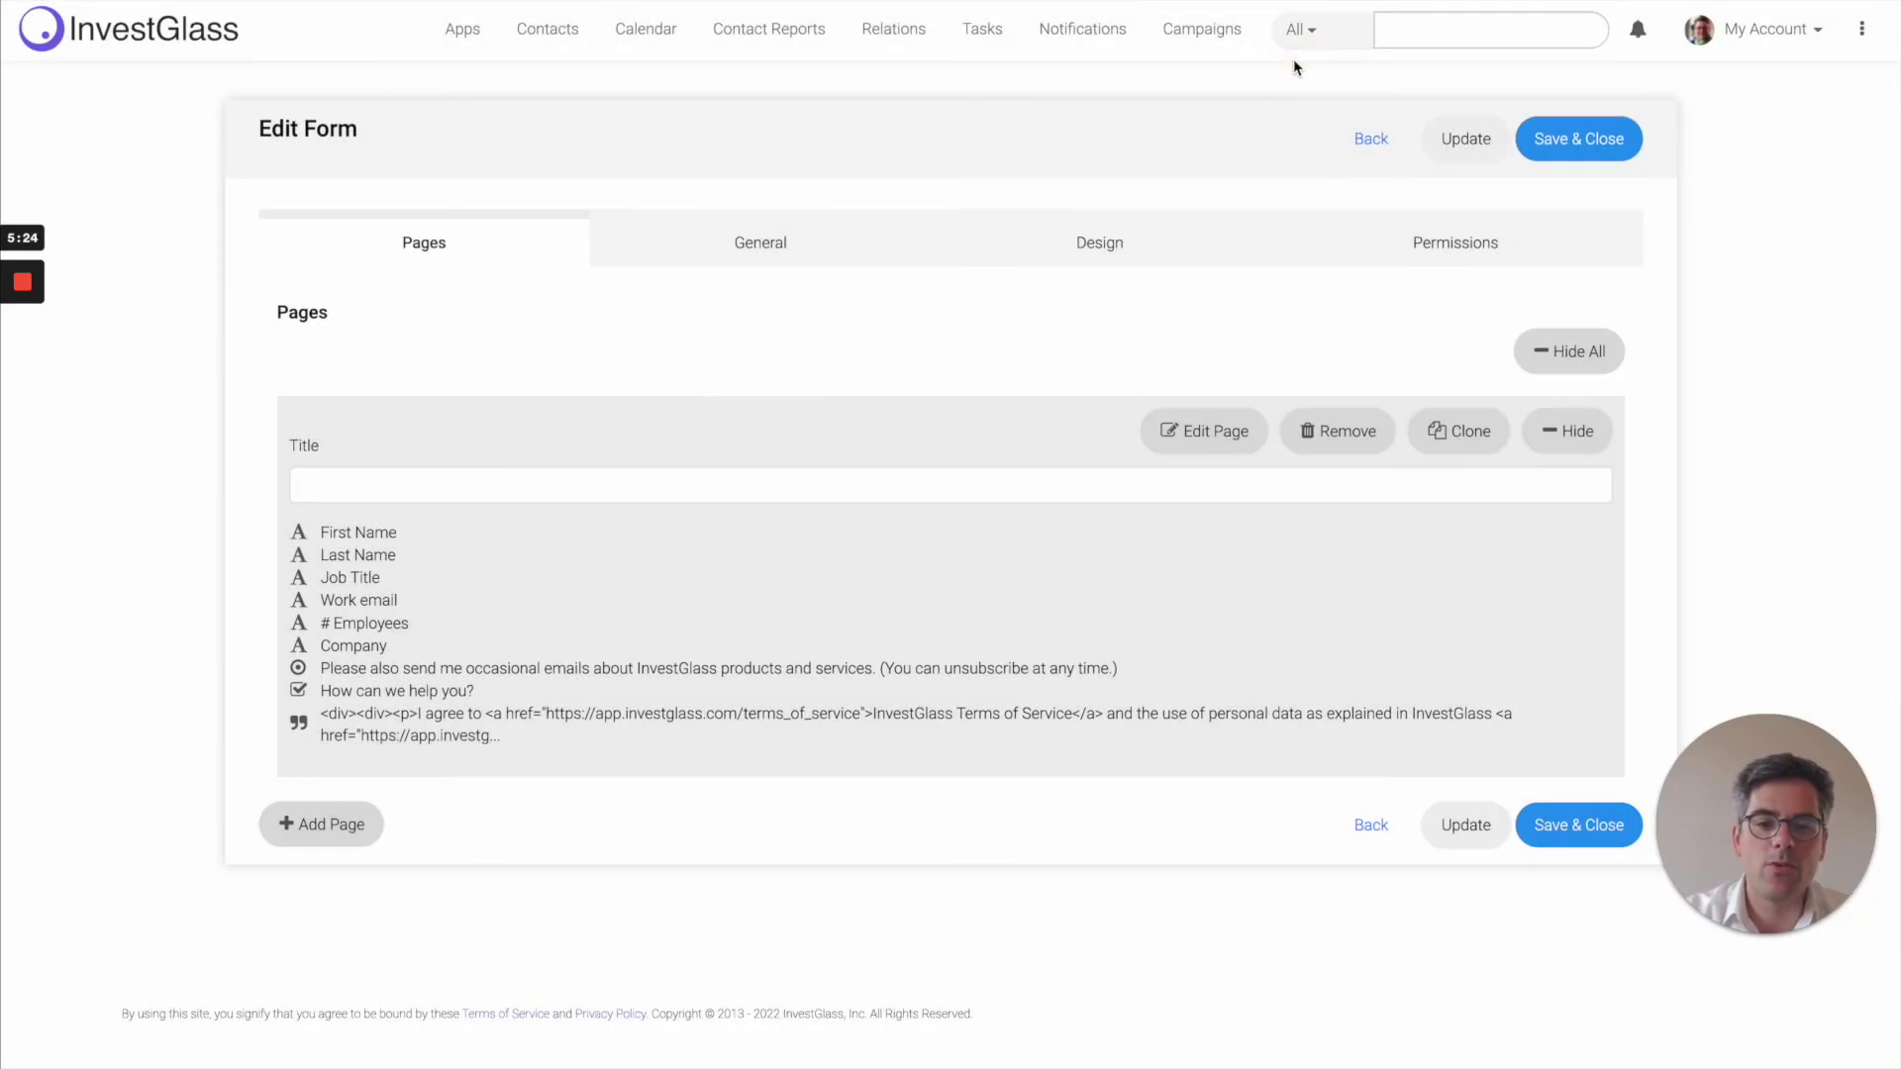
Open the form's existing page for editing and start a new question titled Phone Mobile
click(1199, 433)
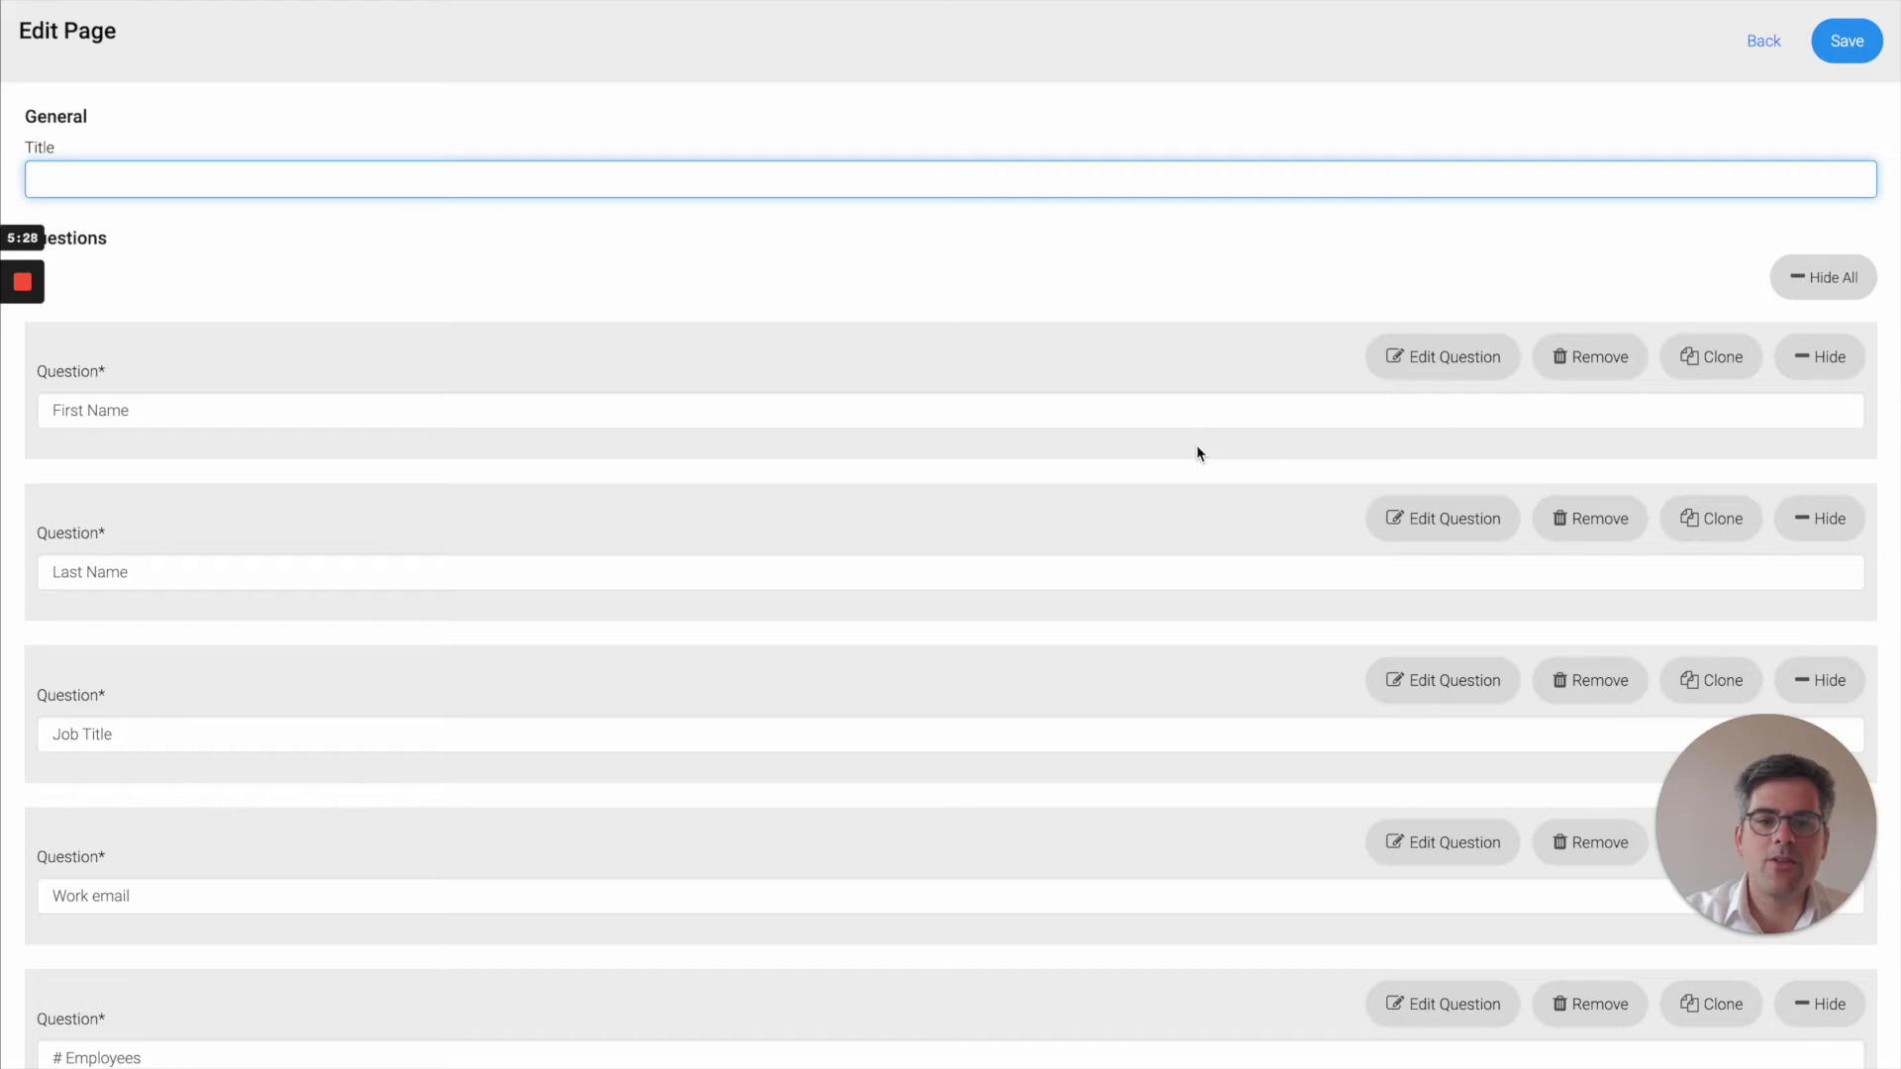
scroll(1196, 454, down, 10)
scroll(1196, 453, down, 5)
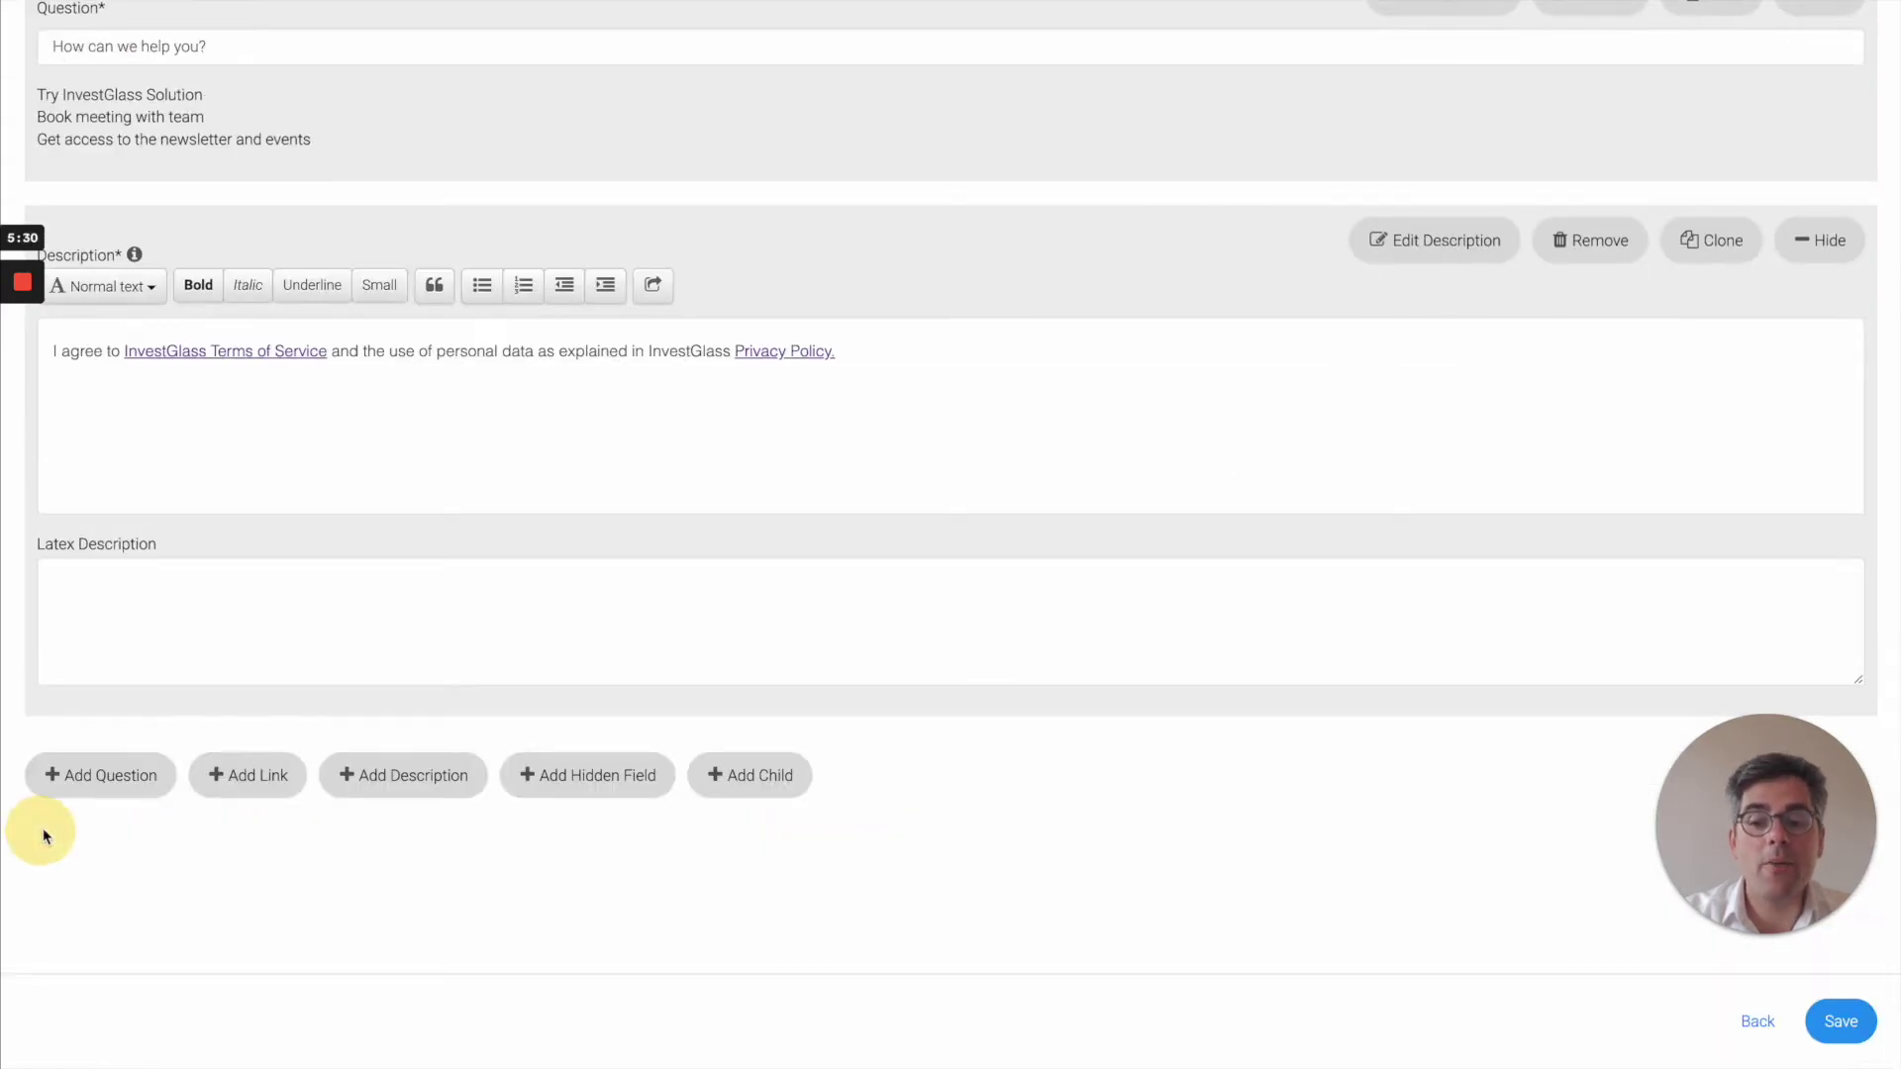
click(91, 791)
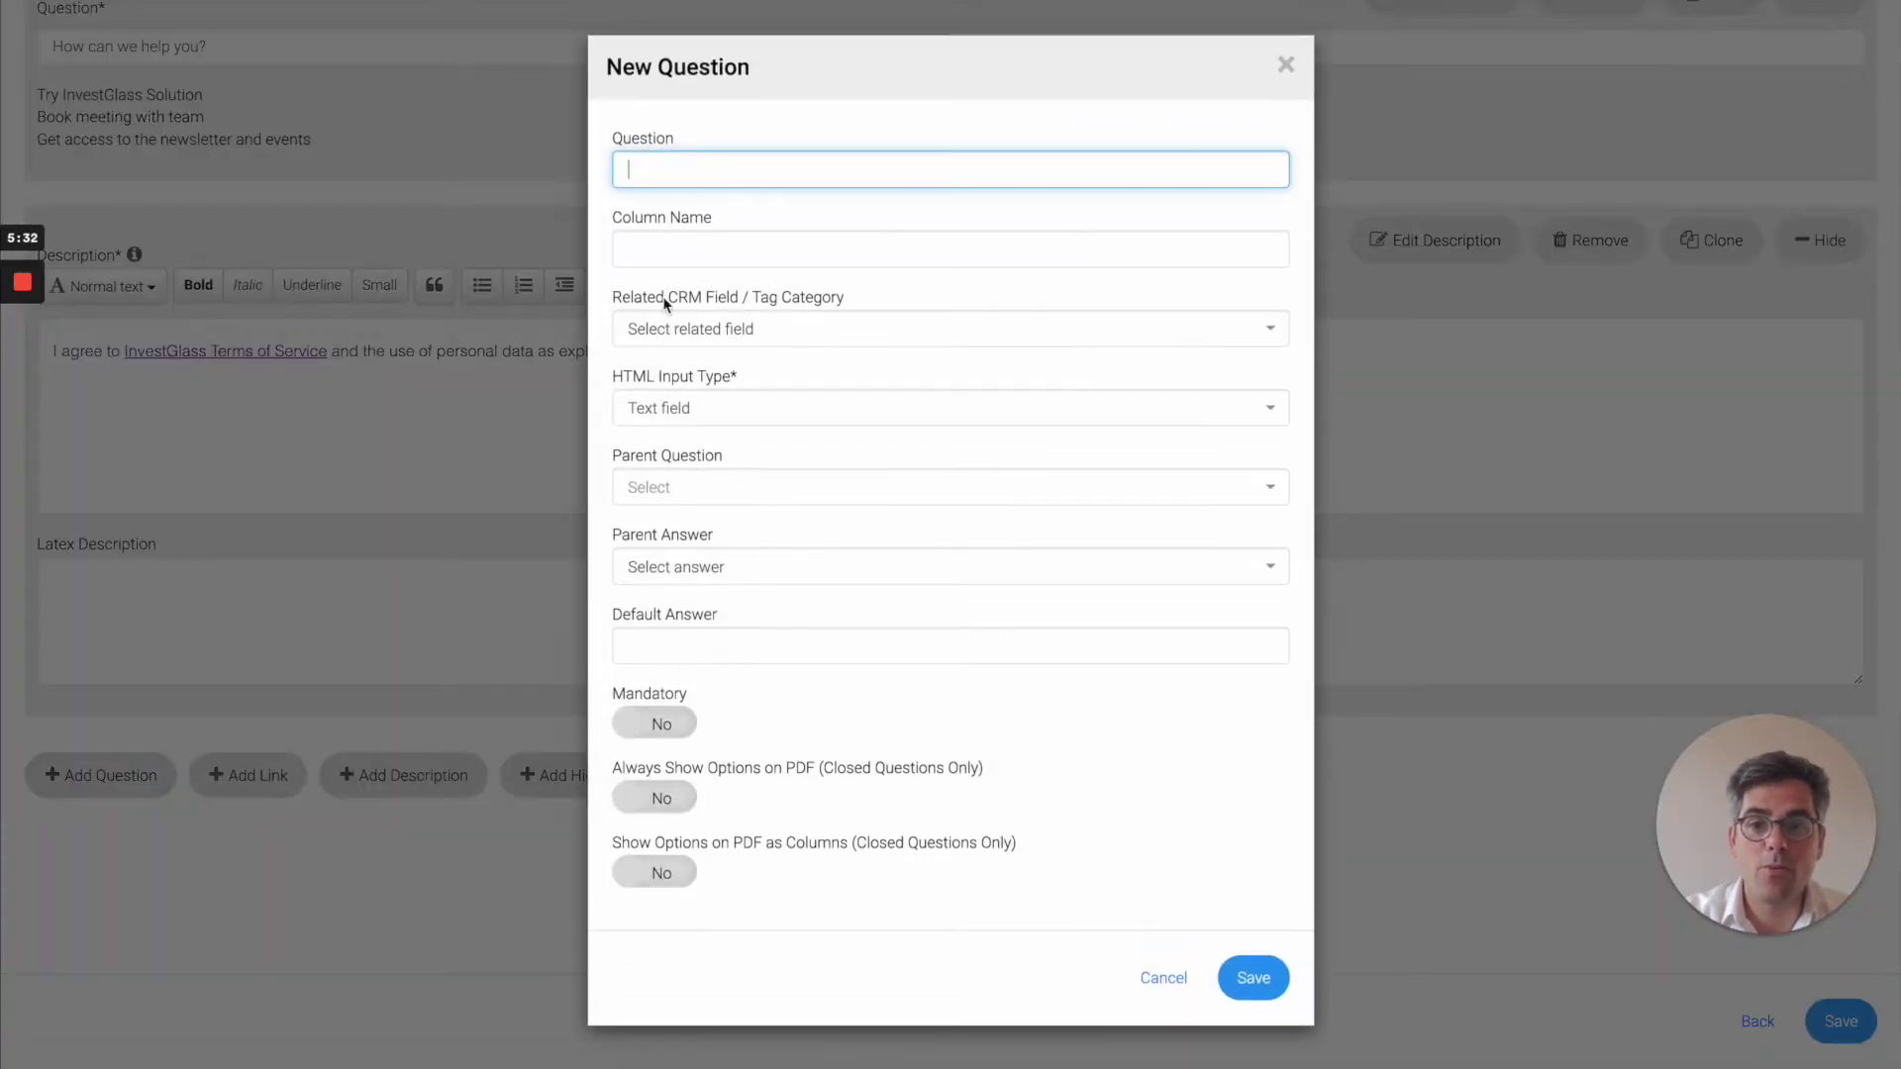
text(Phone )
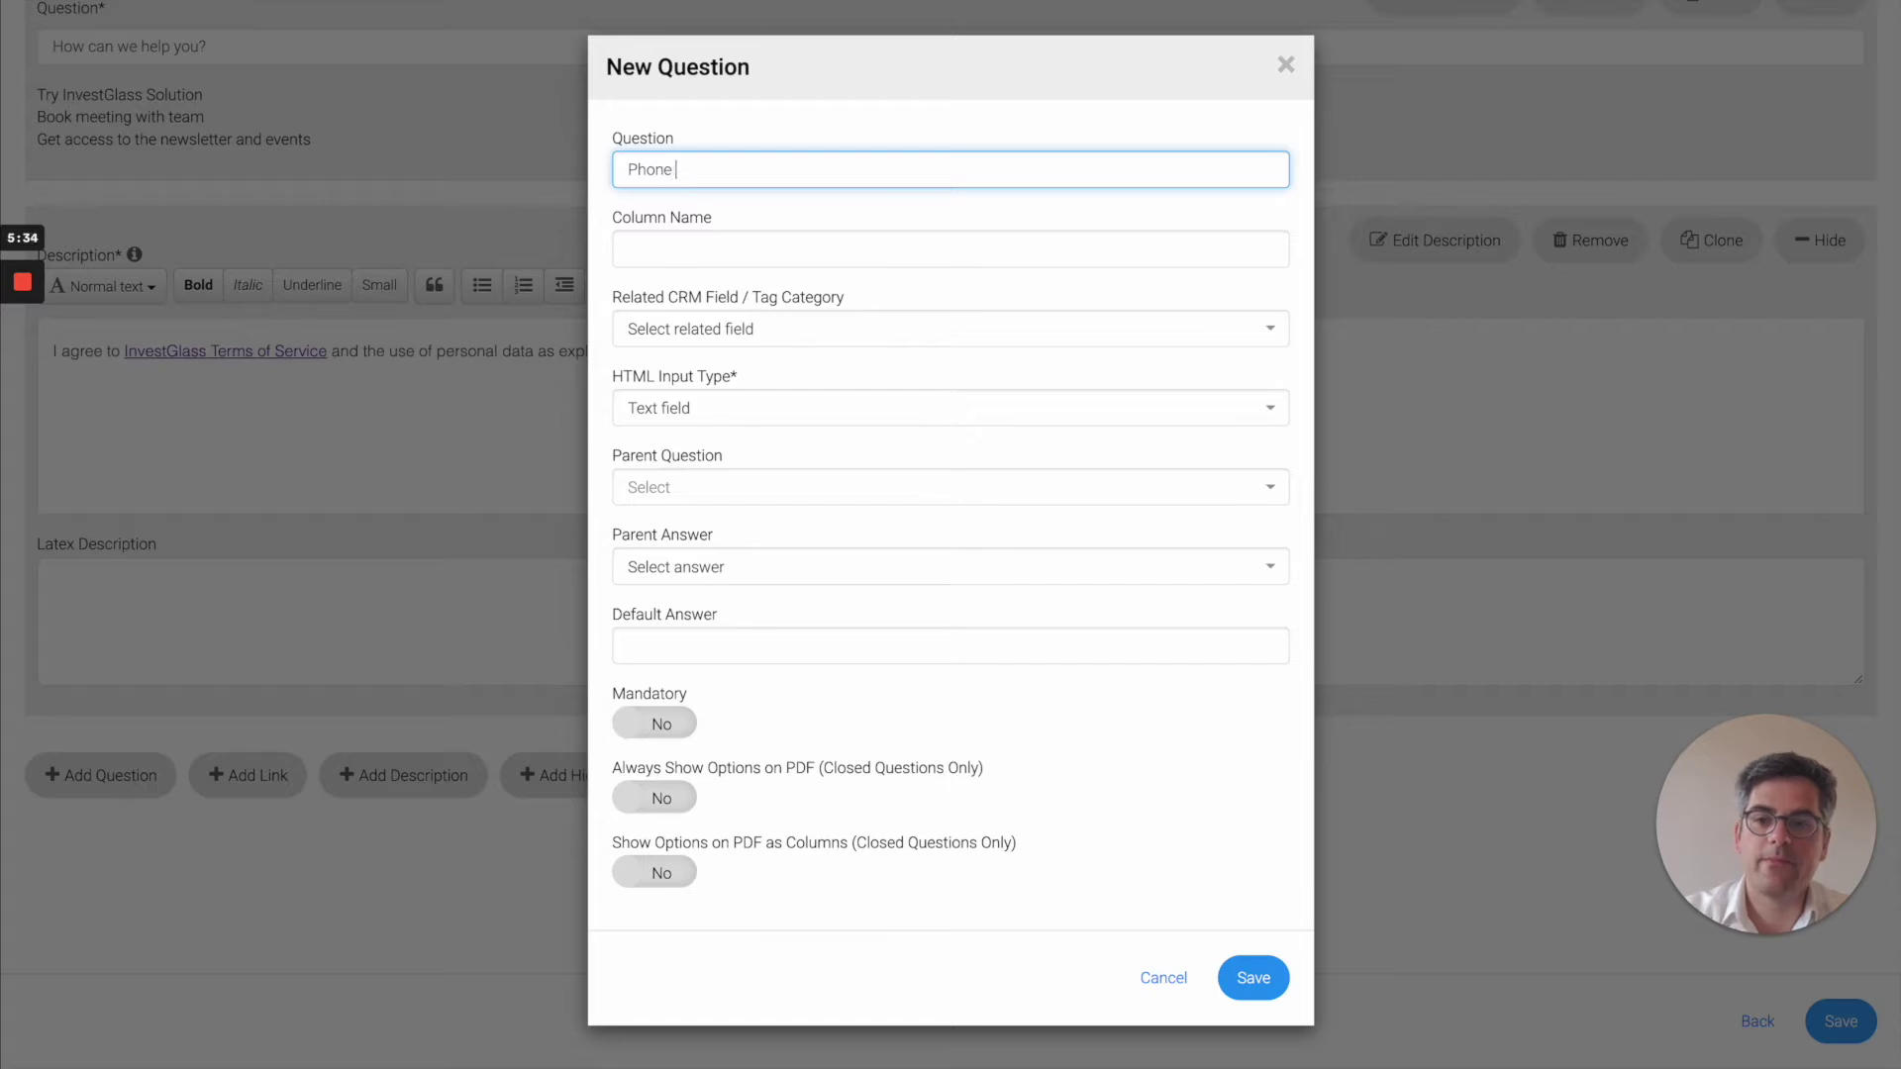
text(Mobile)
key(Tab)
key(Tab)
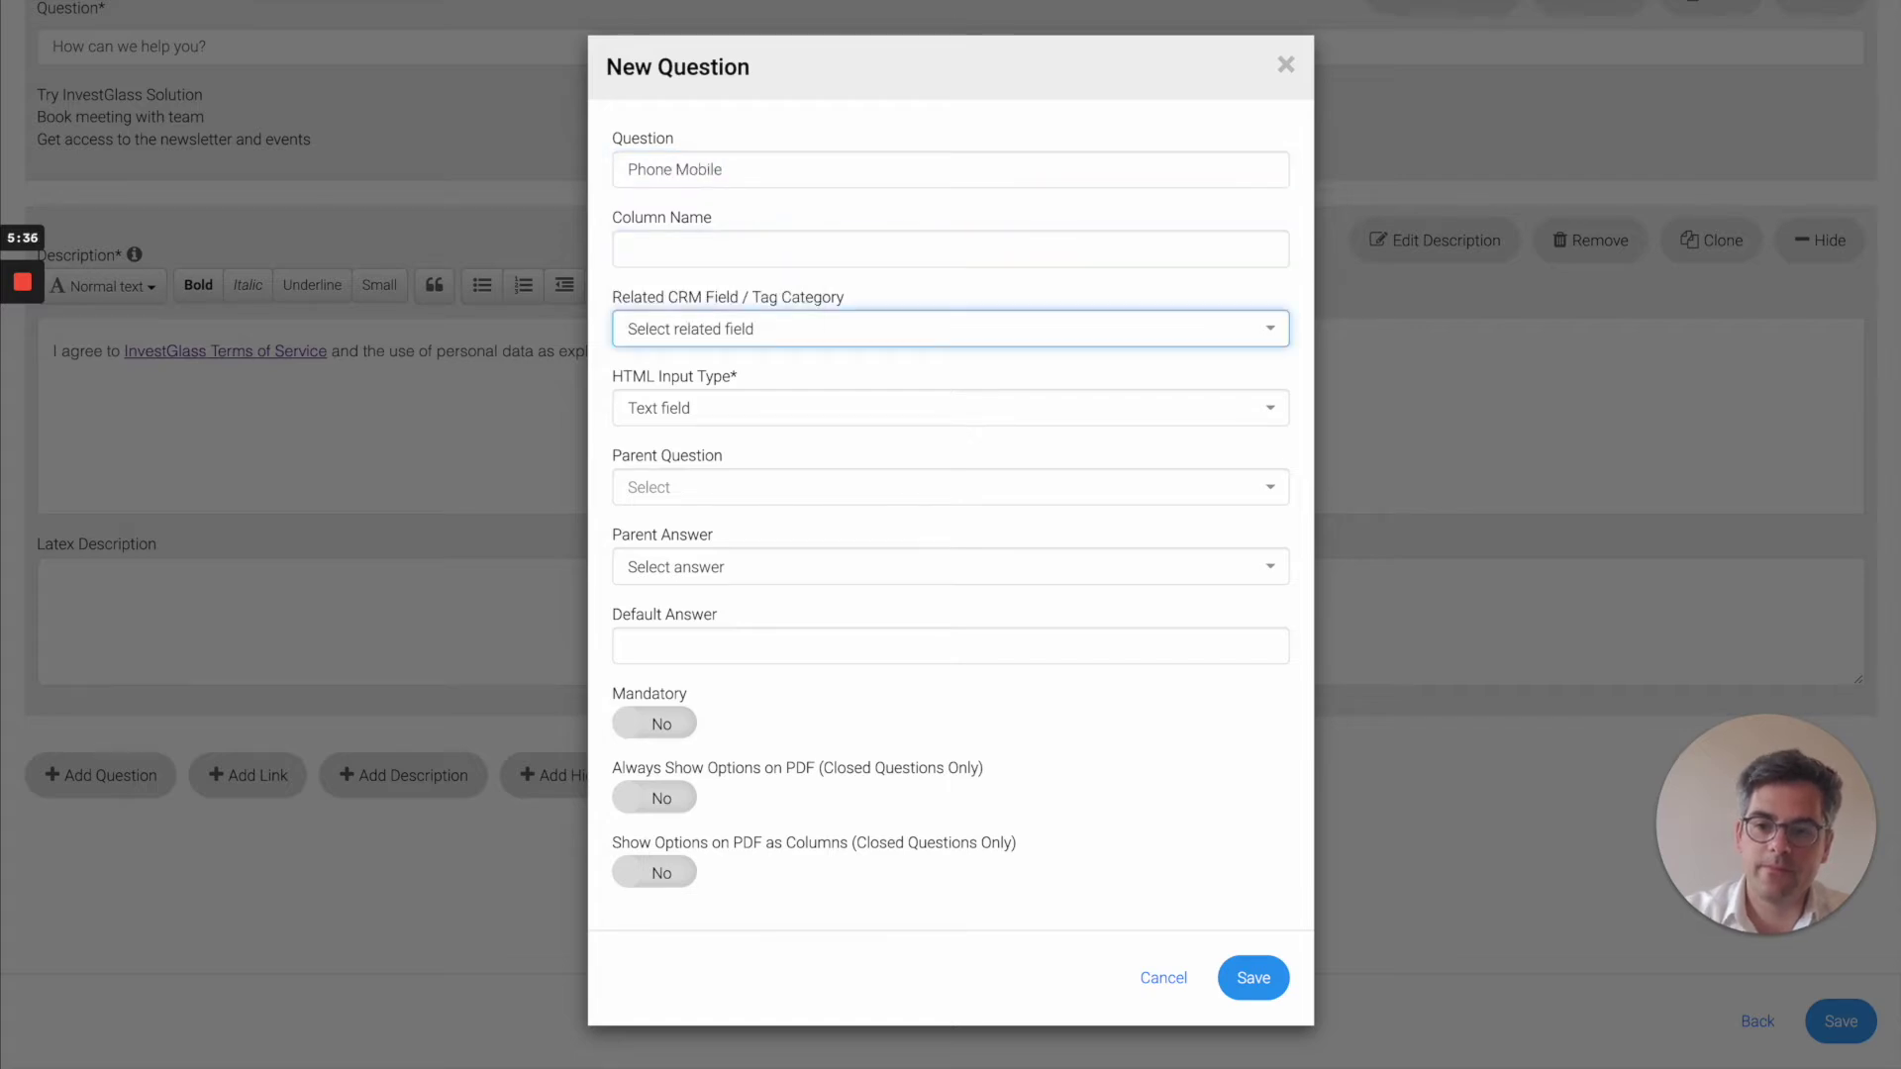
Link the new question to the related CRM field Mobile Phone 2 (Account)
key(space)
text(phonem)
key(BackSpace)
key(Return)
Retitle the question Mobile Phone, make it mandatory and save it
triple_click(667, 164)
text(Mobi)
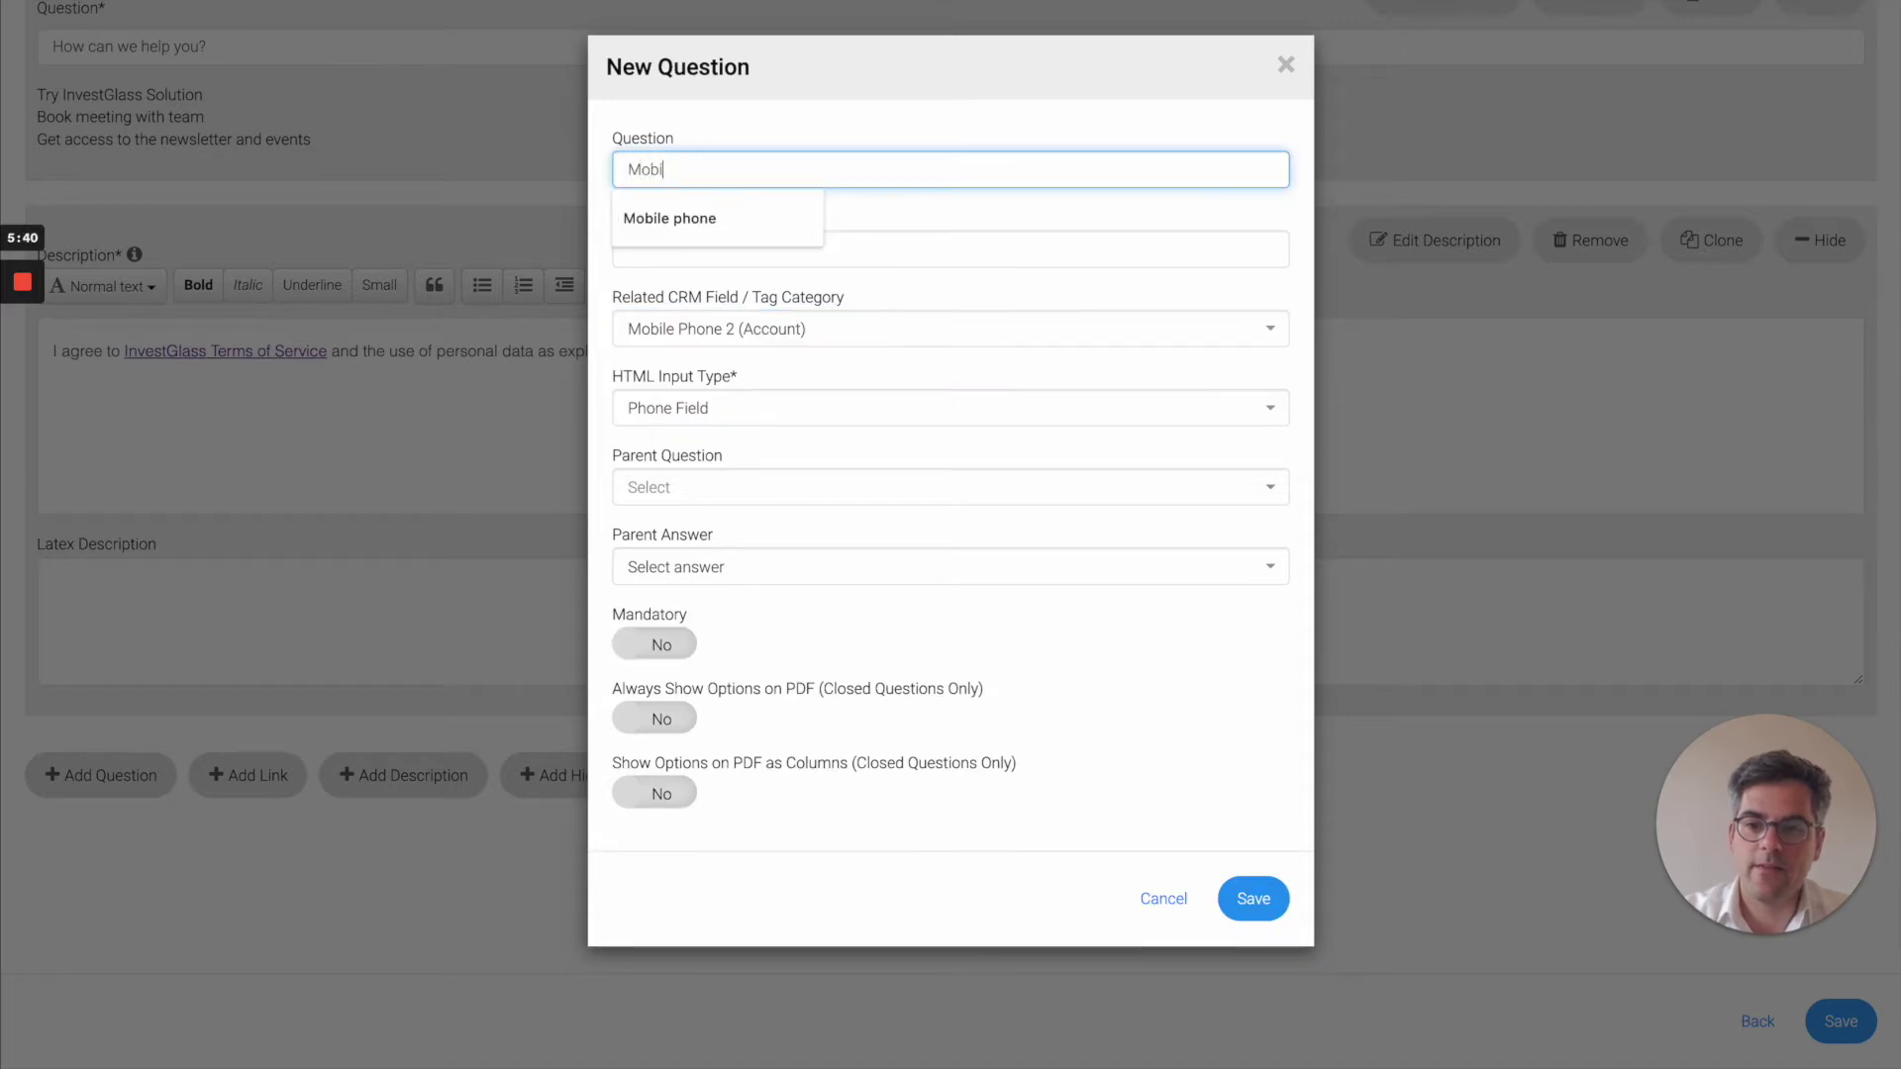
text(le phone)
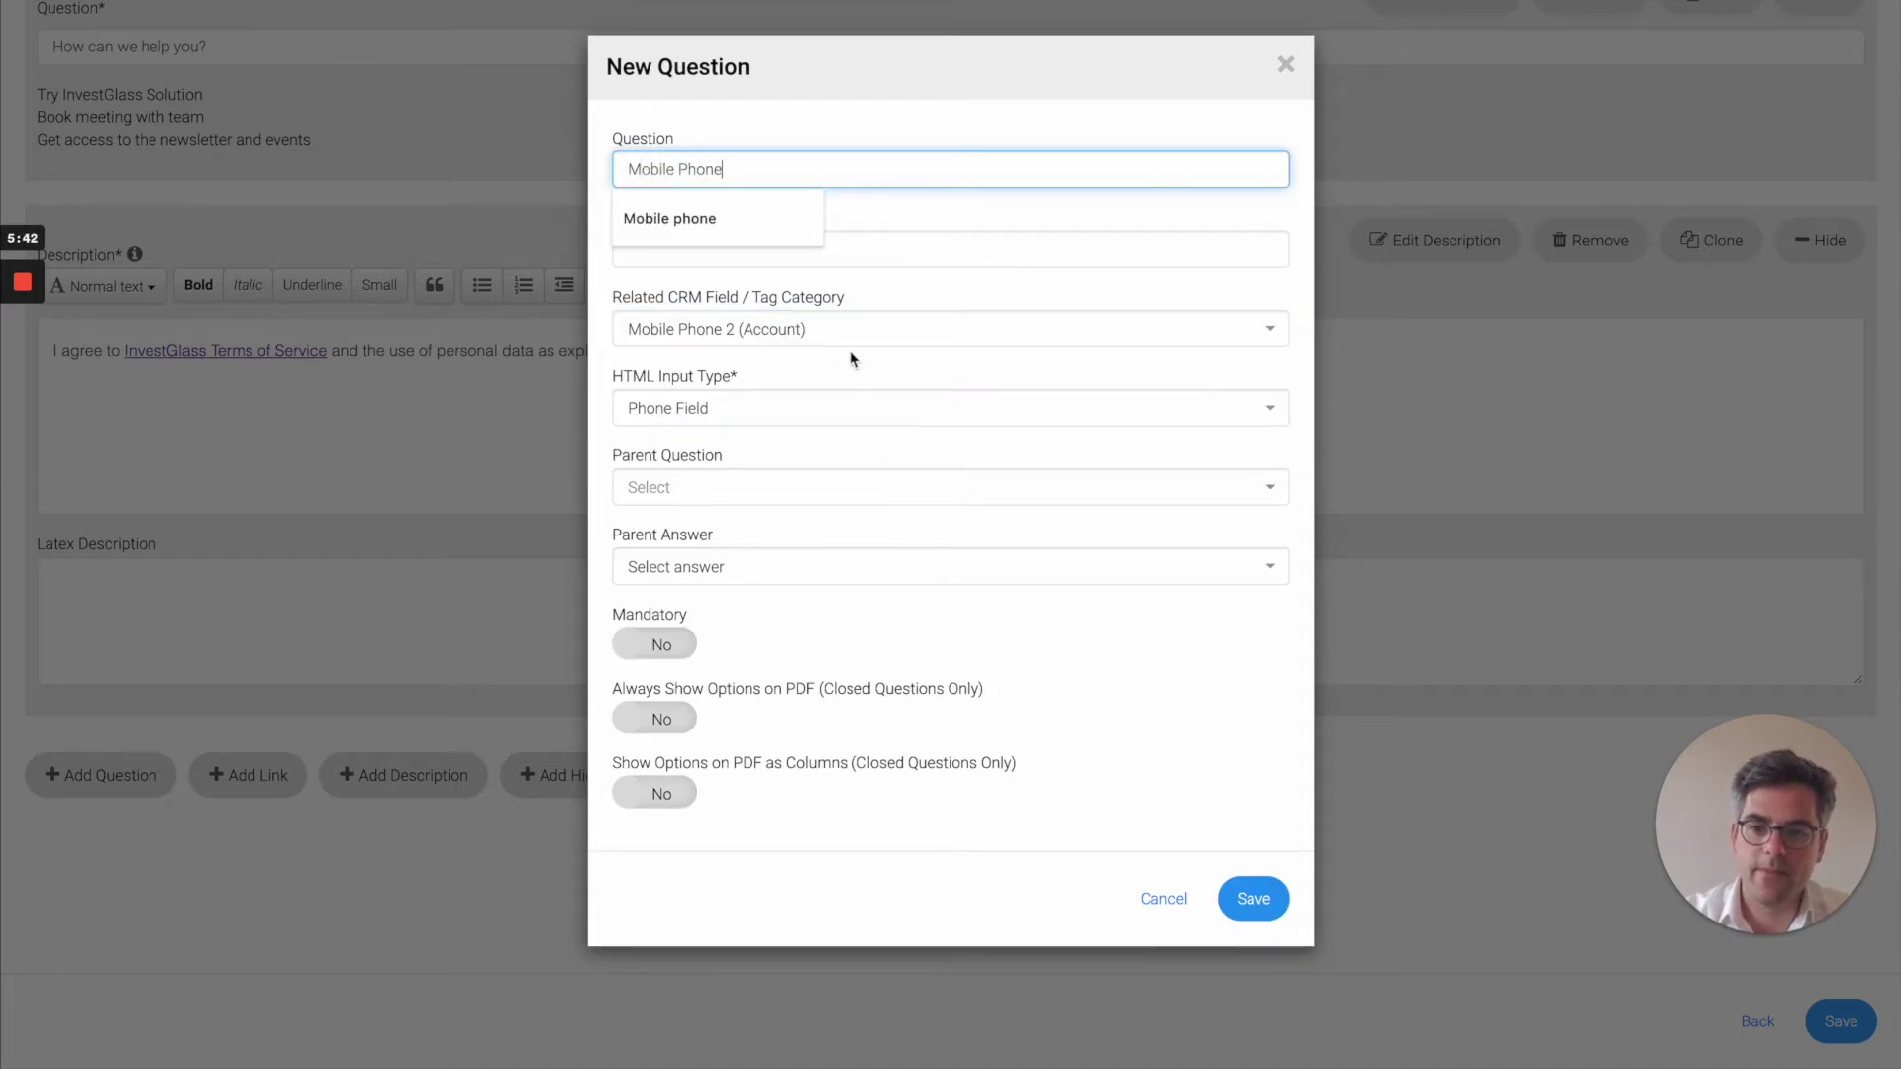
click(885, 651)
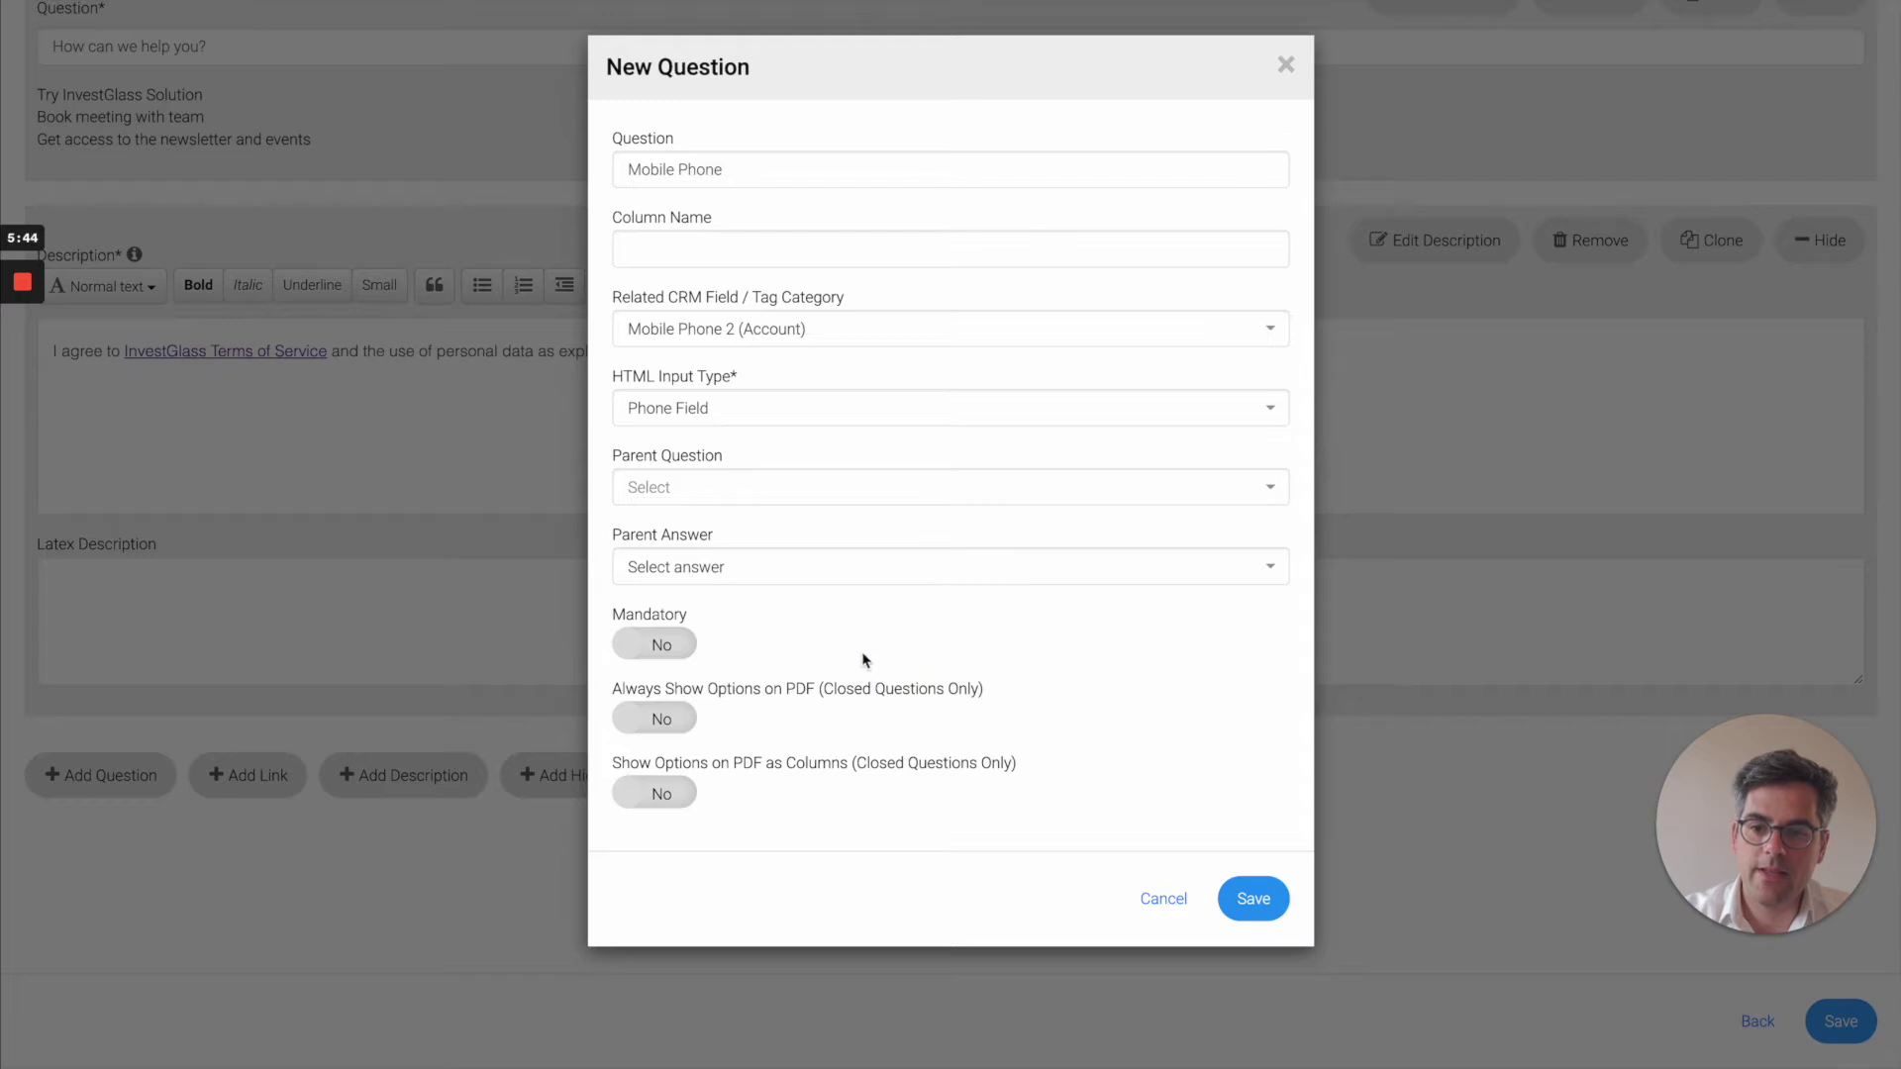
click(663, 645)
click(1277, 916)
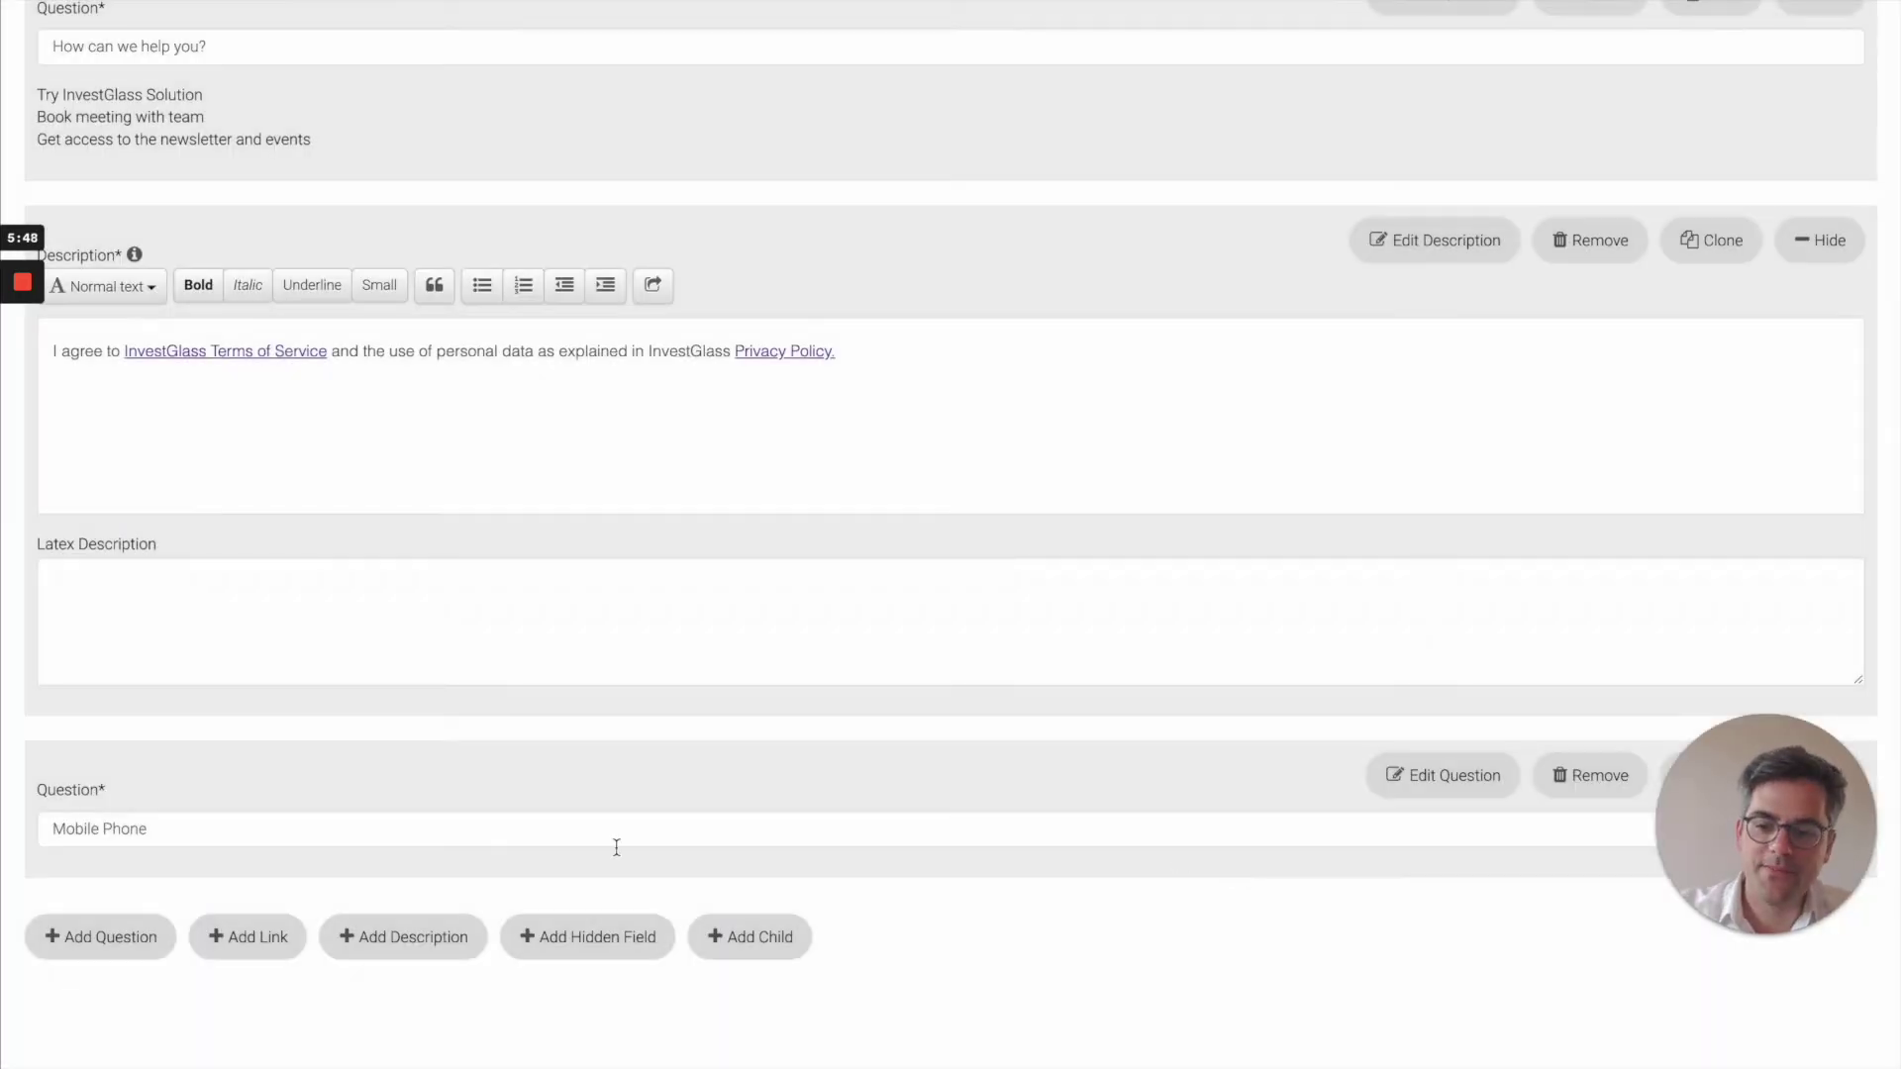
Move the Mobile Phone question between Work email and # Employees, and save the page
drag(367, 798, 471, 198)
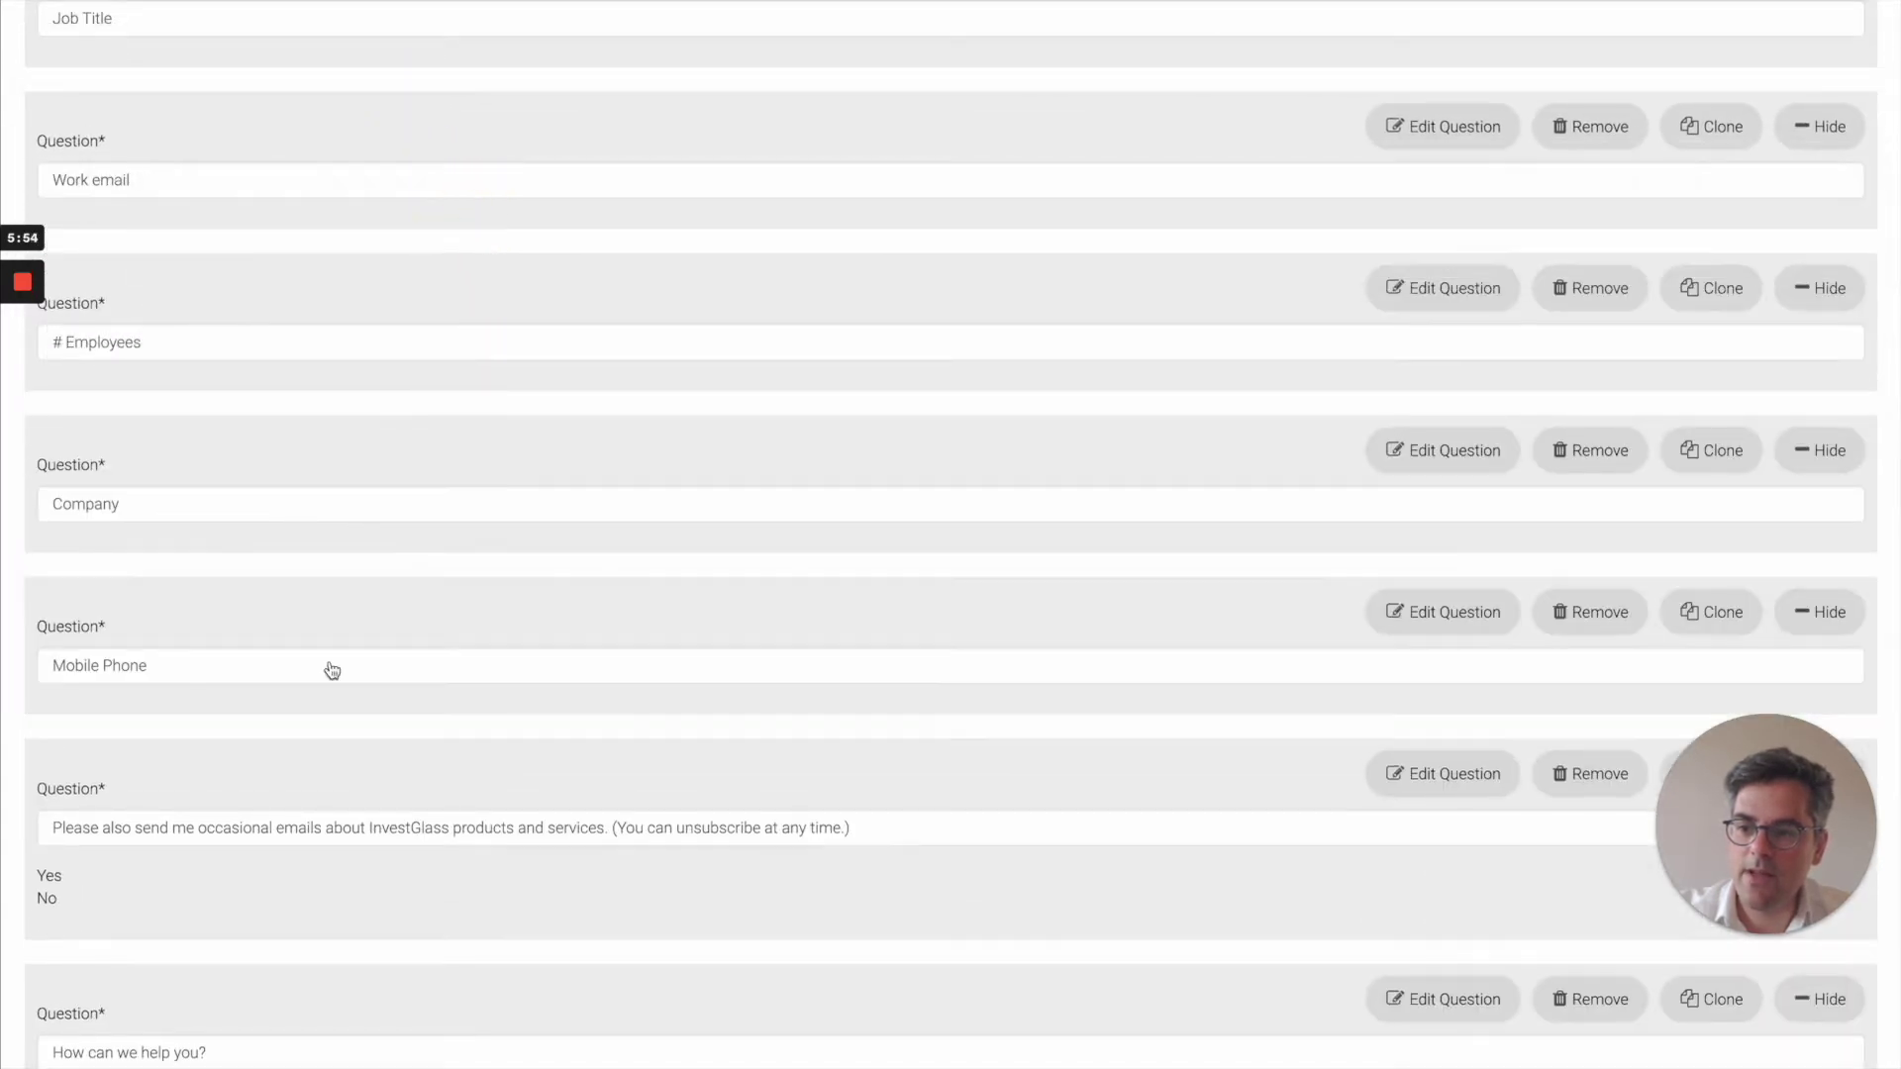
drag(195, 624, 198, 269)
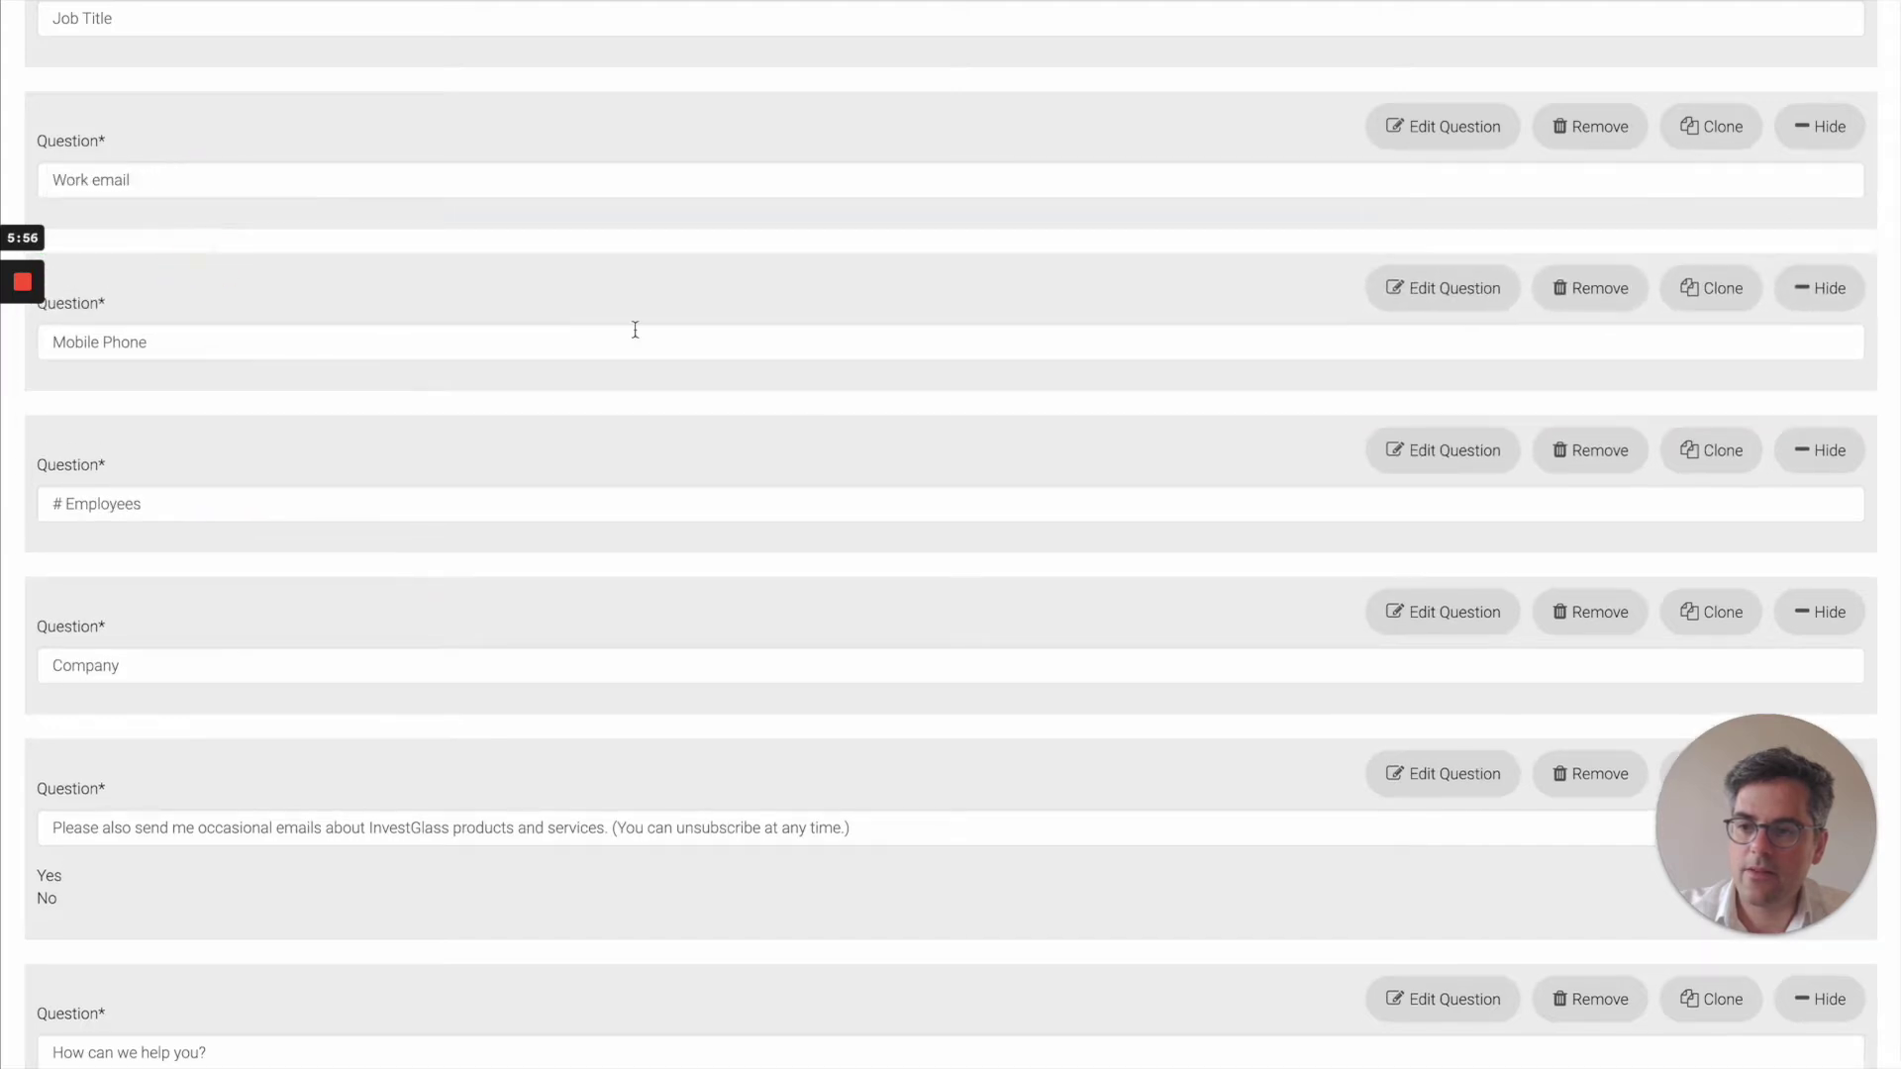
scroll(808, 403, up, 7)
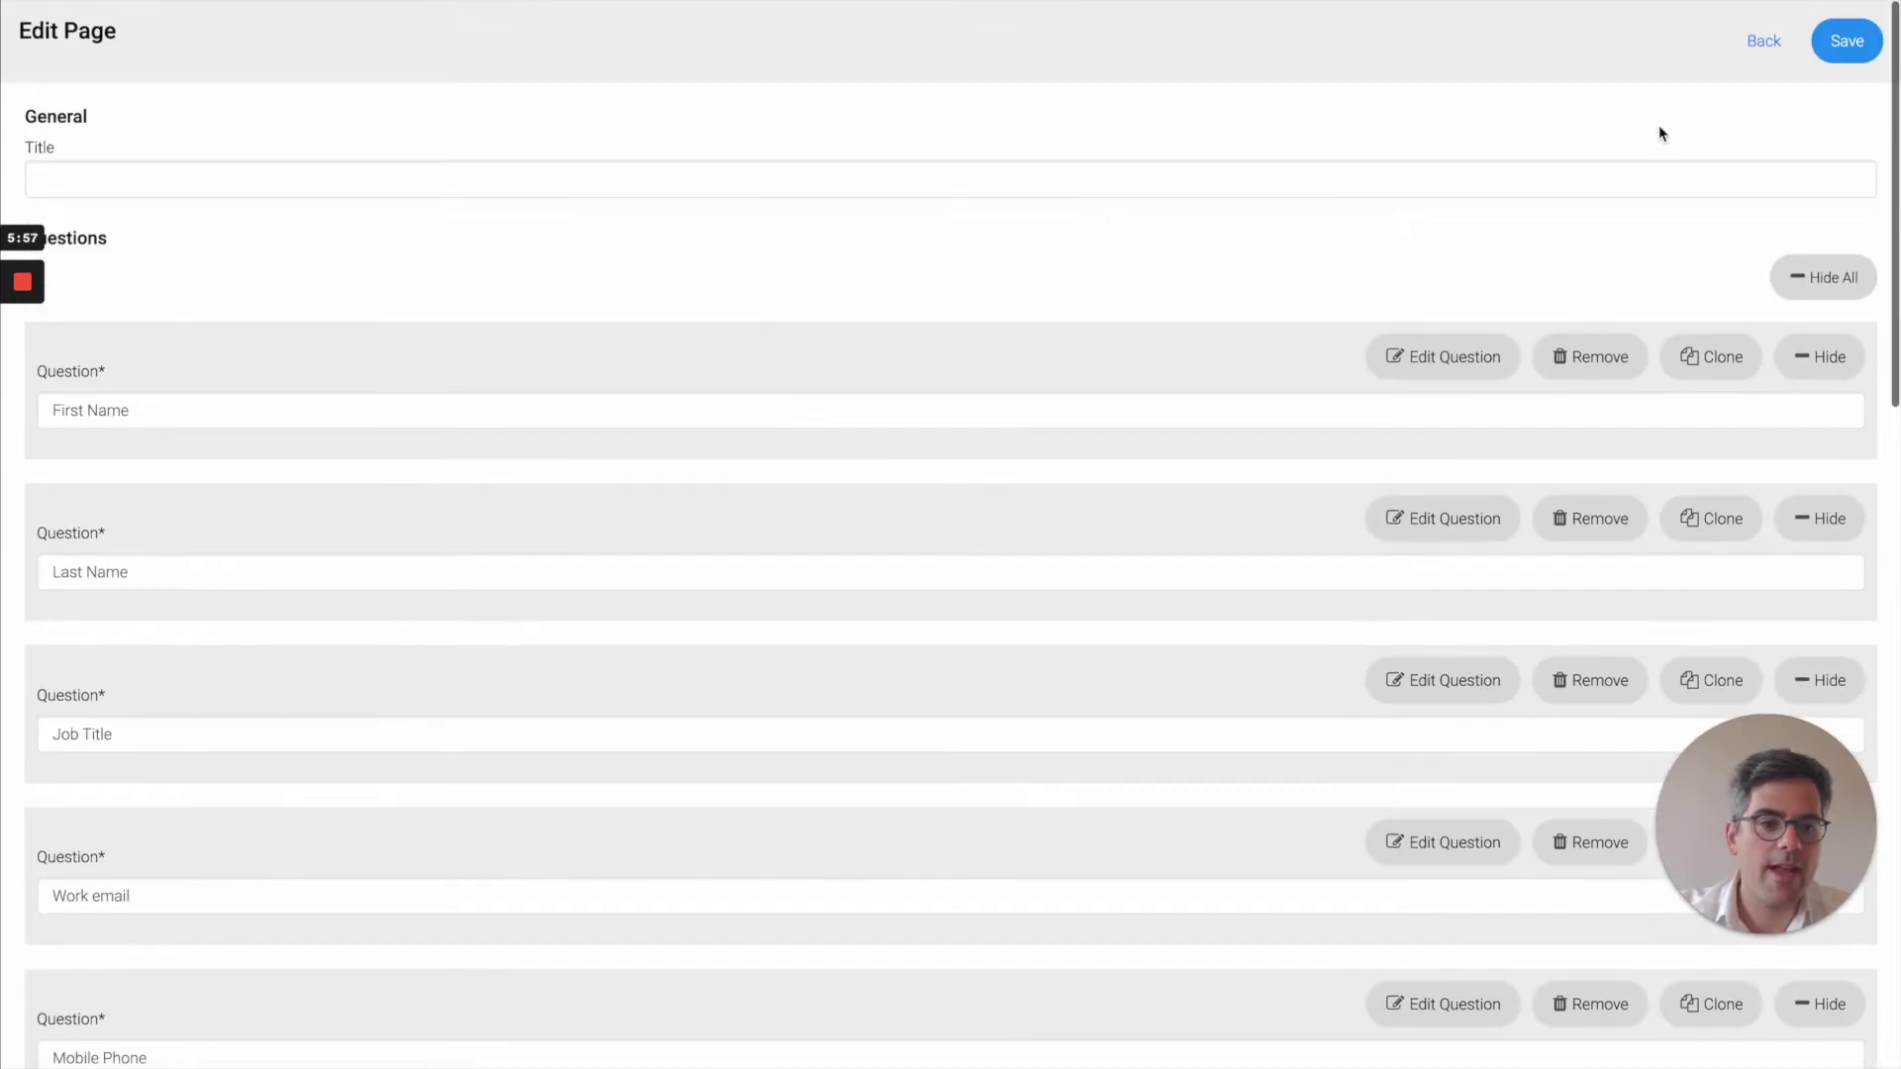
click(1846, 41)
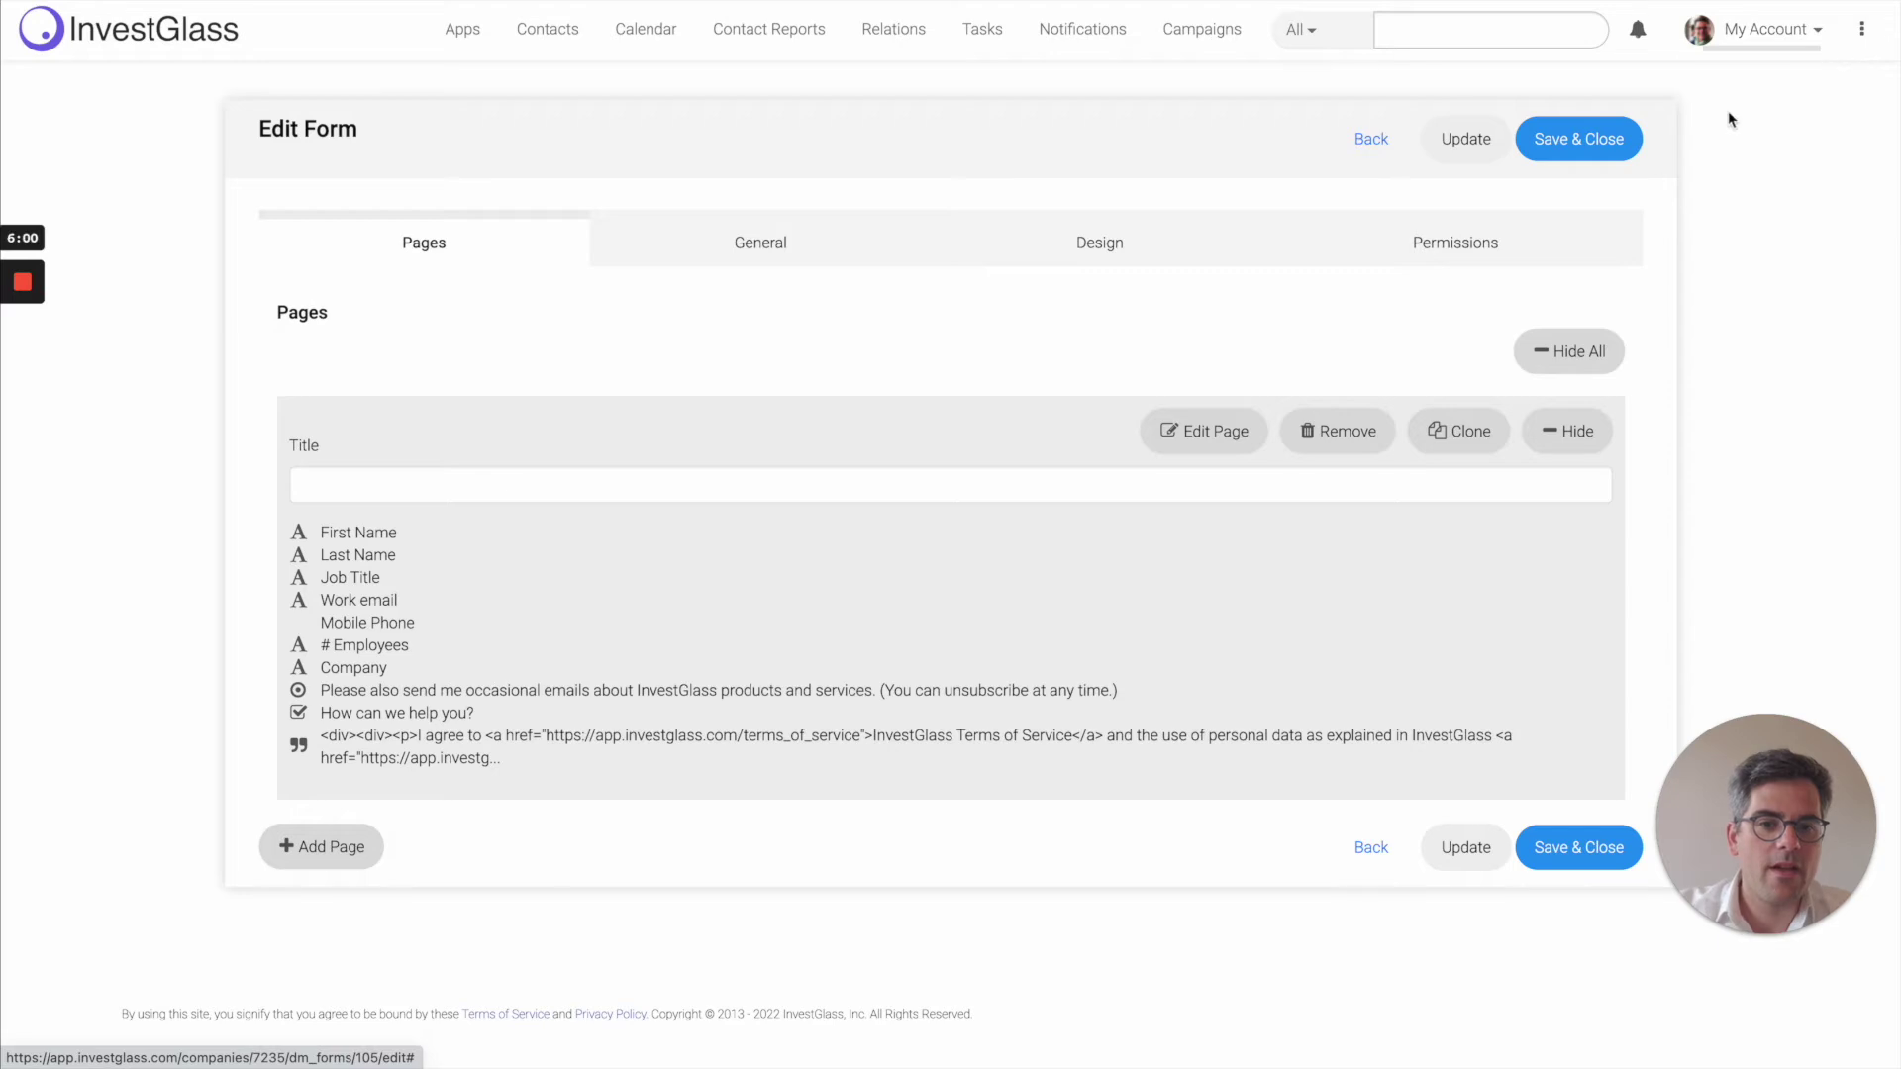
Check the form's design settings against the form embedded on the website's demo page
click(1192, 244)
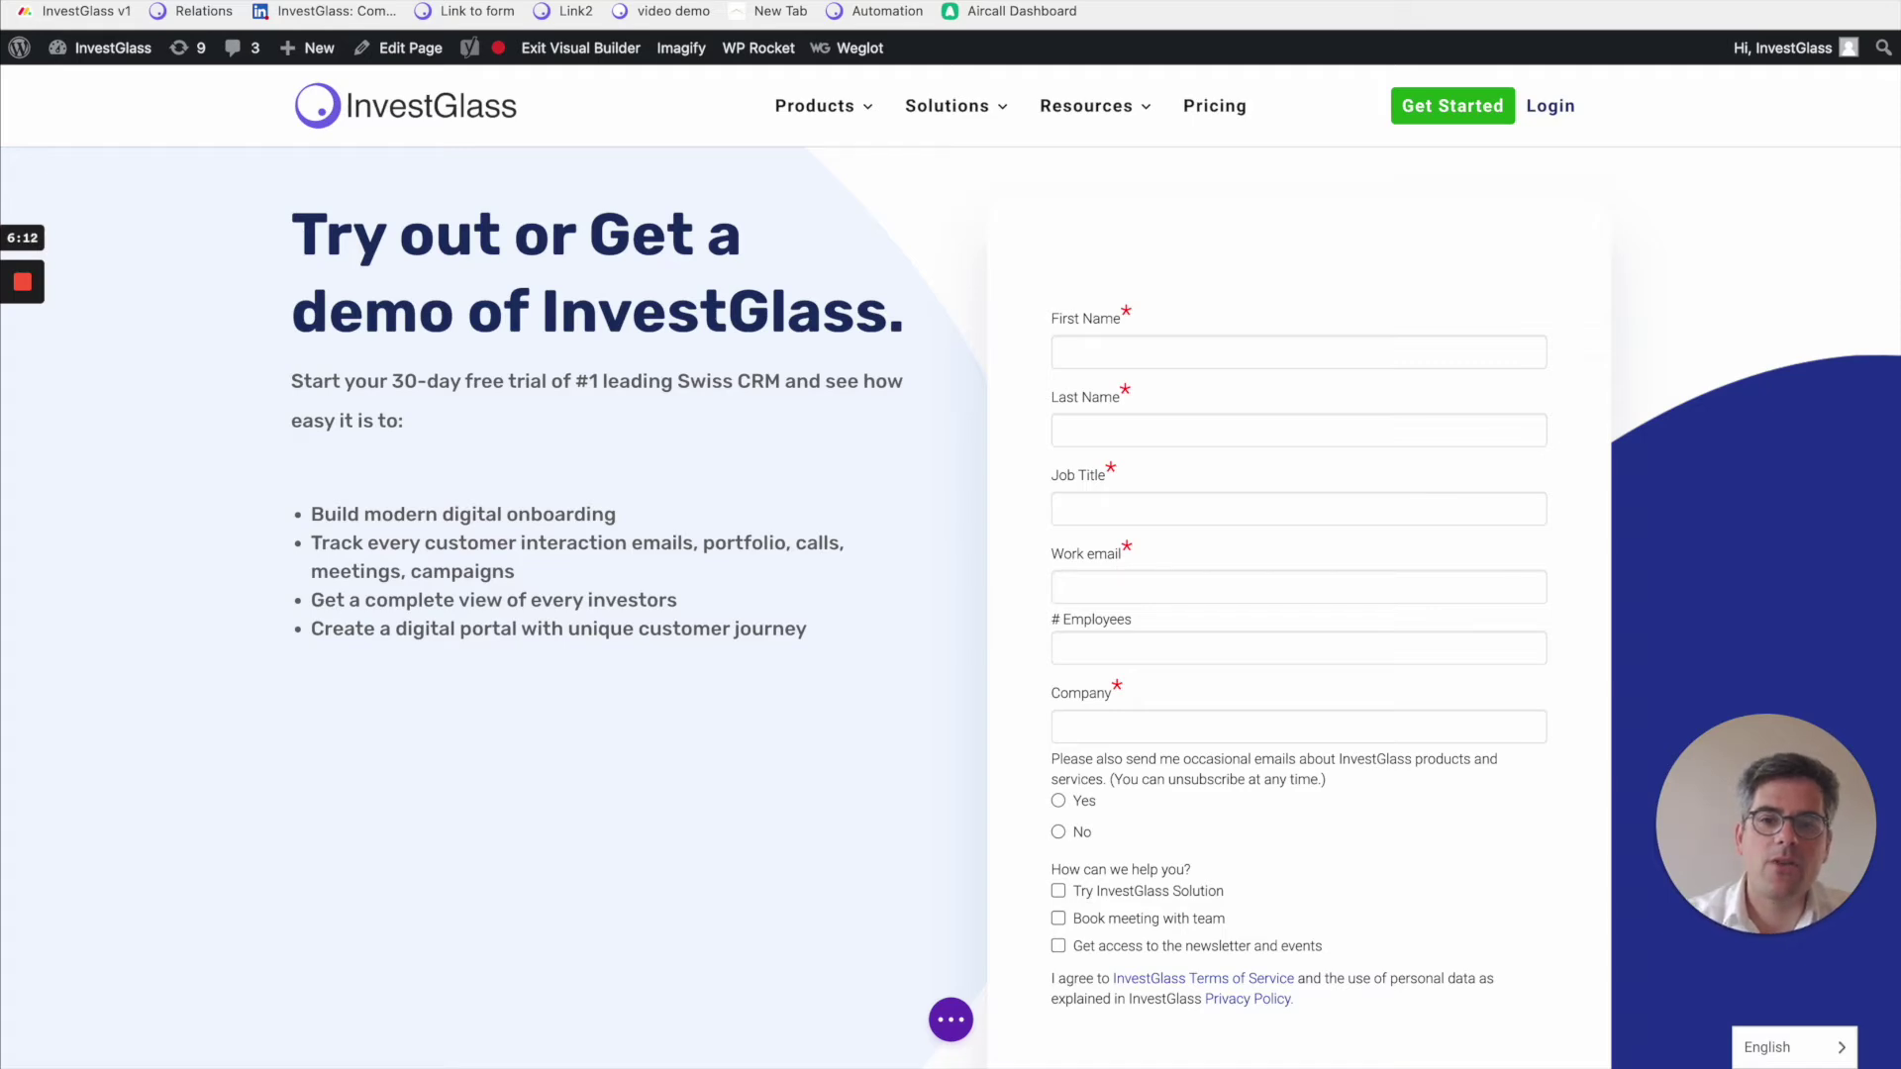
key(ctrl+Tab)
key(ctrl+shift+Tab)
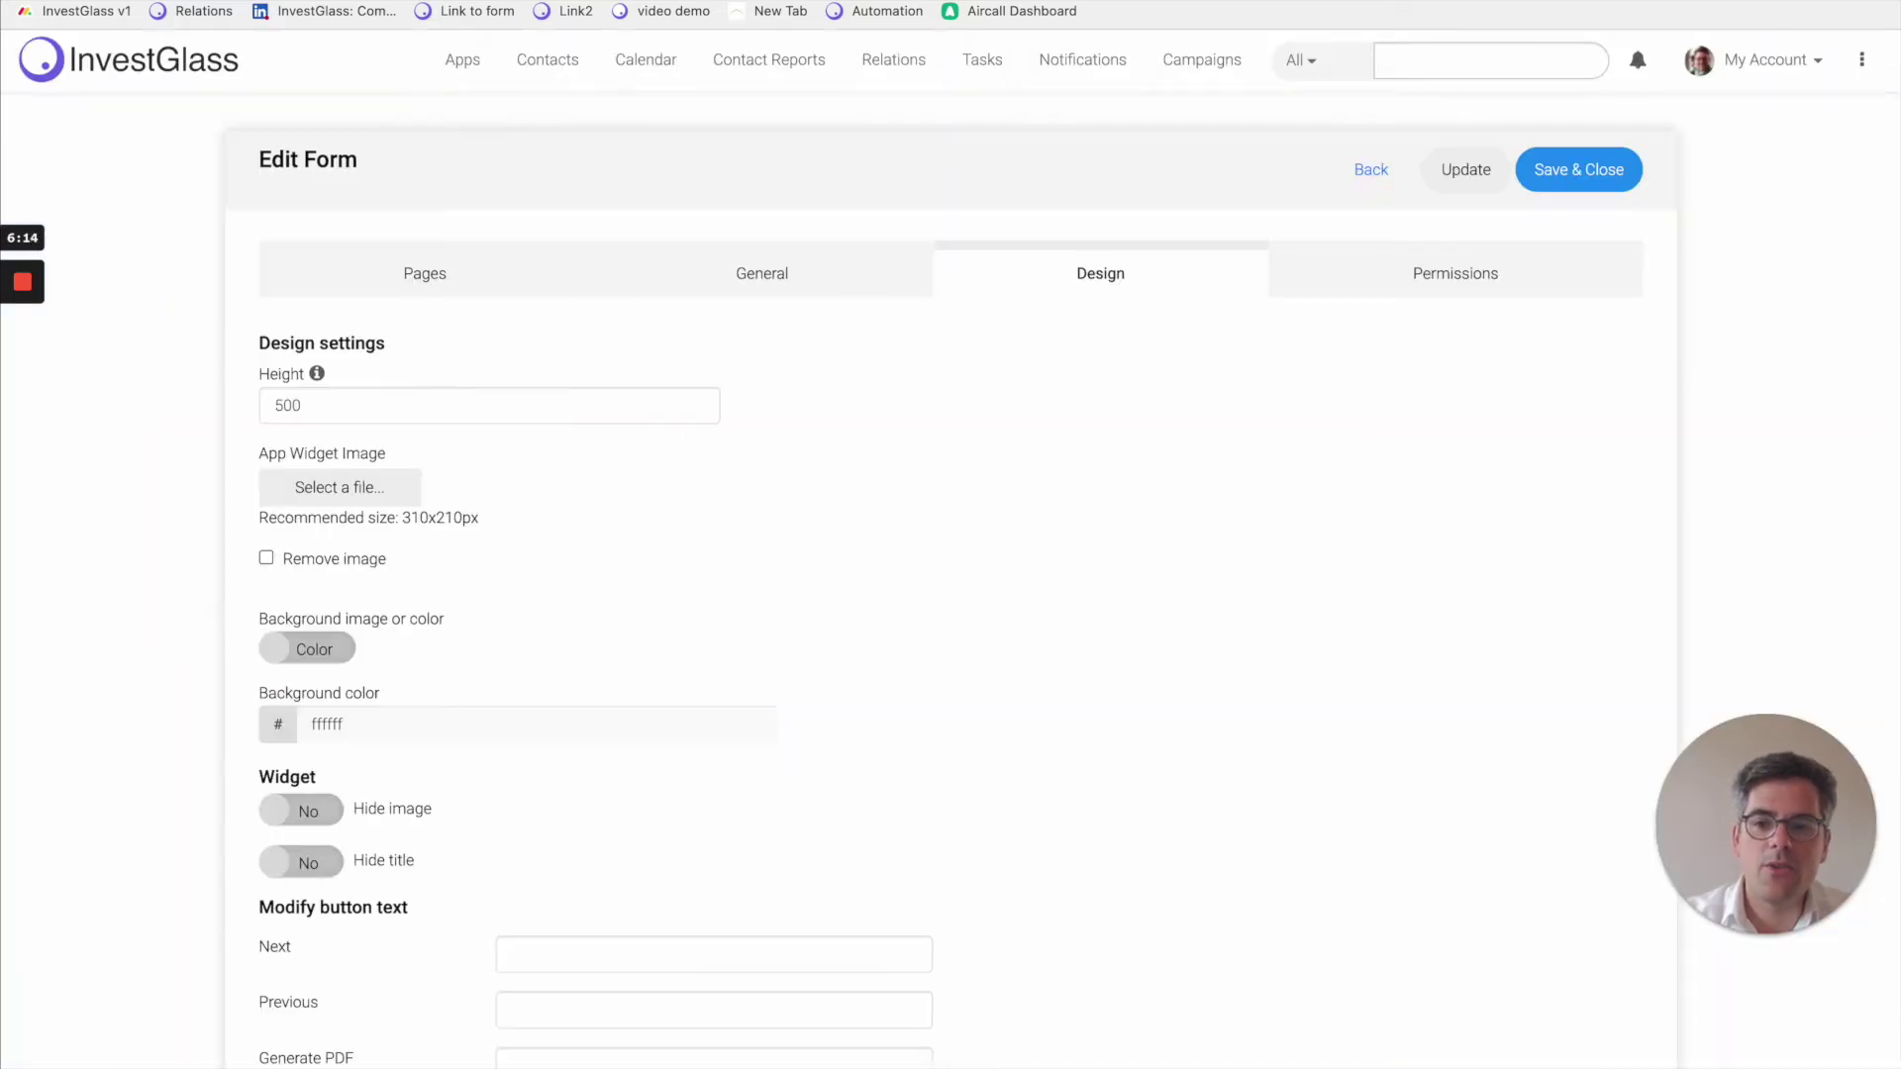
Try an image background in the form's design settings, then return the background option to Color
scroll(819, 289, down, 5)
scroll(819, 288, up, 2)
scroll(818, 288, up, 1)
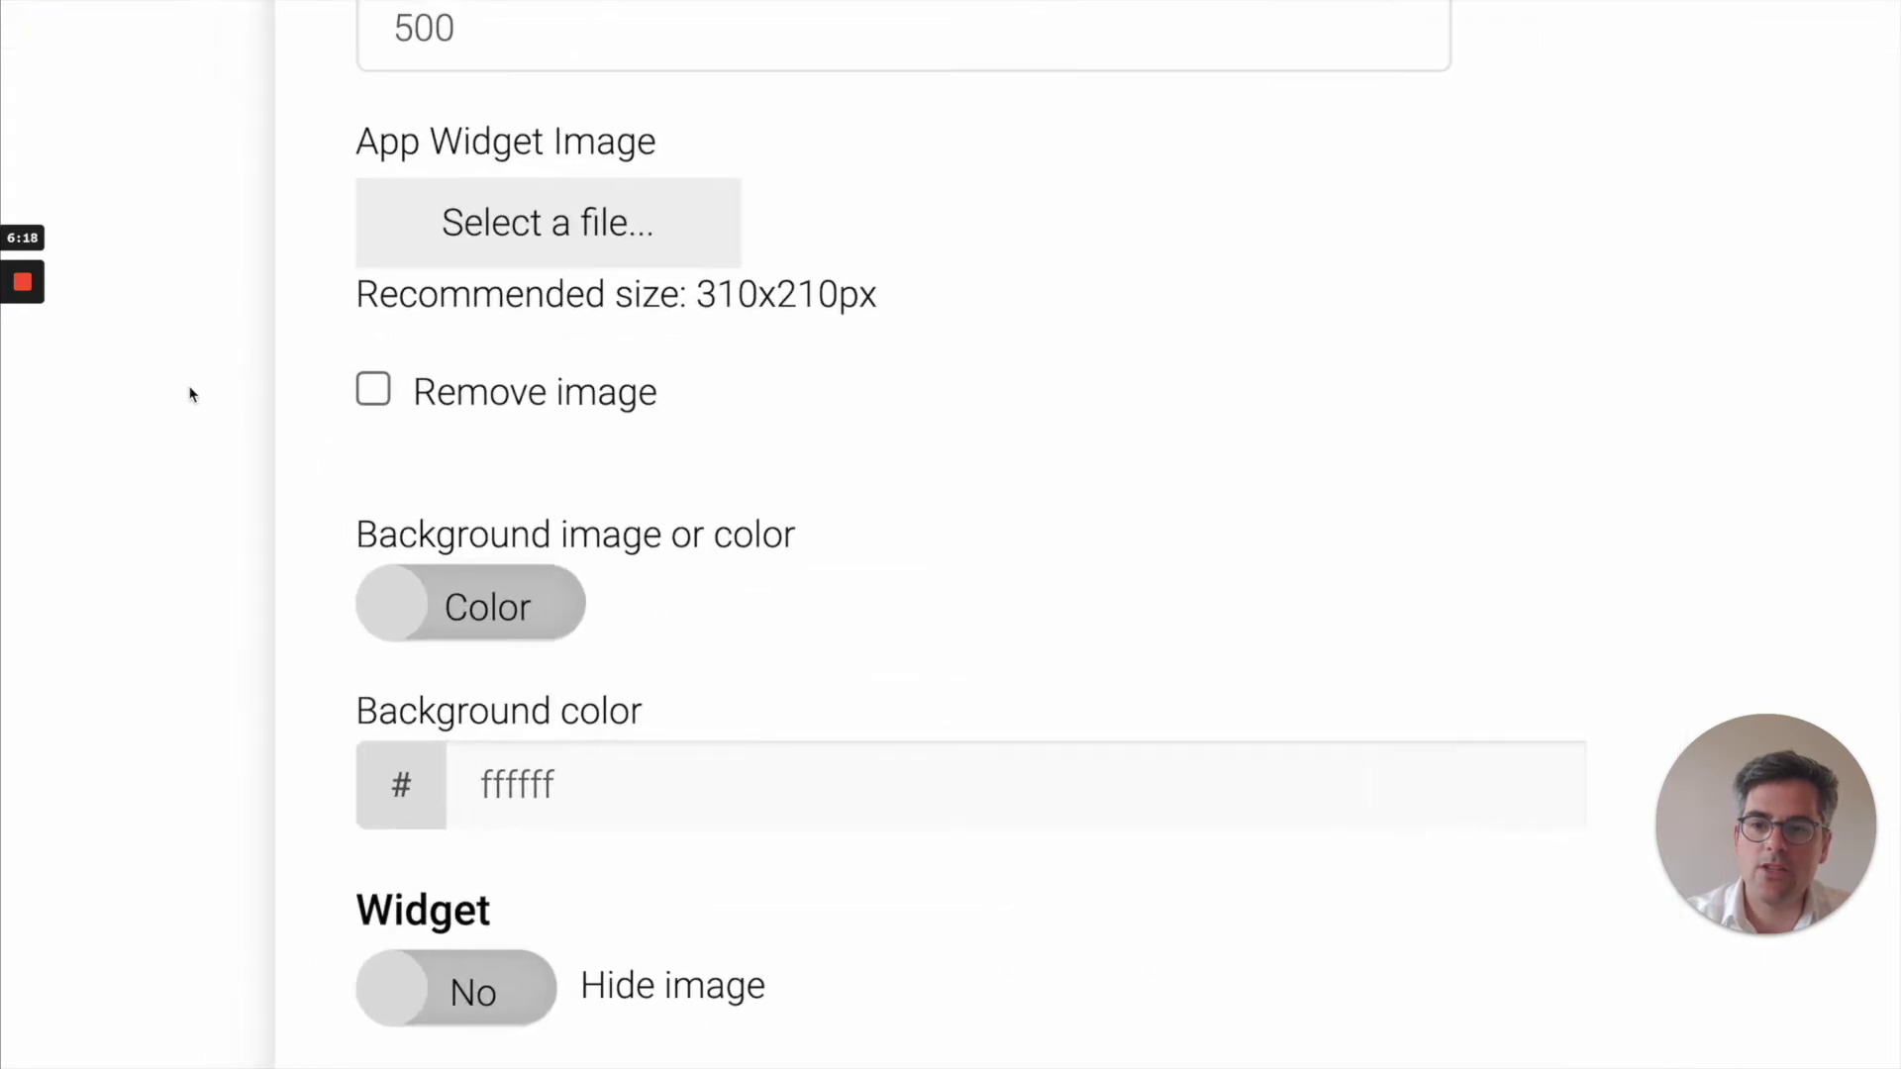
click(492, 604)
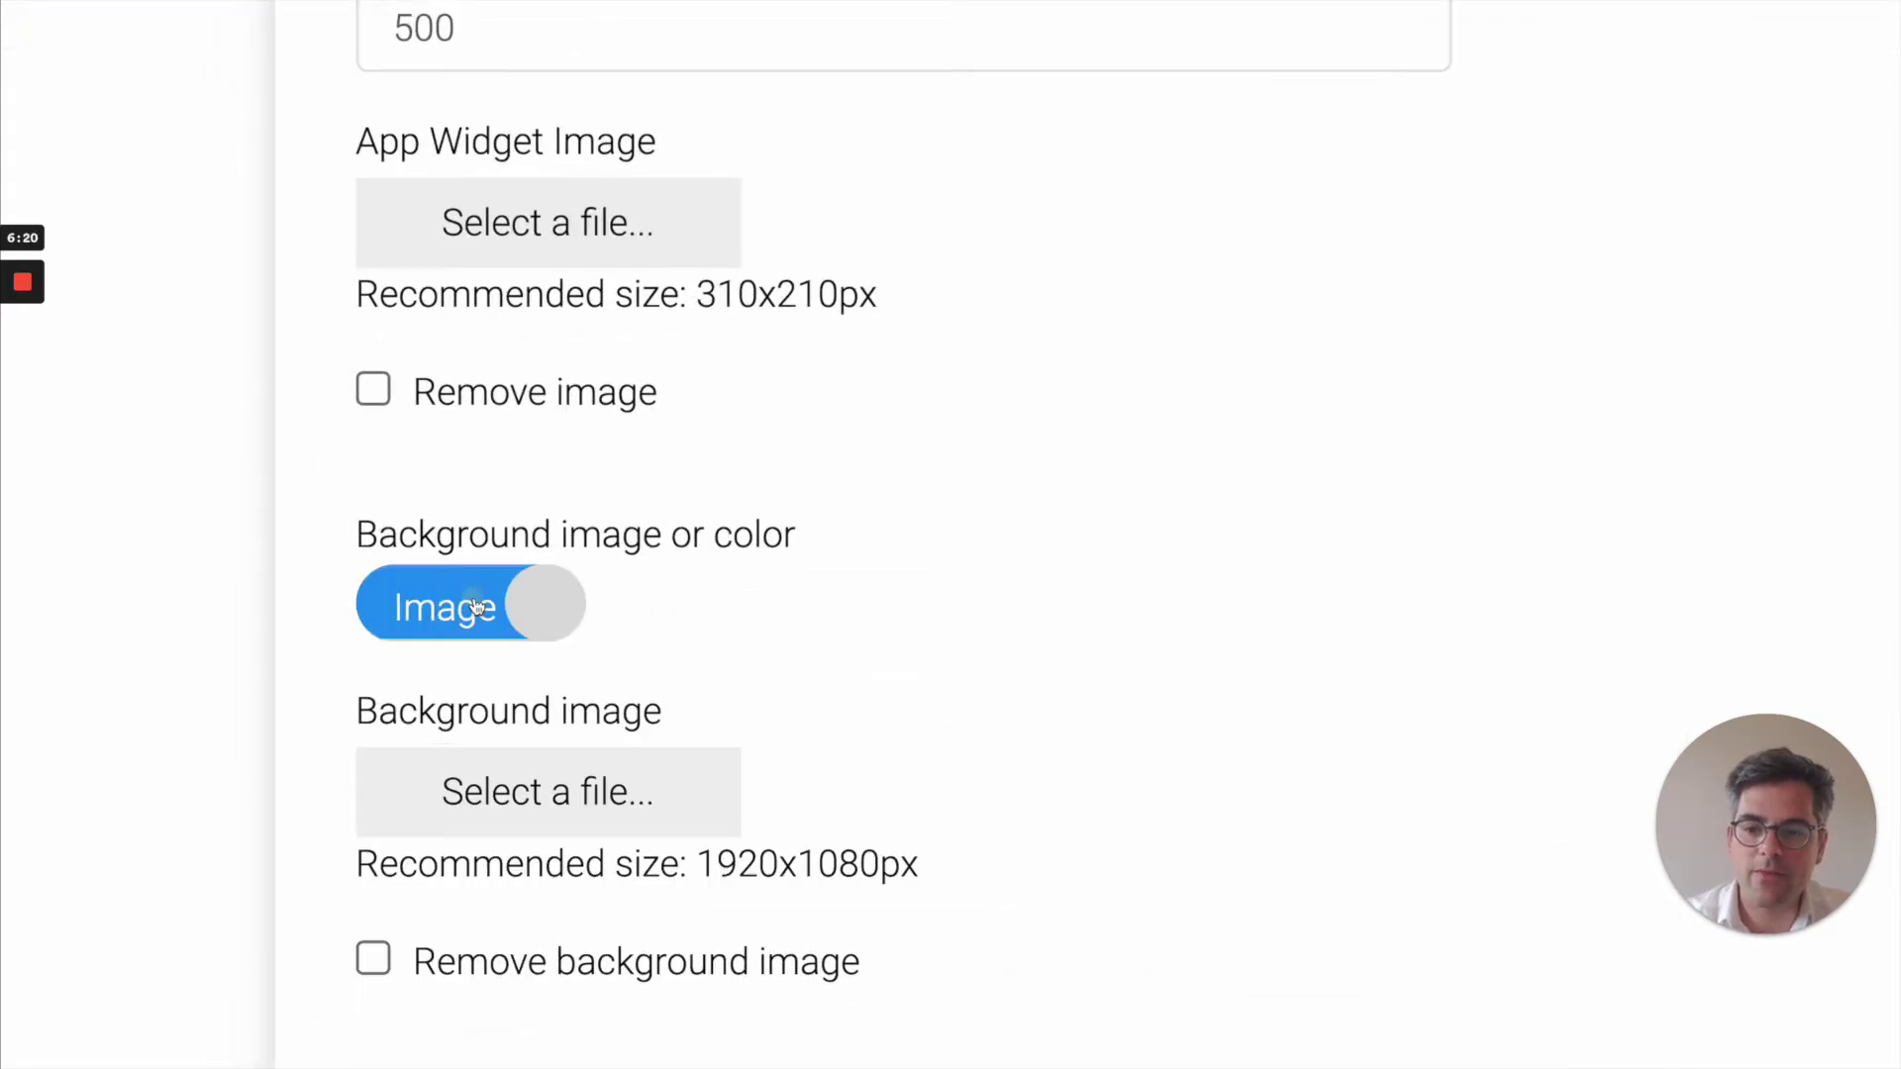
scroll(476, 607, down, 3)
click(501, 310)
click(604, 489)
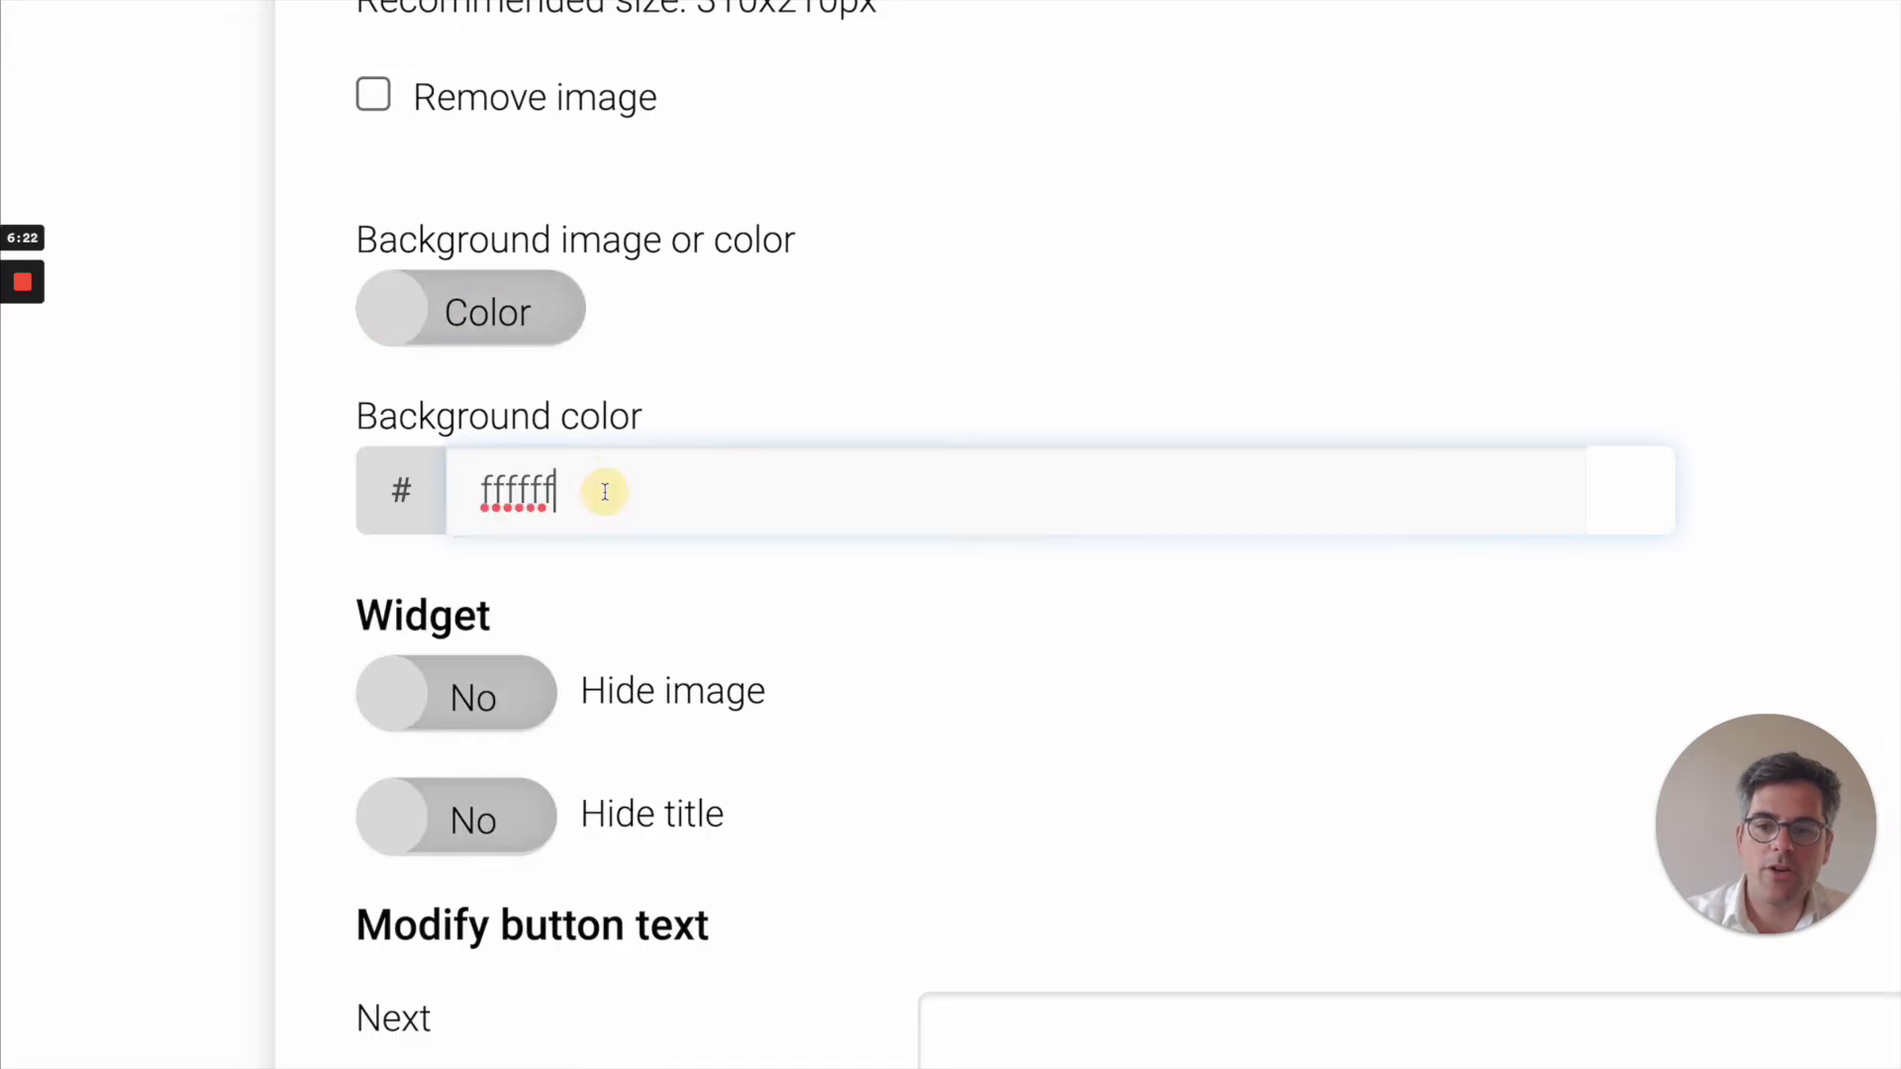
click(530, 335)
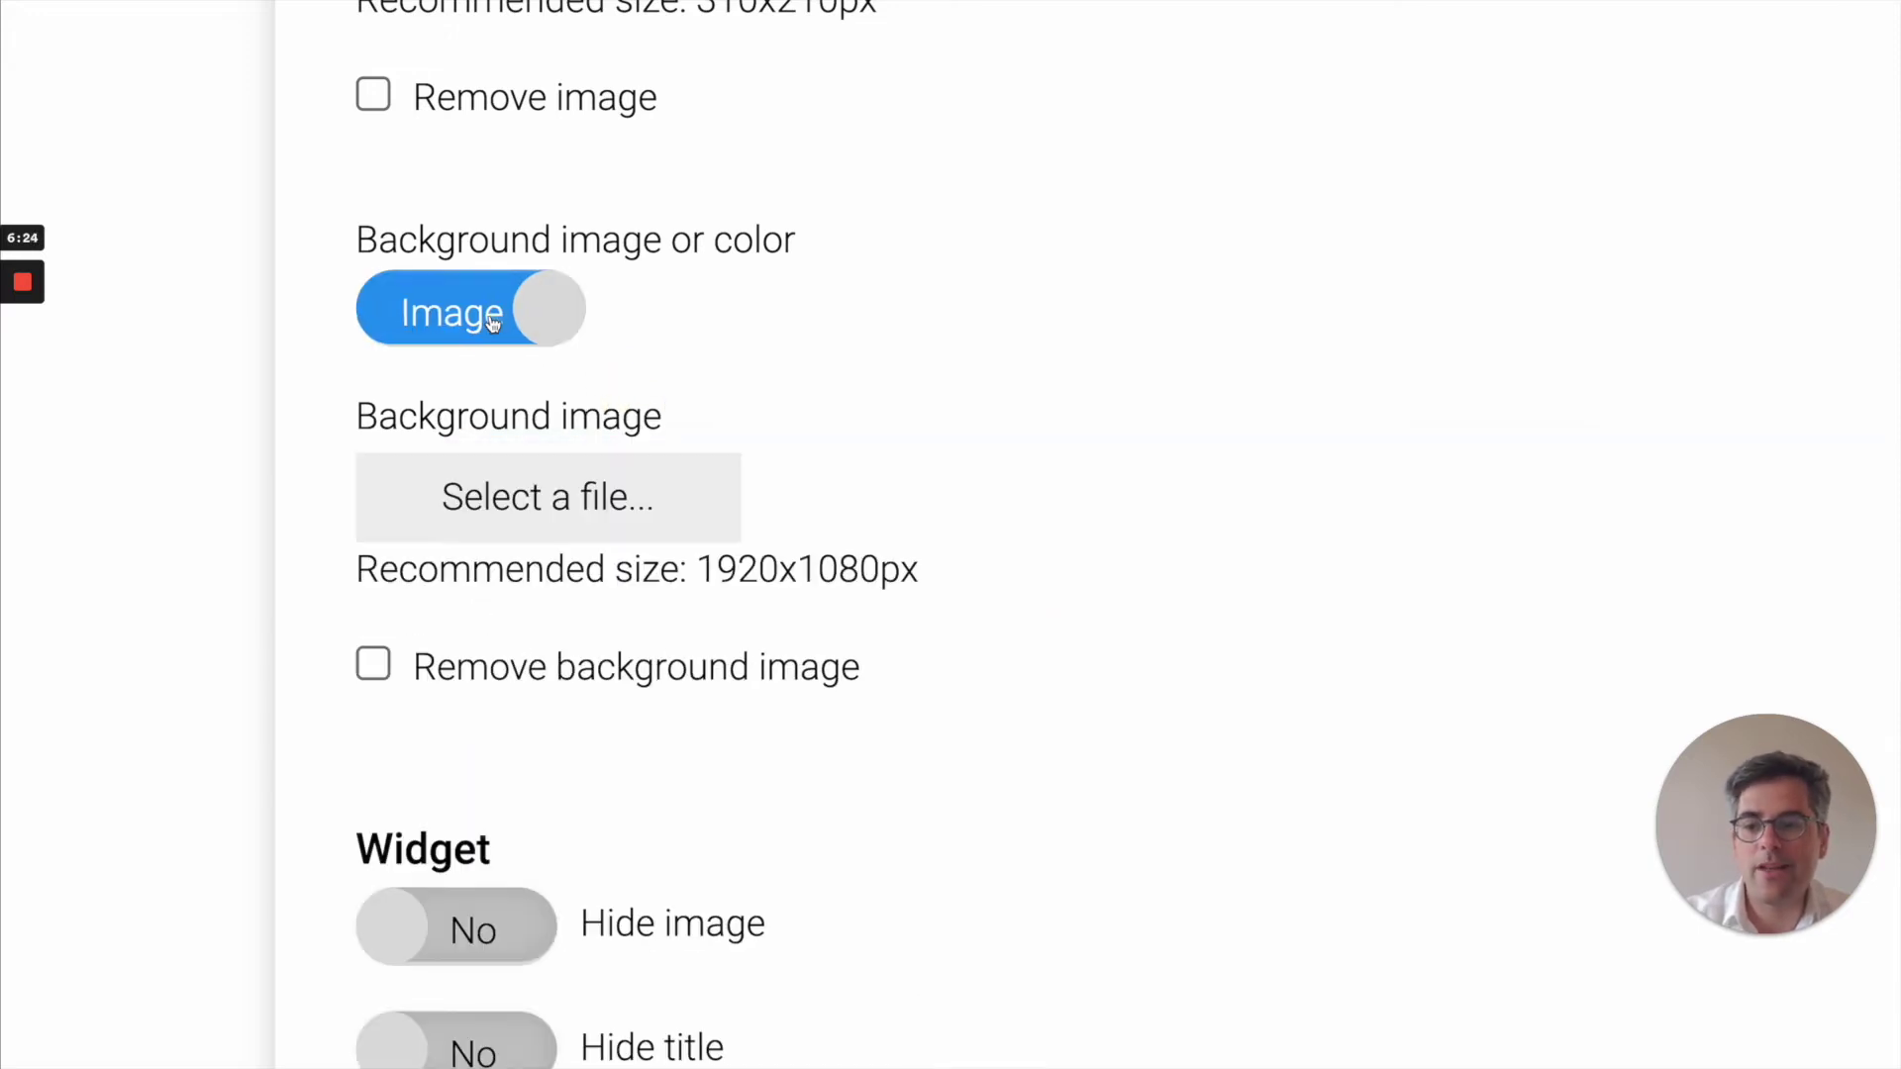
click(438, 331)
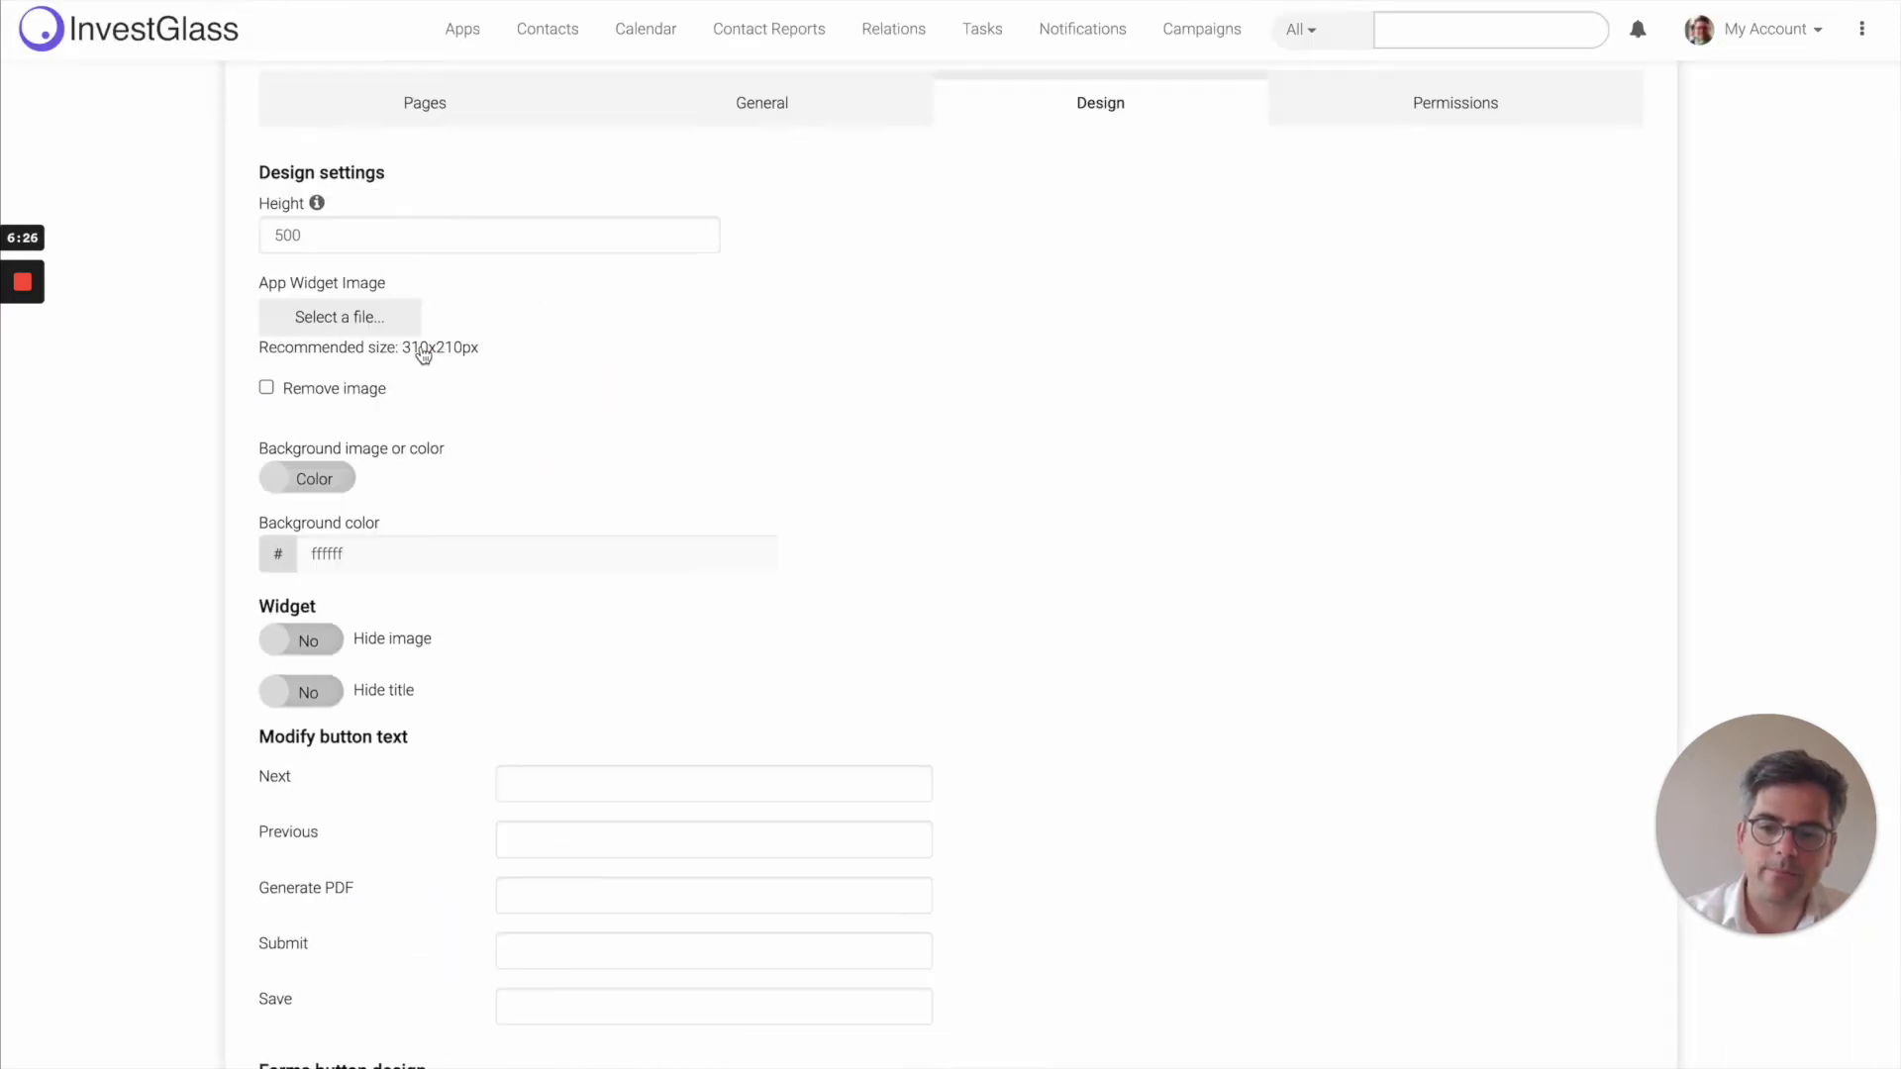
scroll(422, 354, up, 2)
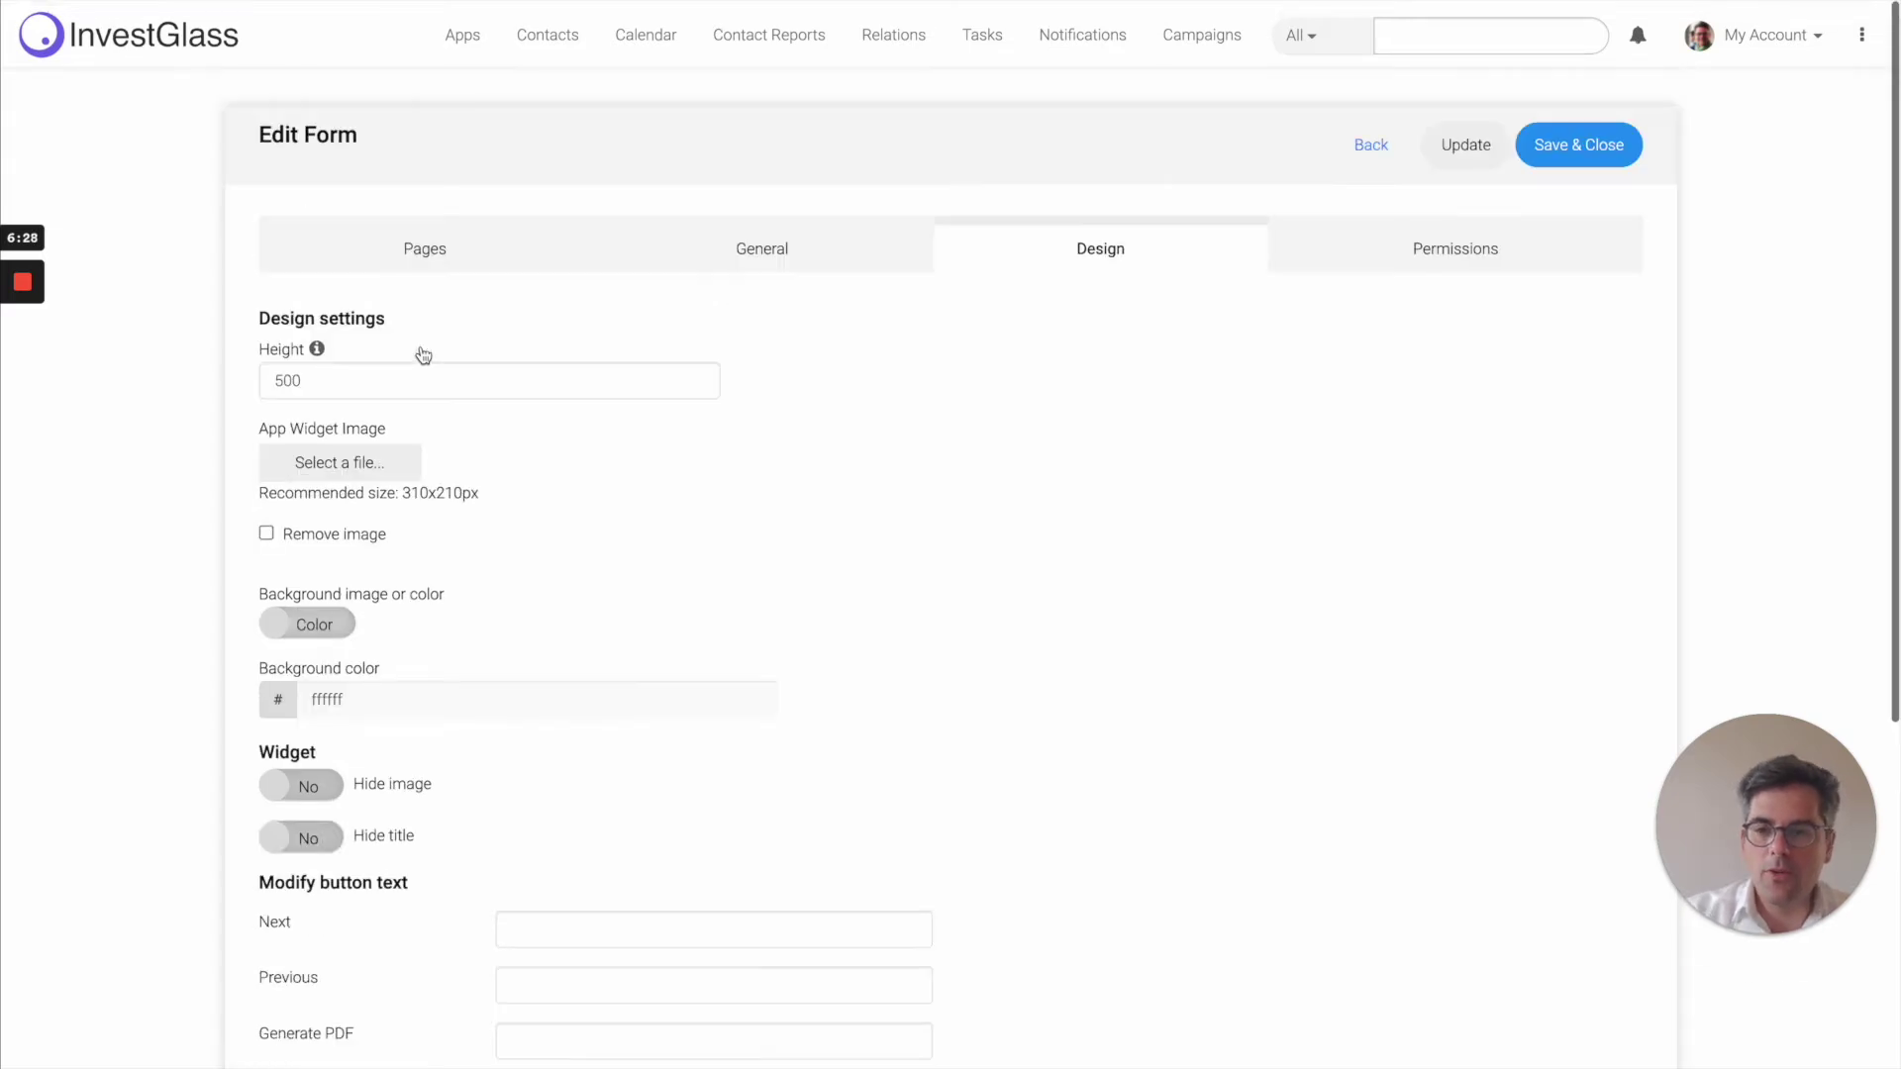
Open the First Name question on the form's page and examine its column name and related CRM field settings
click(421, 259)
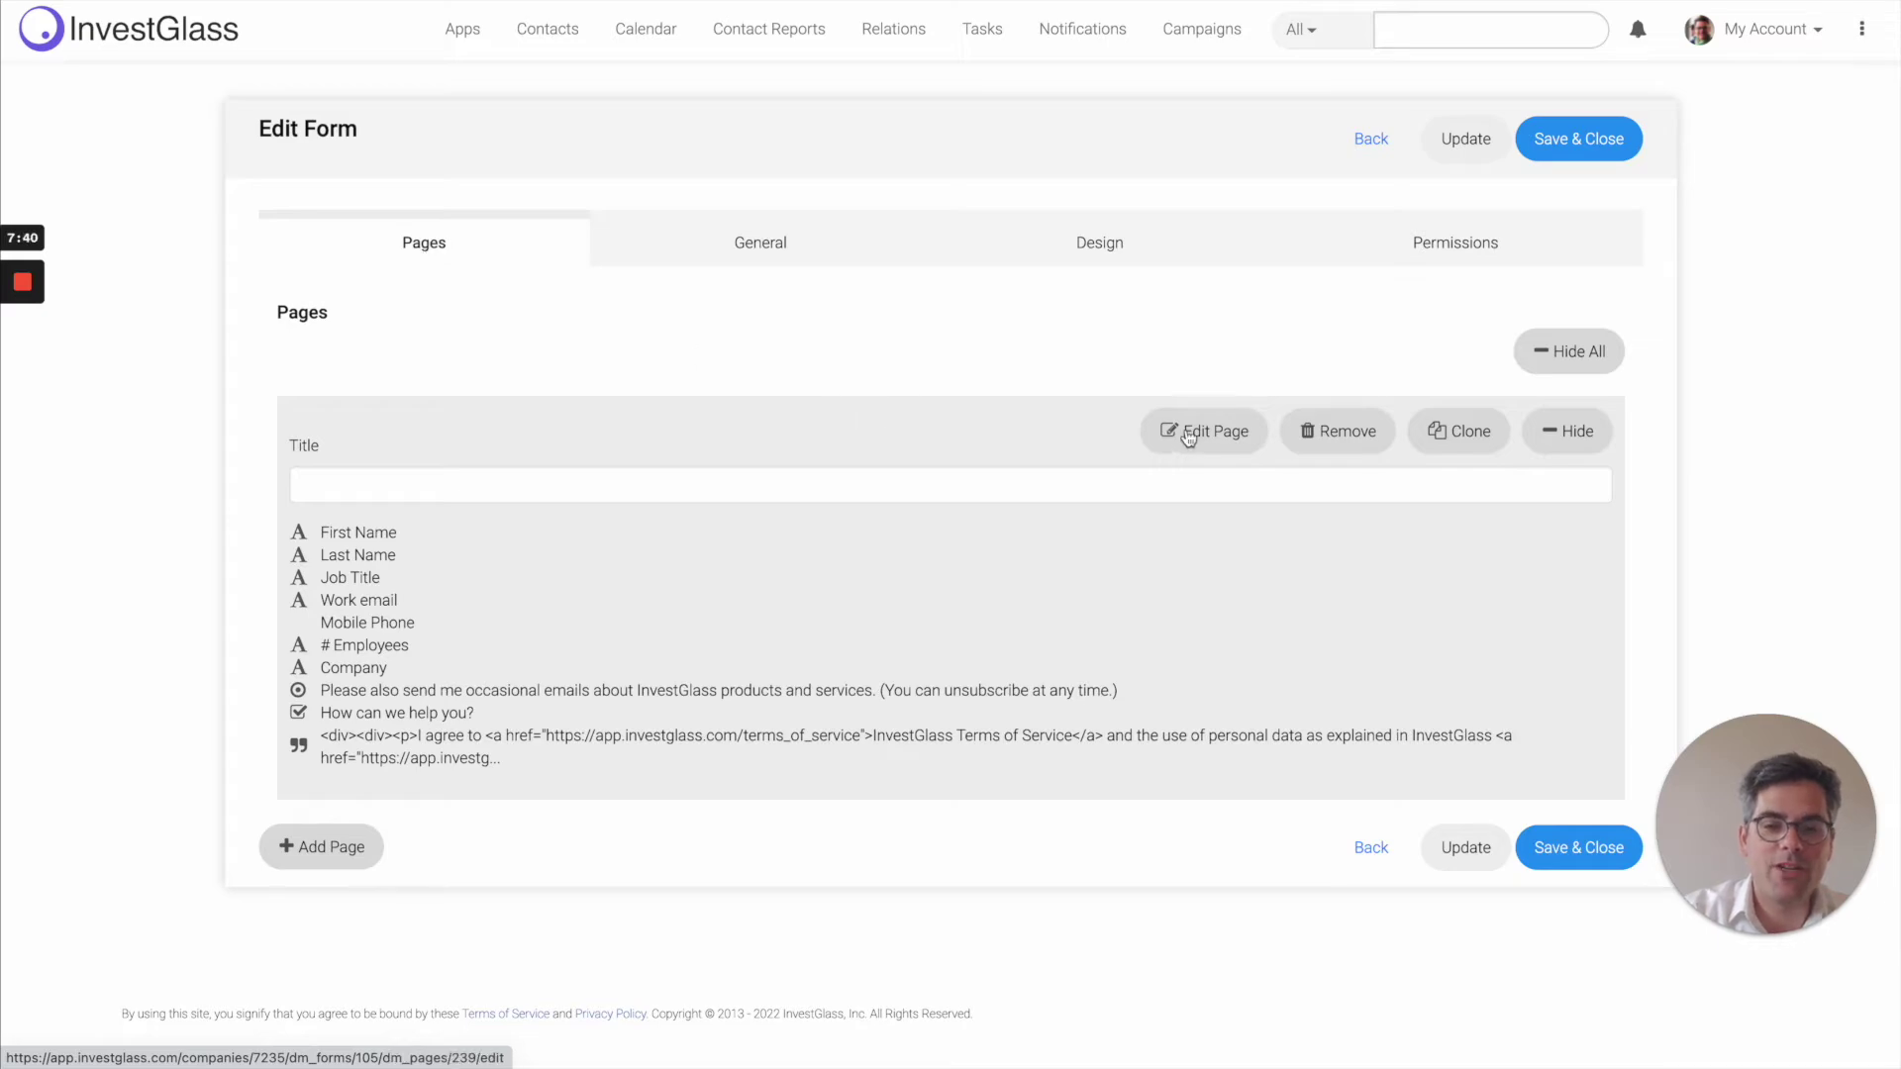
click(1210, 439)
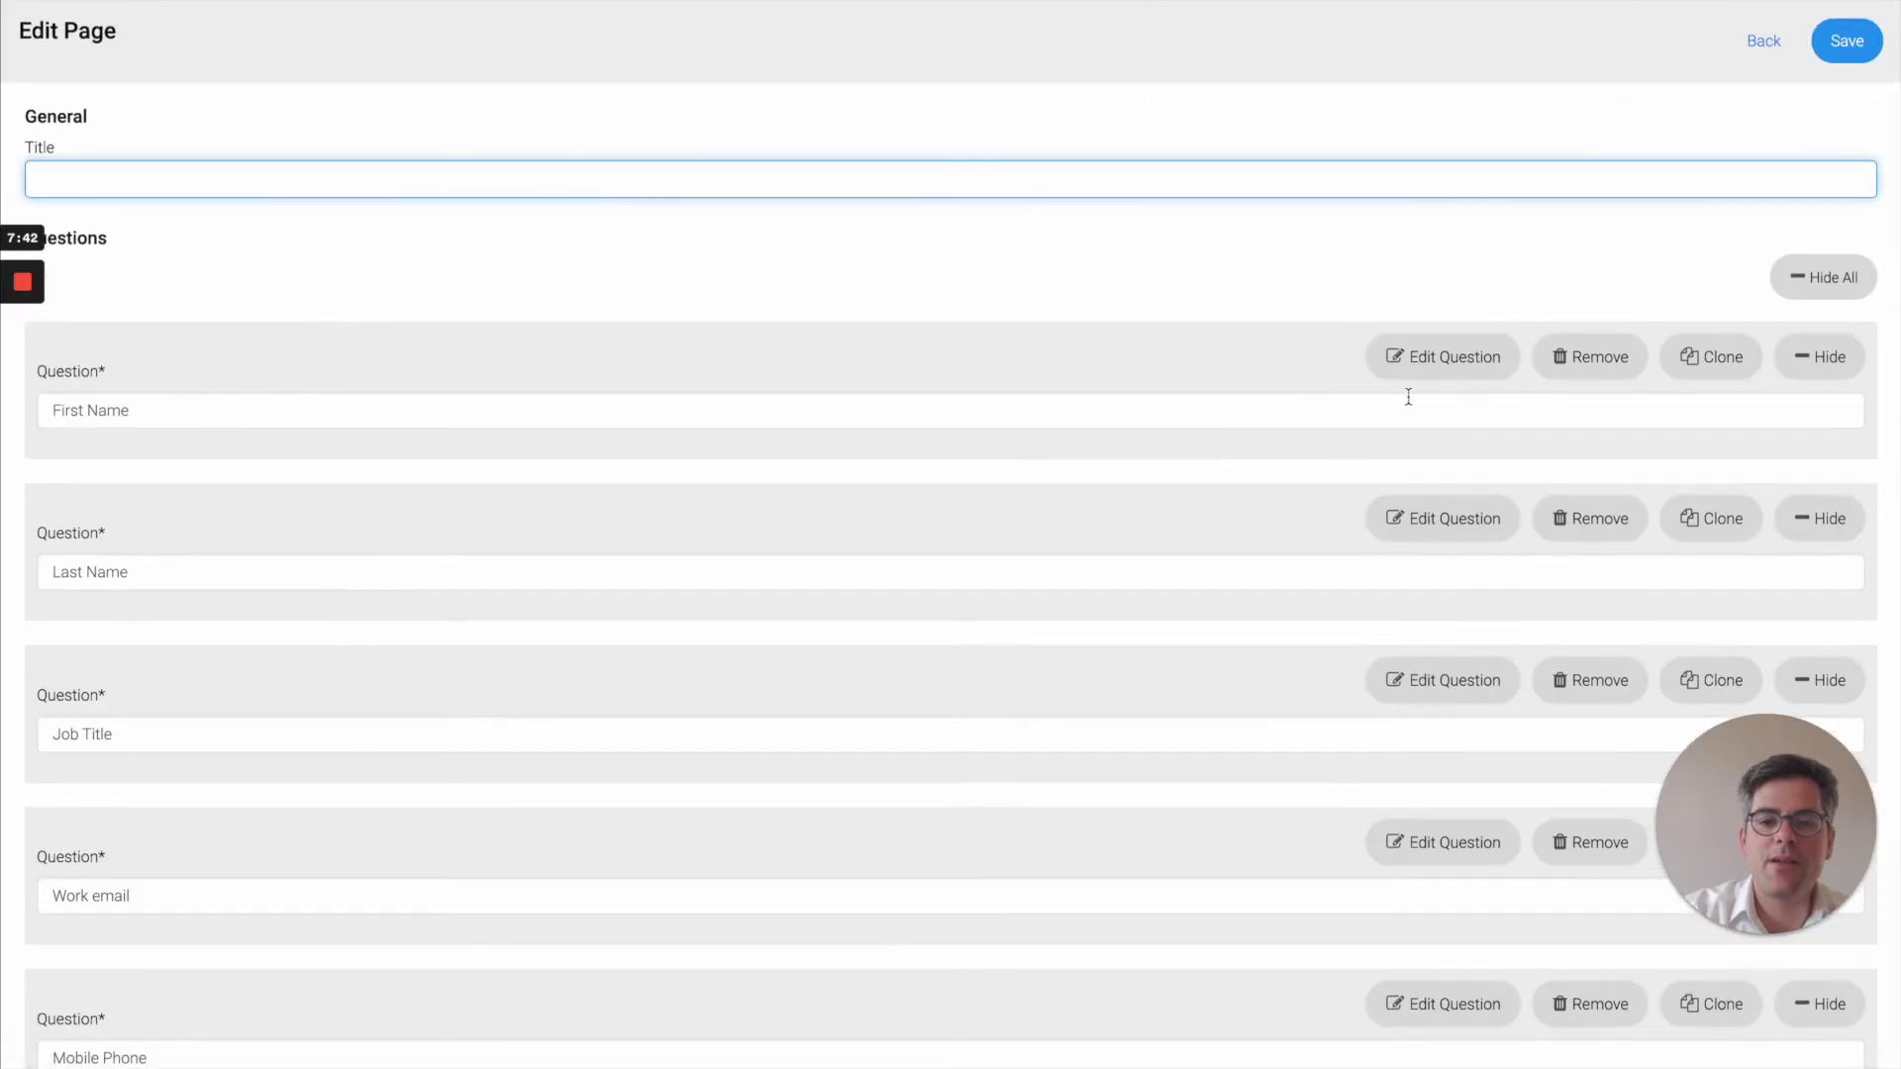
click(1418, 369)
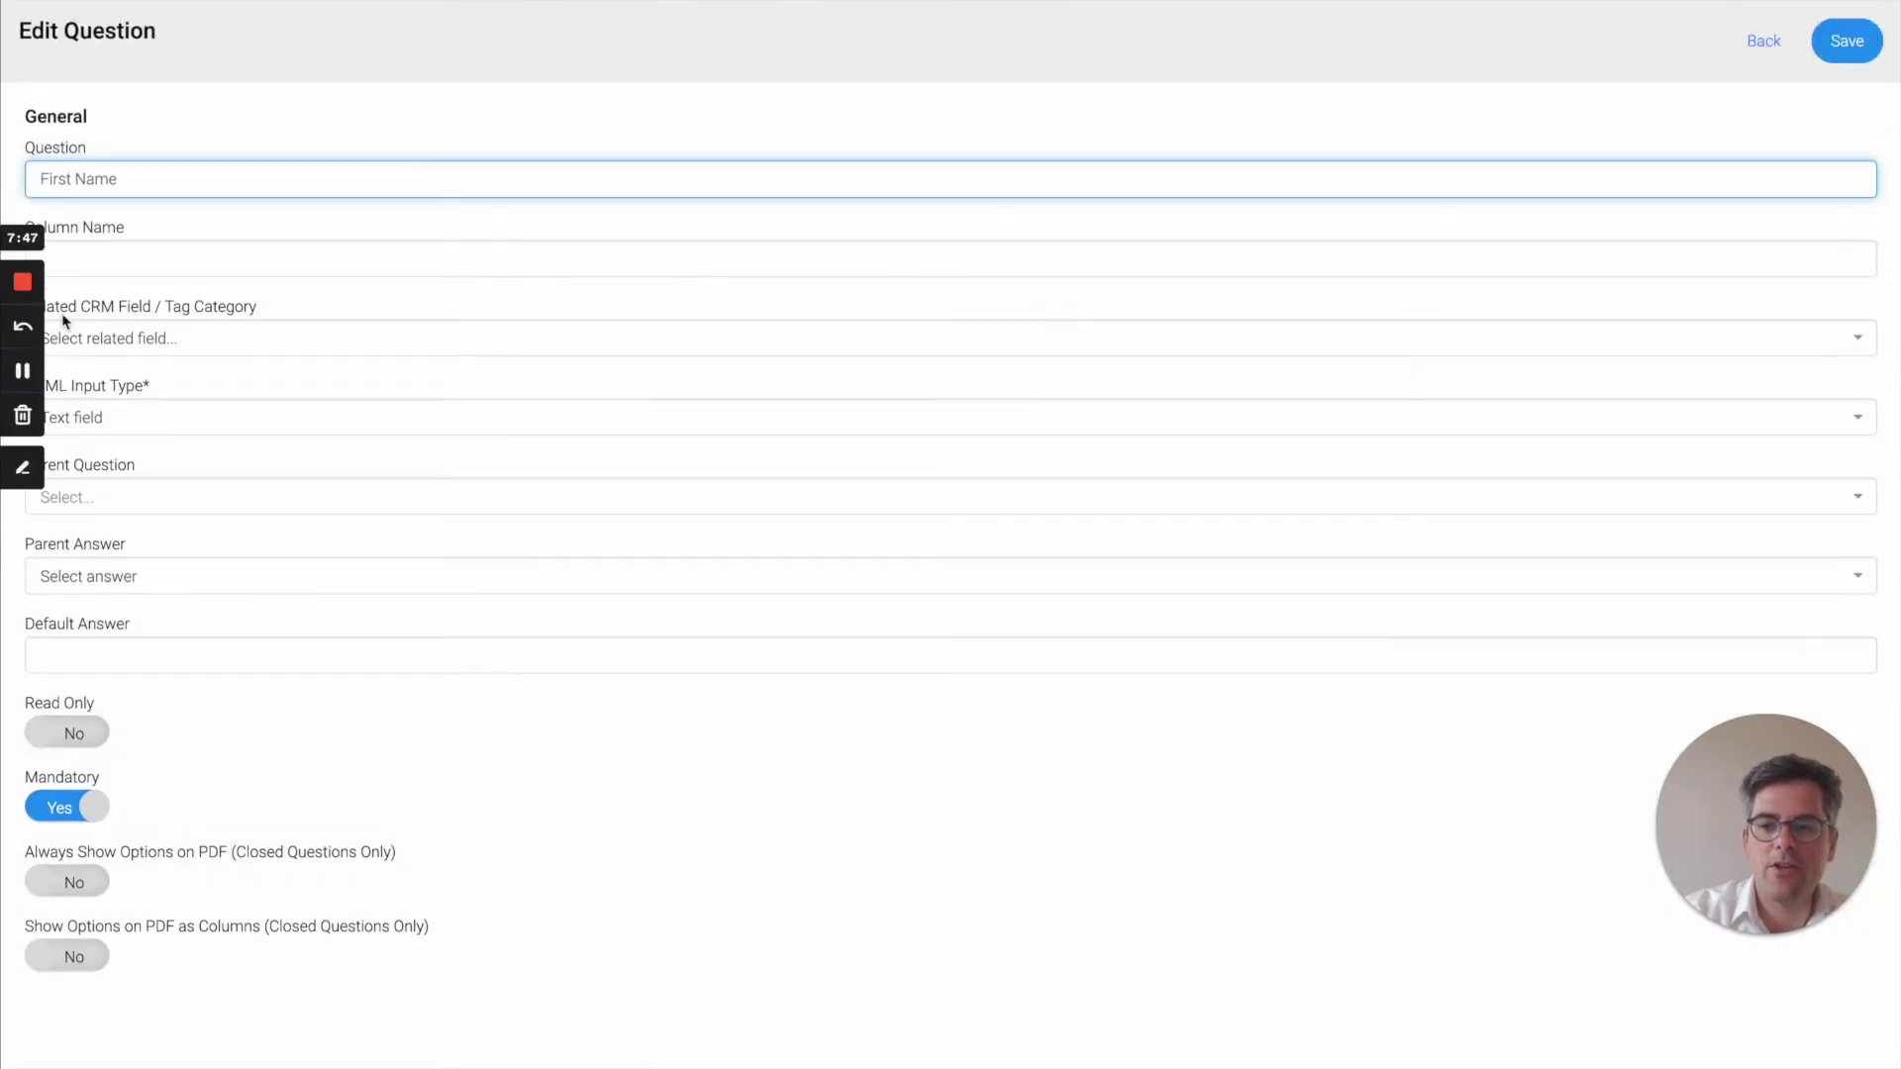
drag(77, 273, 651, 277)
click(650, 278)
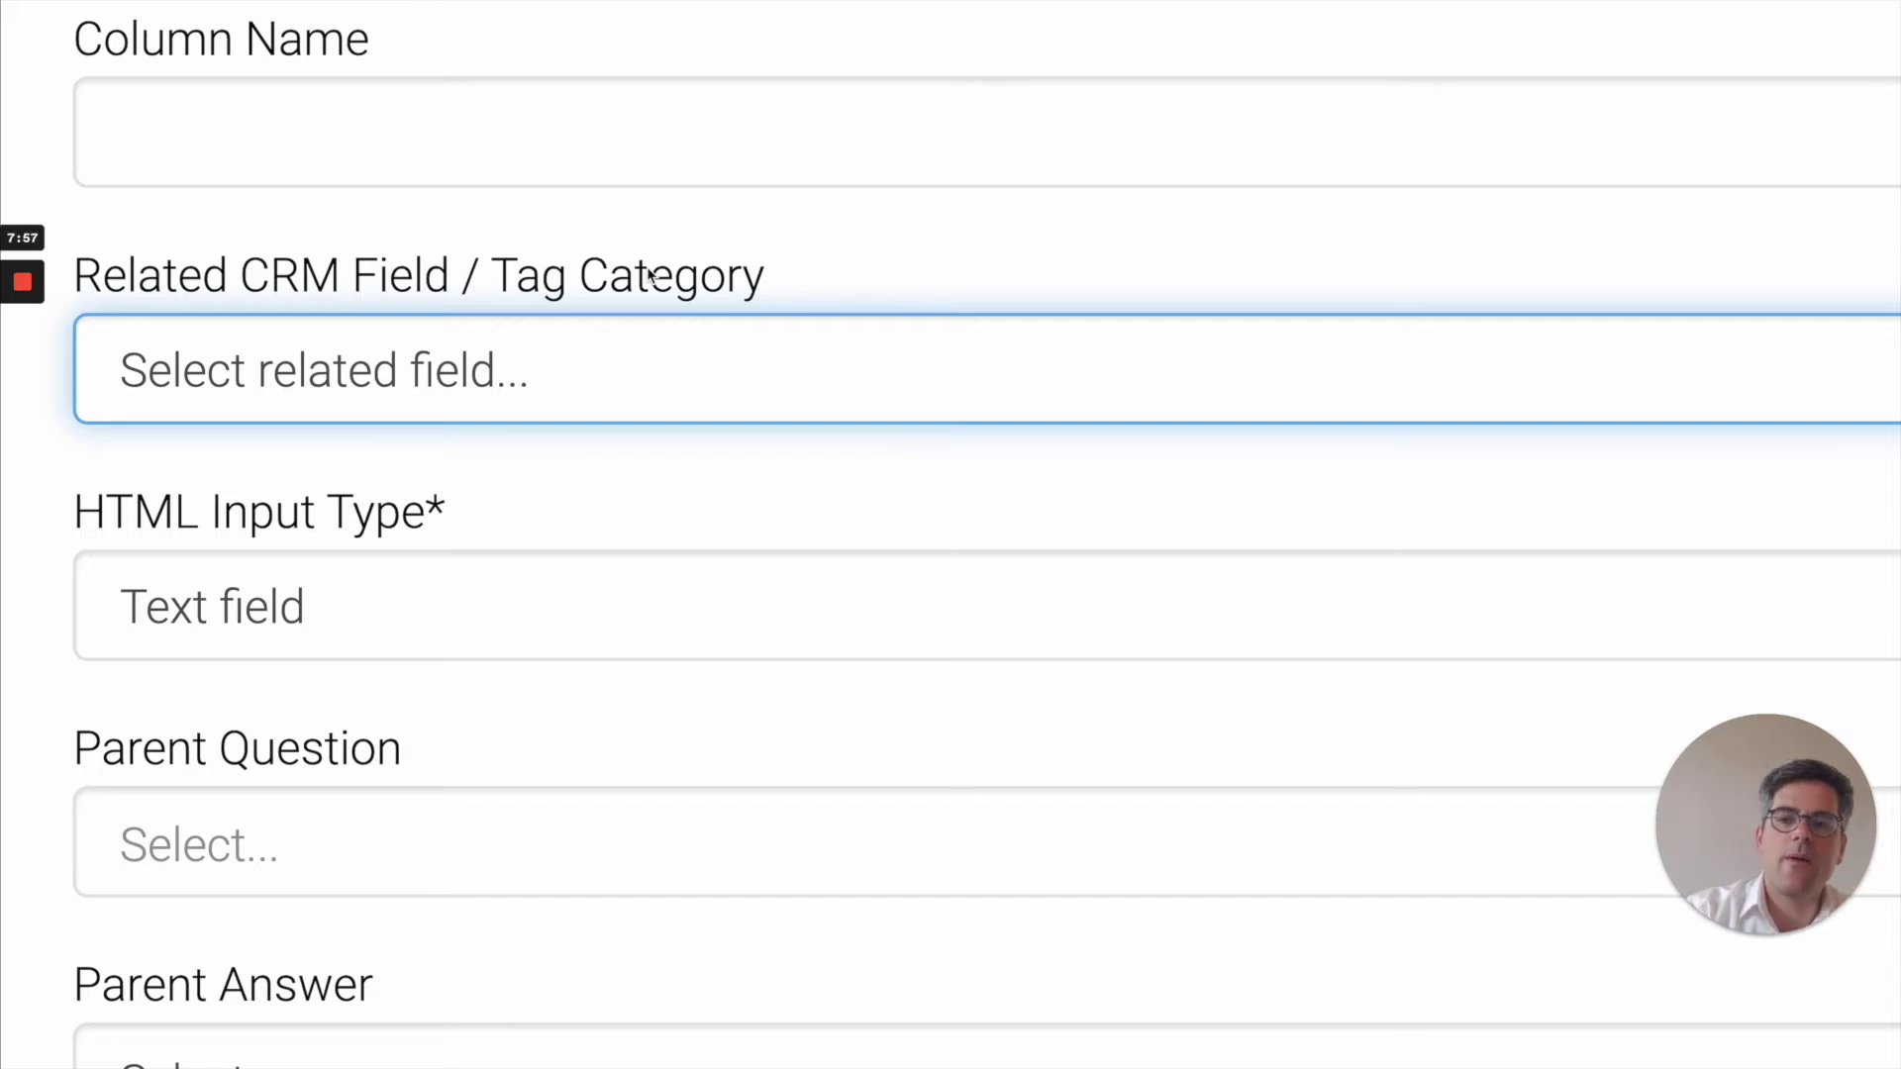
scroll(650, 275, up, 1)
drag(76, 132, 377, 136)
click(376, 137)
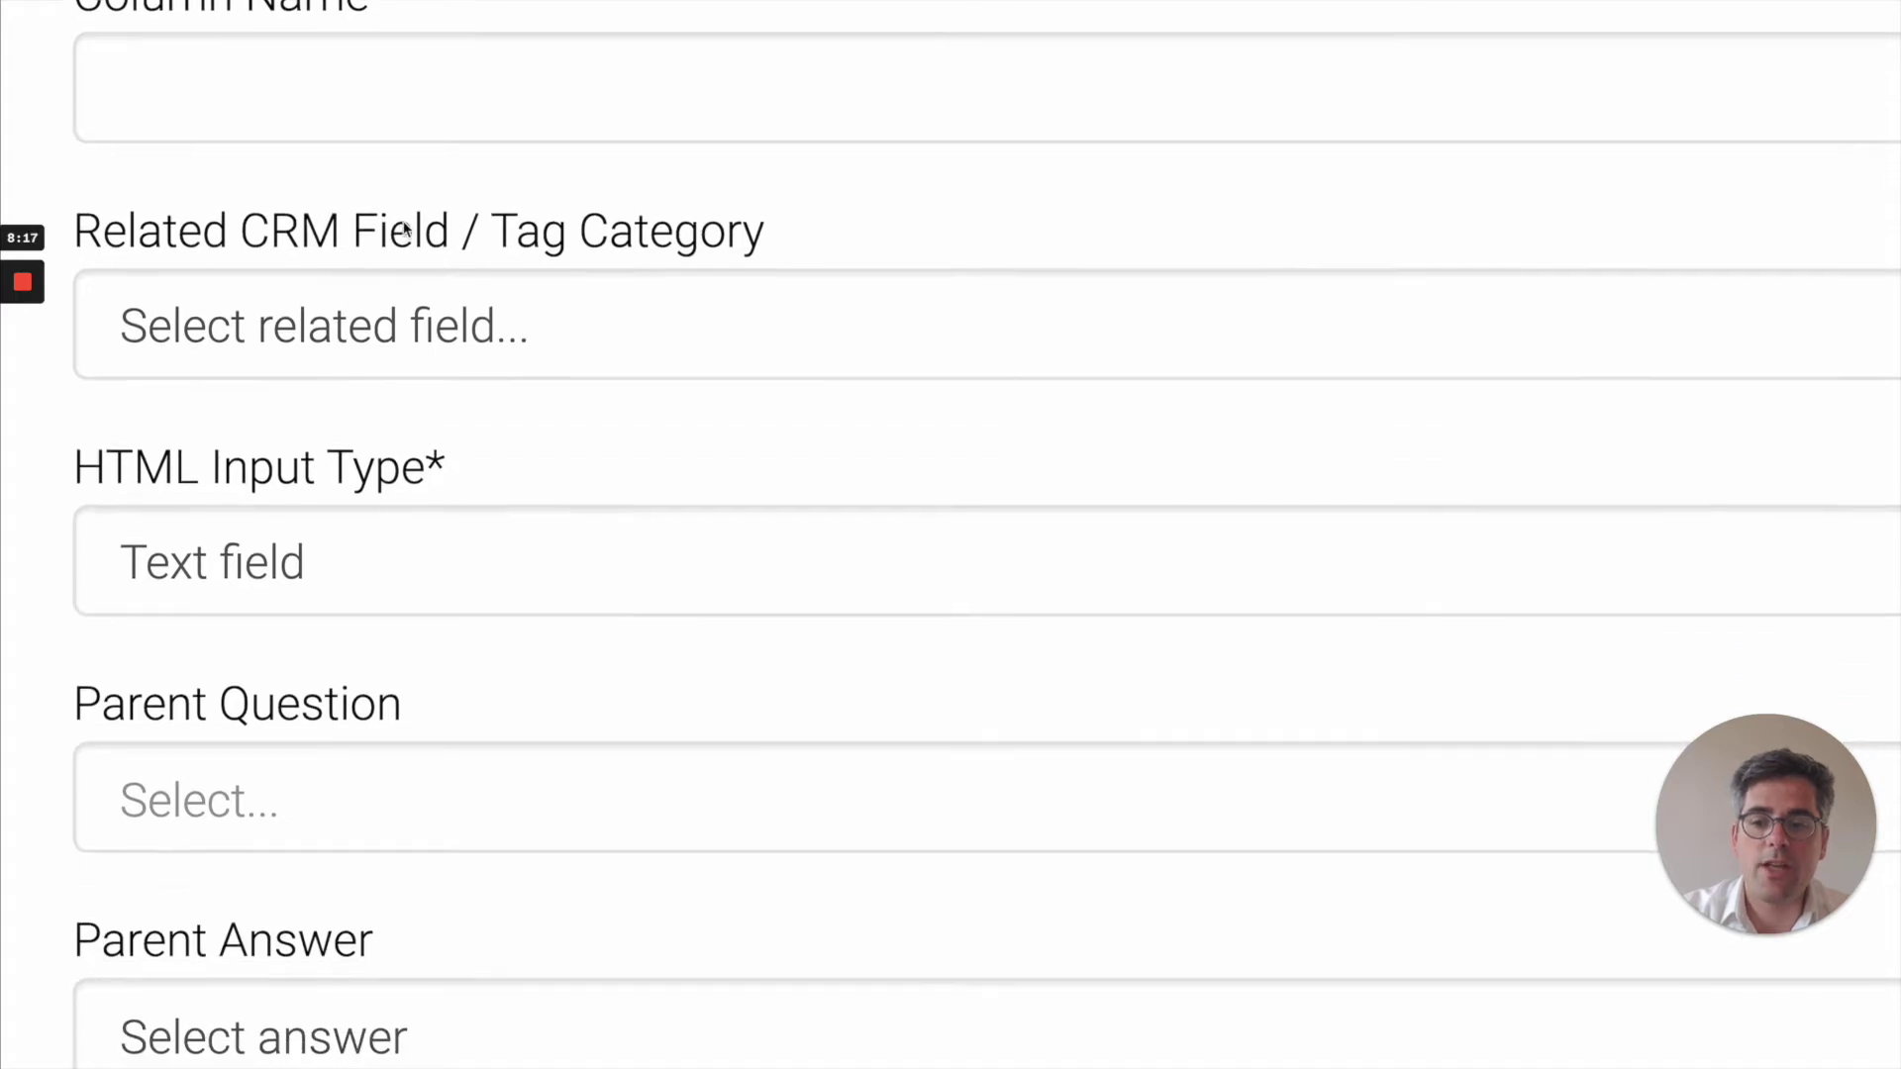
Look through the HTML input types and the parent question and parent answer options of the First Name question
click(429, 650)
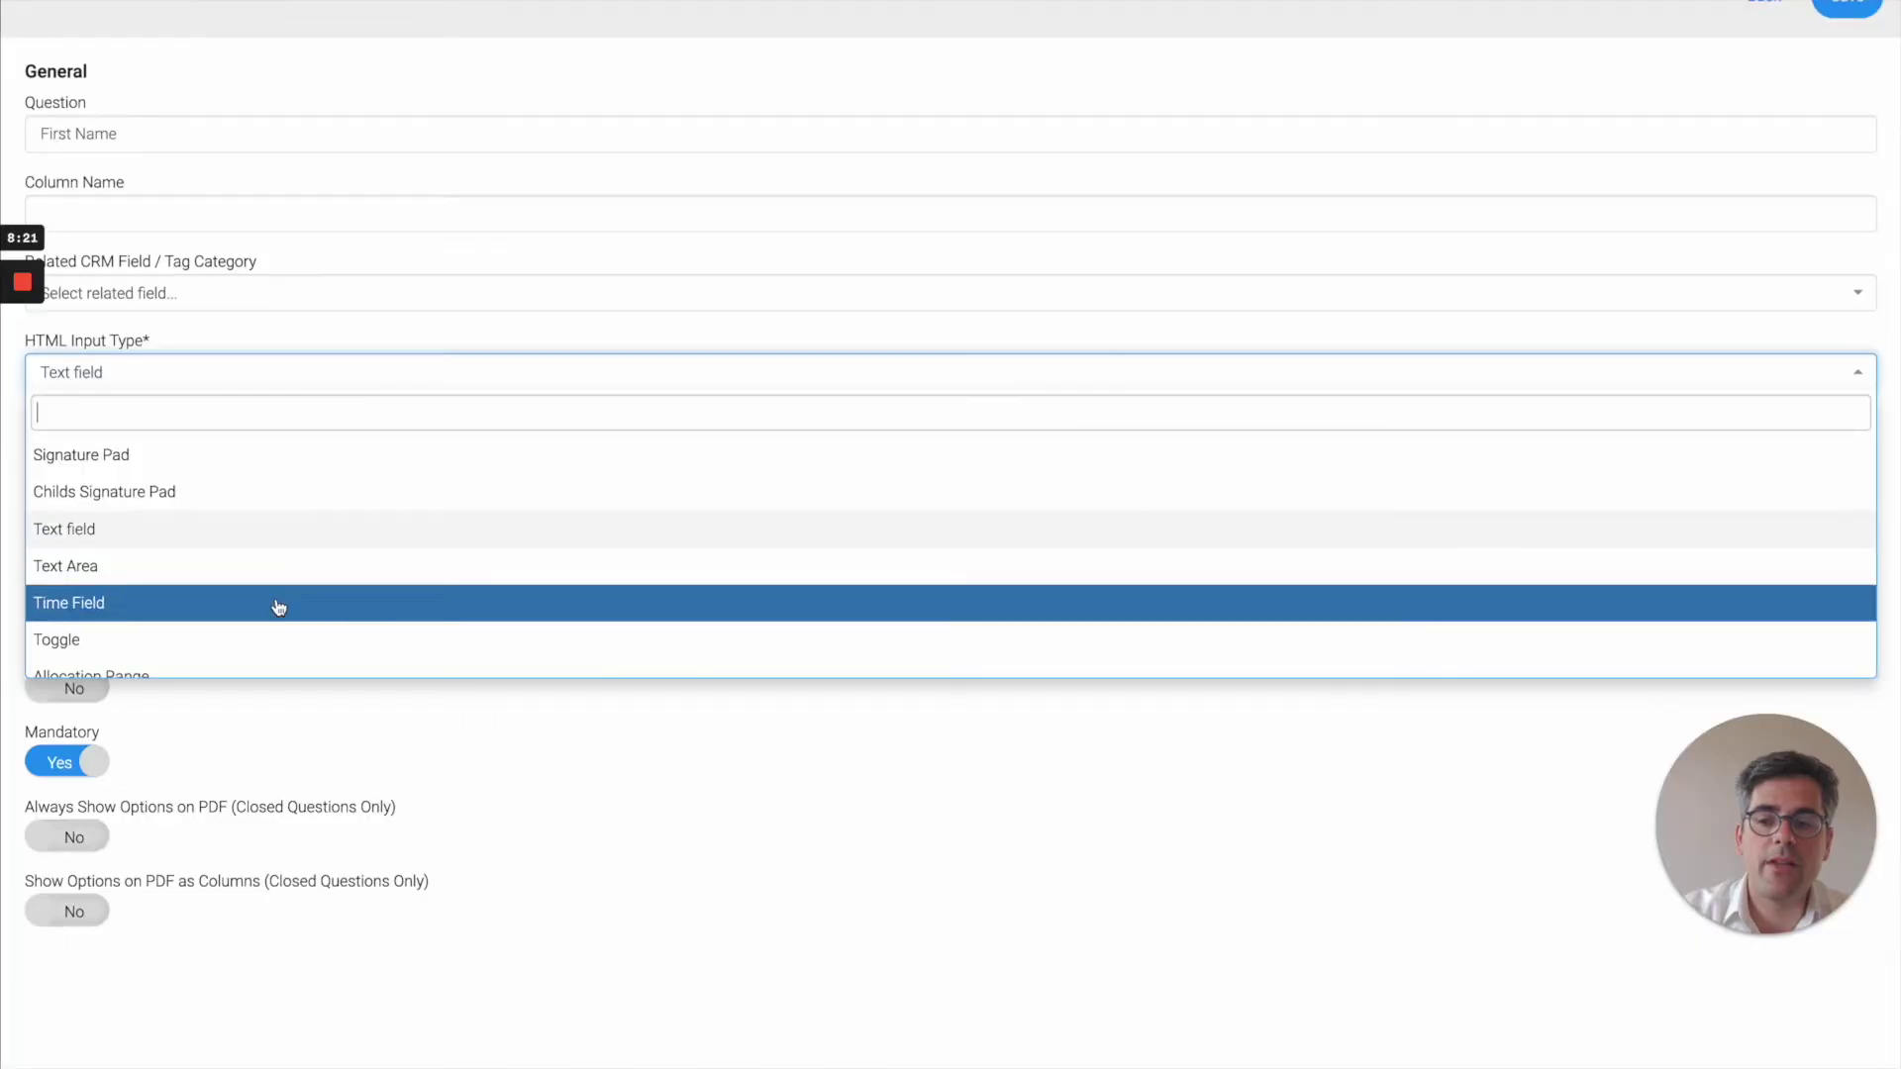
scroll(276, 607, down, 3)
scroll(279, 607, up, 10)
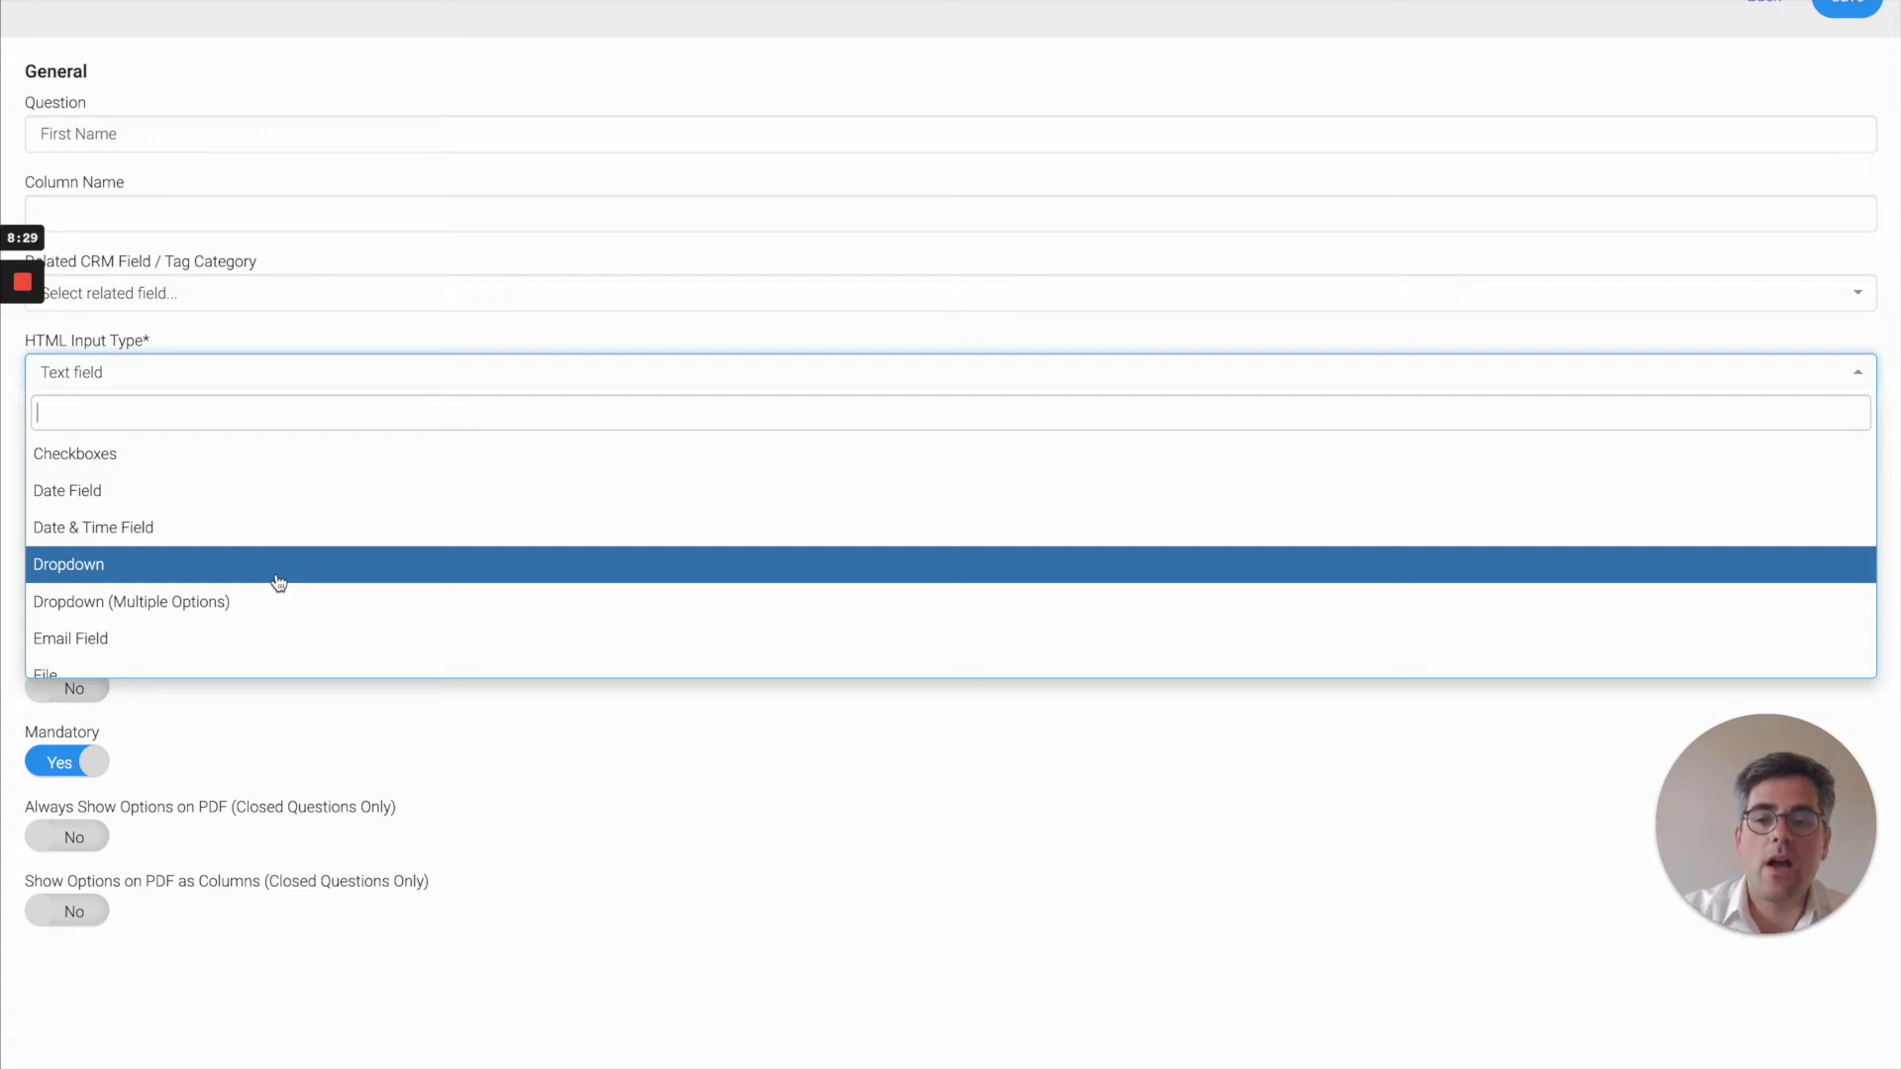
click(335, 788)
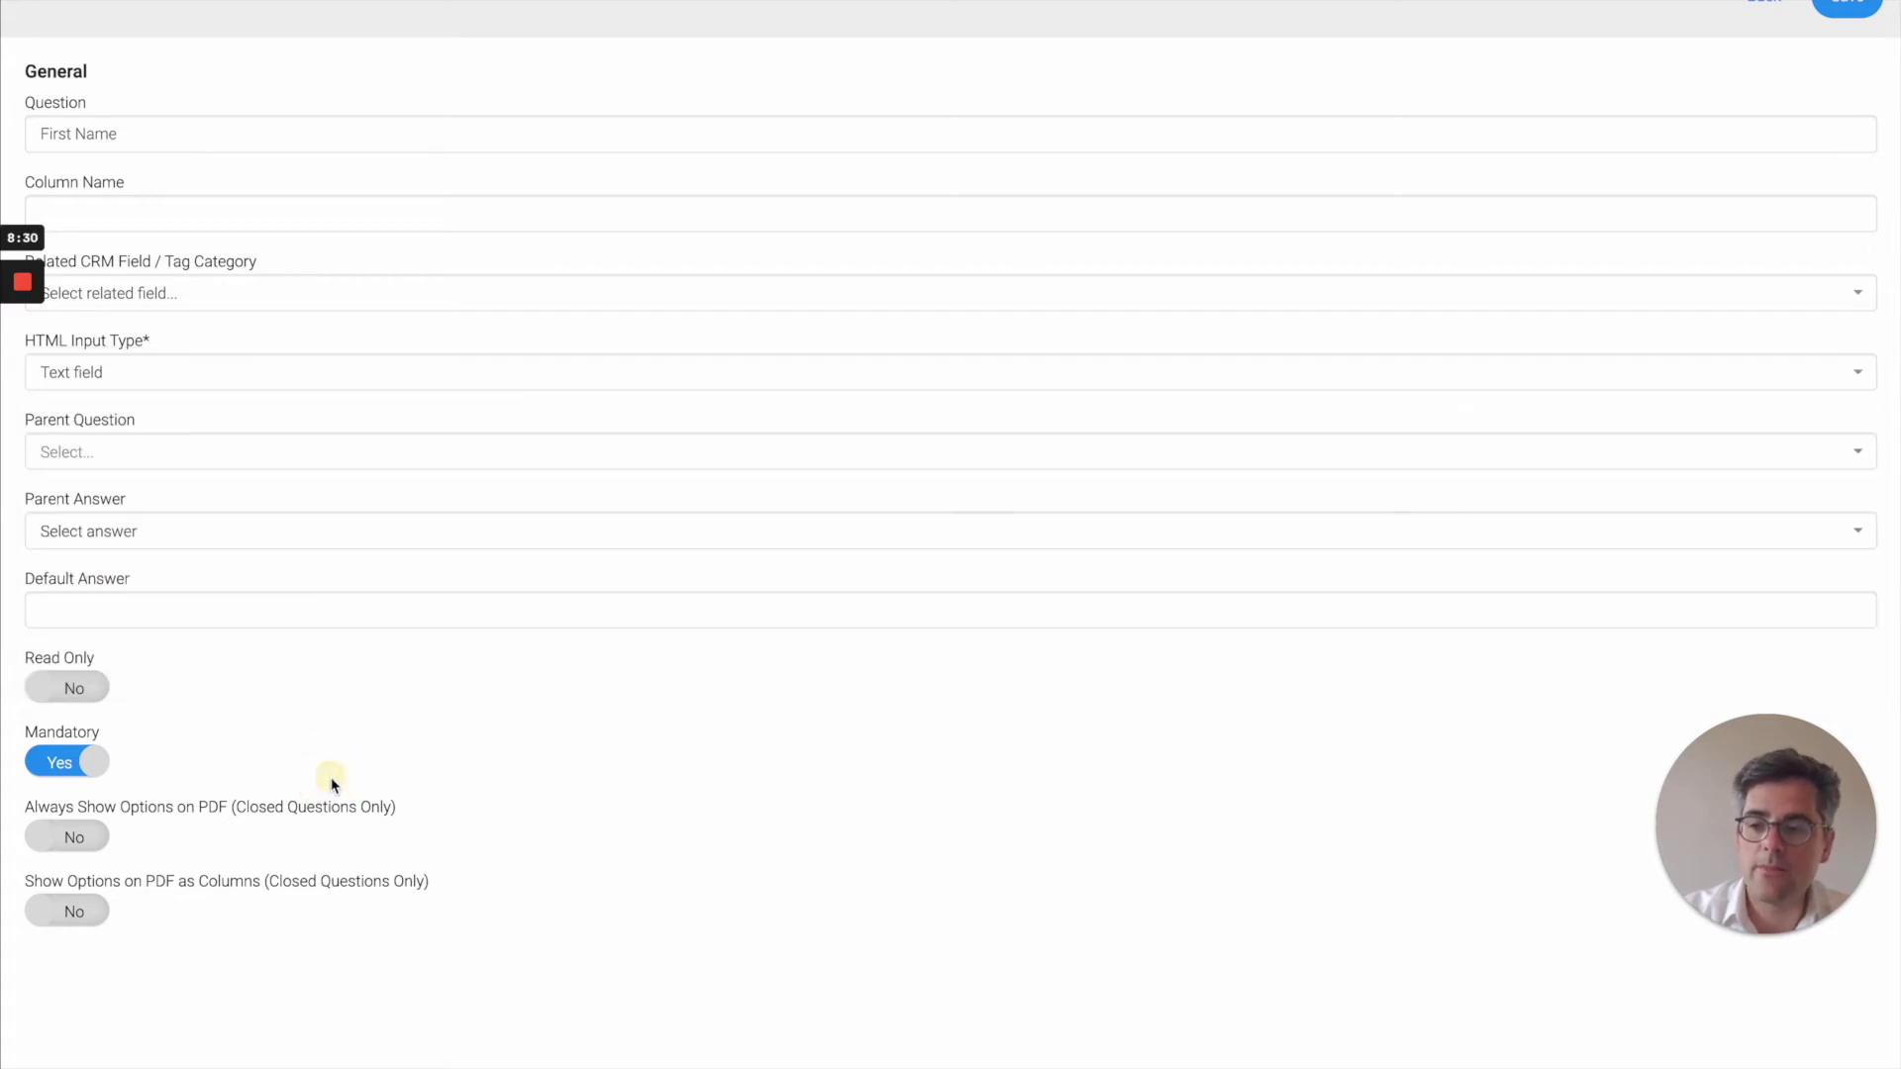
click(269, 532)
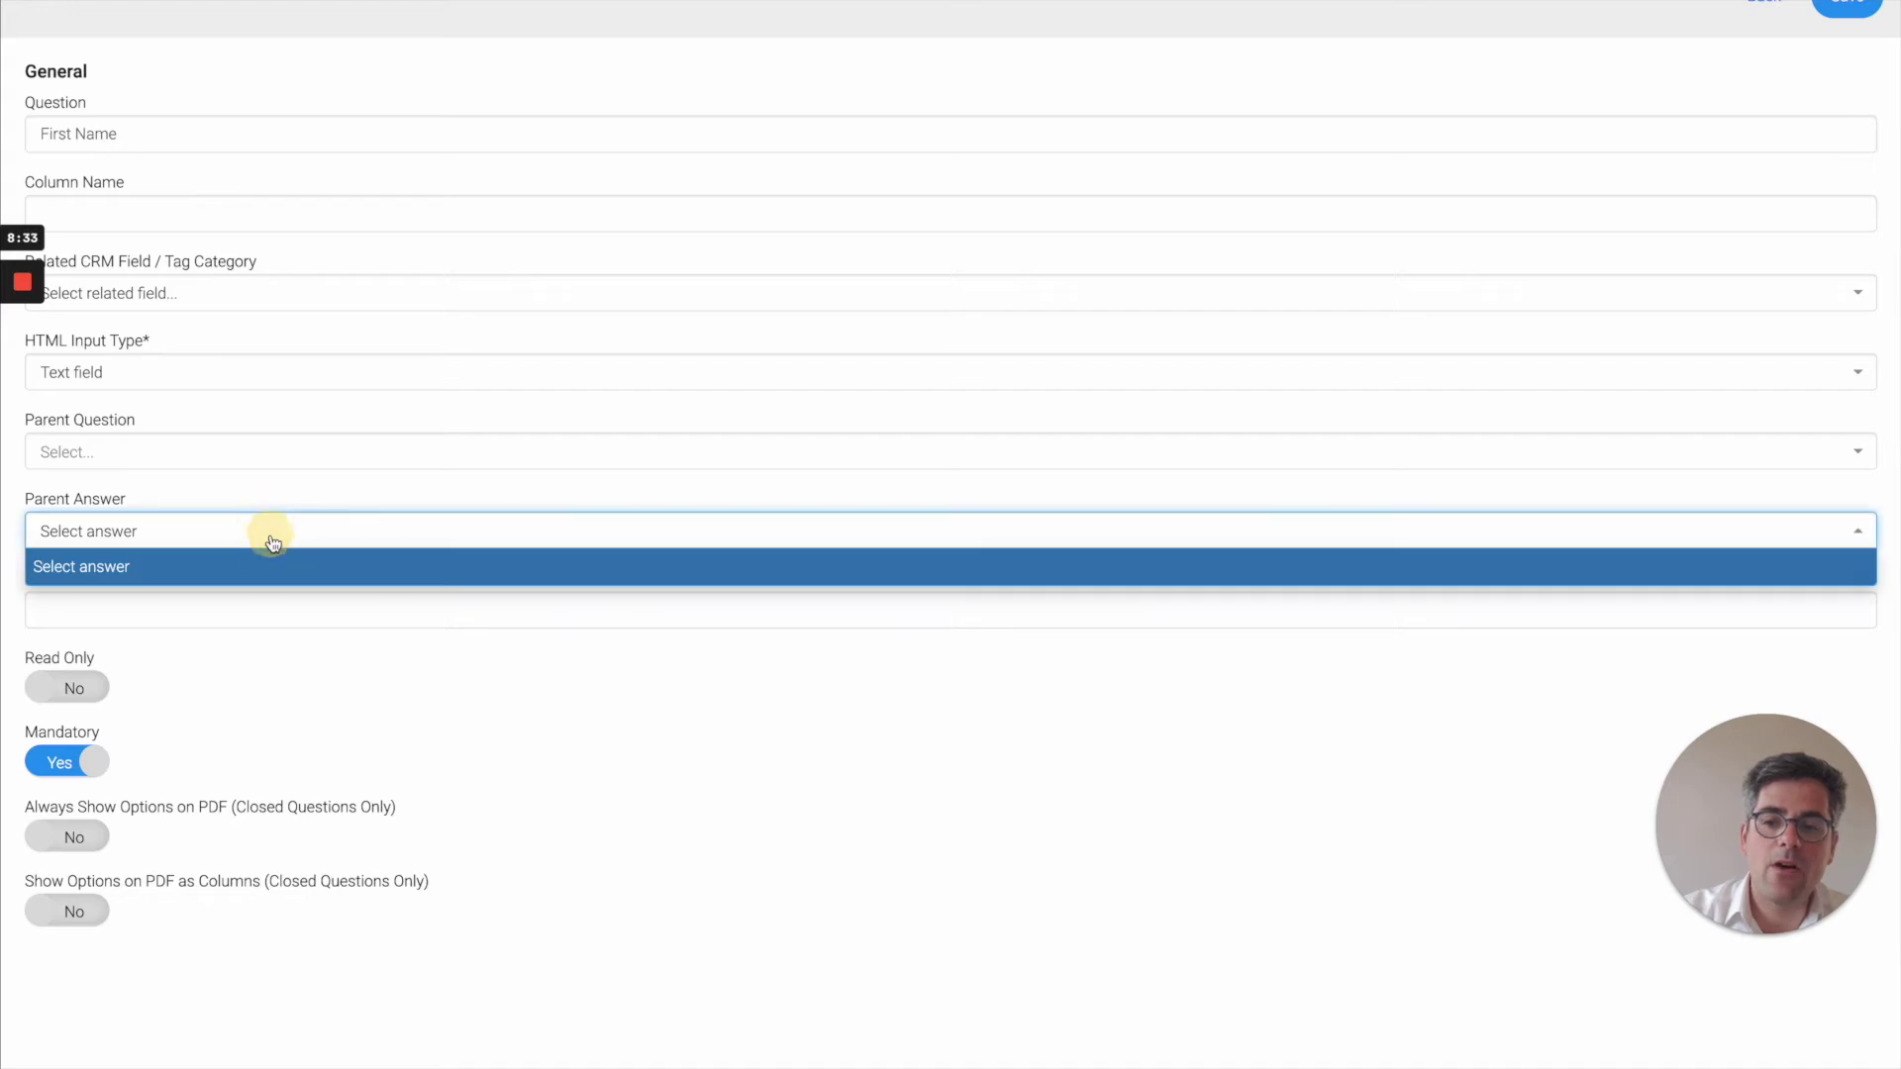
click(288, 461)
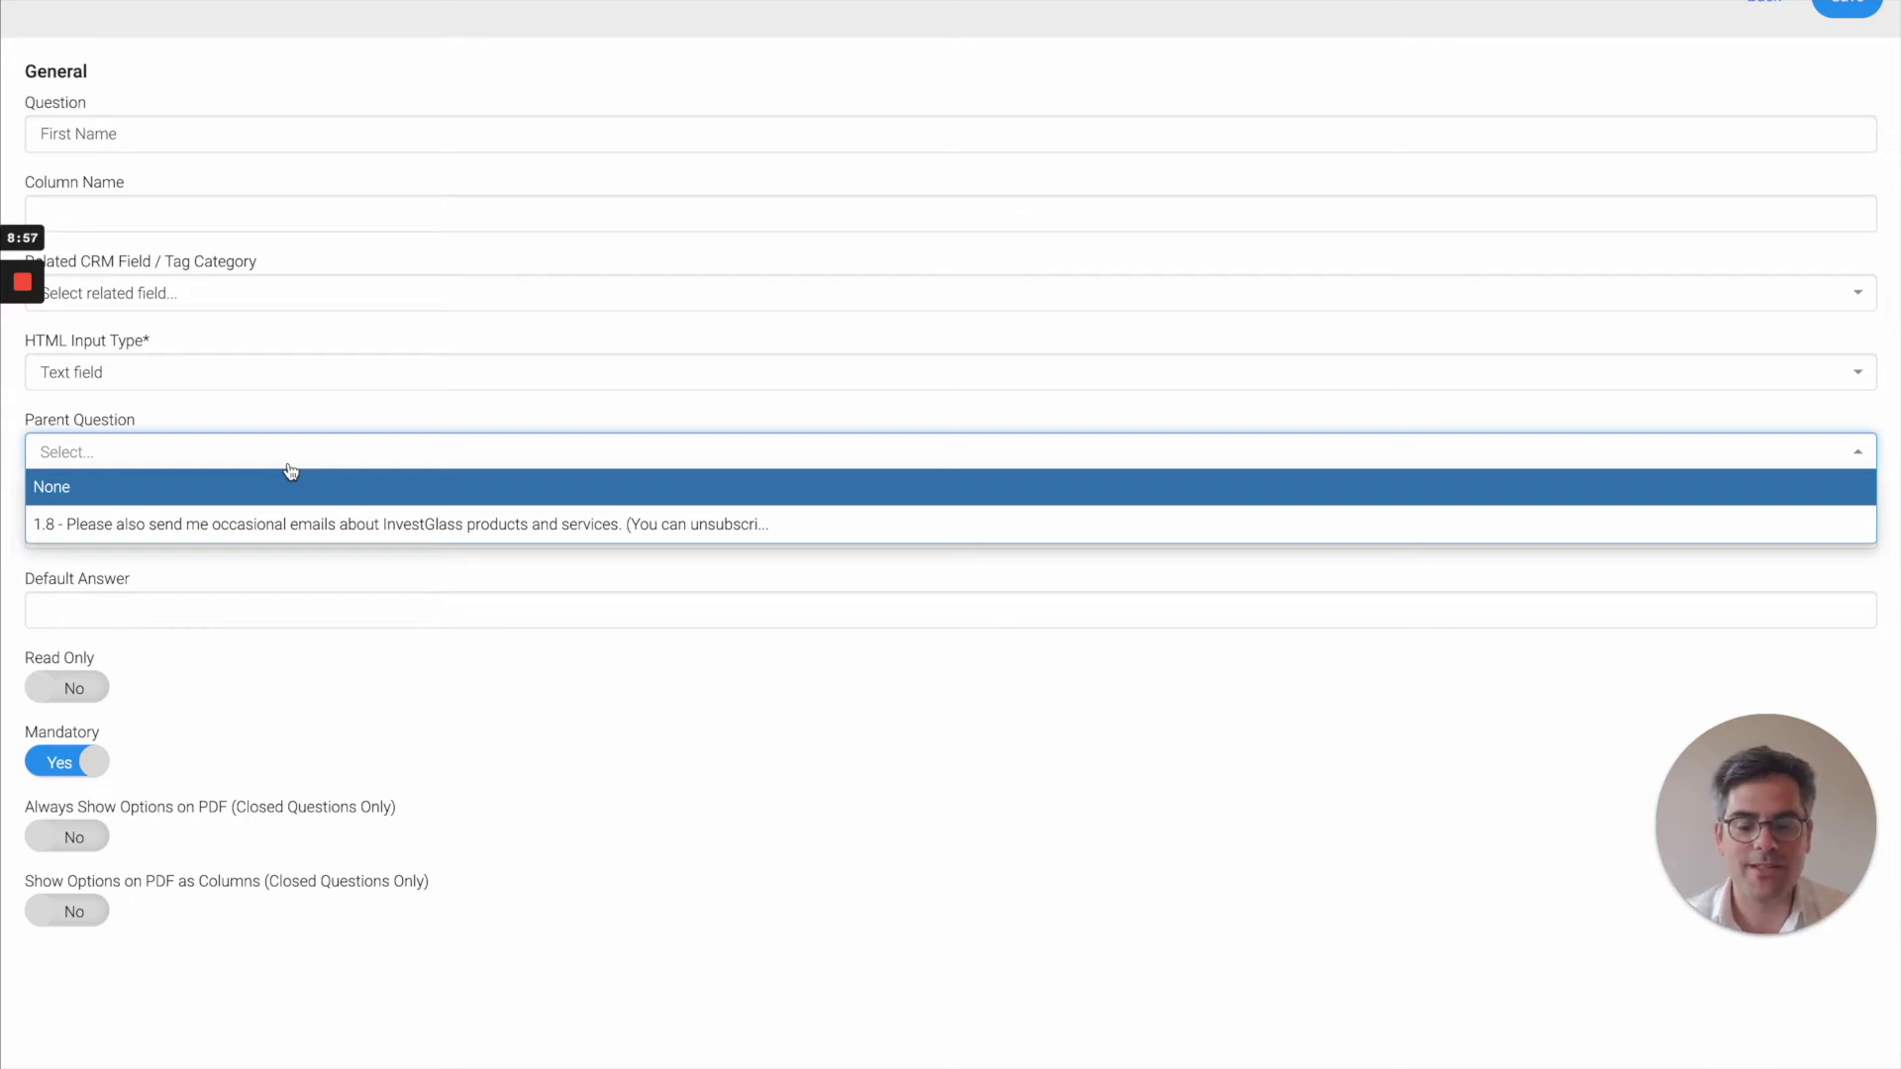
click(1073, 54)
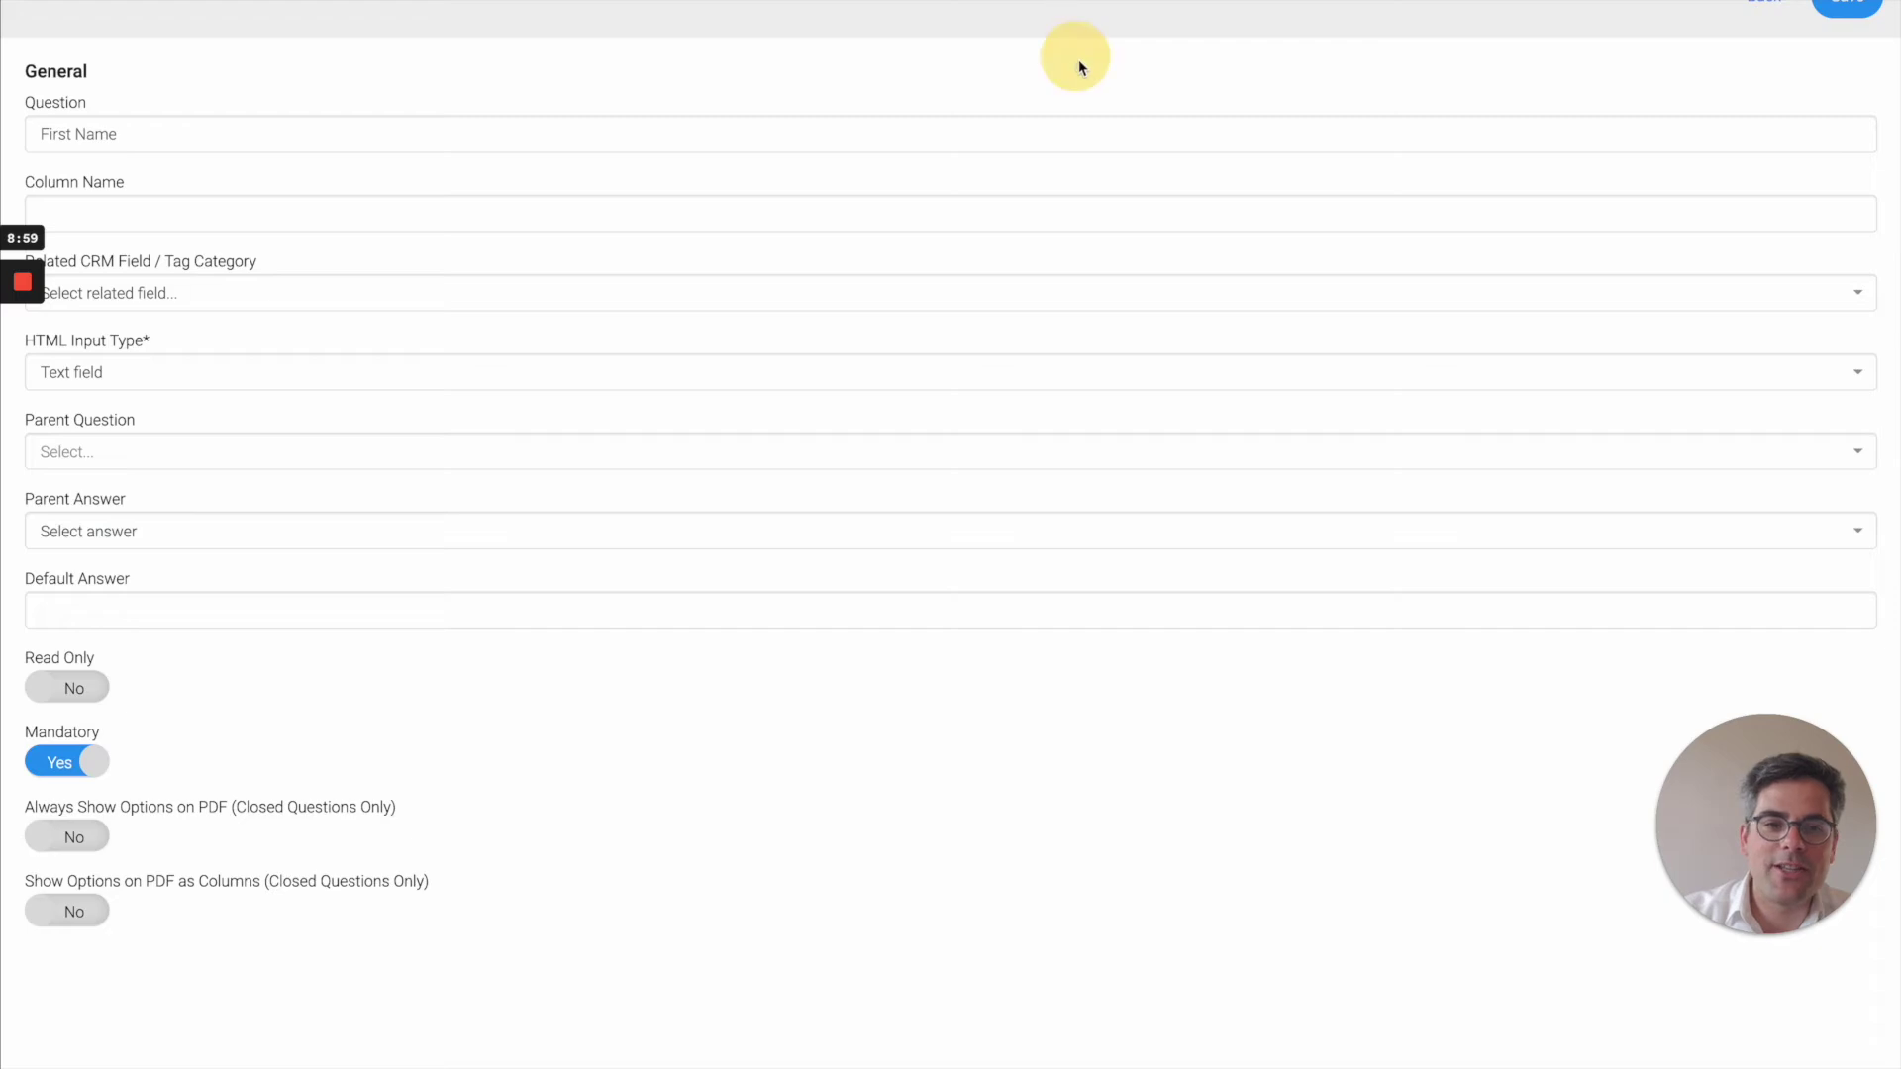
Leave the question and page editors without saving and open the form's general settings
scroll(1386, 49, up, 1)
click(1772, 42)
click(1233, 218)
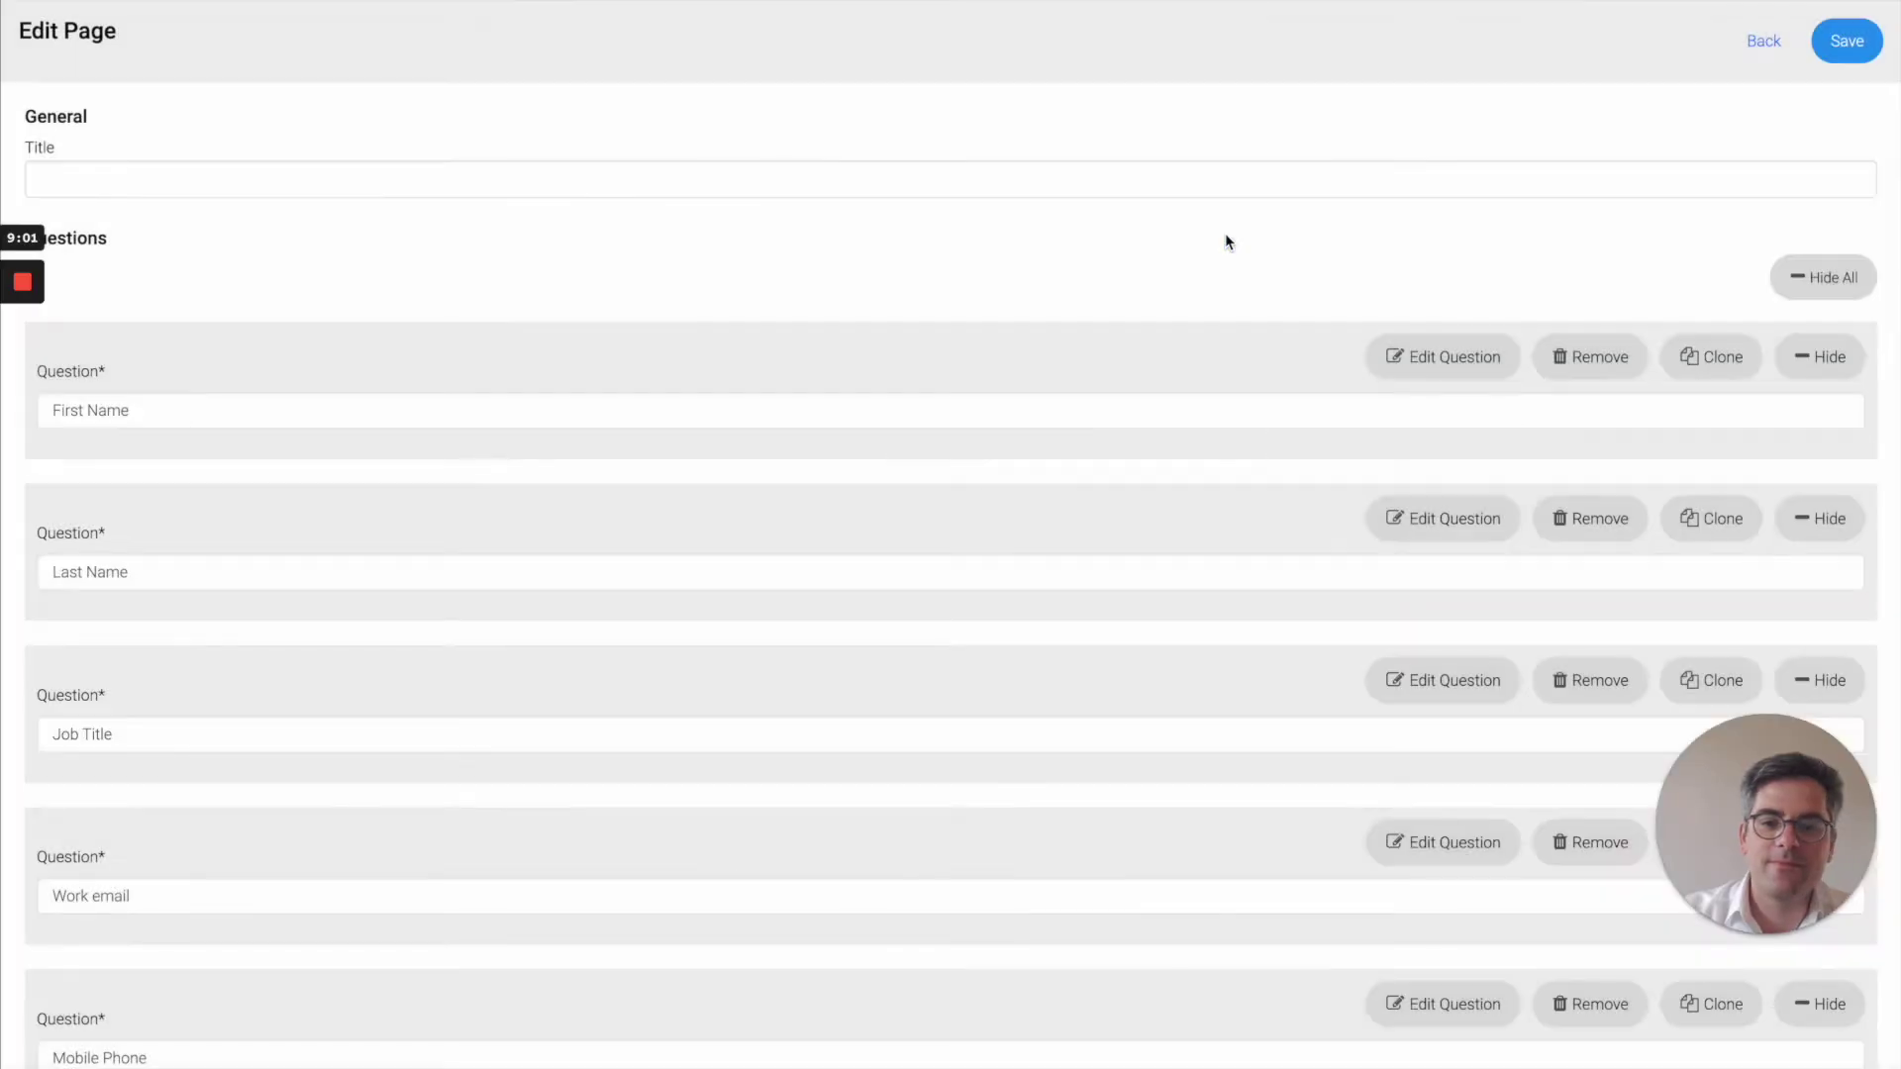
click(1772, 42)
click(1237, 216)
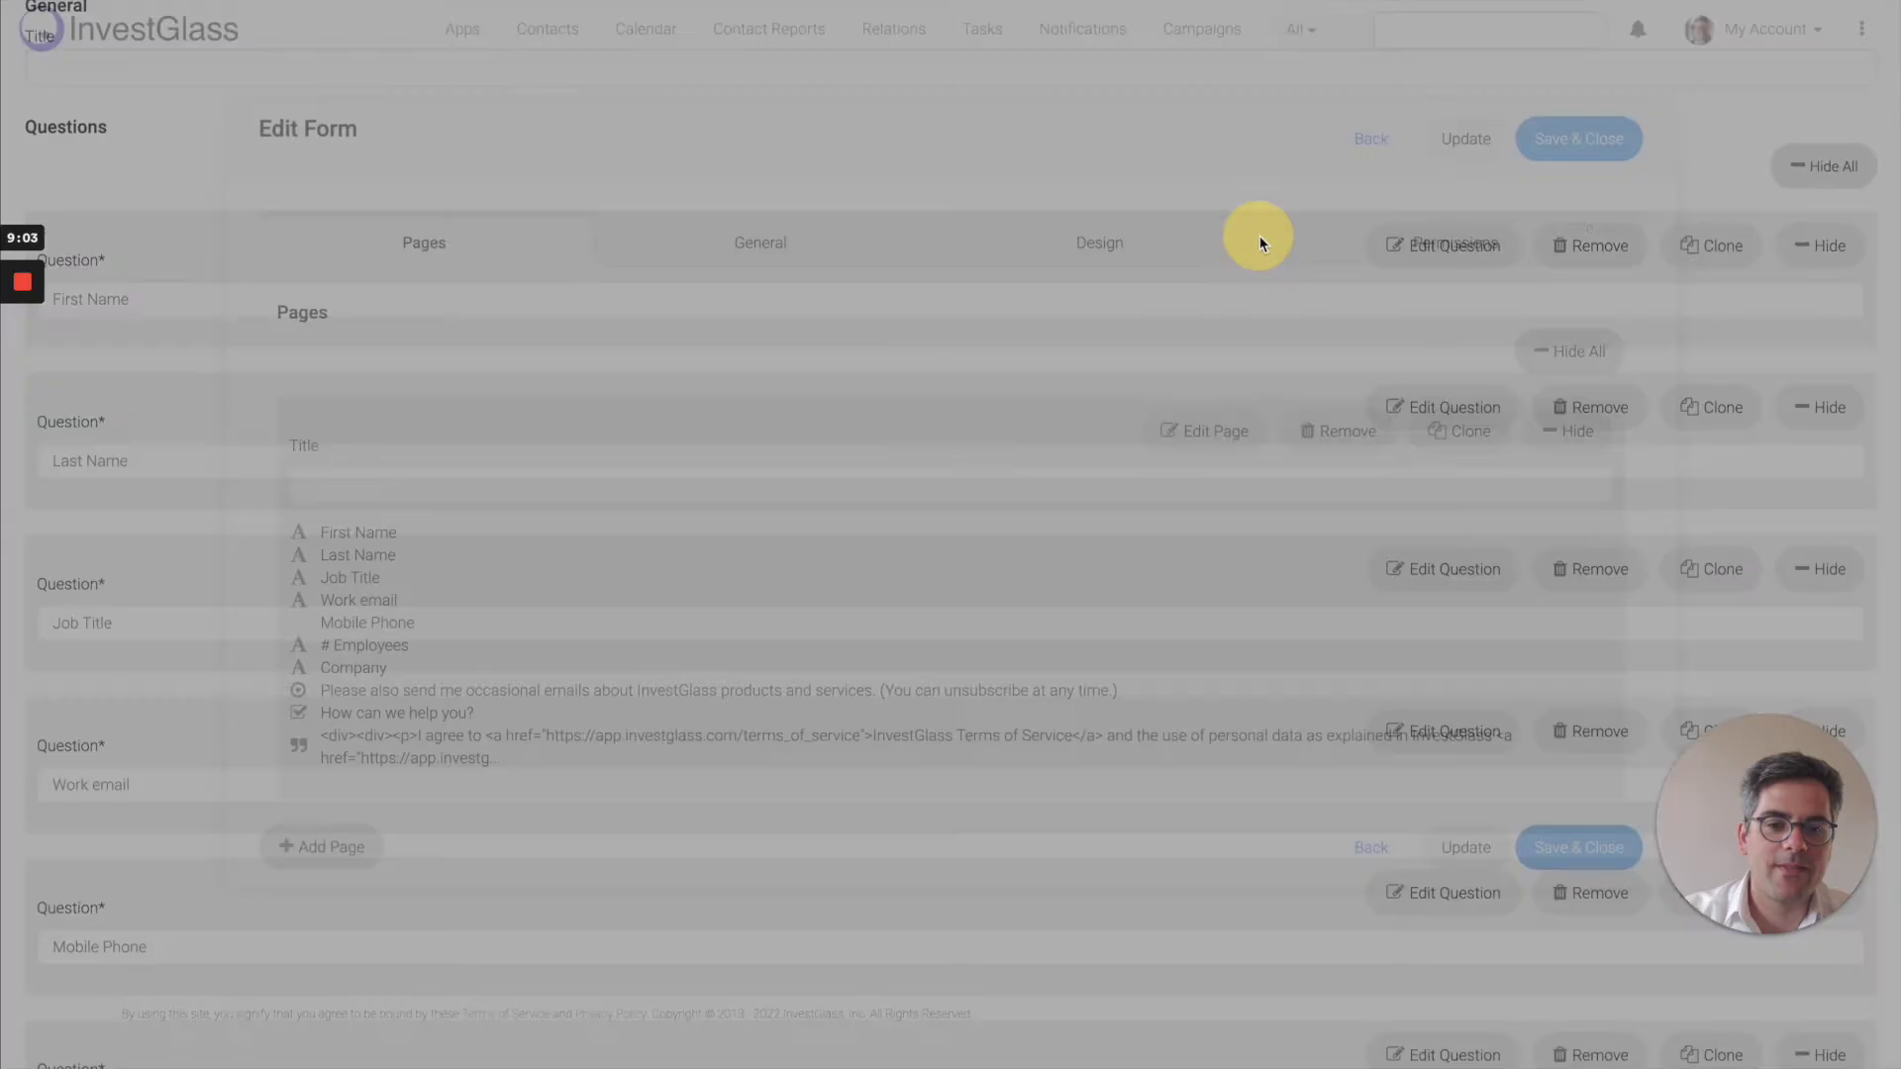
click(835, 246)
scroll(594, 479, down, 3)
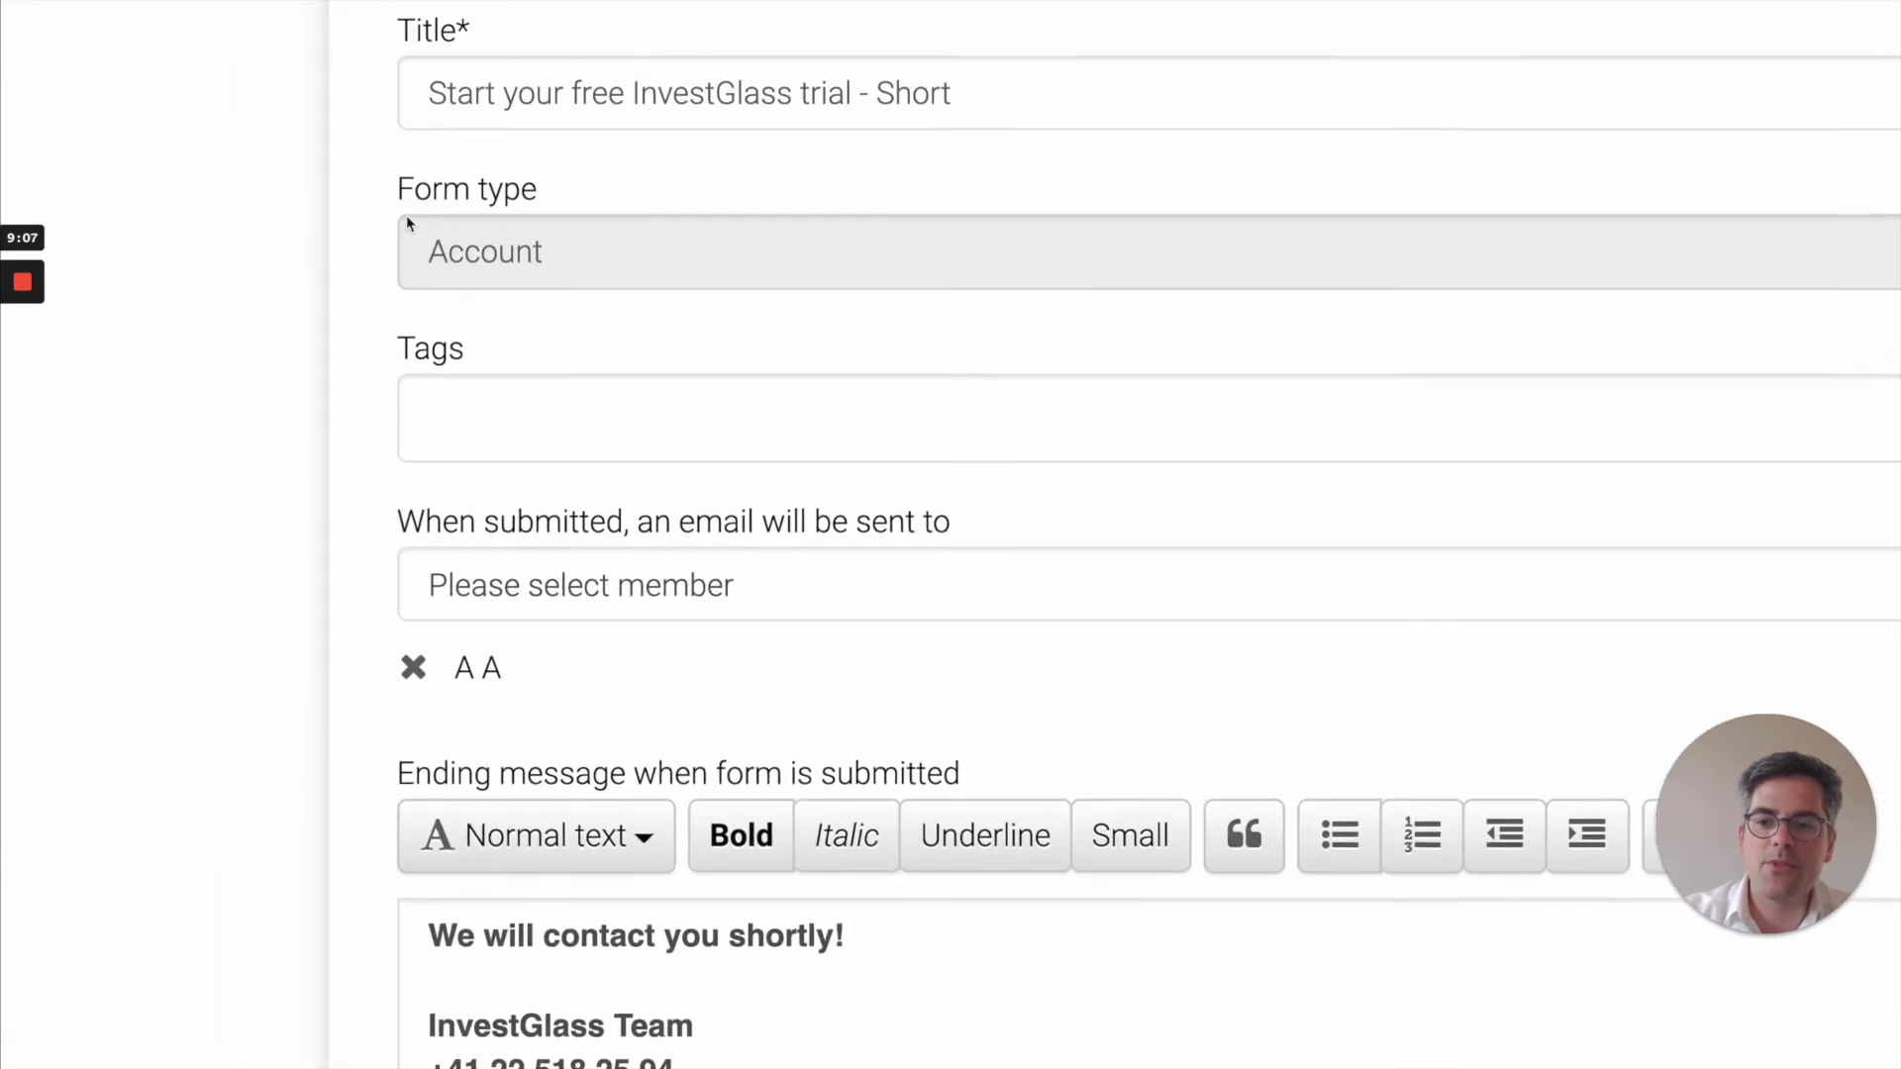
scroll(406, 215, down, 1)
Add the existing tag Client to the form's tags
double_click(509, 174)
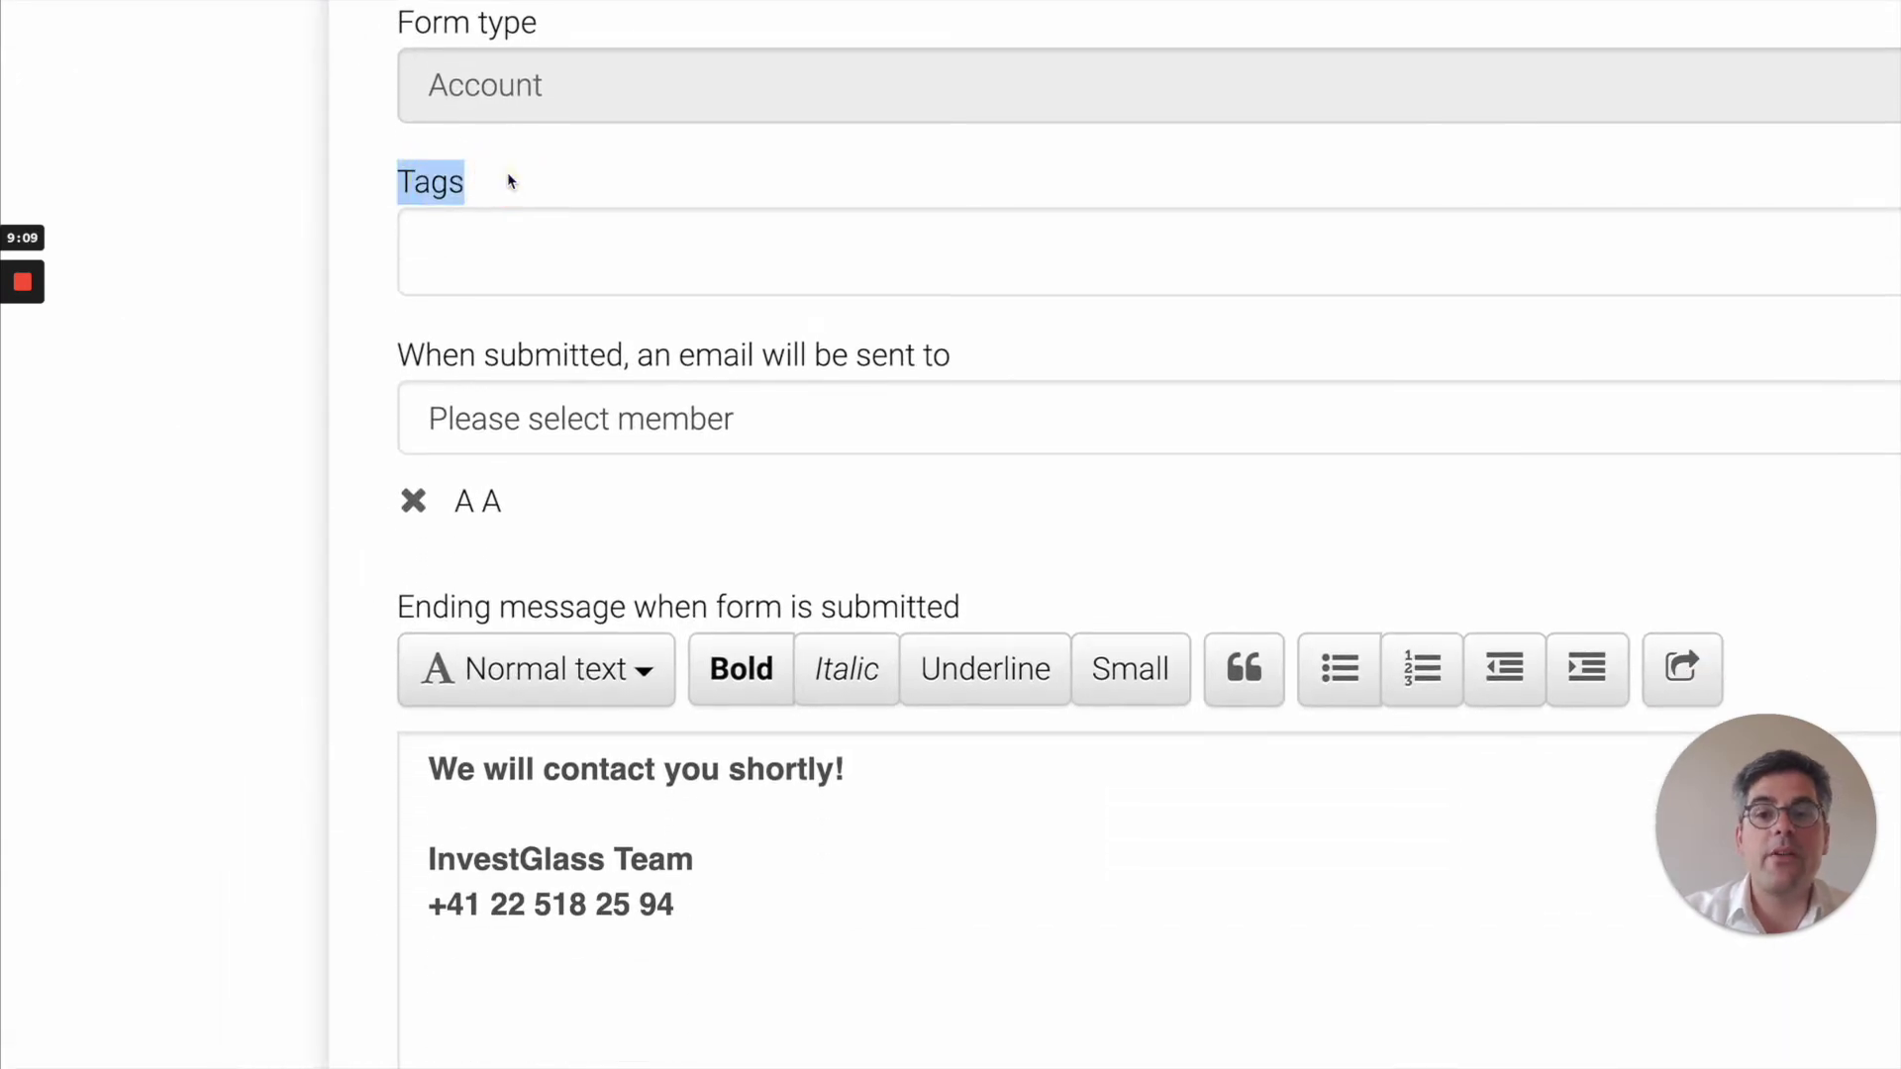
click(507, 173)
click(509, 234)
text(cla)
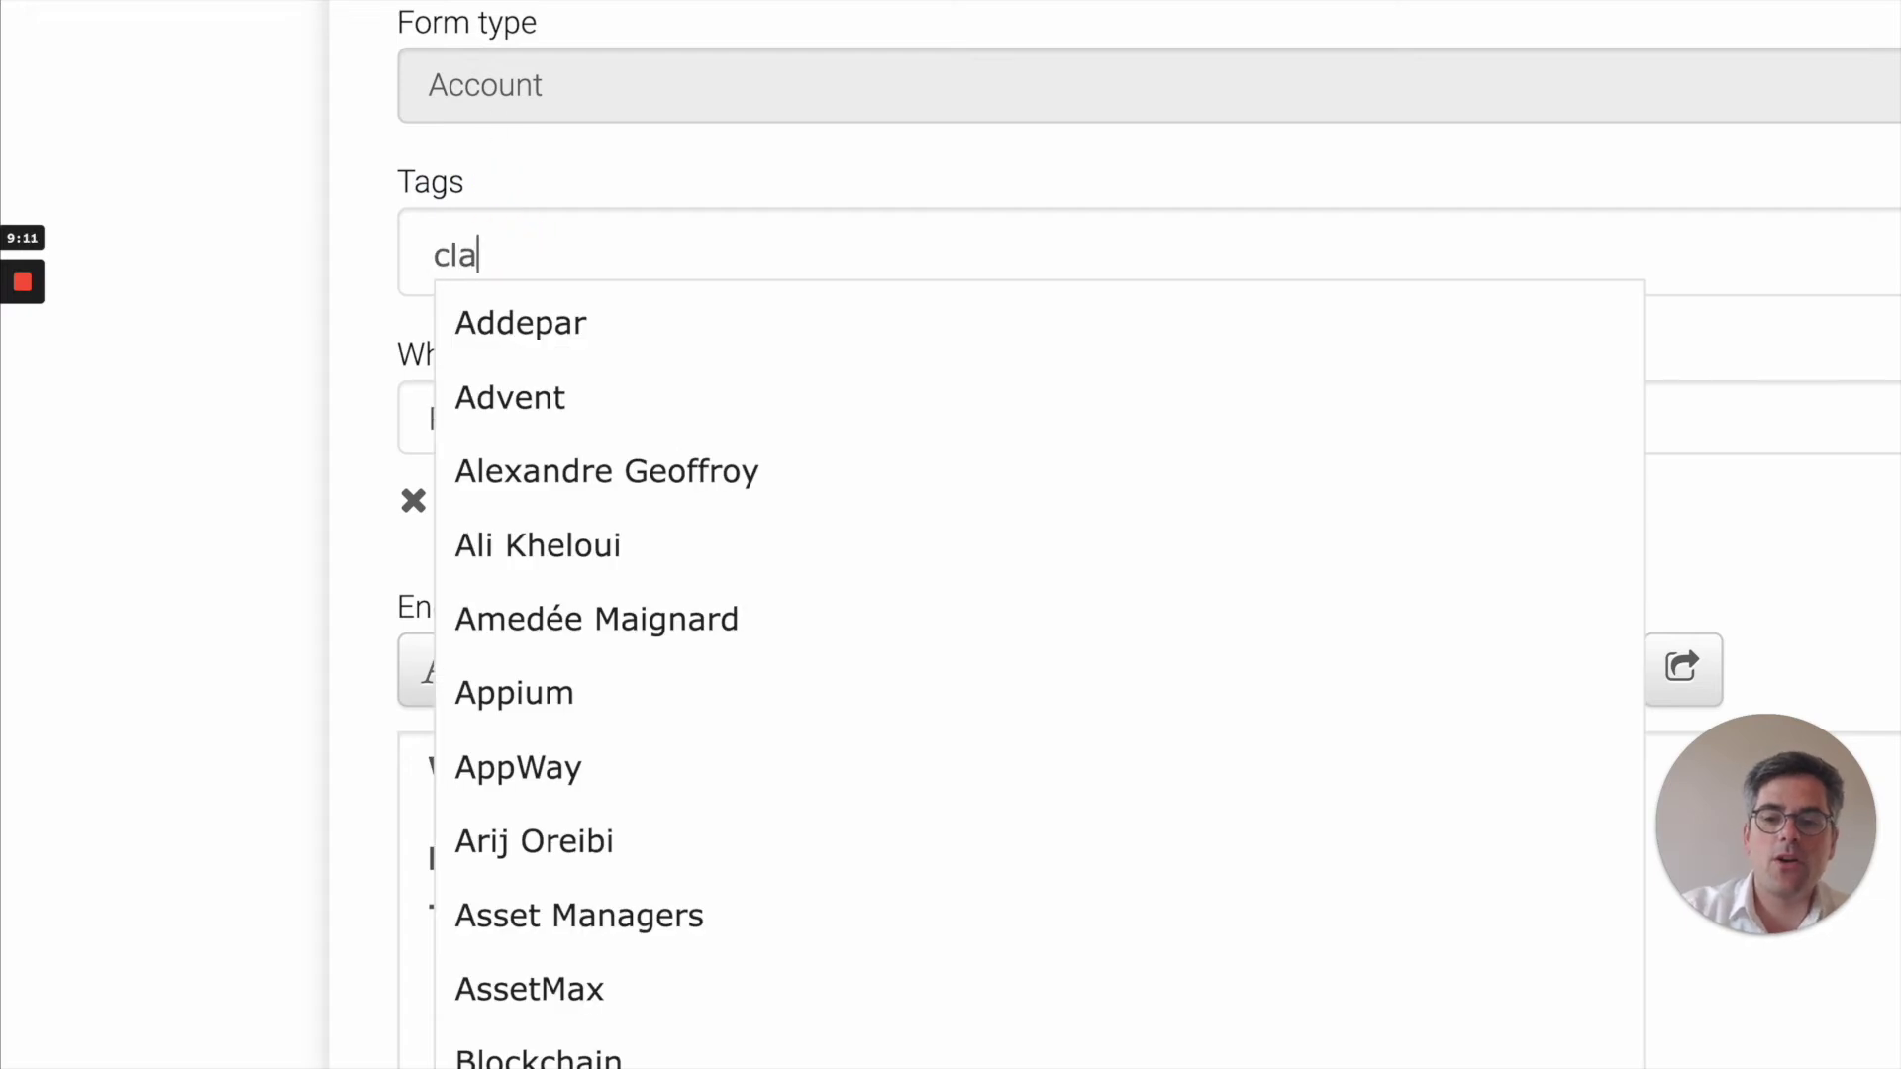
key(BackSpace)
key(BackSpace)
key(BackSpace)
text(c)
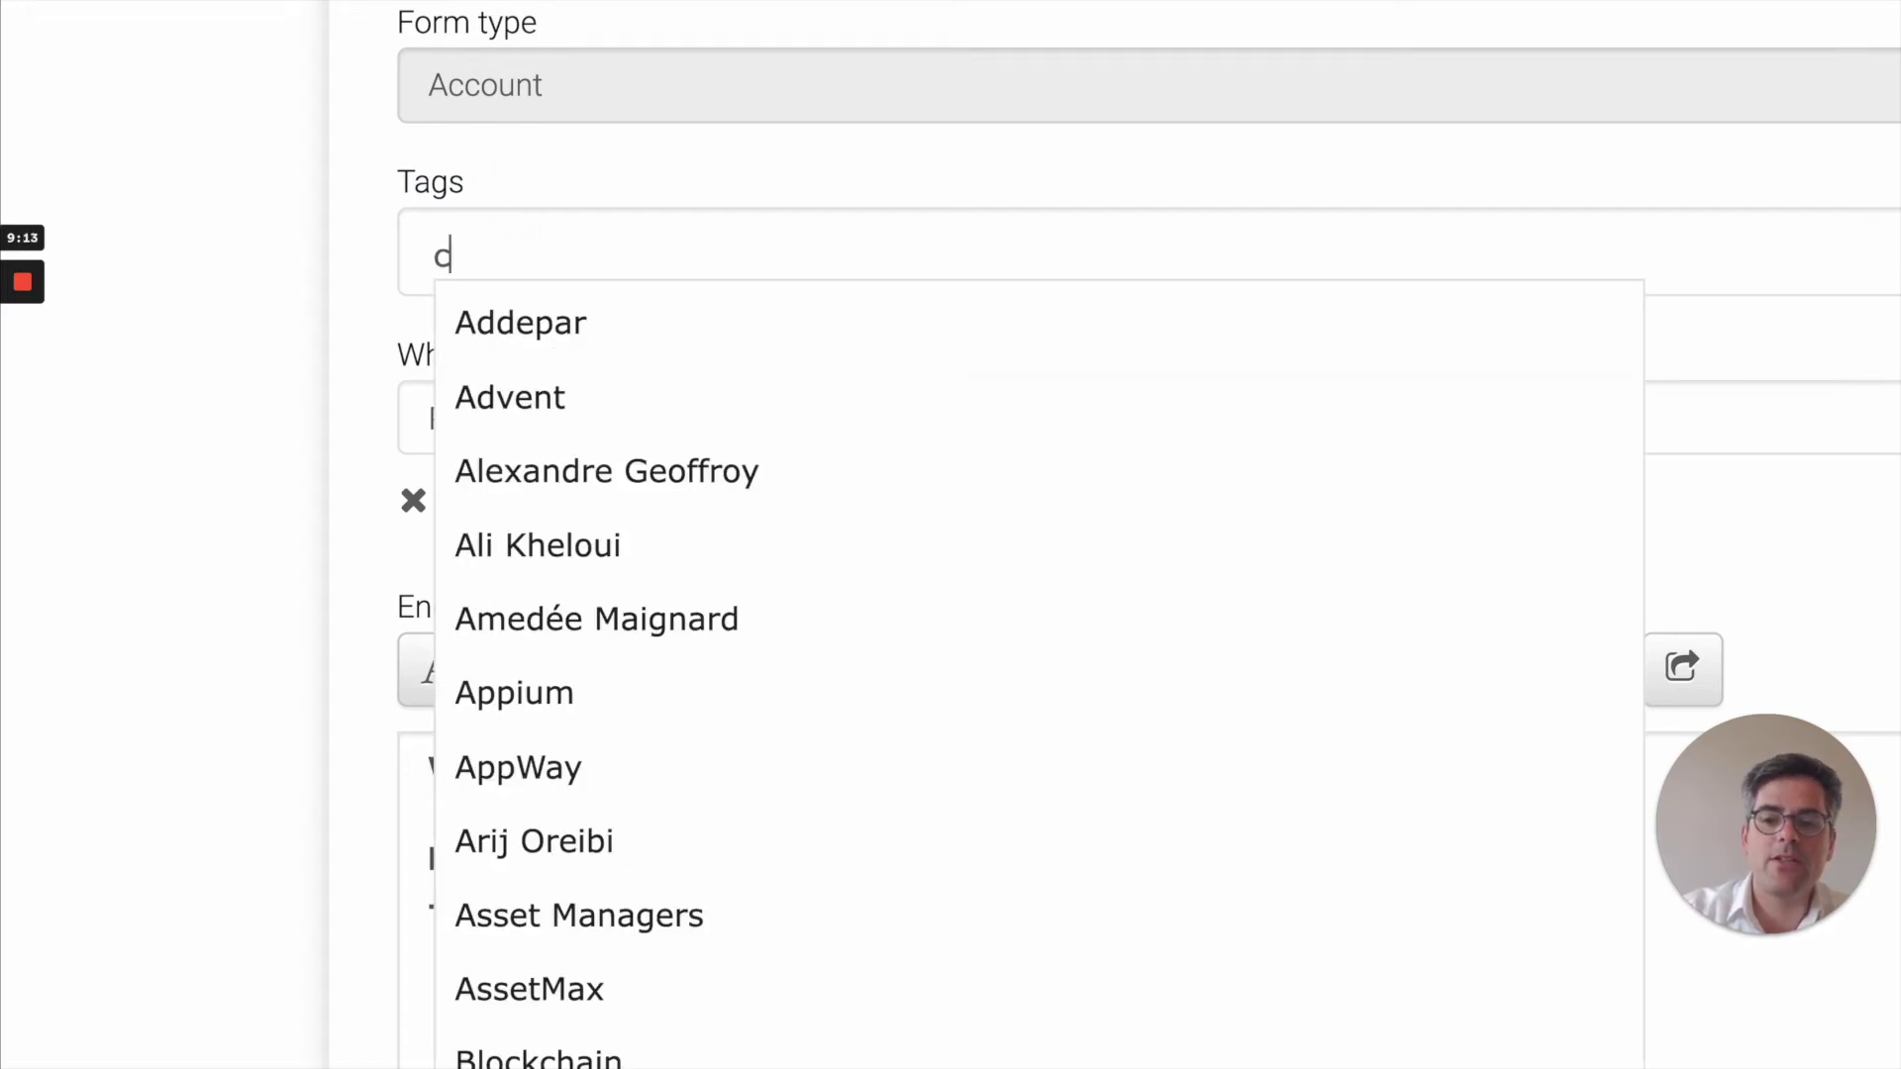
text(lien)
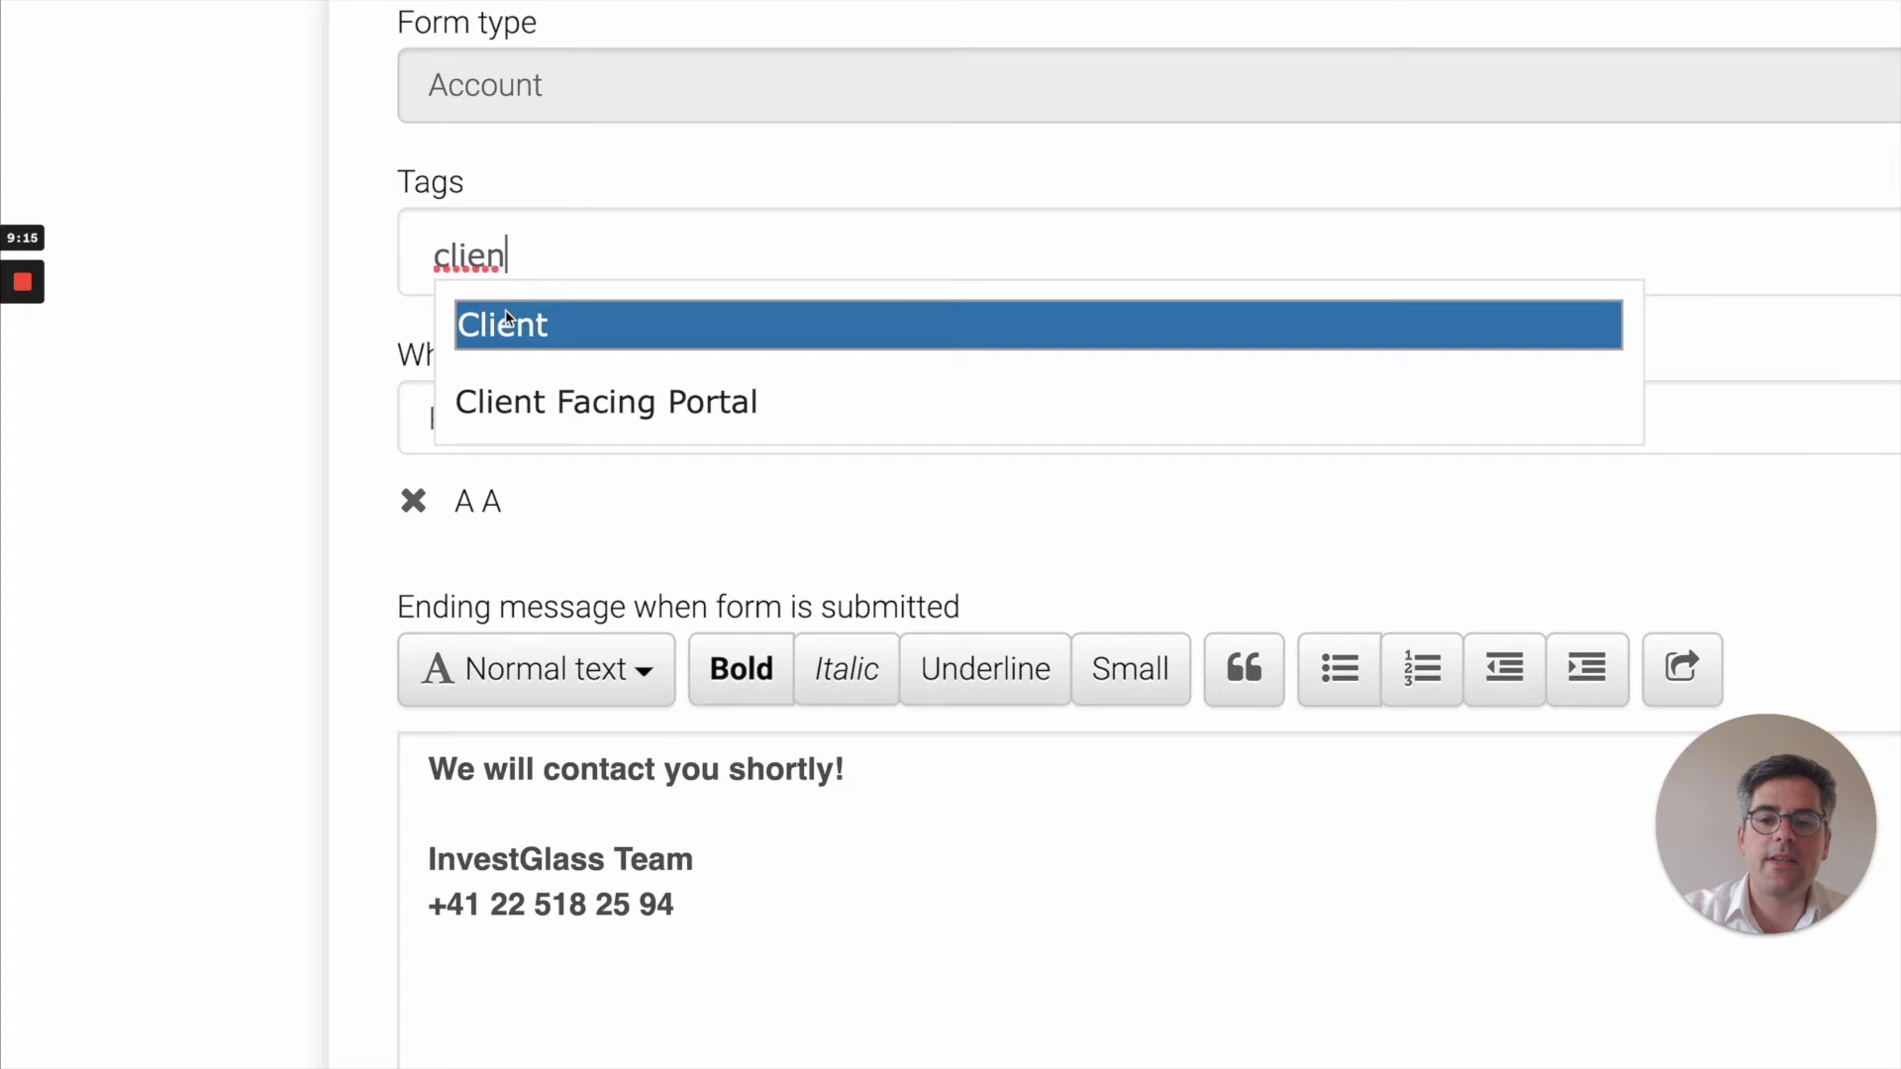
click(505, 314)
click(313, 297)
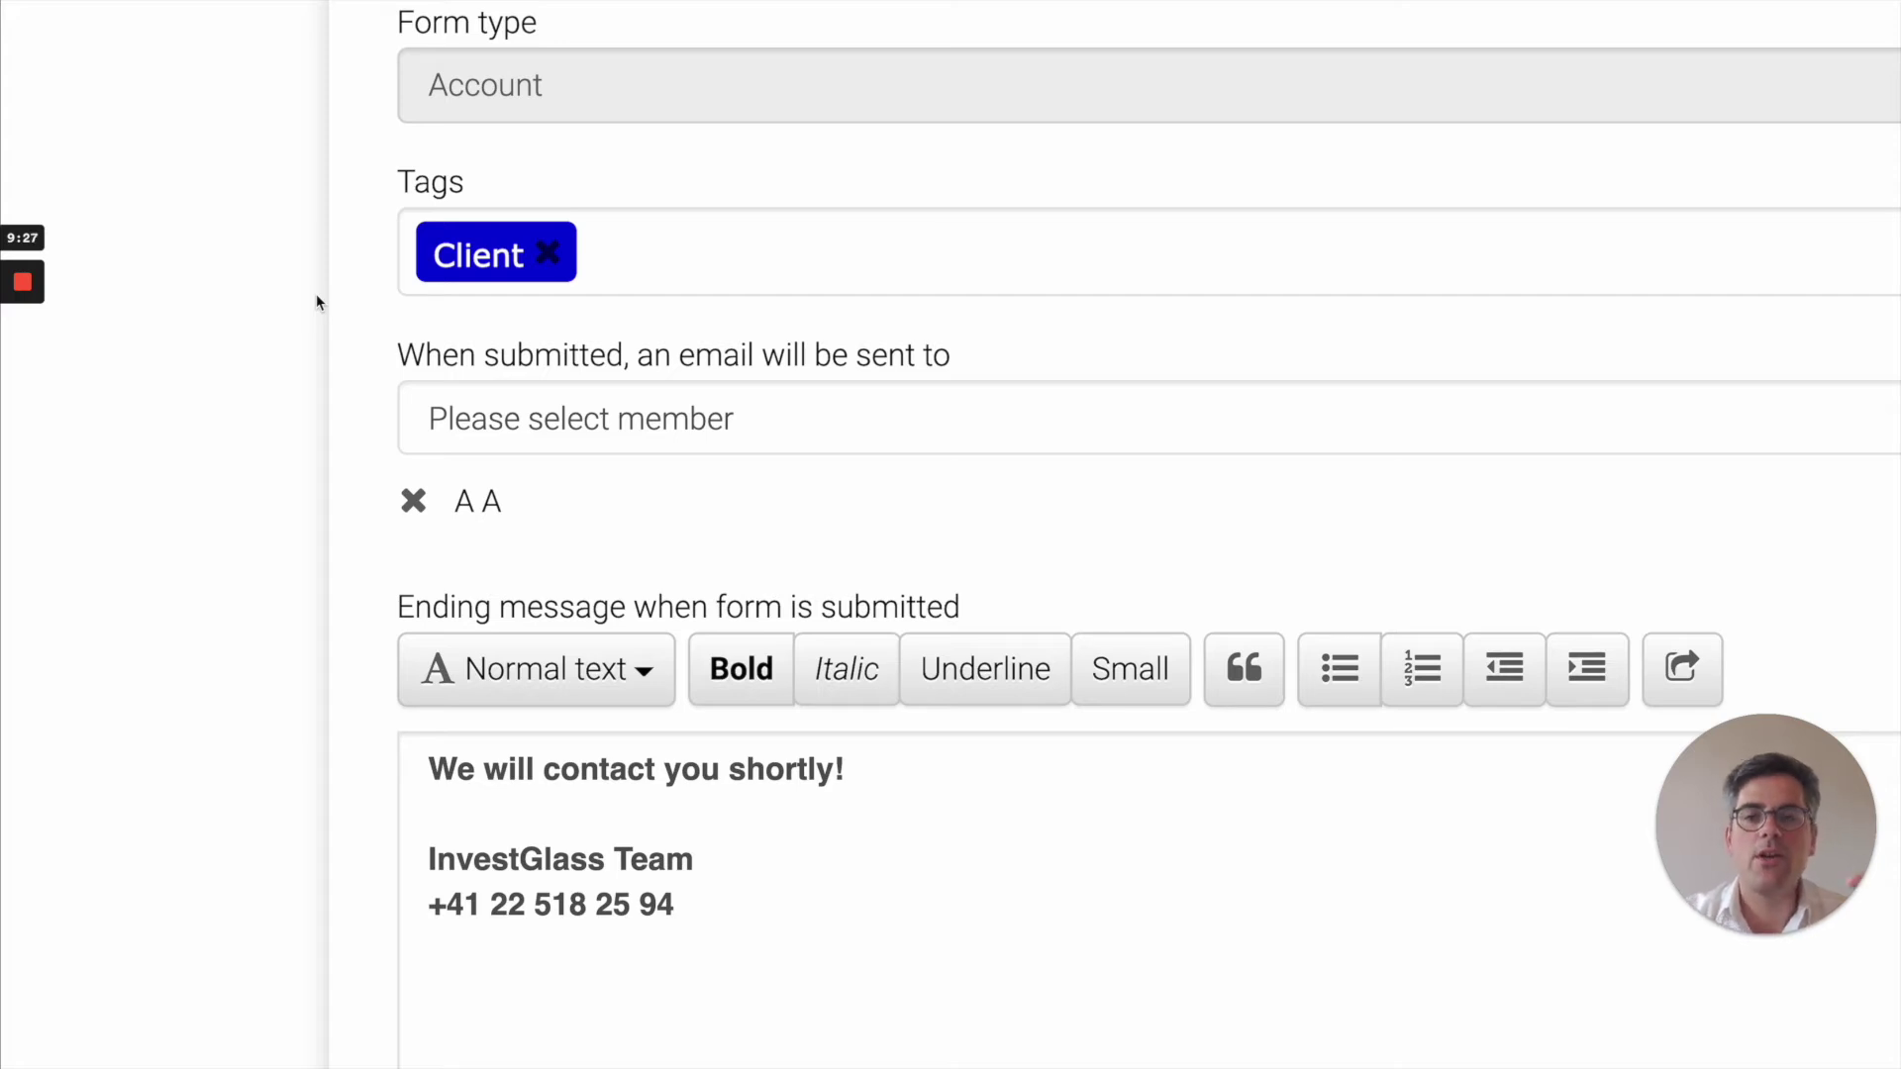
Replace the form's Client tag with the tag Client Facing Portal
click(614, 235)
text(client)
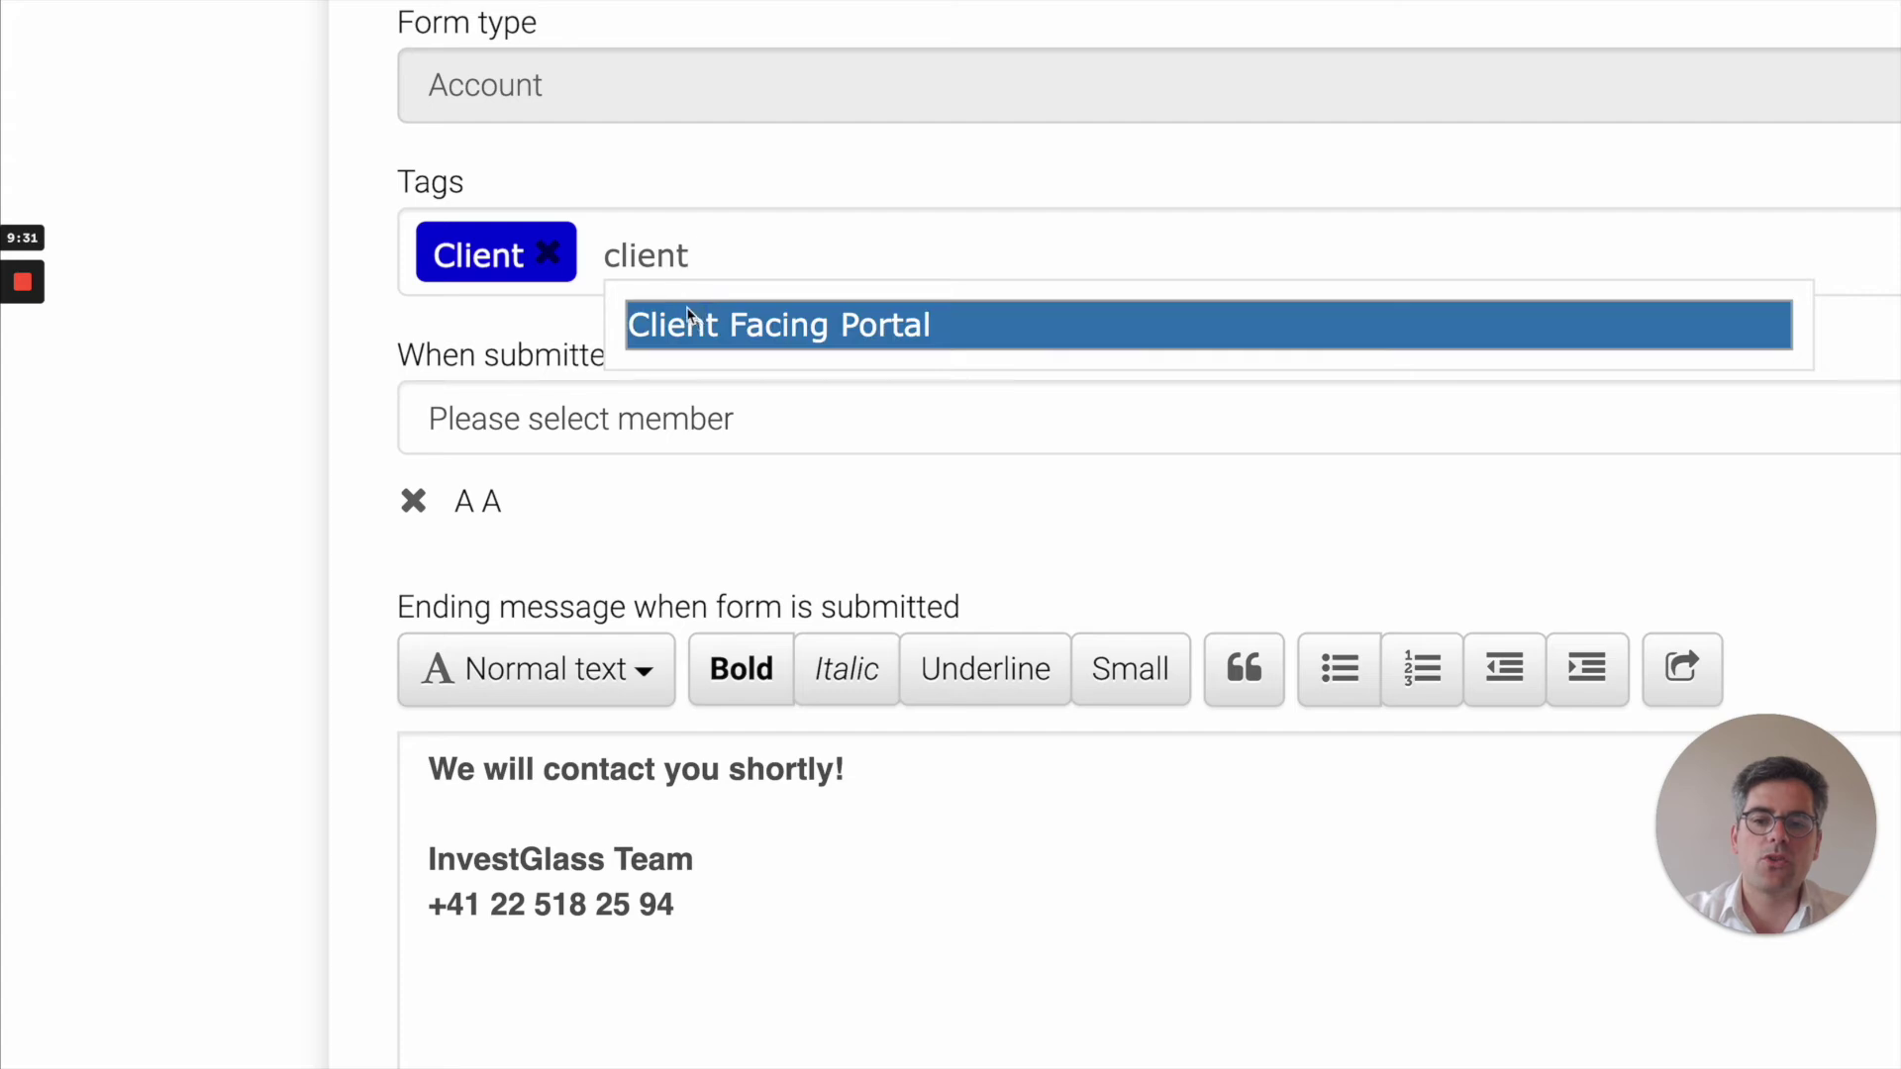
click(679, 318)
click(551, 254)
click(594, 203)
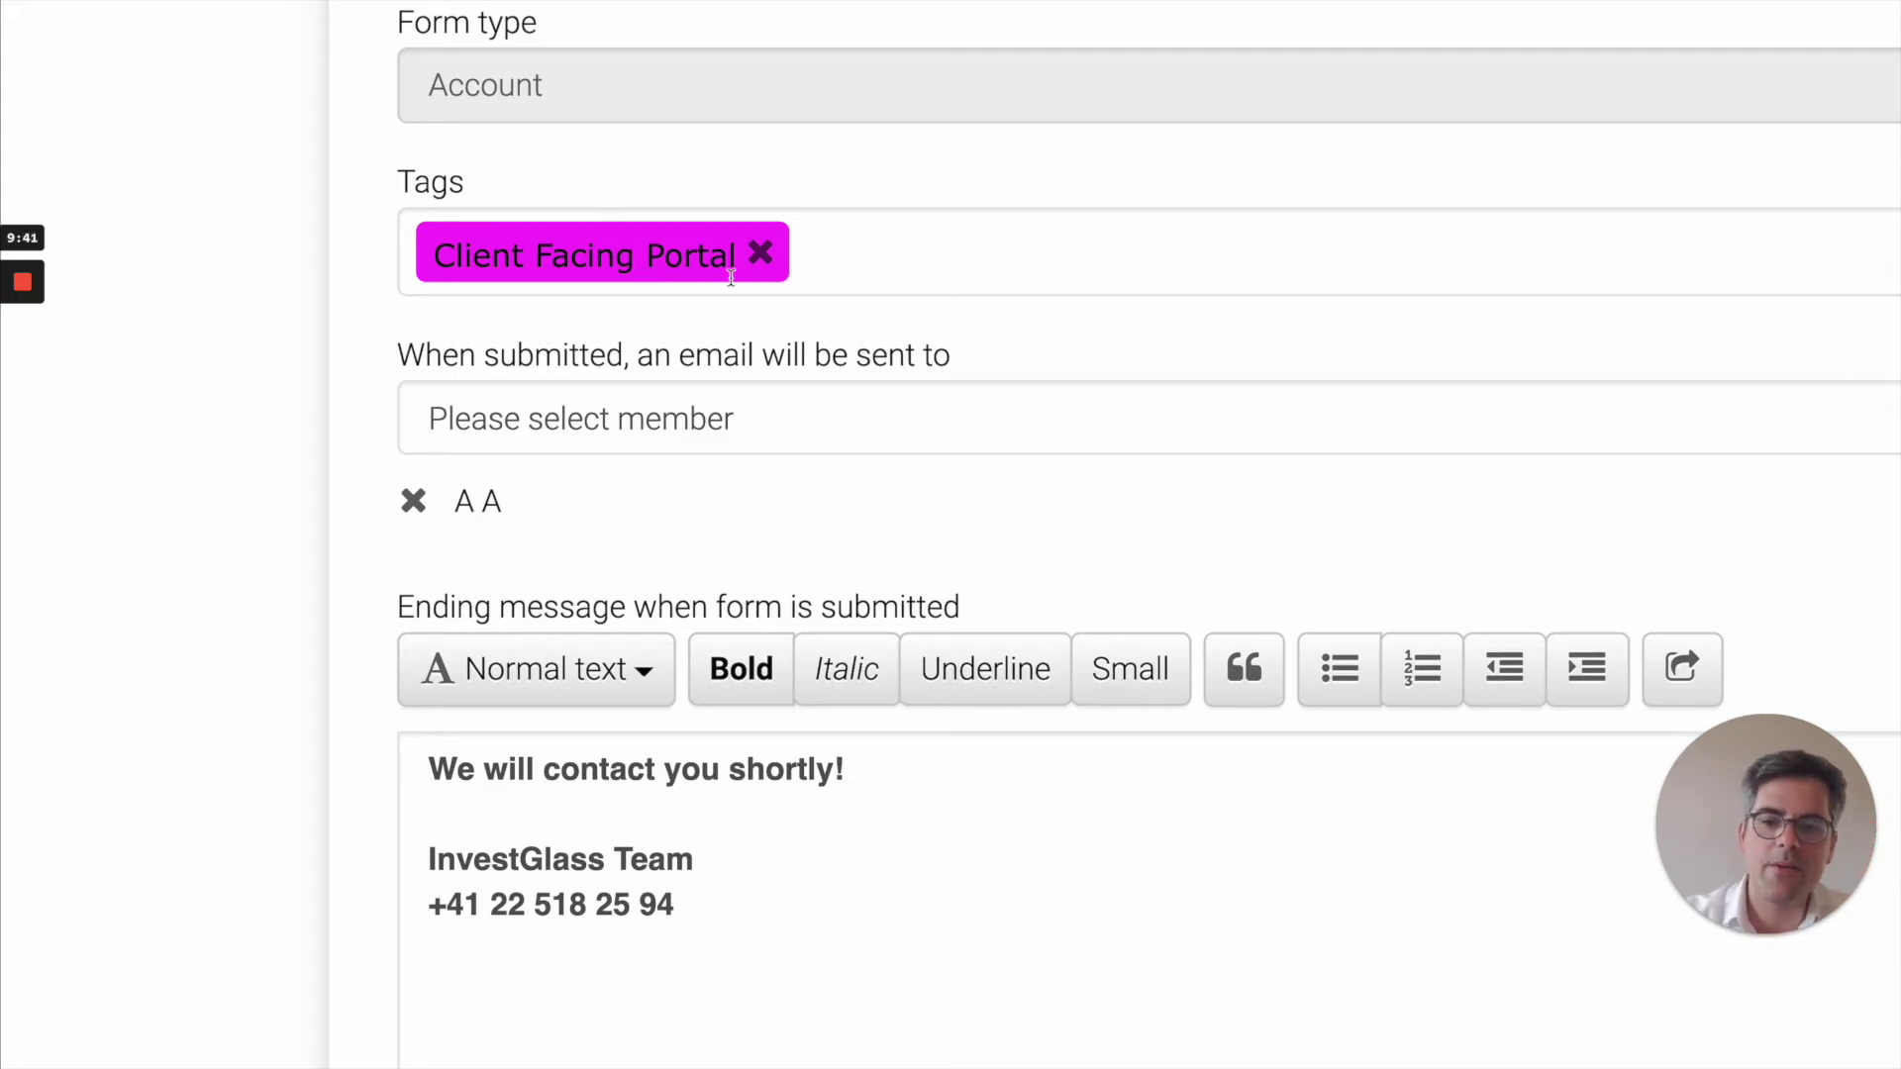
Review the form's submission email recipient, ending message and allowed embedding website
scroll(767, 421, down, 2)
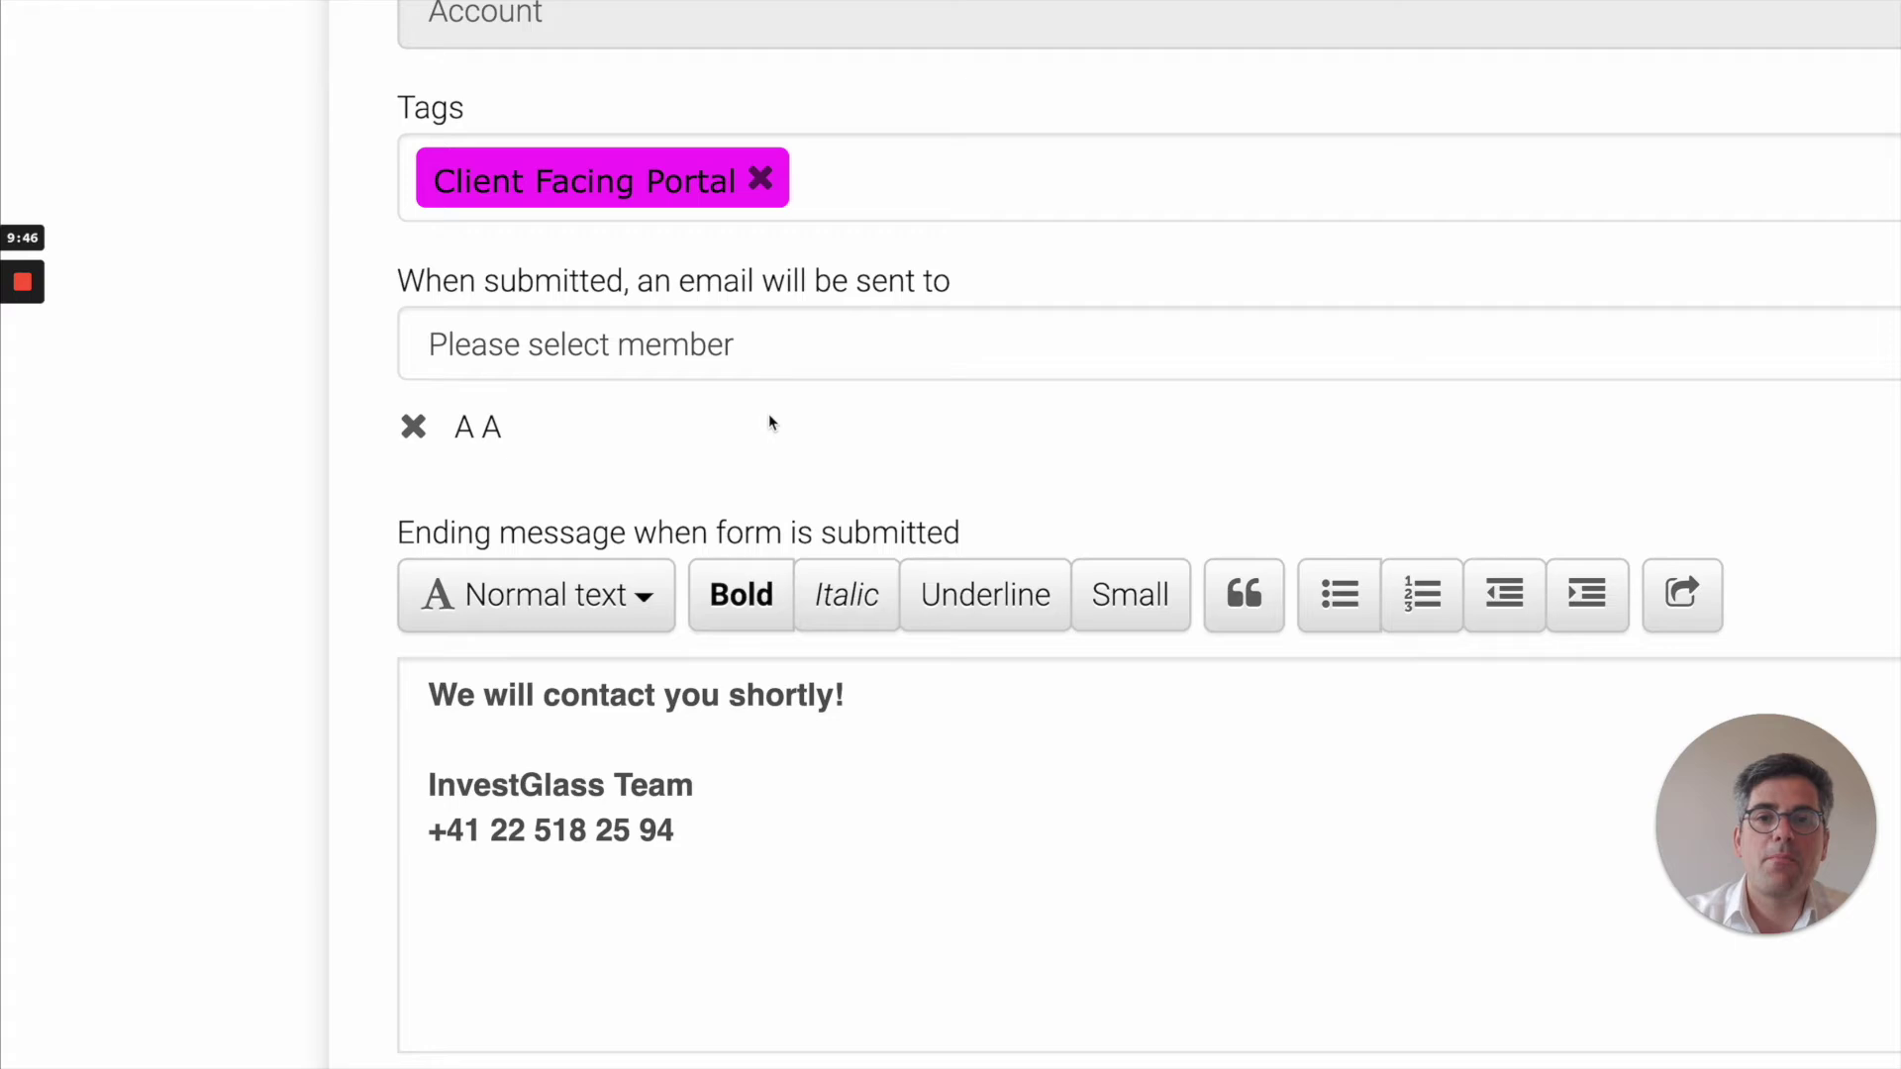
scroll(769, 423, down, 5)
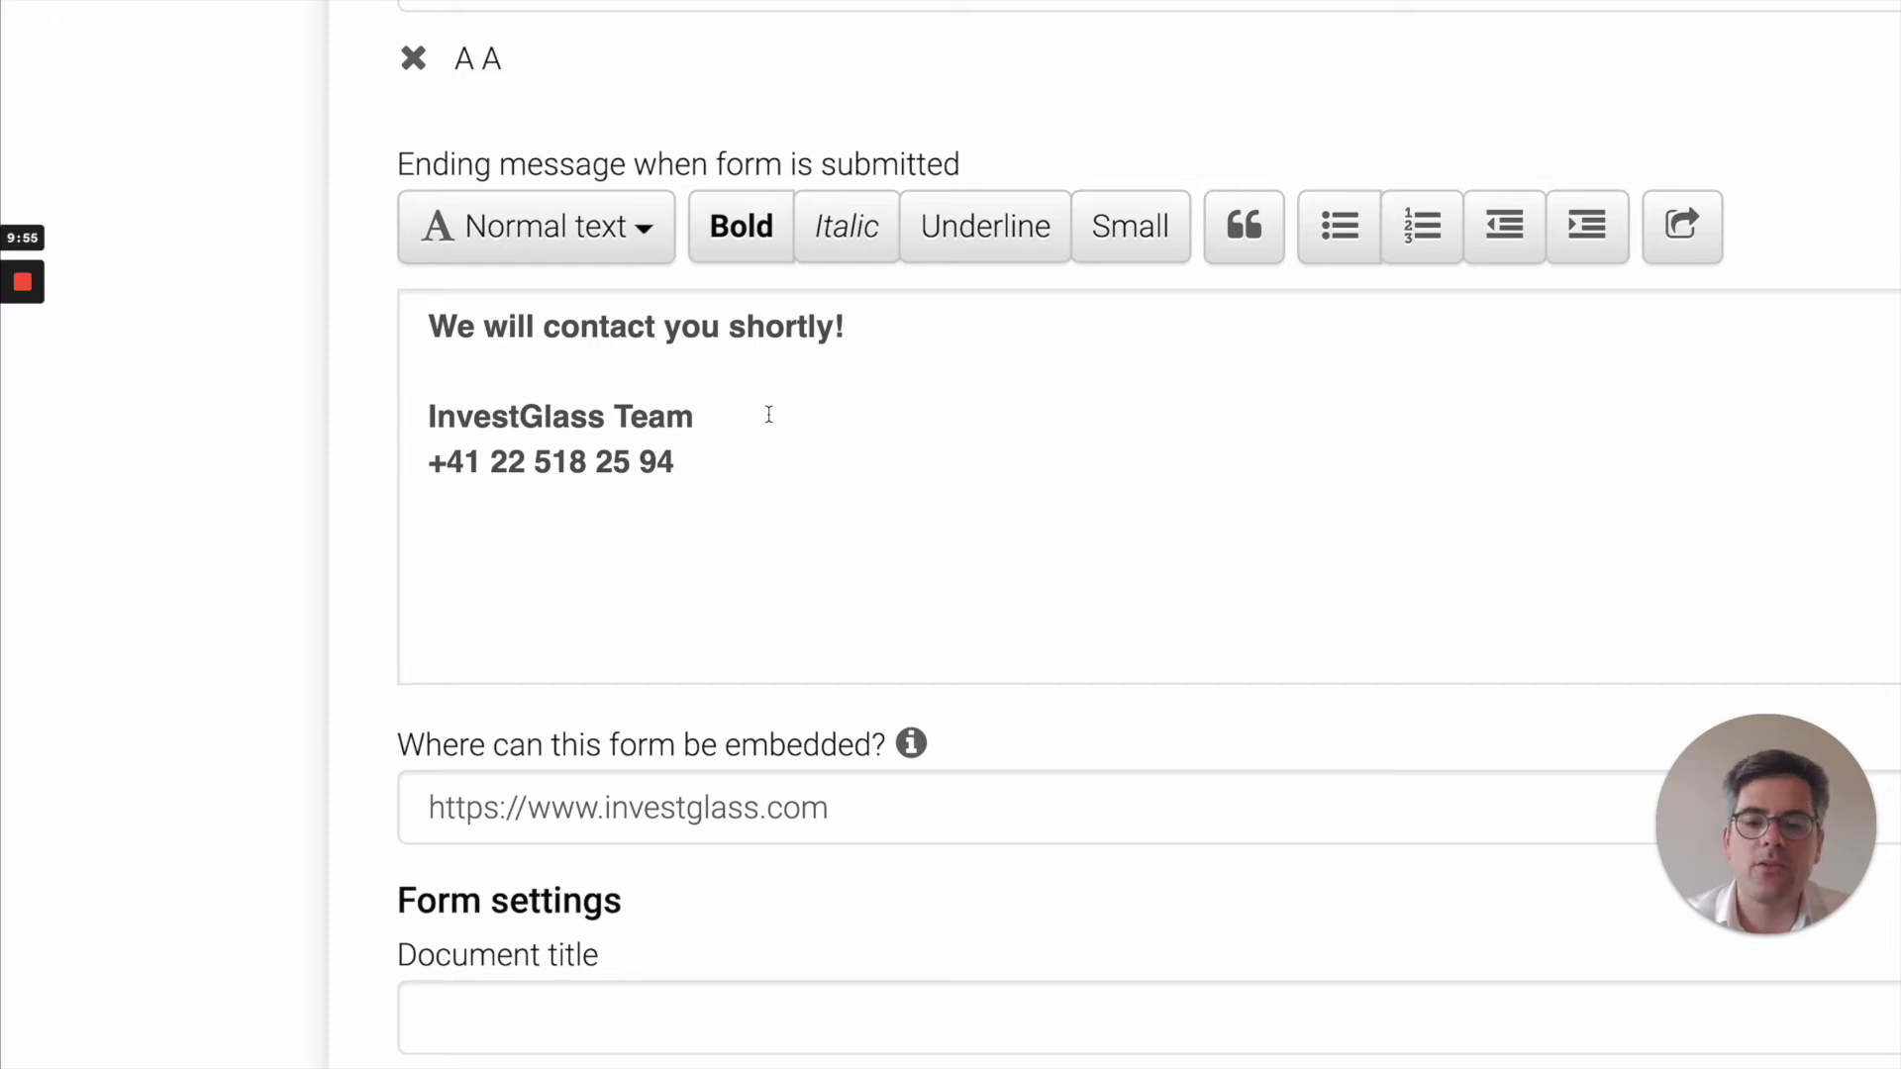
scroll(768, 414, down, 5)
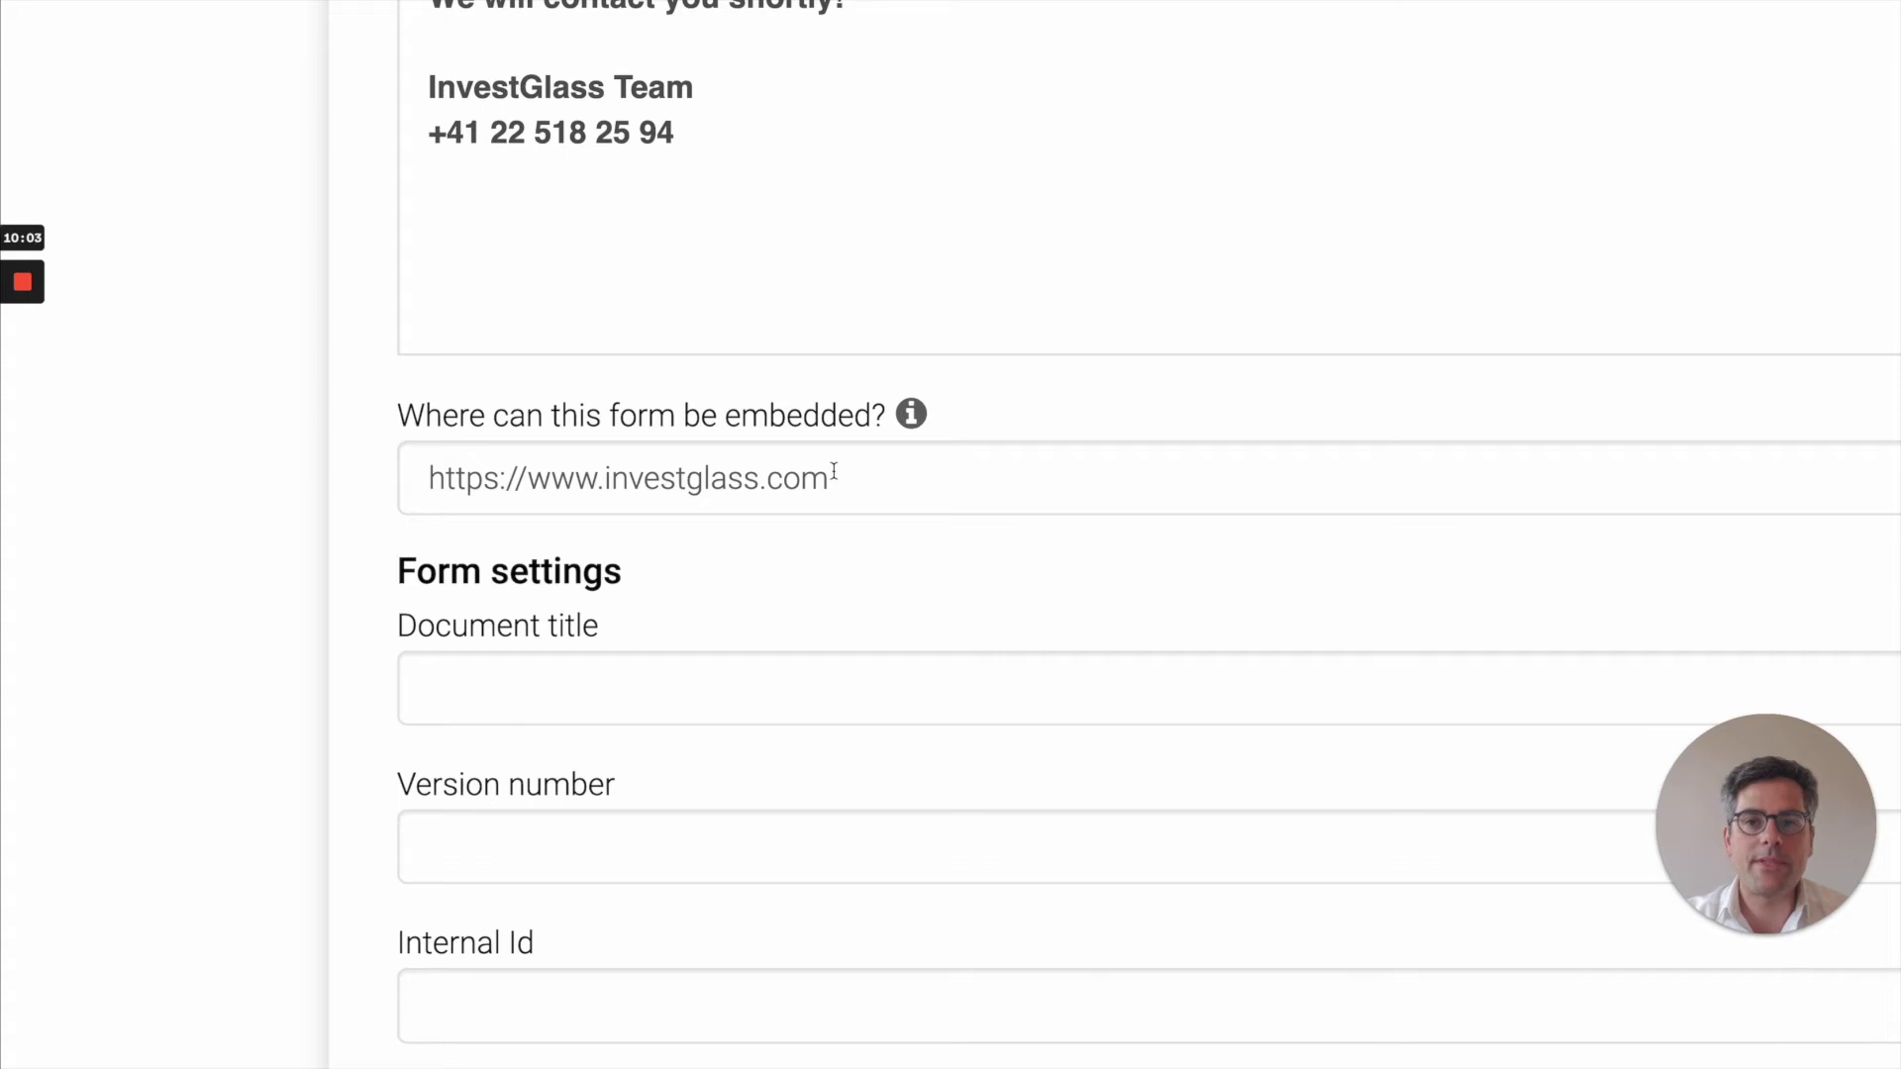
mouse_move(916, 414)
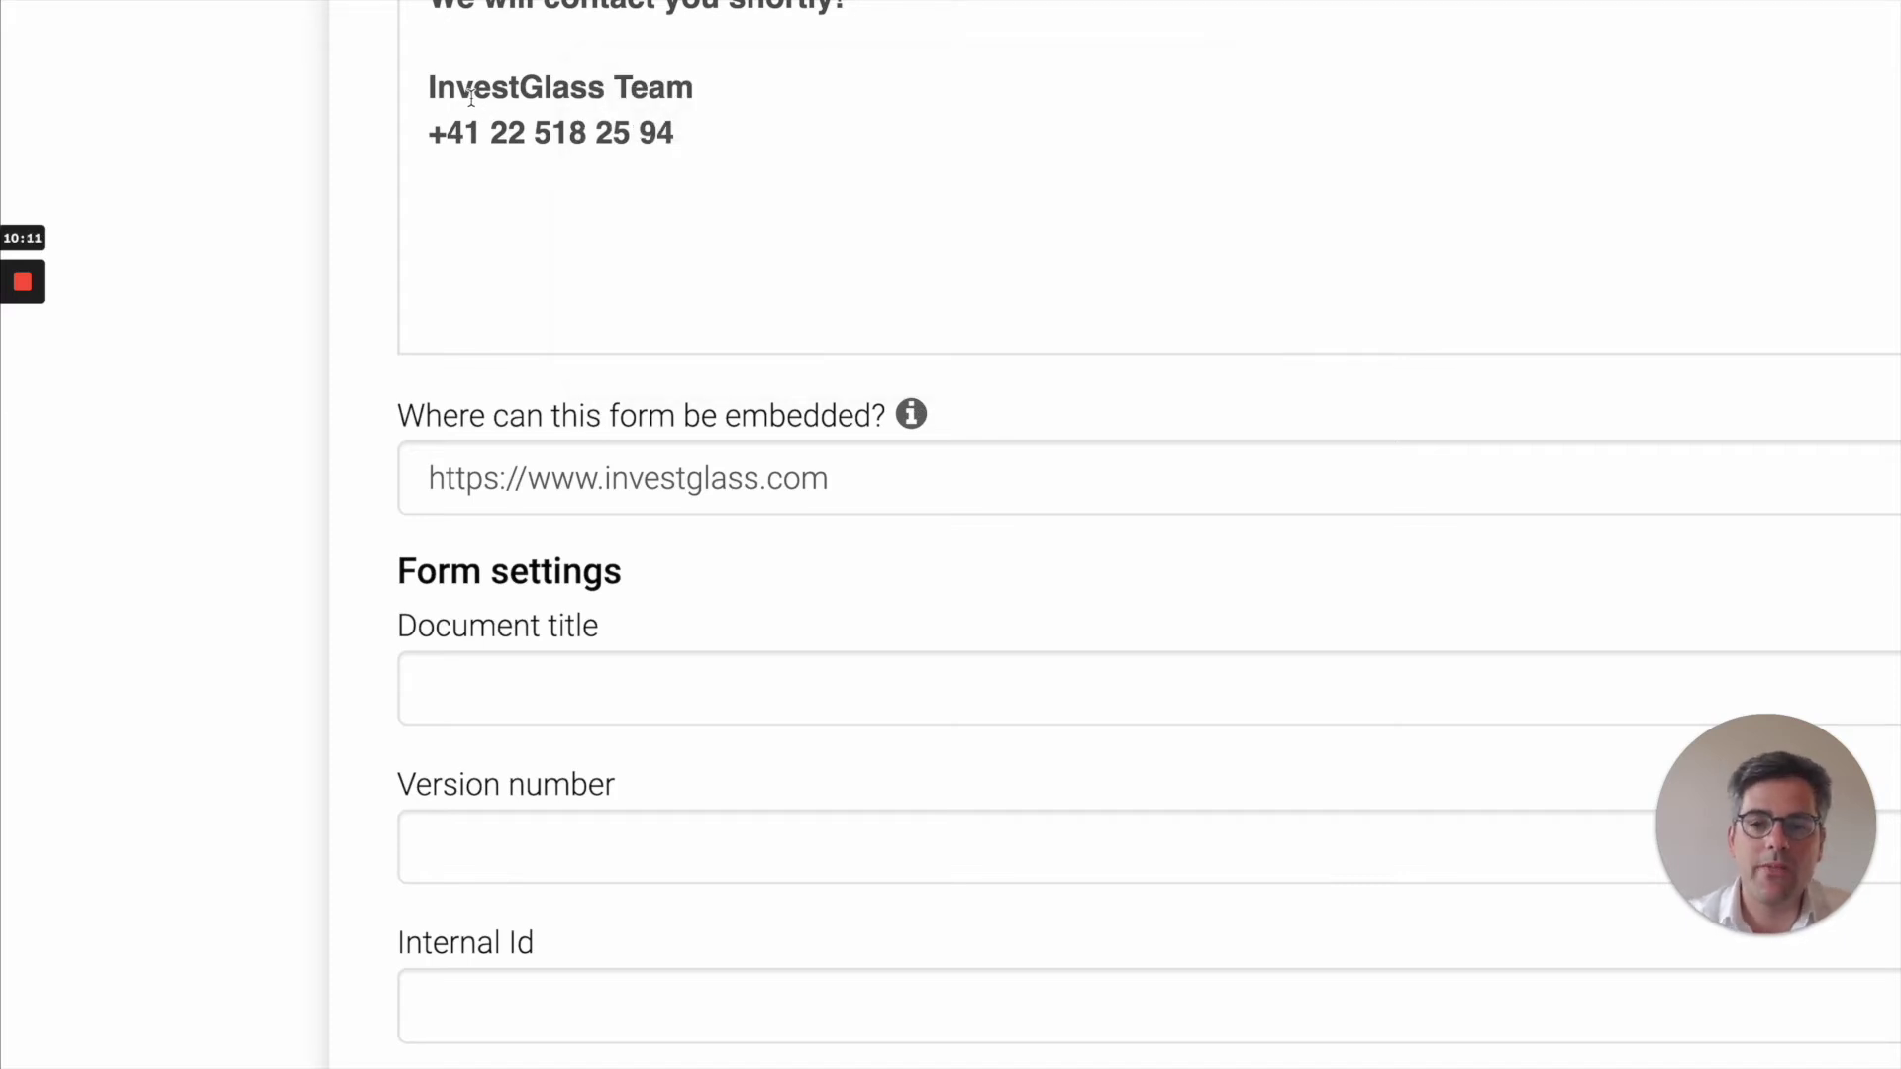
scroll(514, 430, down, 1)
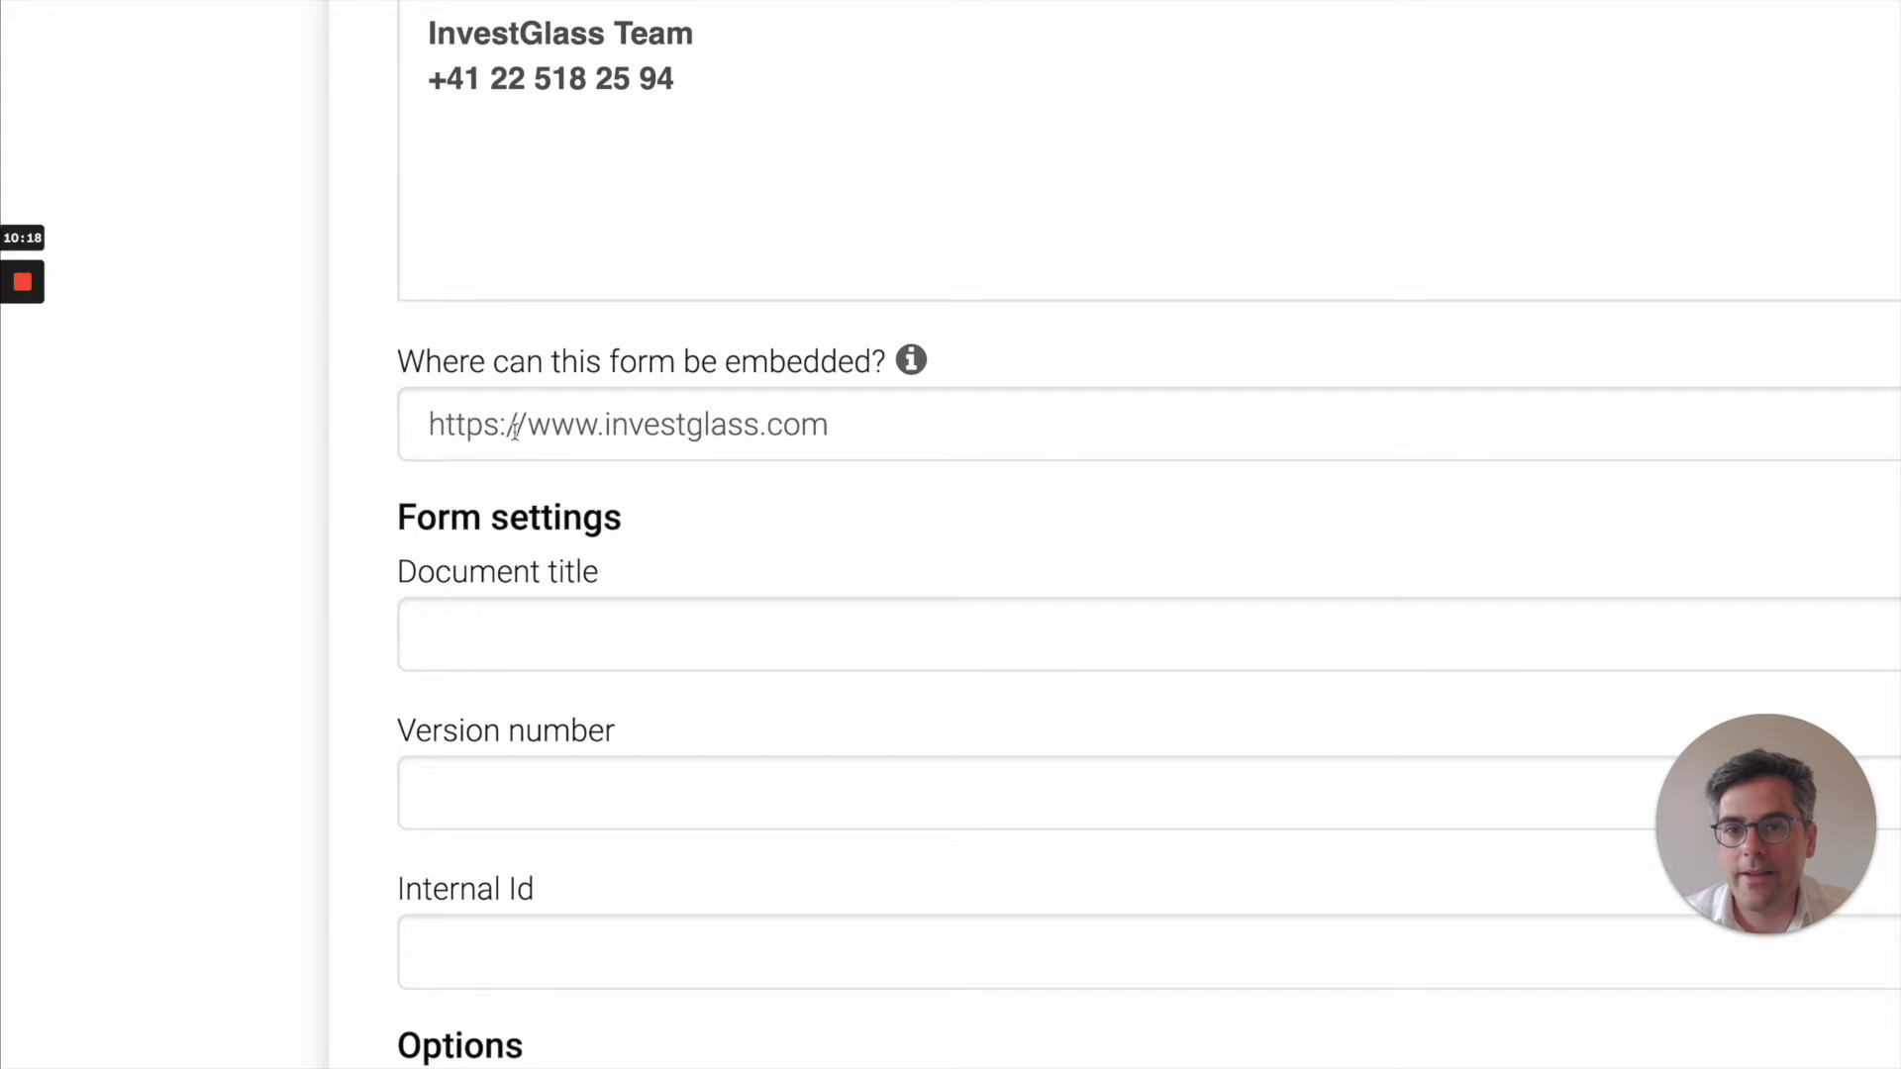
Inspect the iframe code that embeds the form on the website's demo page, and return to the form's general settings
key(ctrl+Tab)
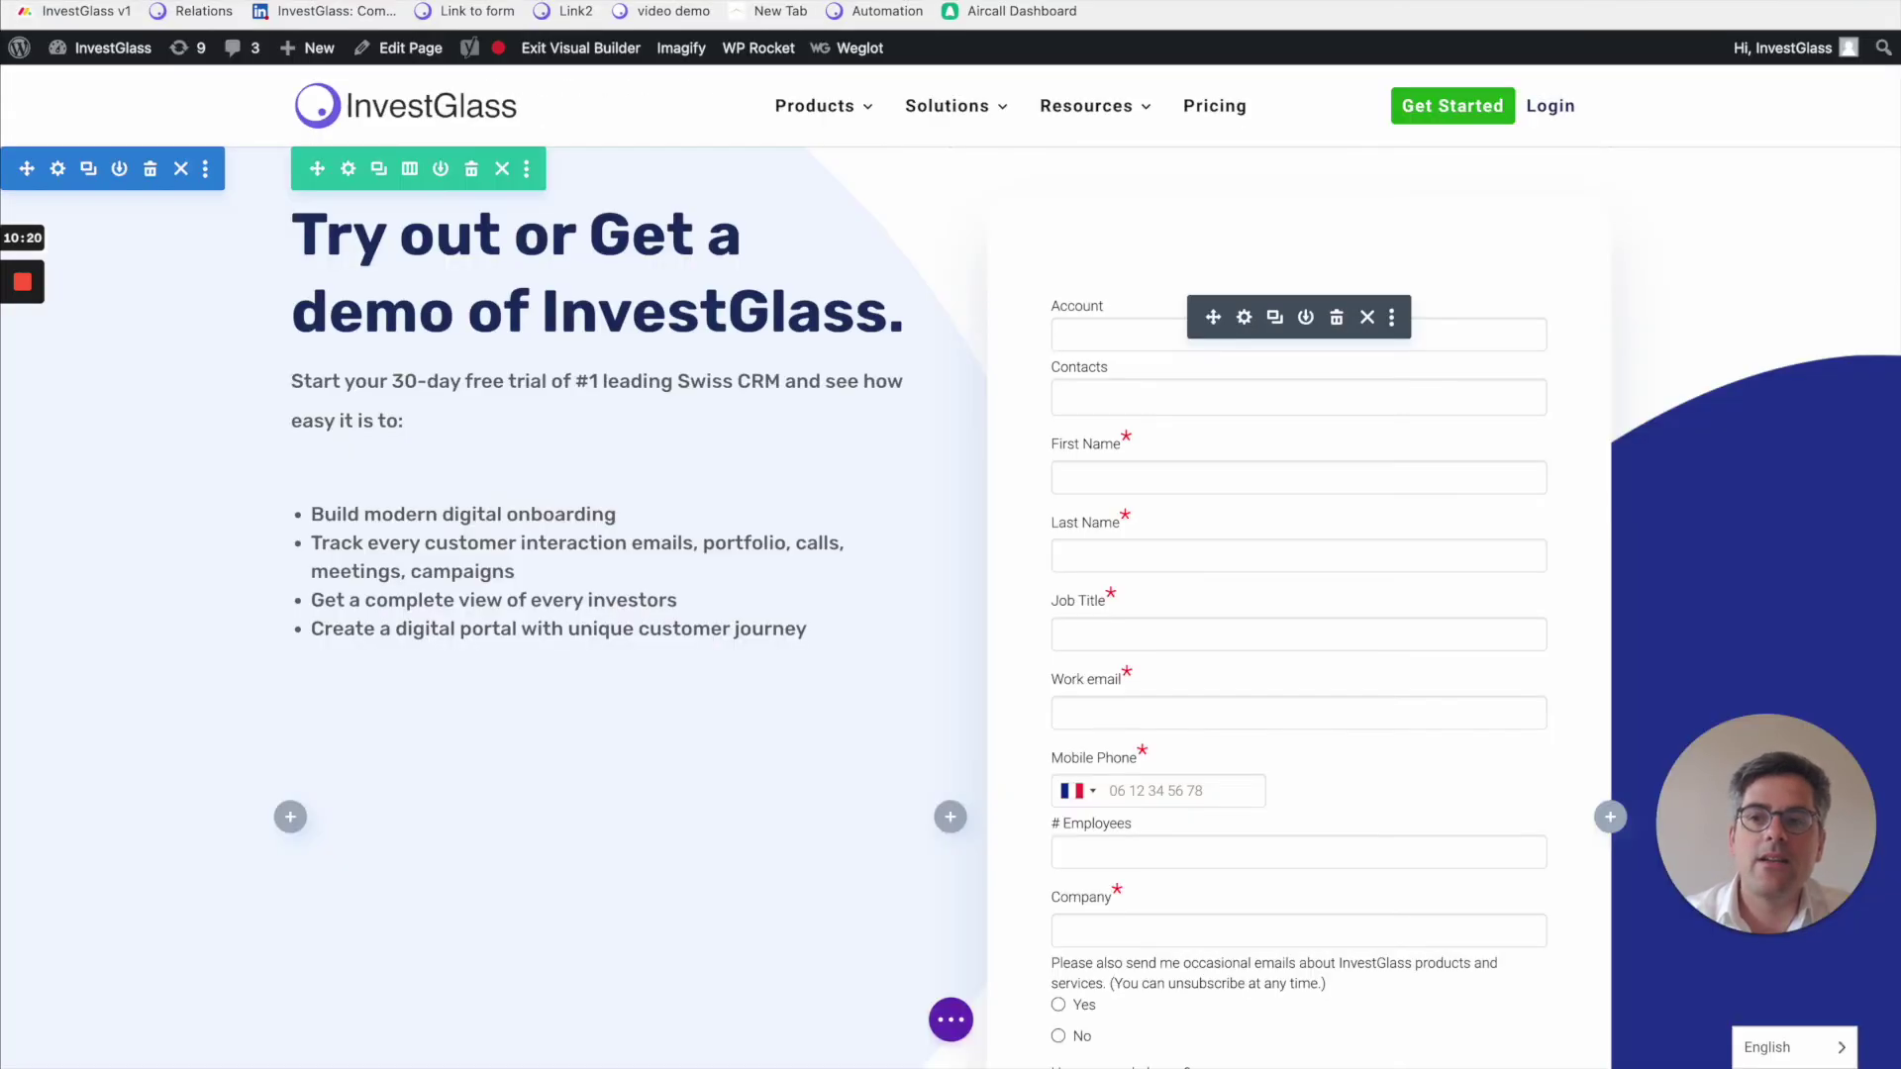
click(1243, 286)
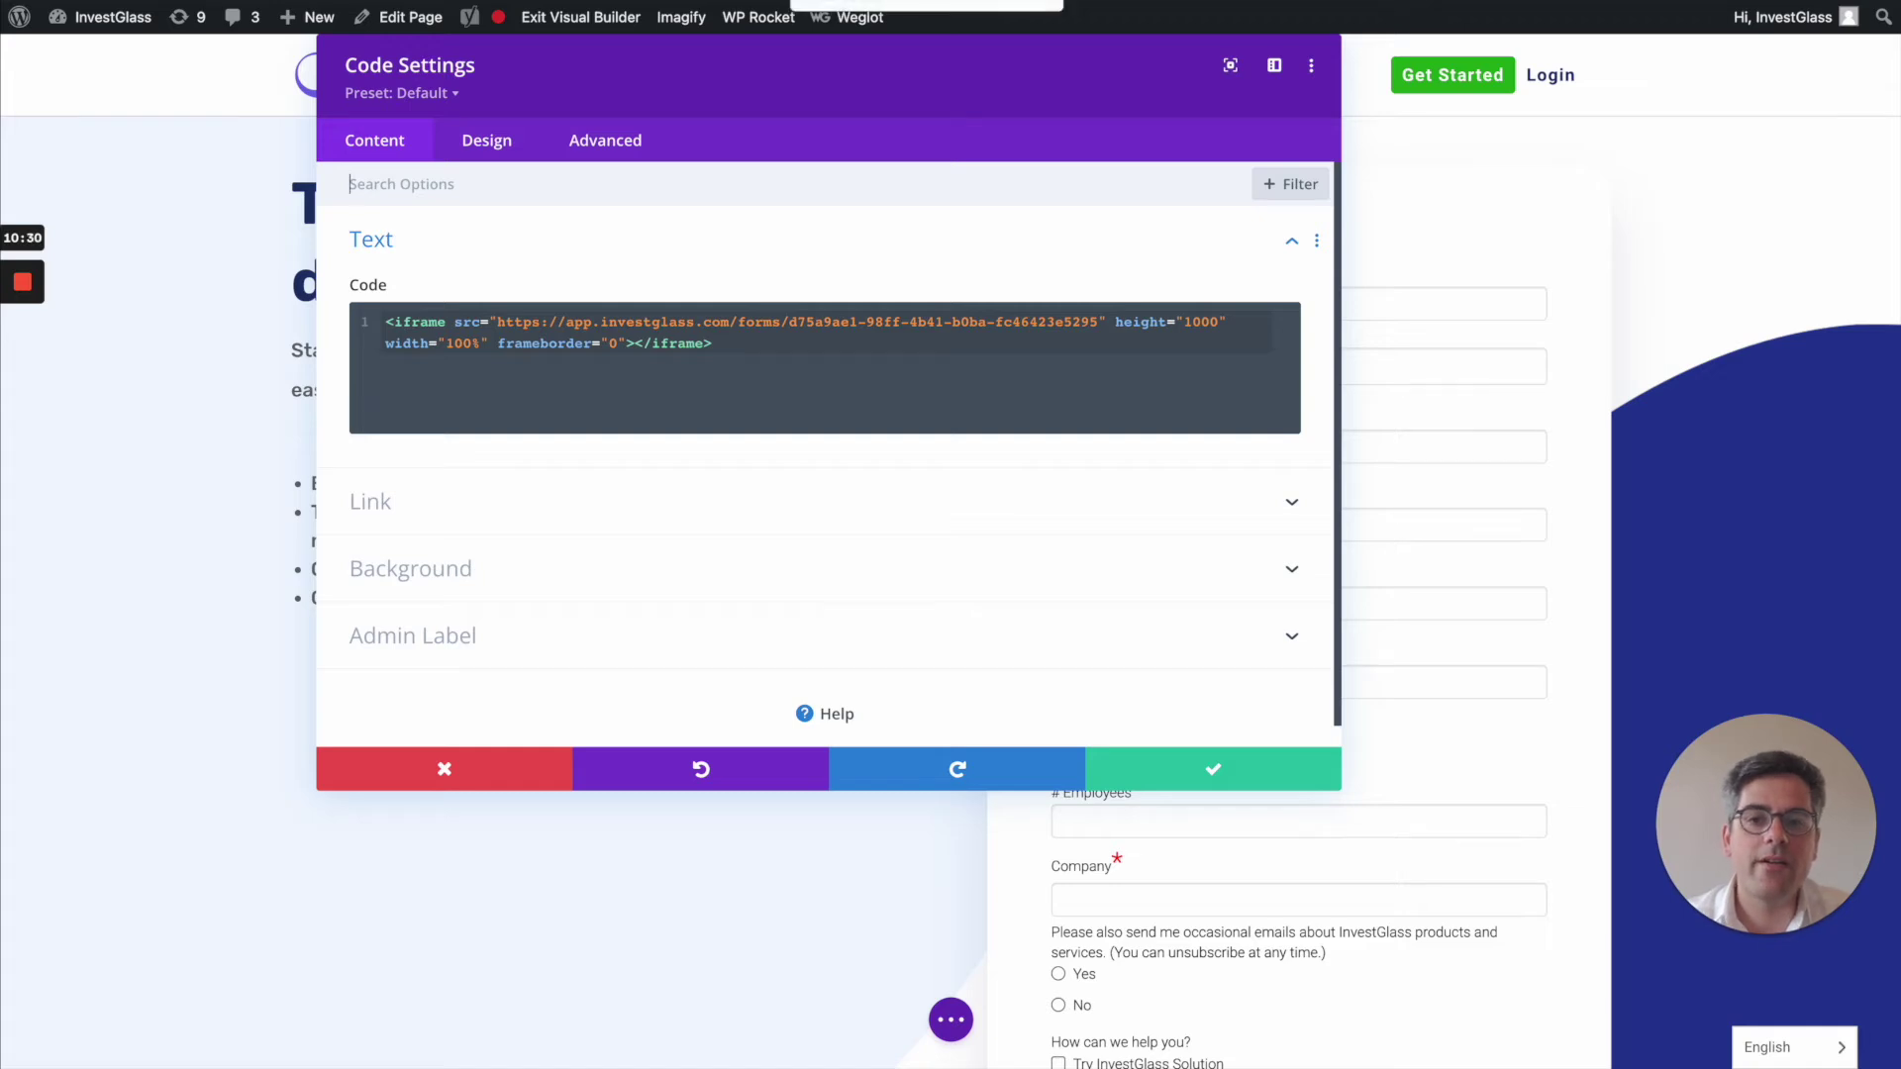
key(ctrl+Tab)
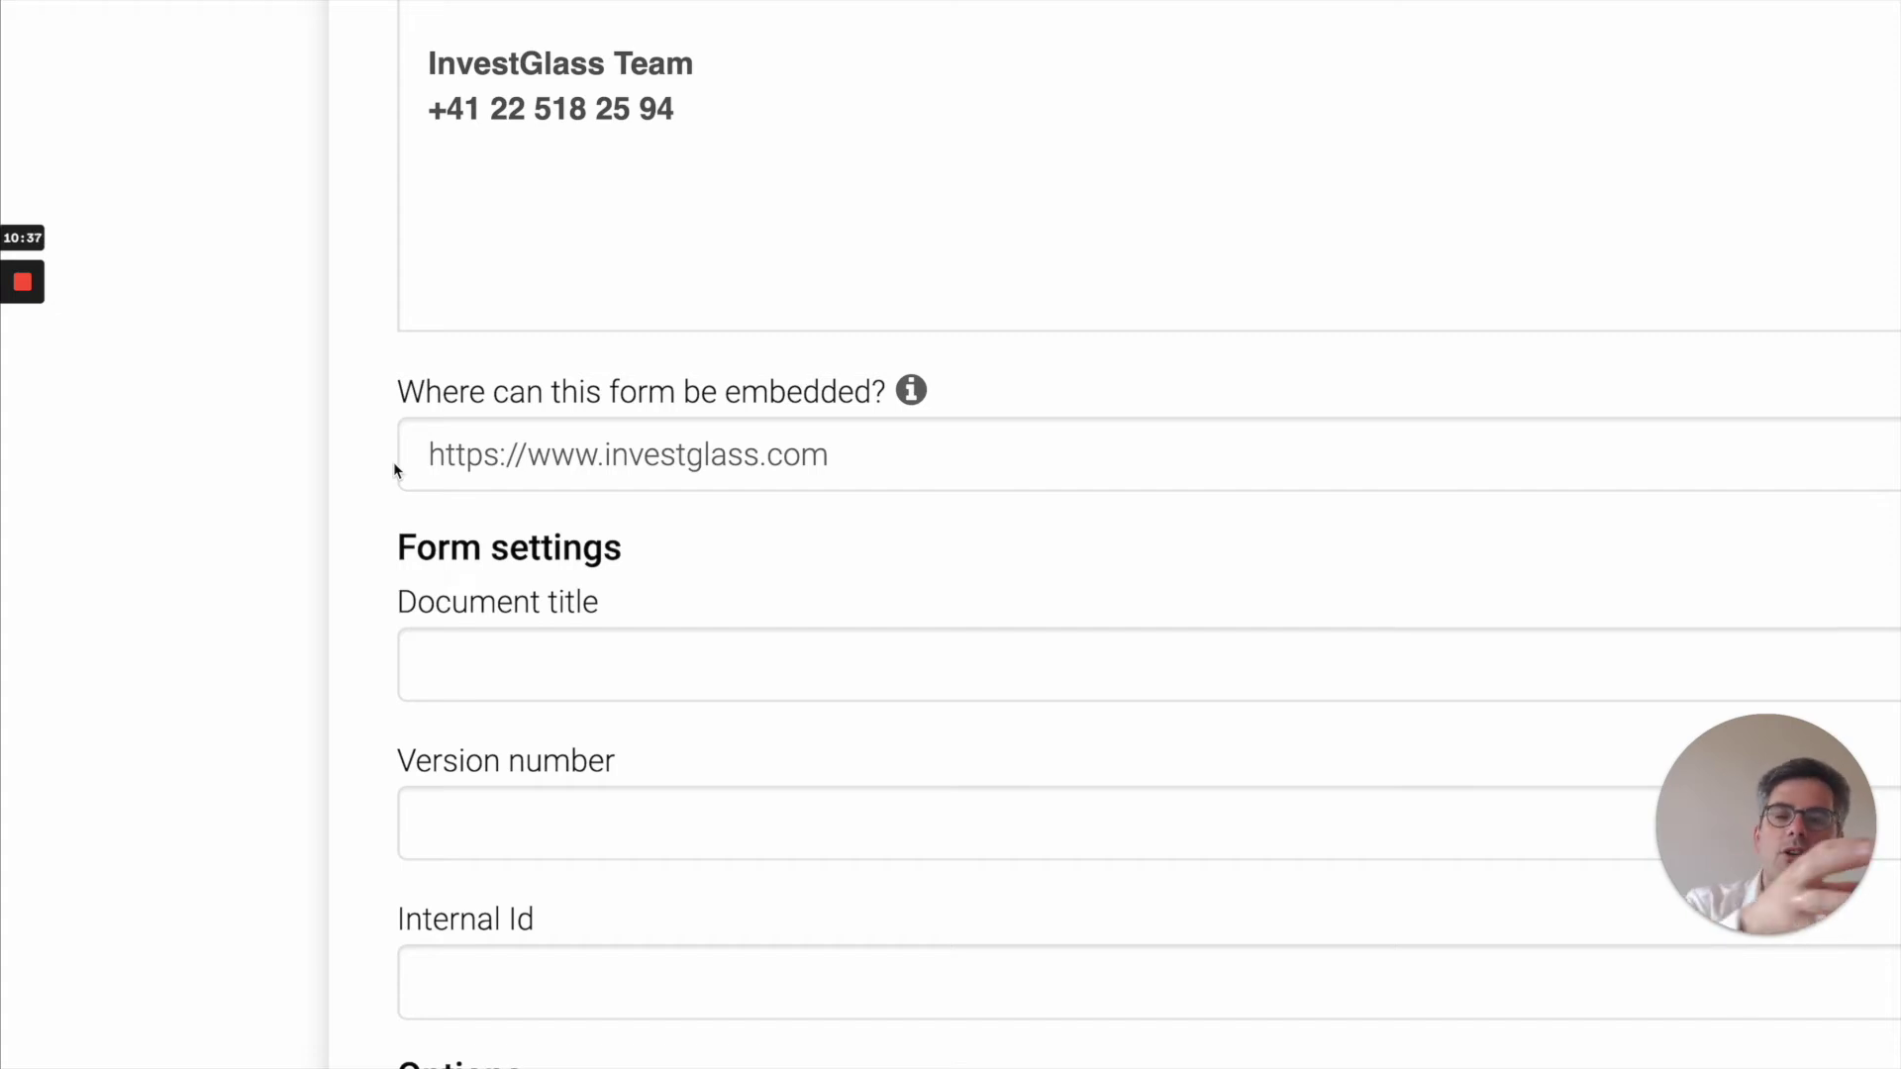
Turn on the form option Save export PDF into CRM documents
scroll(402, 717, down, 2)
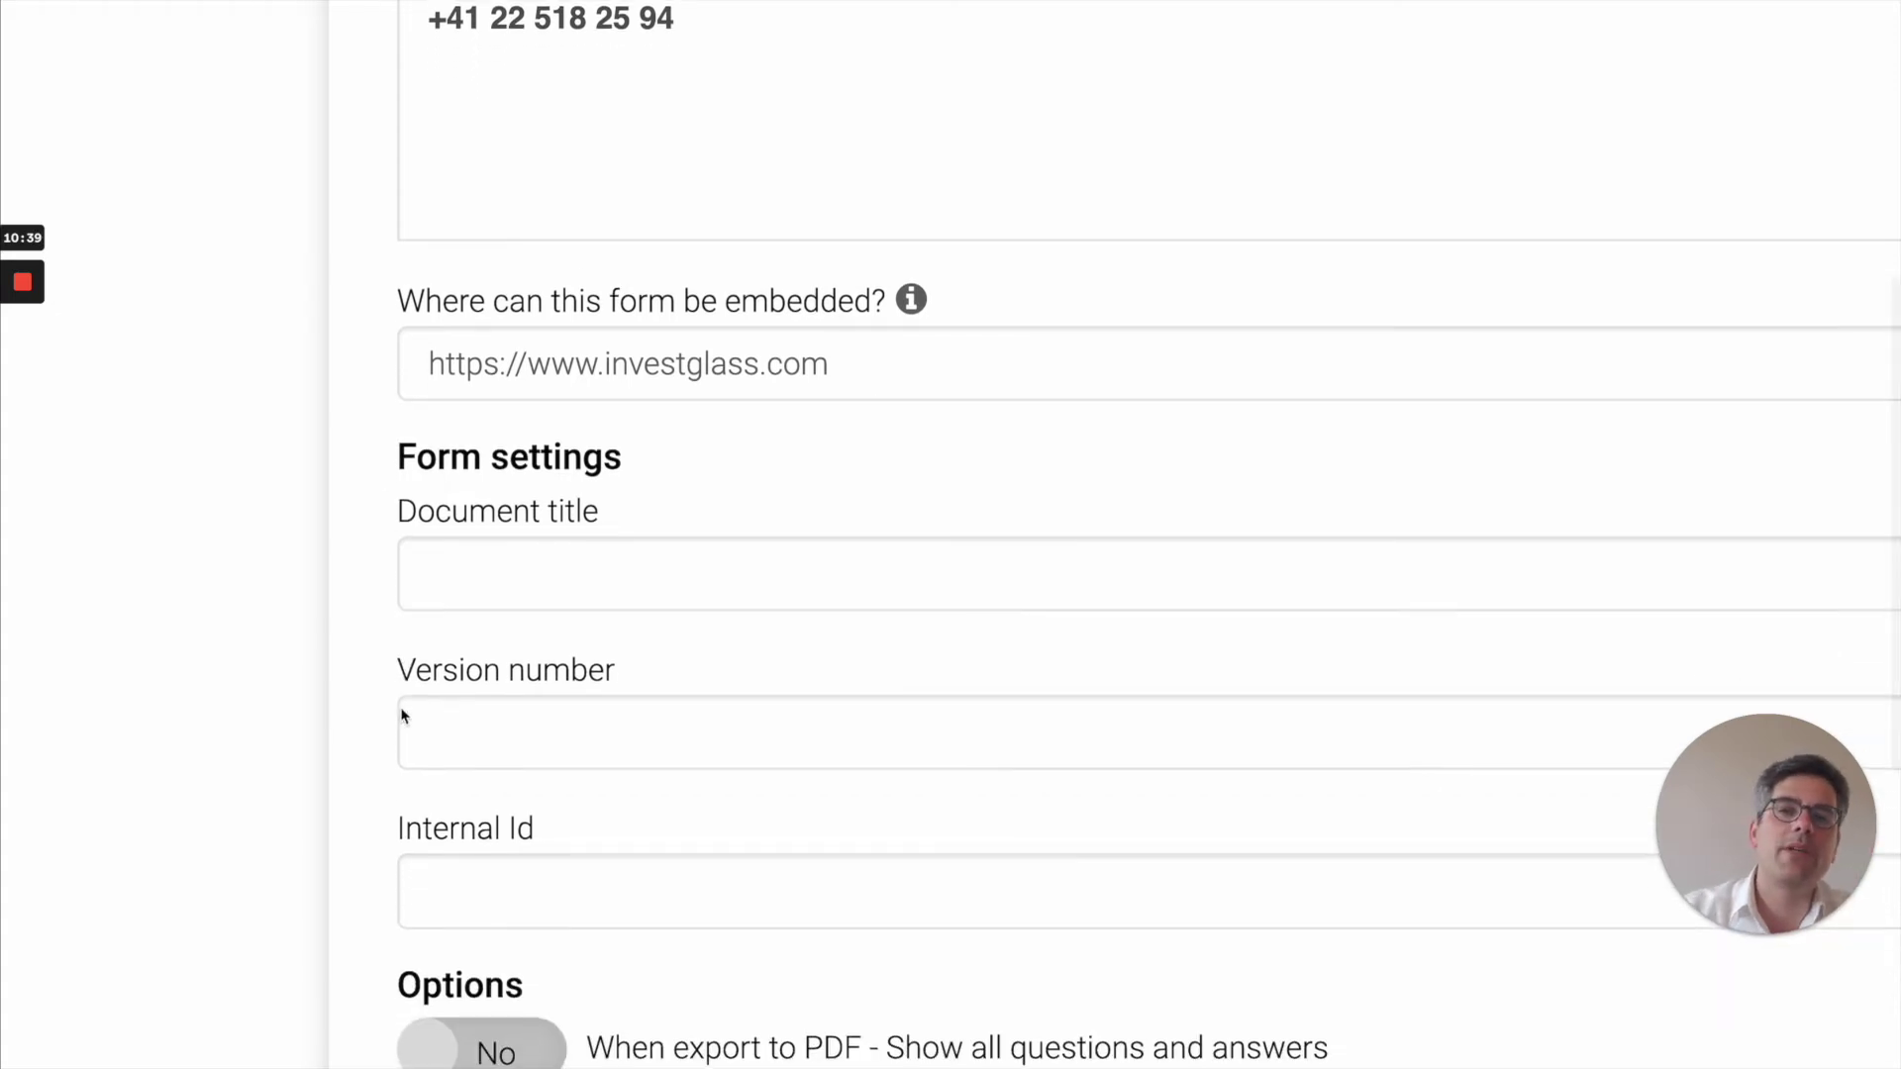
scroll(403, 715, down, 6)
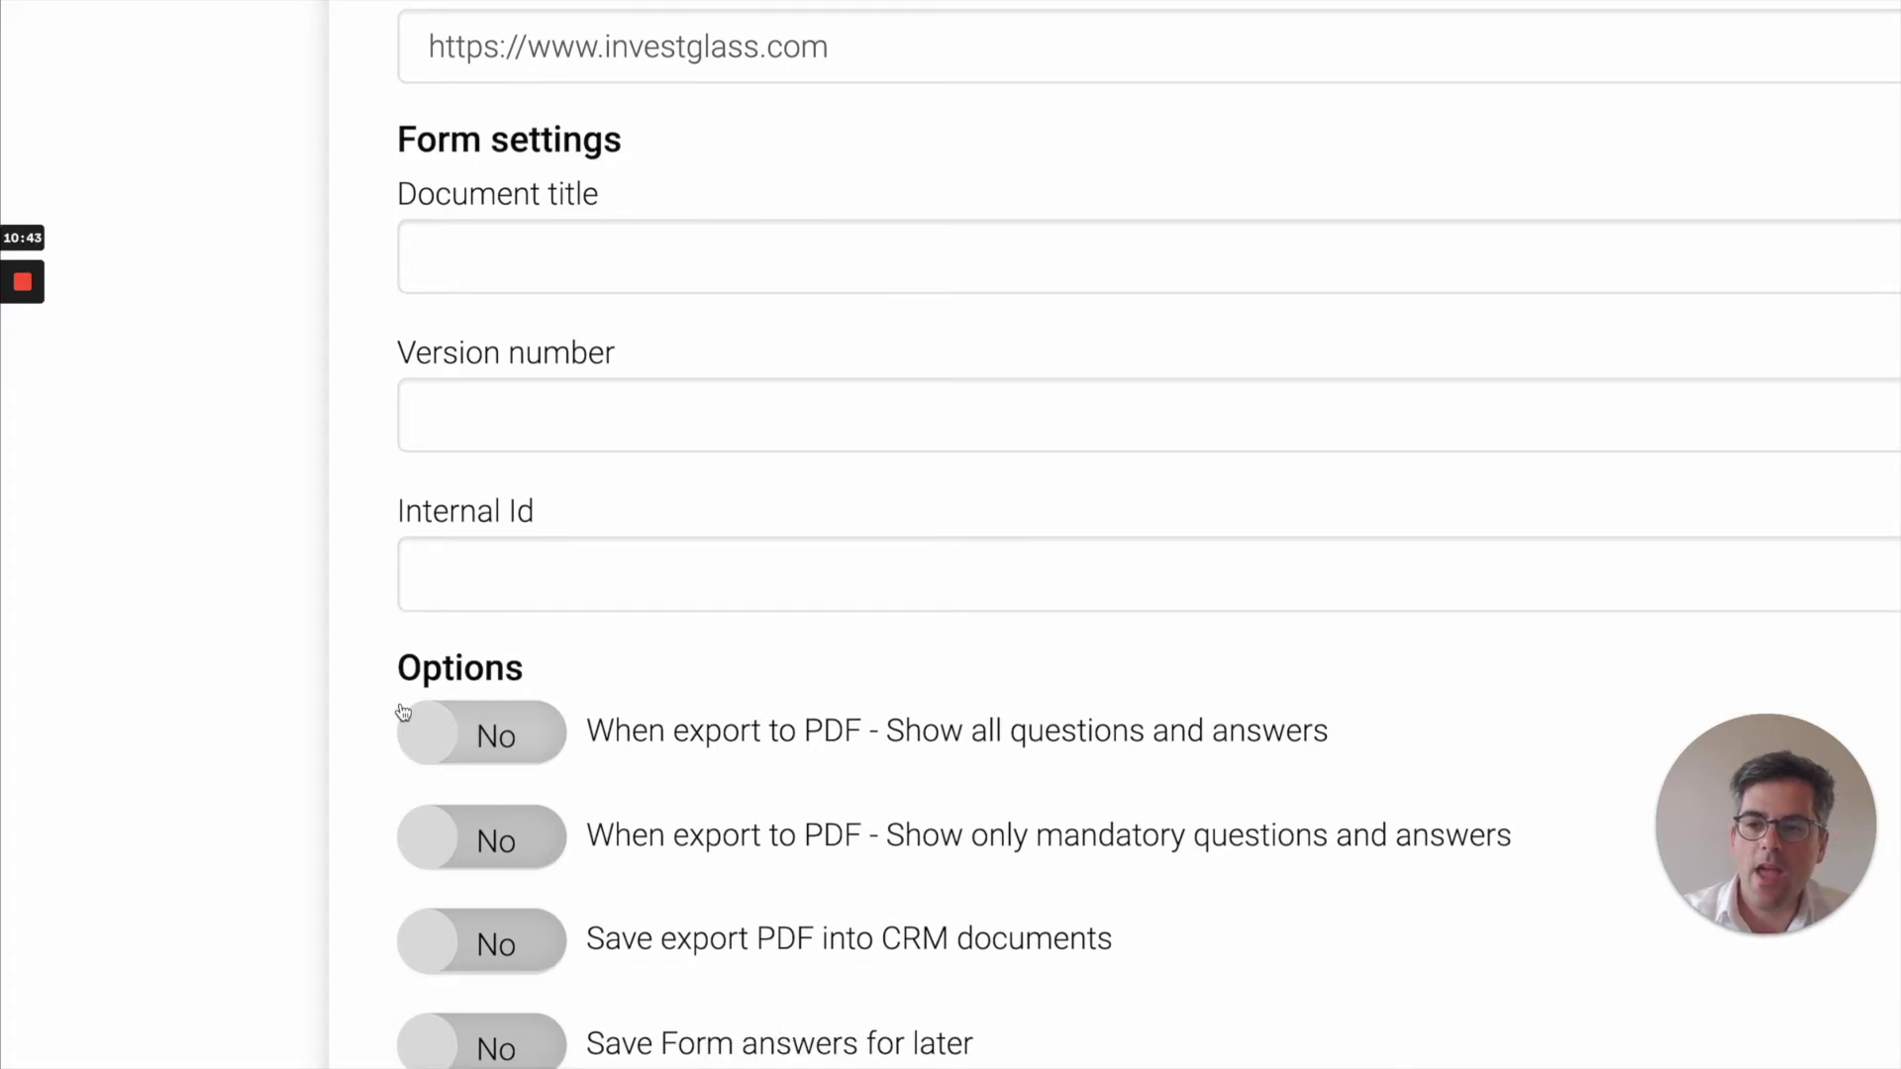
scroll(402, 713, down, 3)
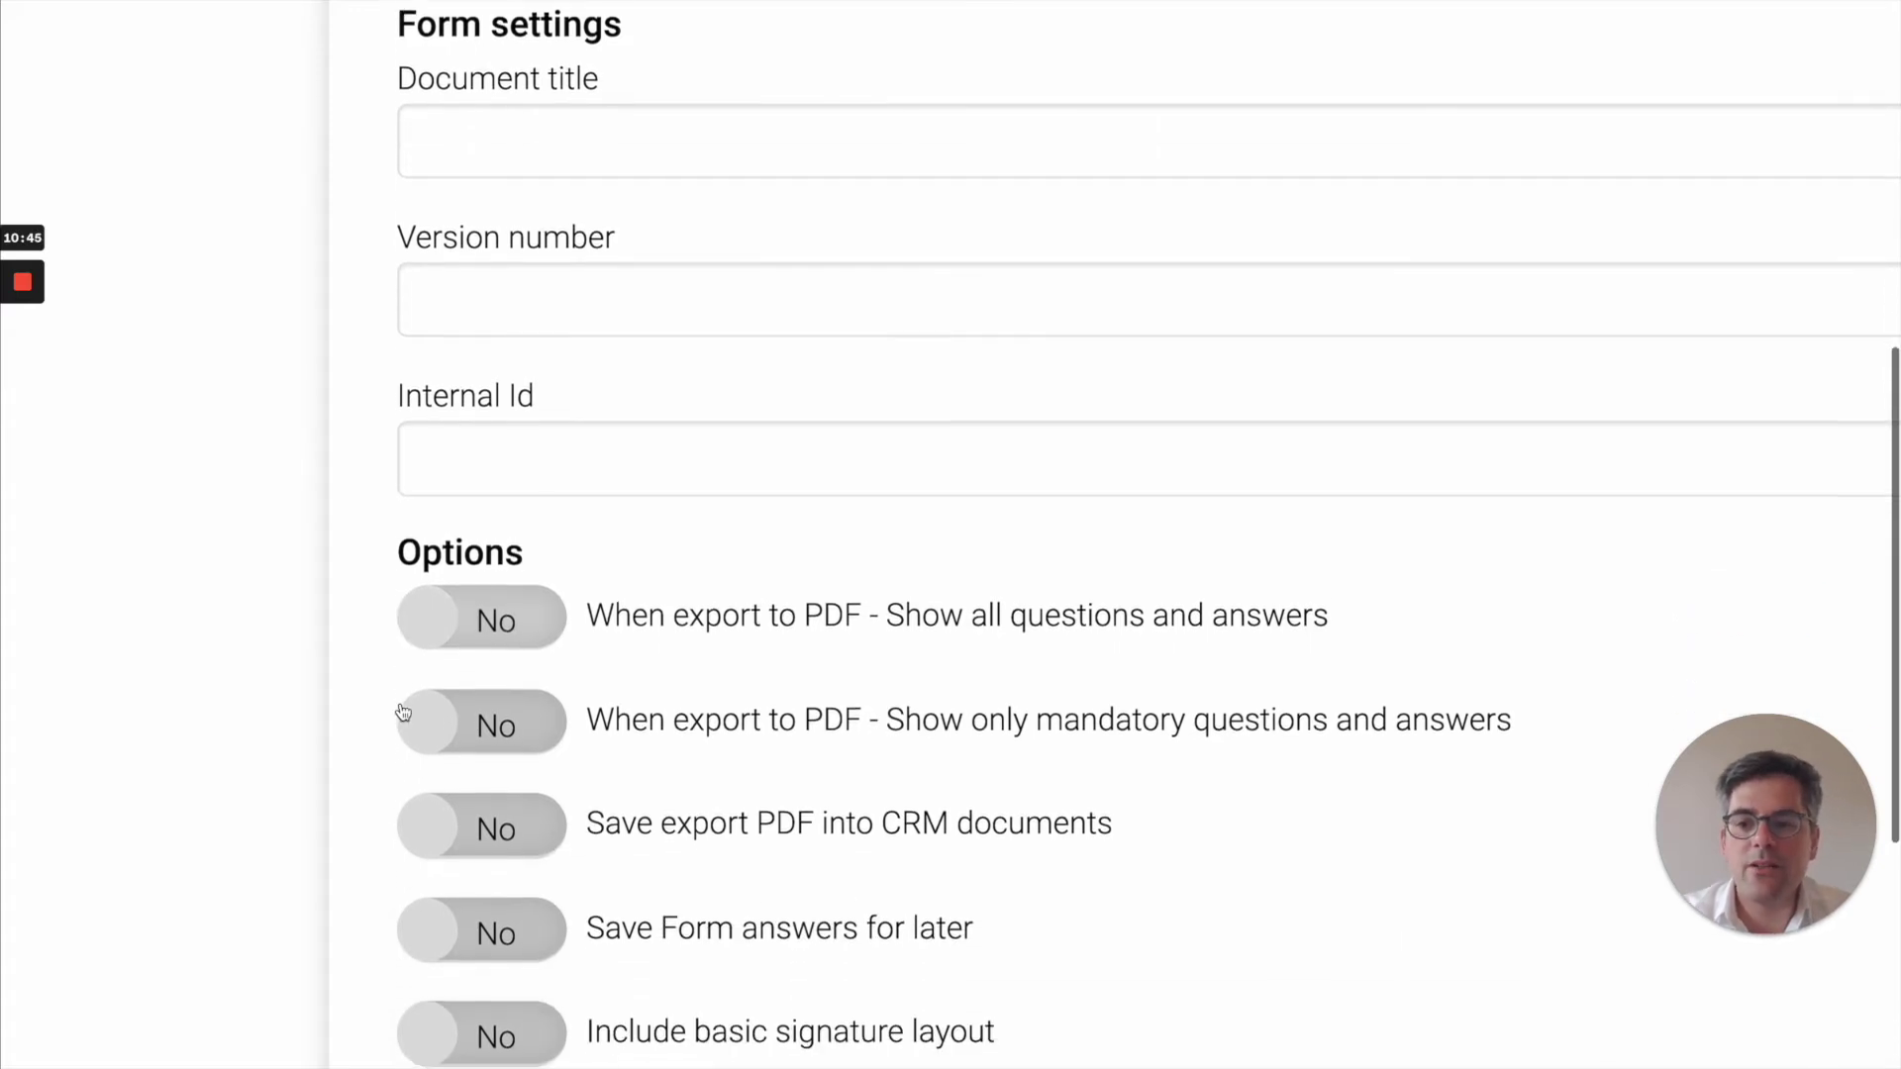
scroll(402, 713, down, 2)
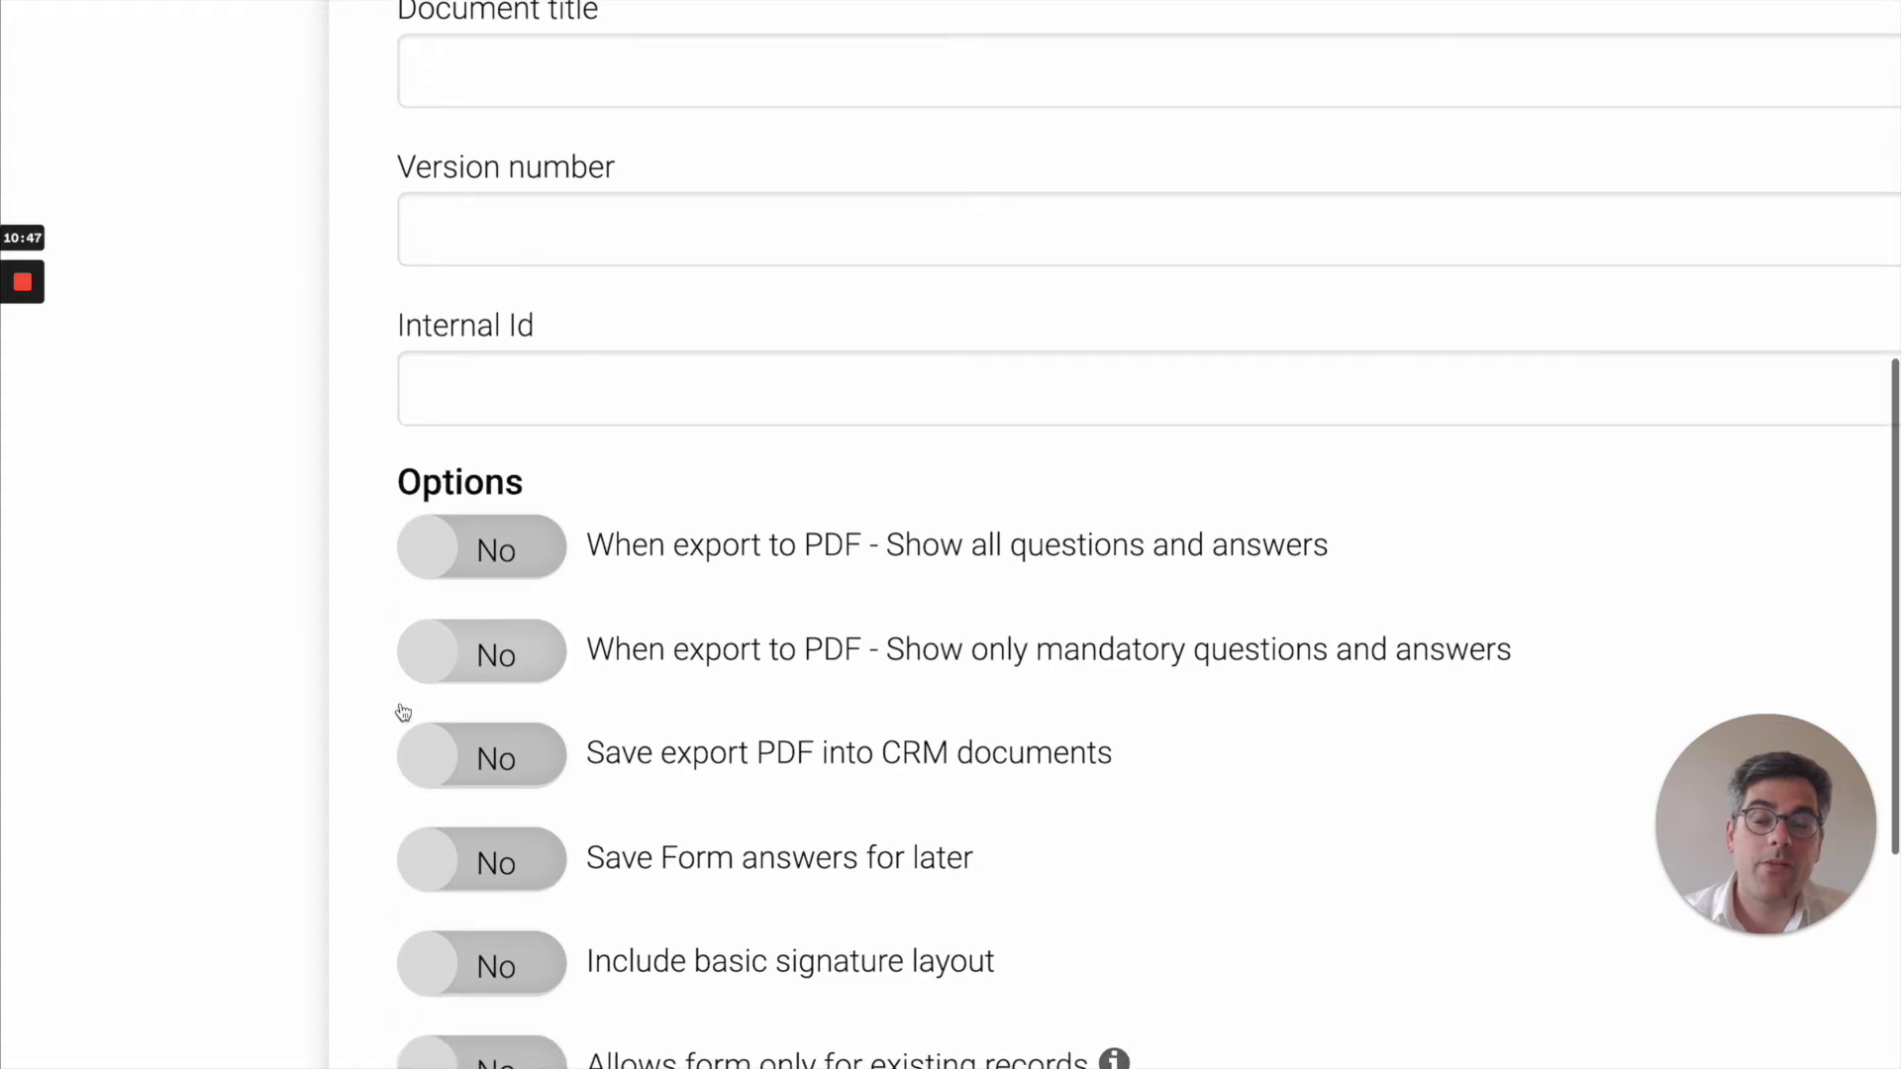
scroll(402, 713, down, 6)
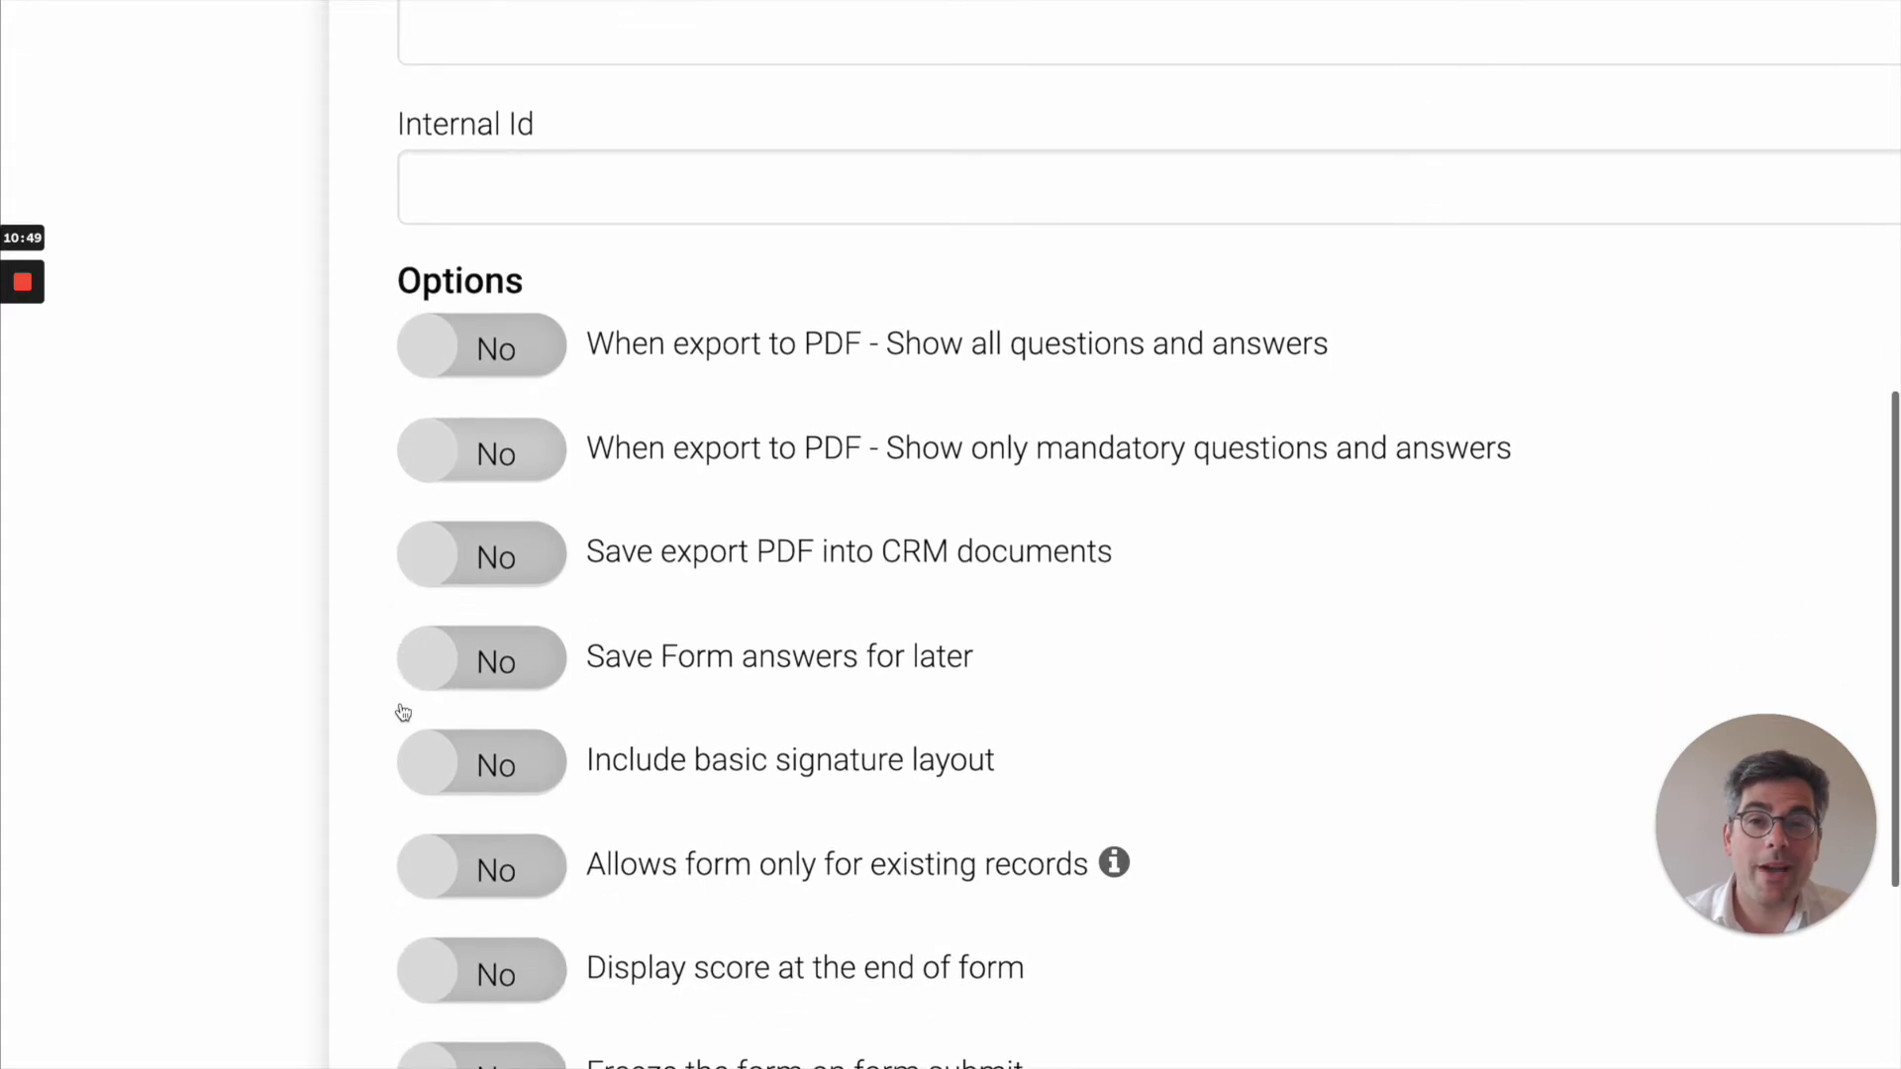
scroll(402, 713, down, 4)
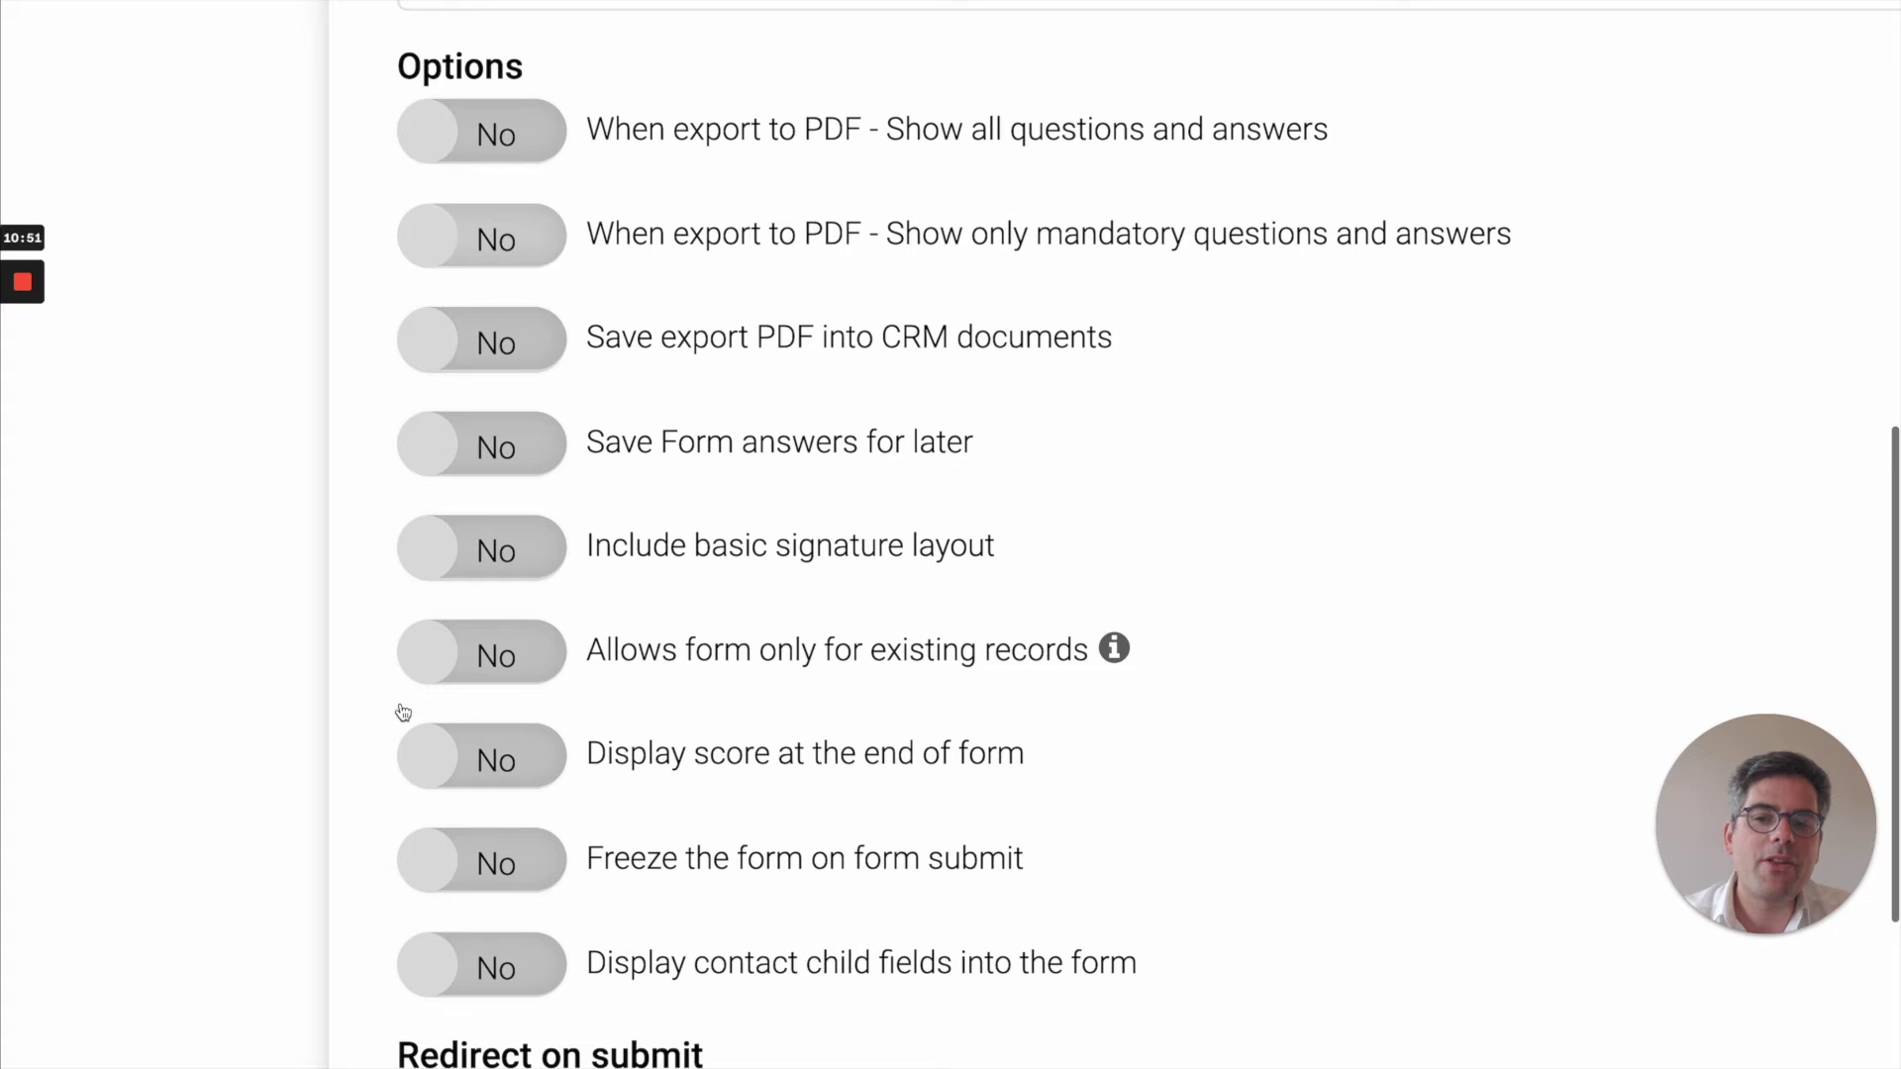
scroll(402, 713, down, 2)
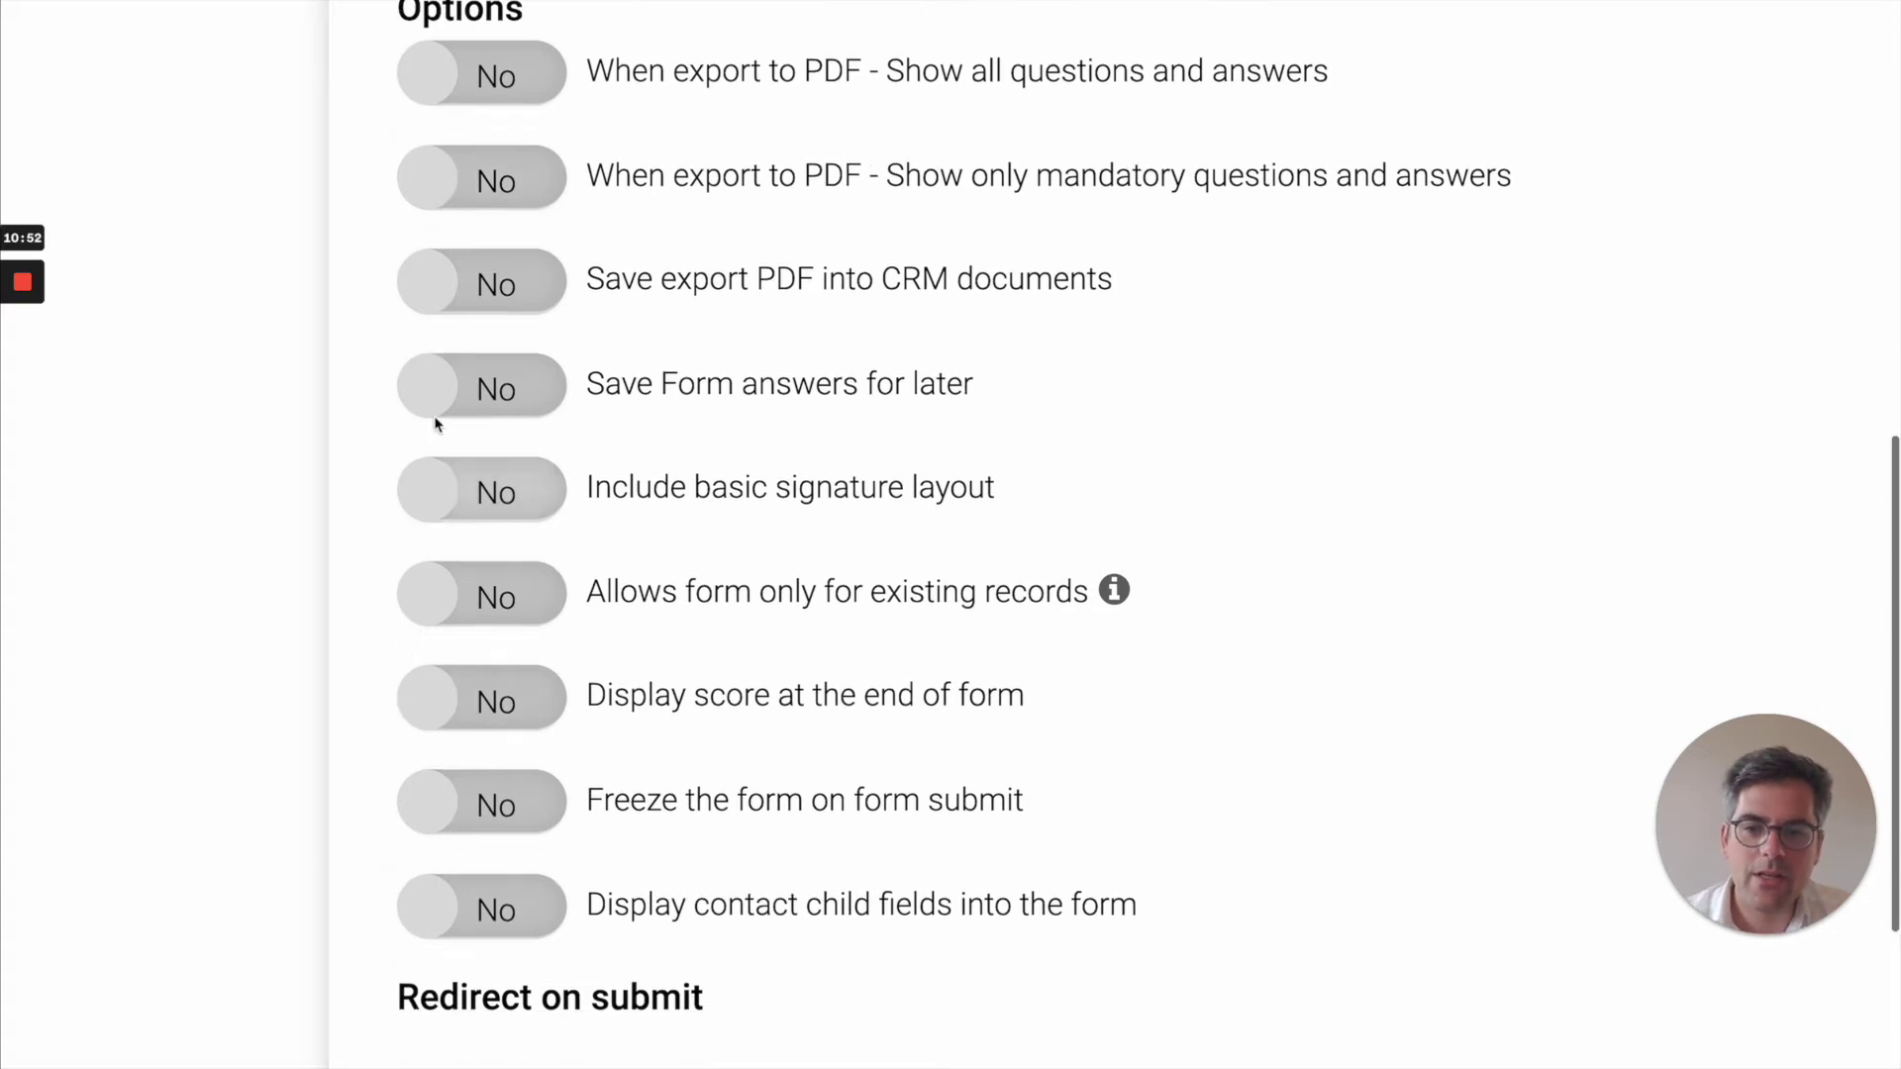
click(481, 283)
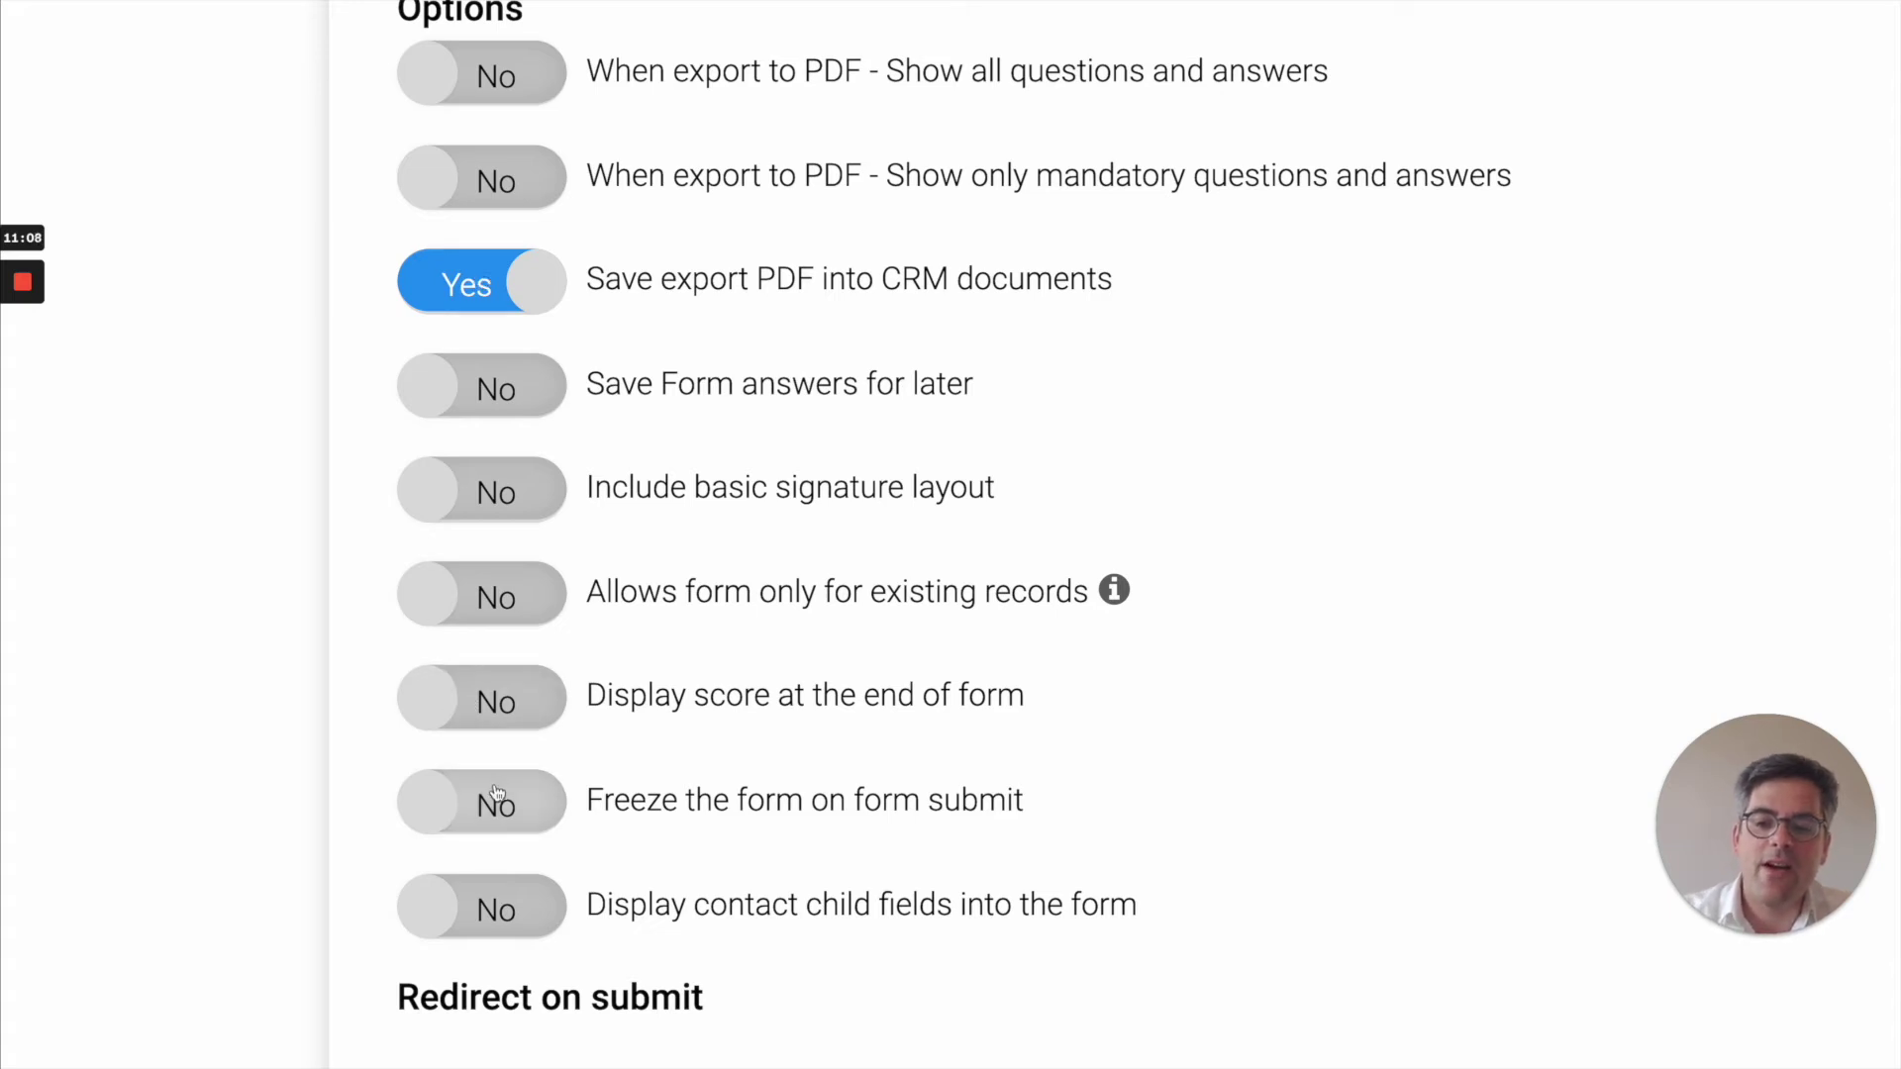
Turn on Display contact child fields into the form and review the child field and redirect-on-submit settings
click(492, 905)
scroll(500, 891, down, 2)
scroll(507, 878, down, 3)
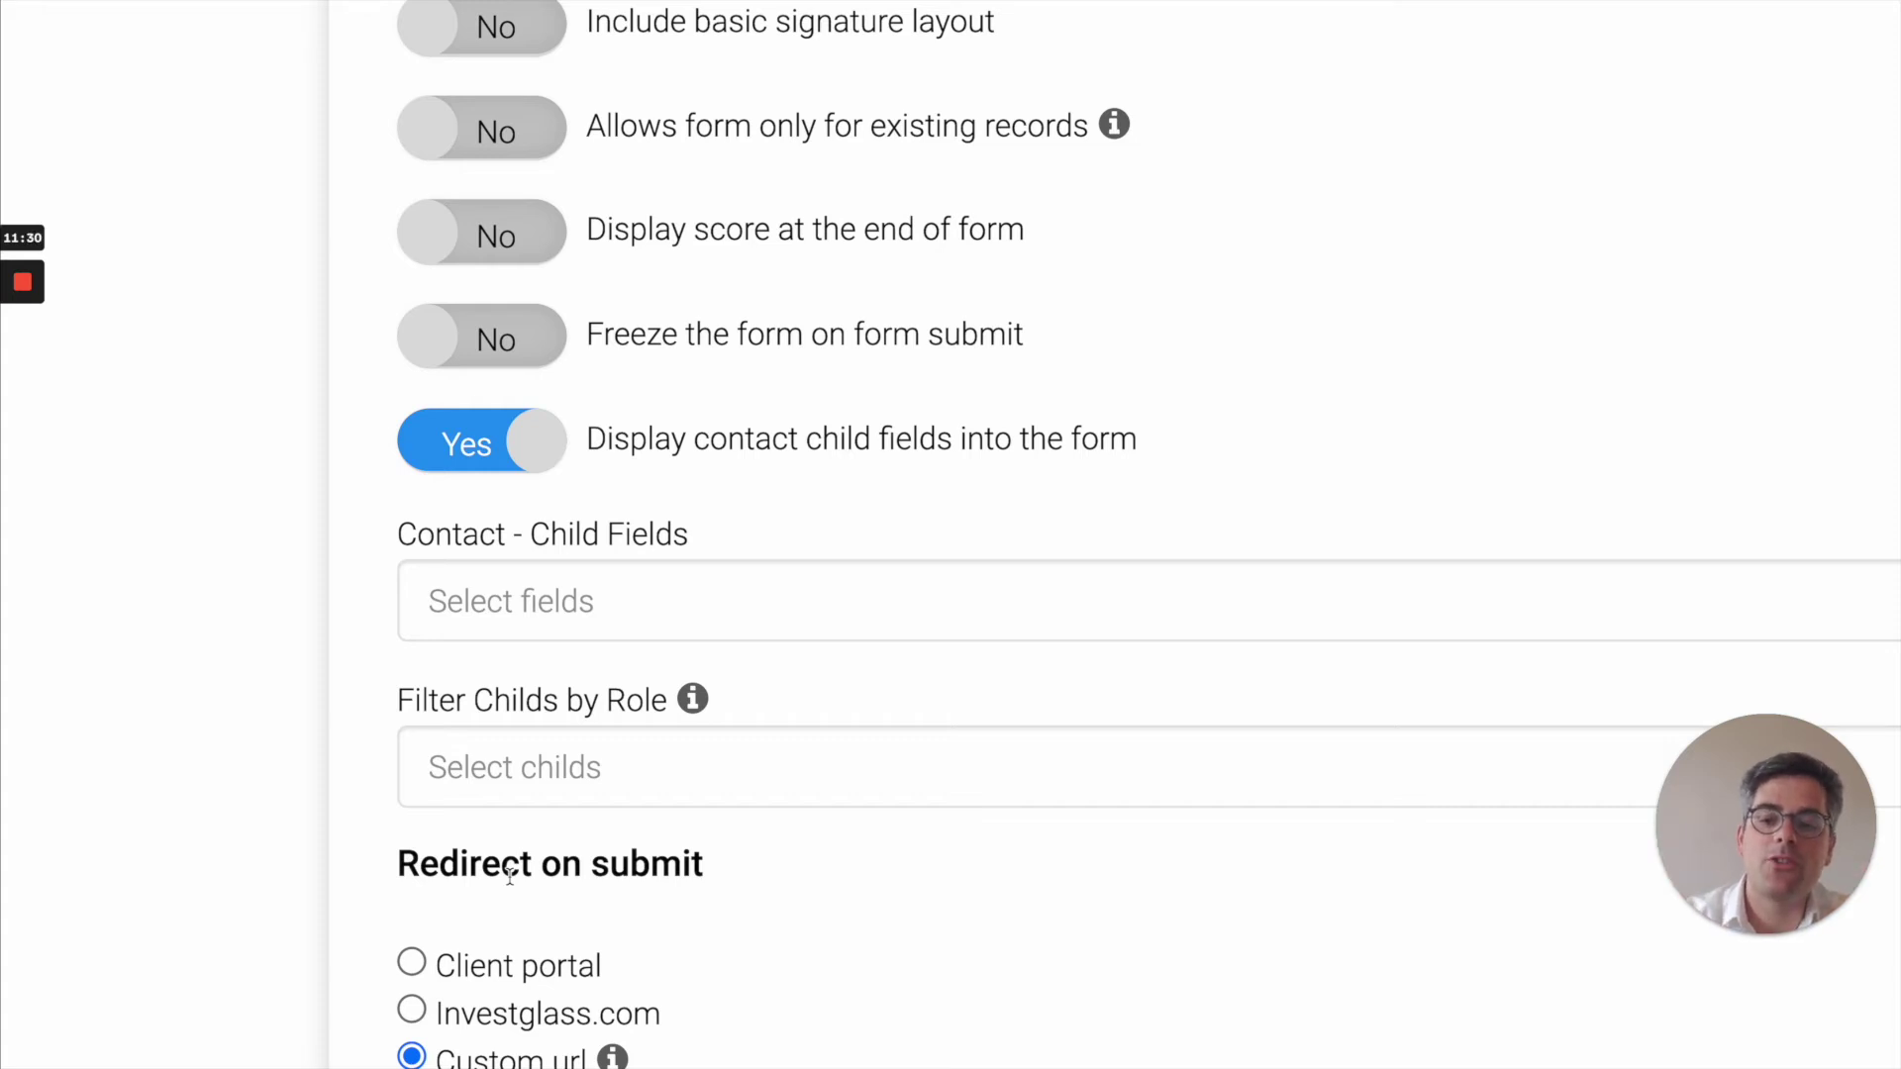
scroll(510, 876, down, 3)
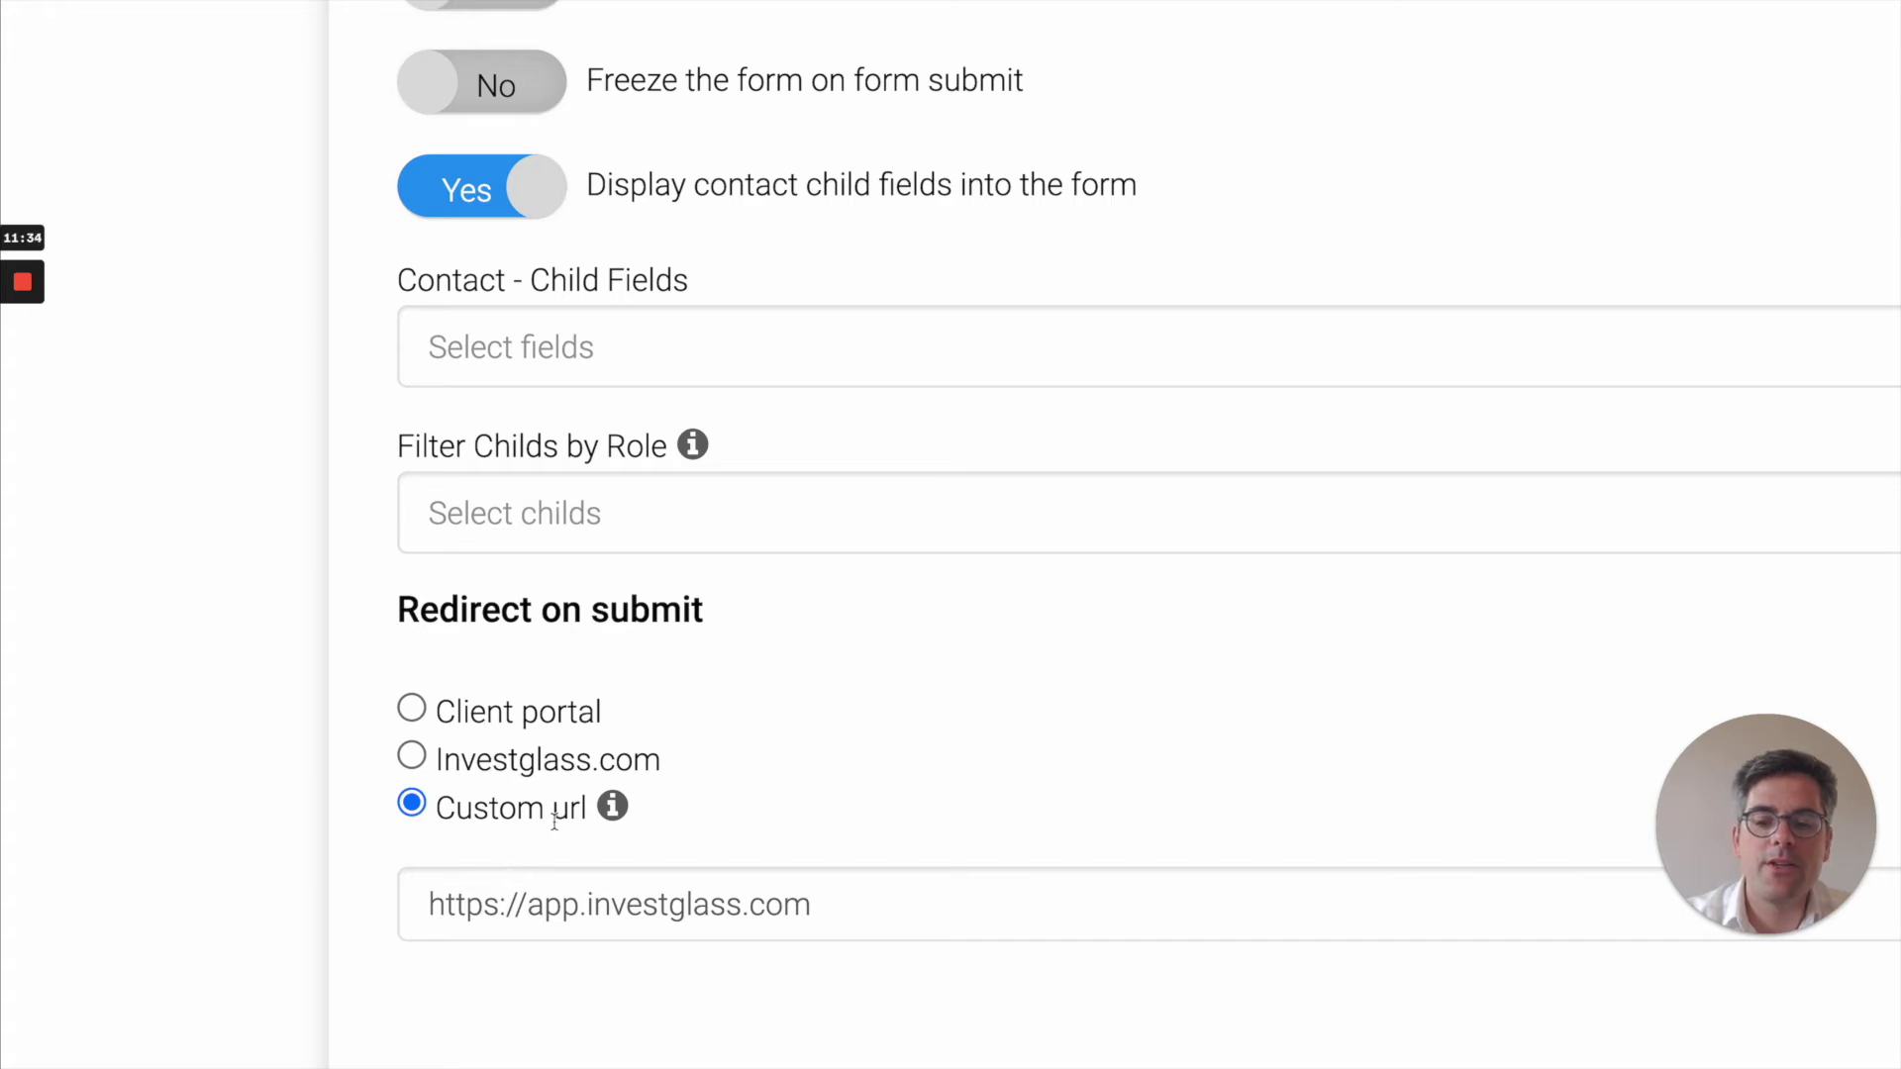
Review the form's design settings, including the available button shapes and button positions
scroll(1117, 510, up, 15)
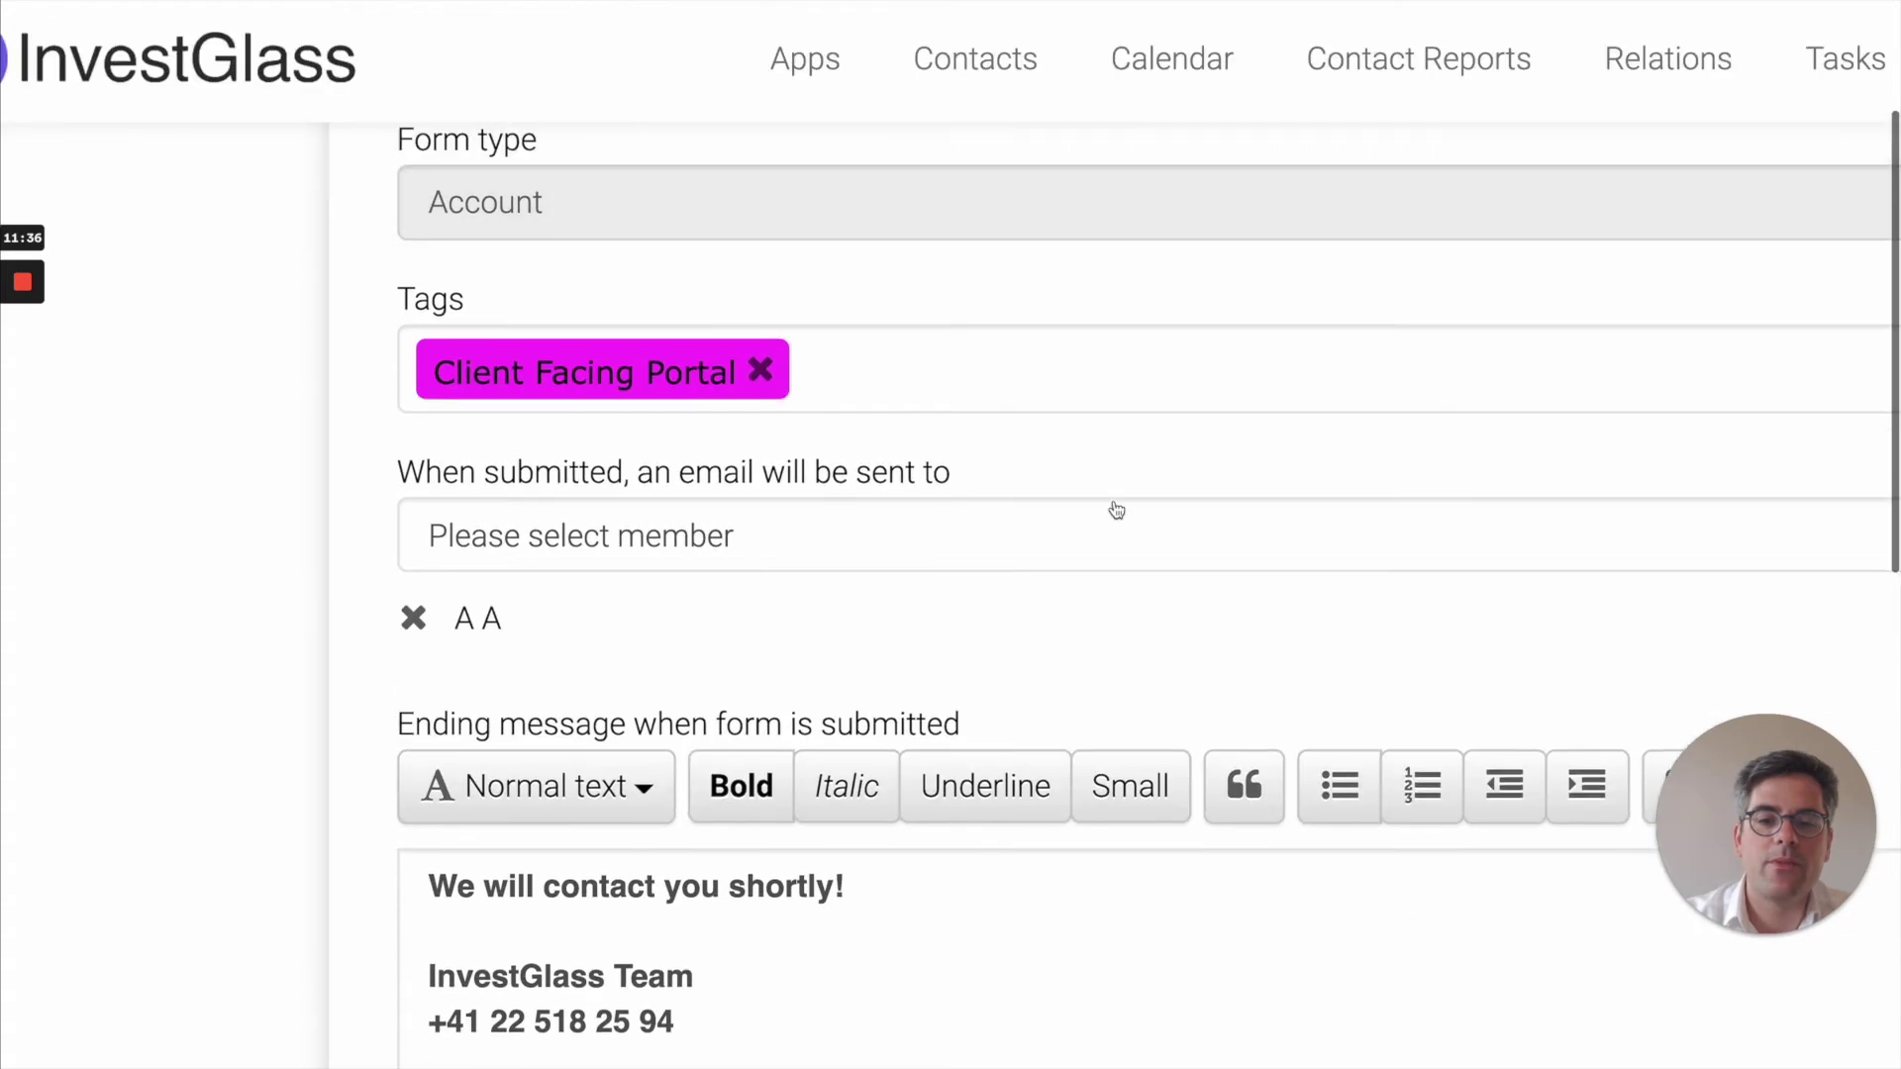
scroll(1117, 508, up, 4)
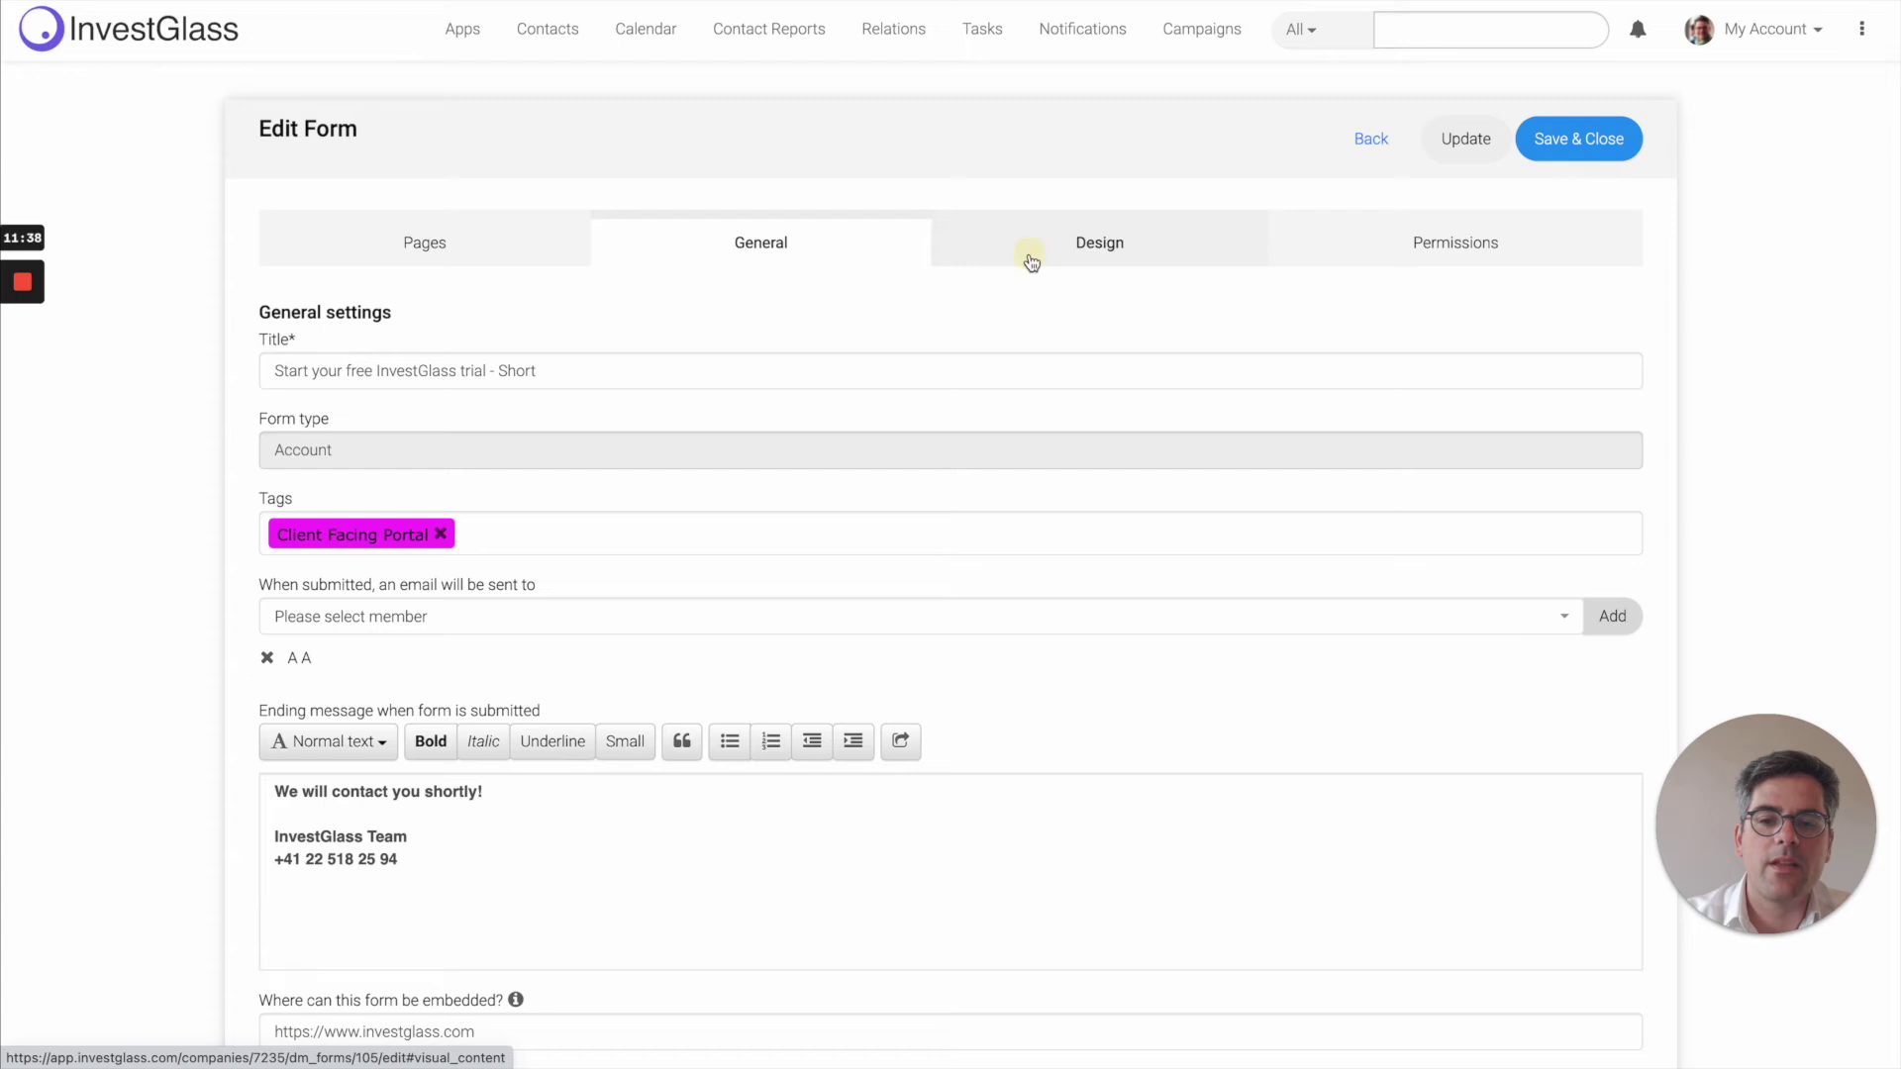
click(1026, 256)
scroll(968, 613, down, 2)
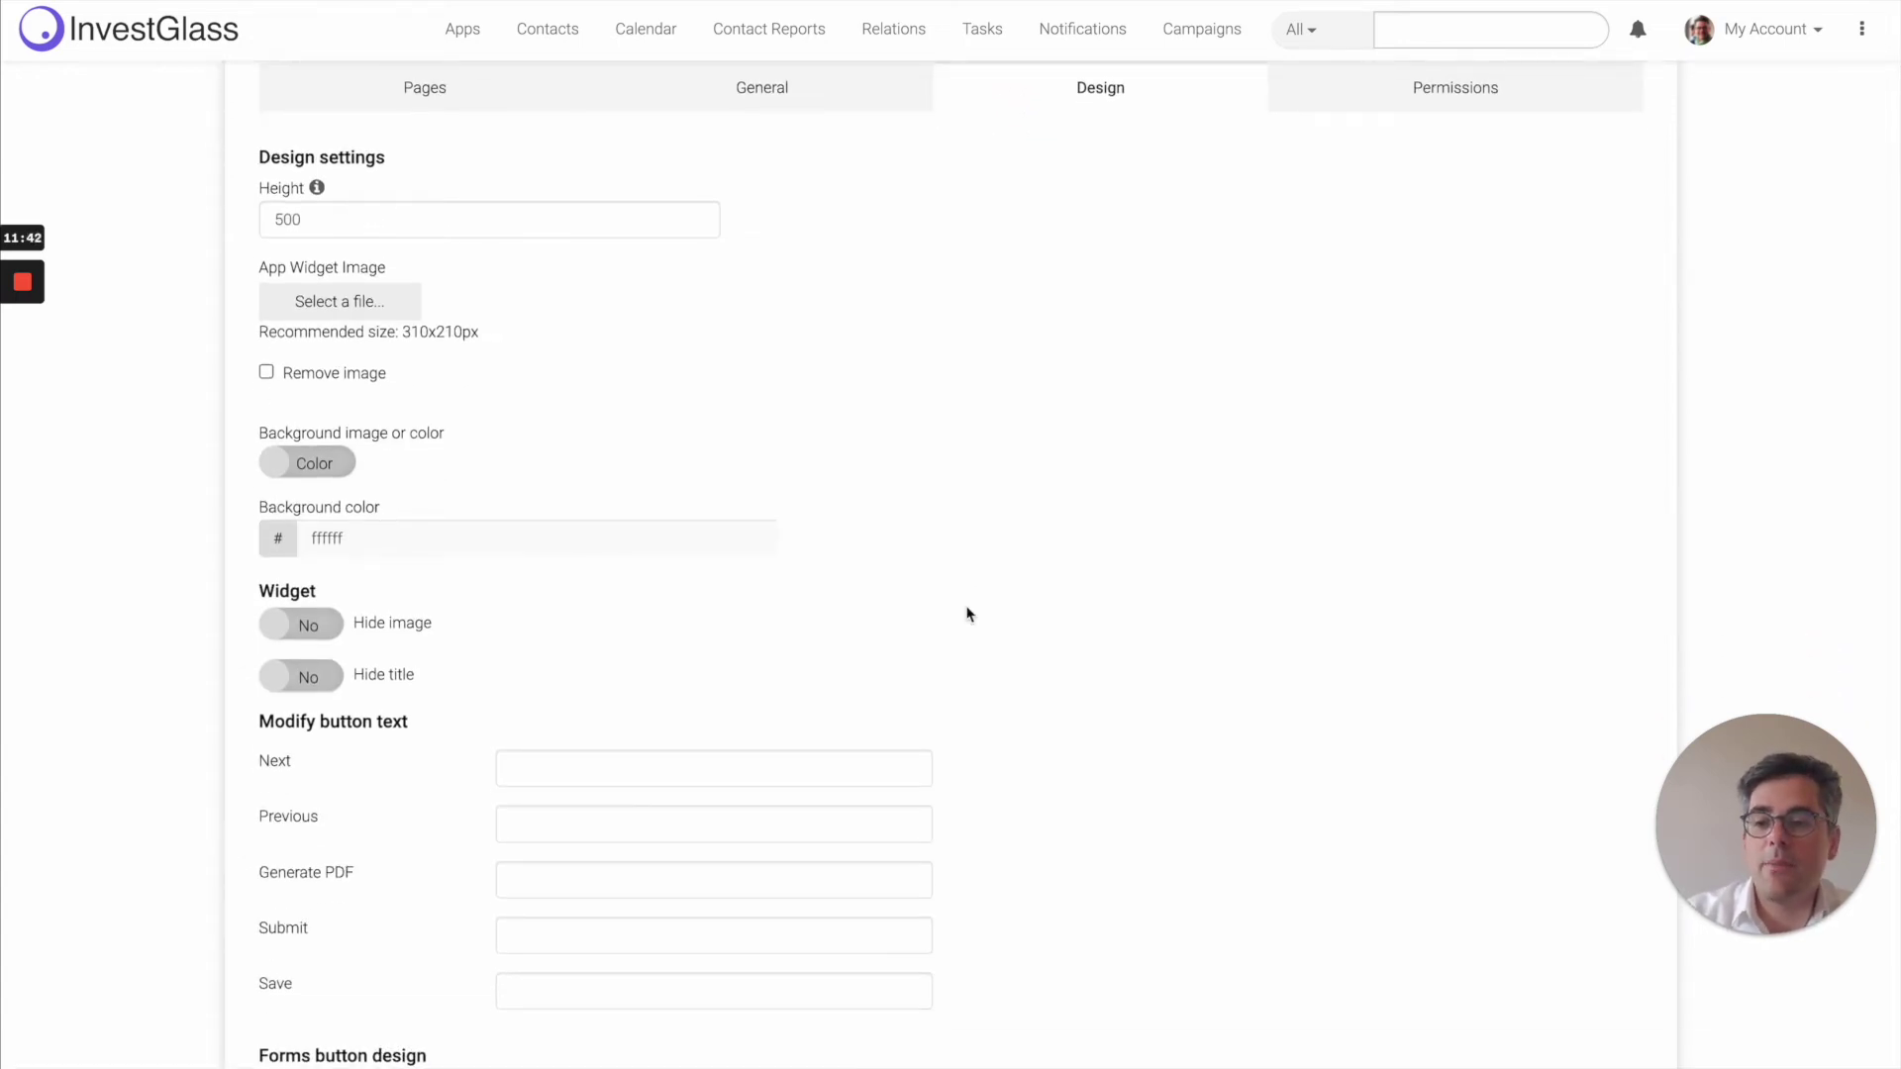
scroll(967, 614, down, 3)
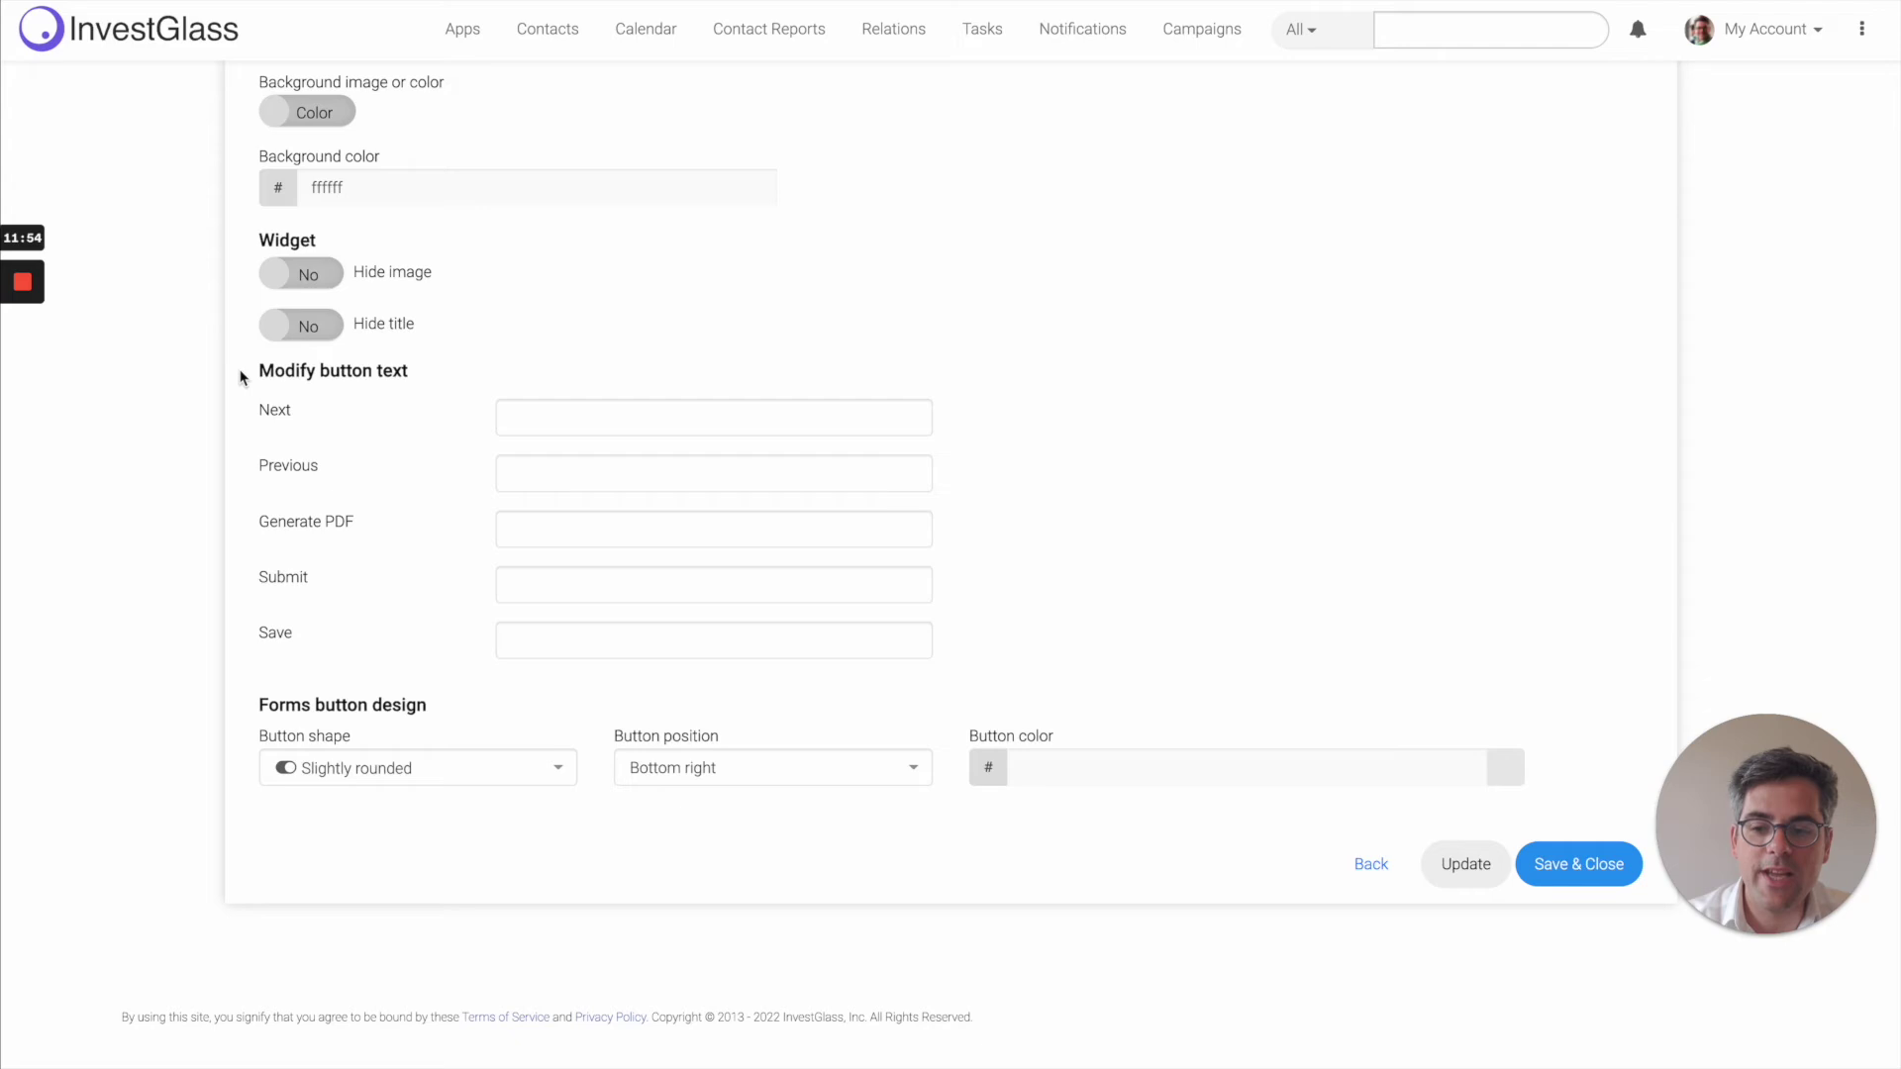
click(363, 765)
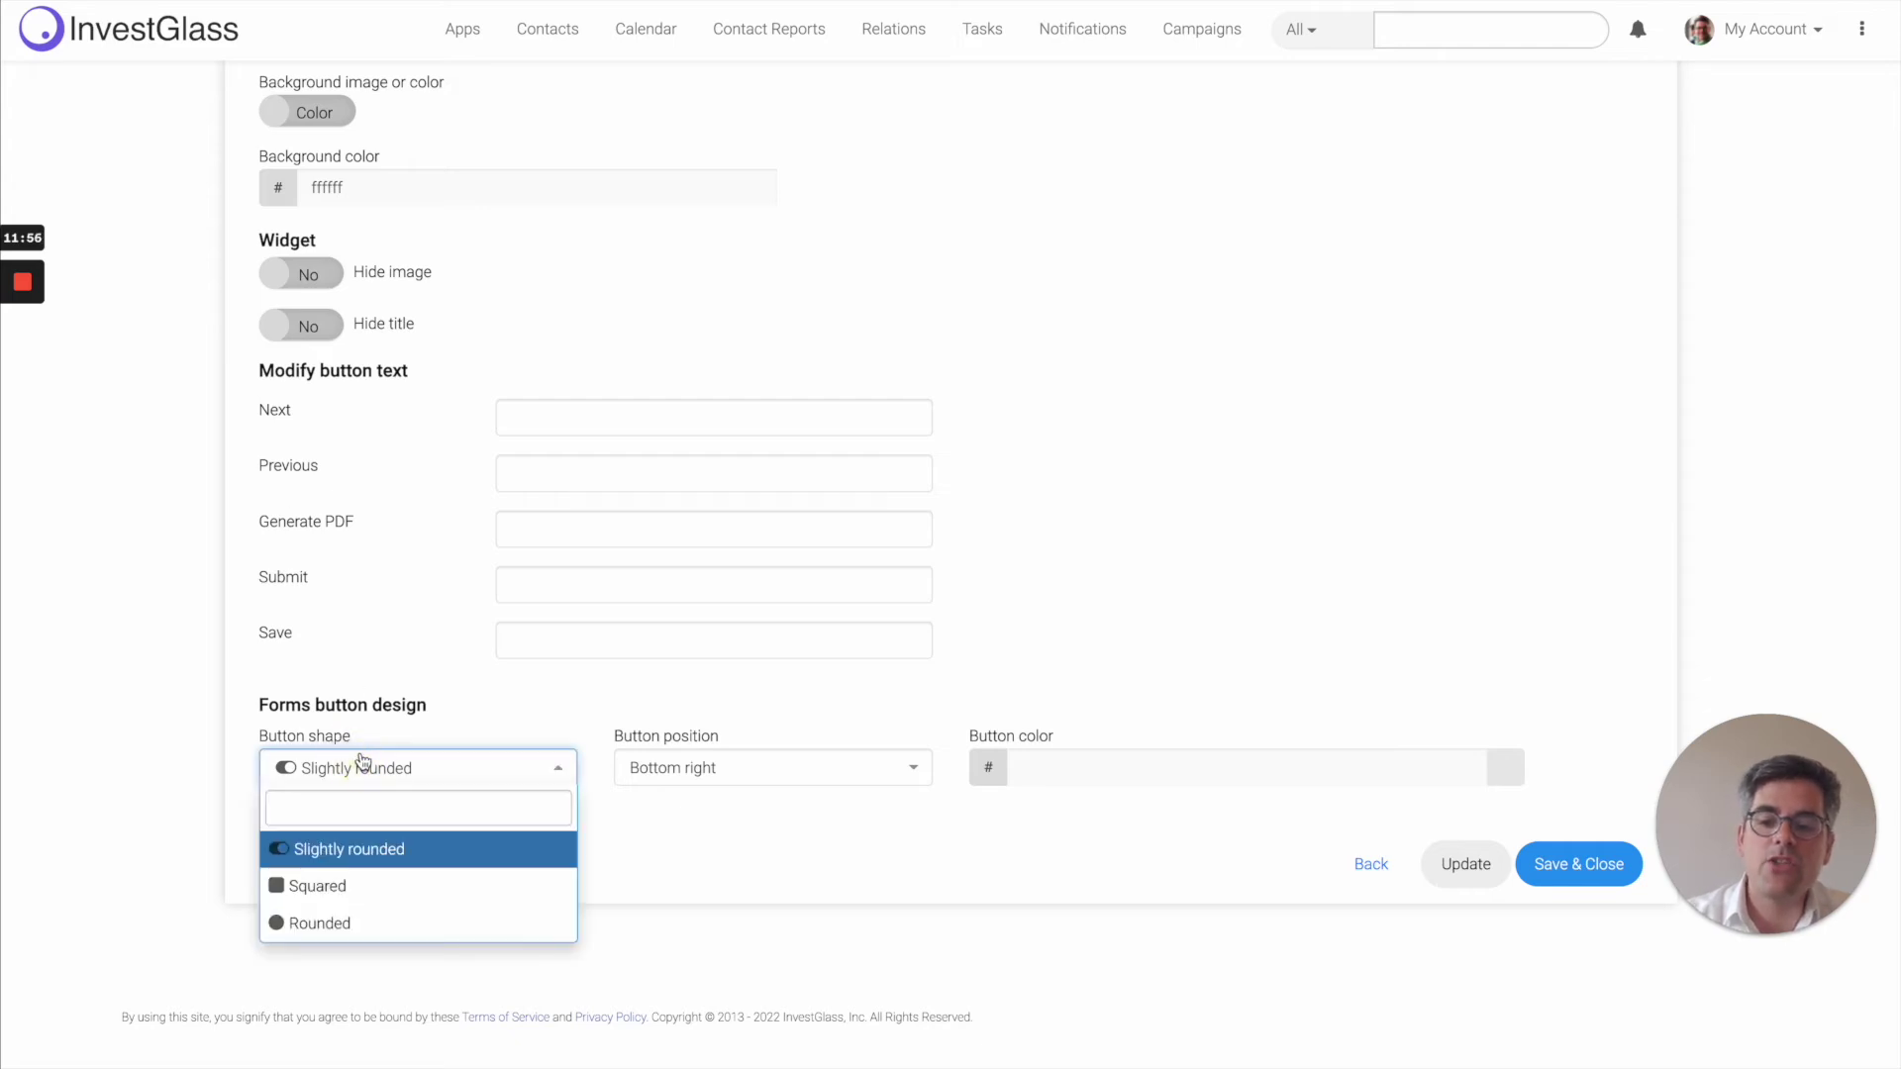
click(701, 770)
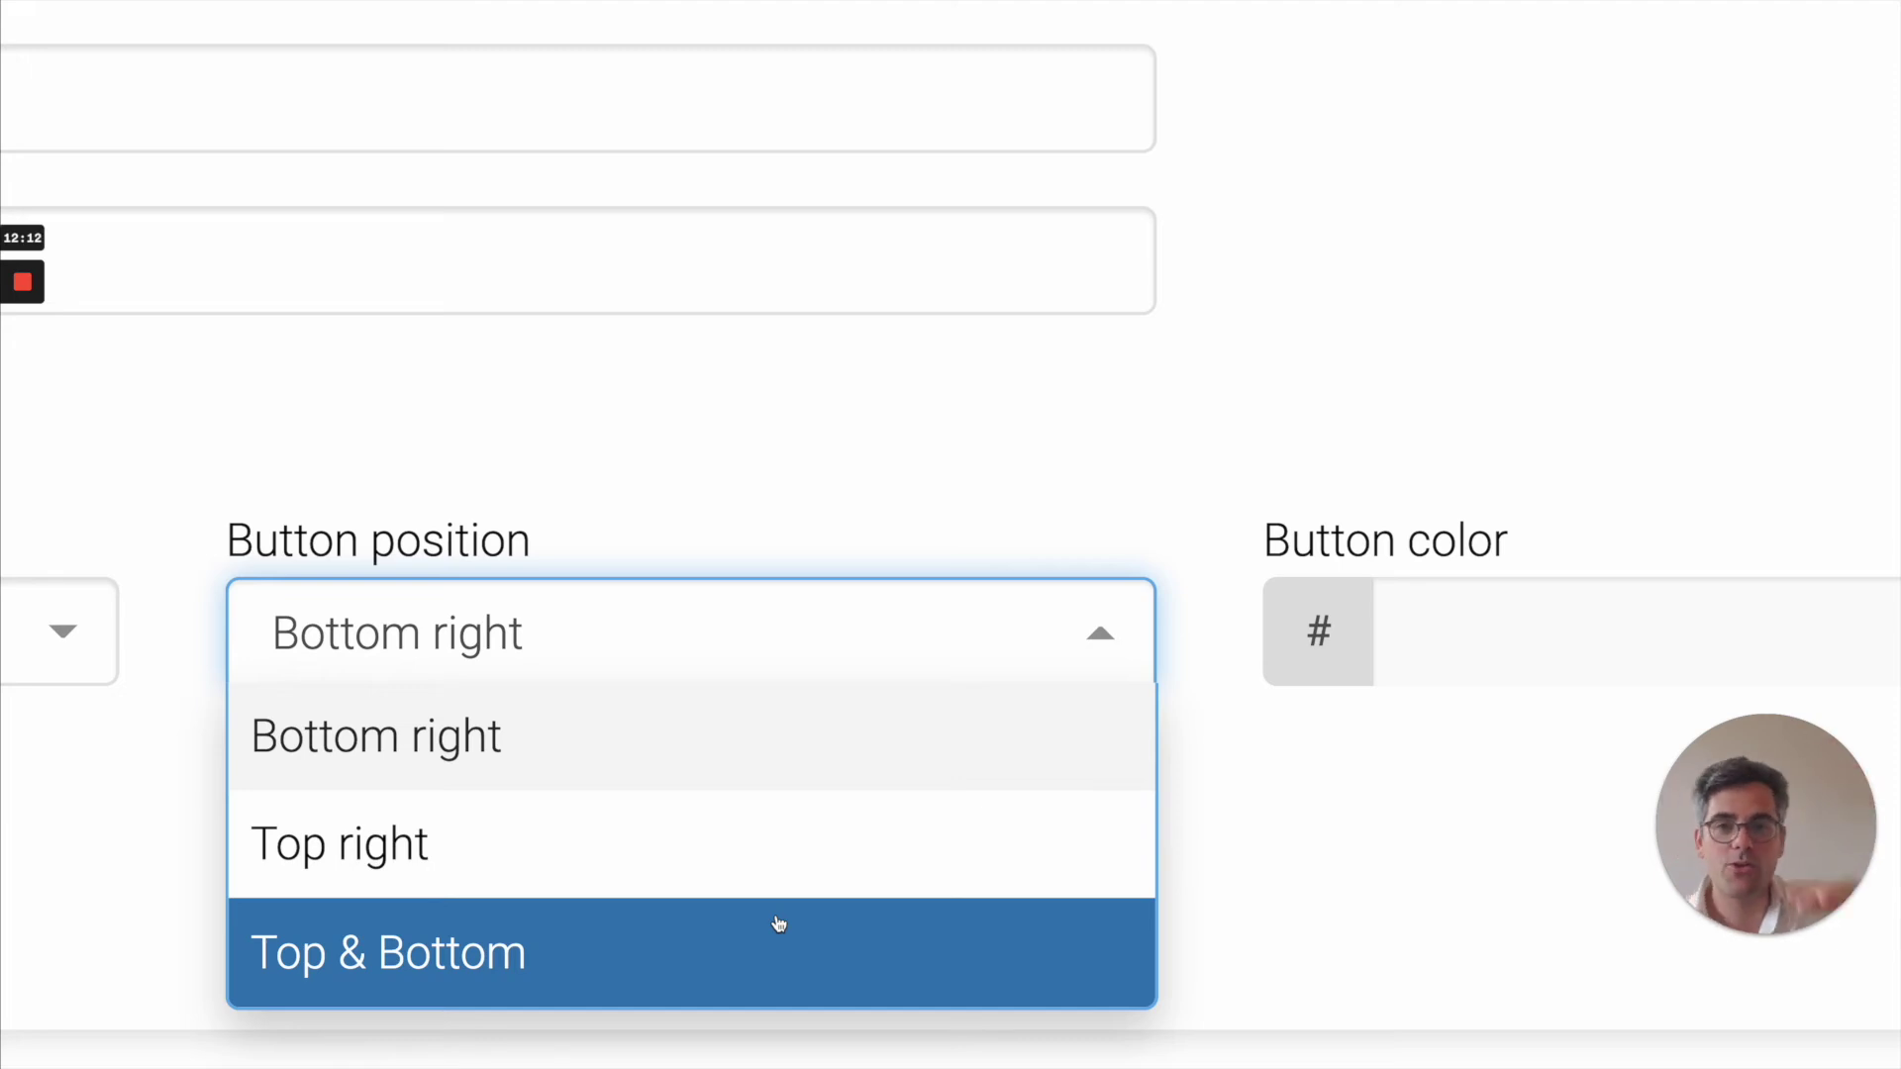
click(1743, 341)
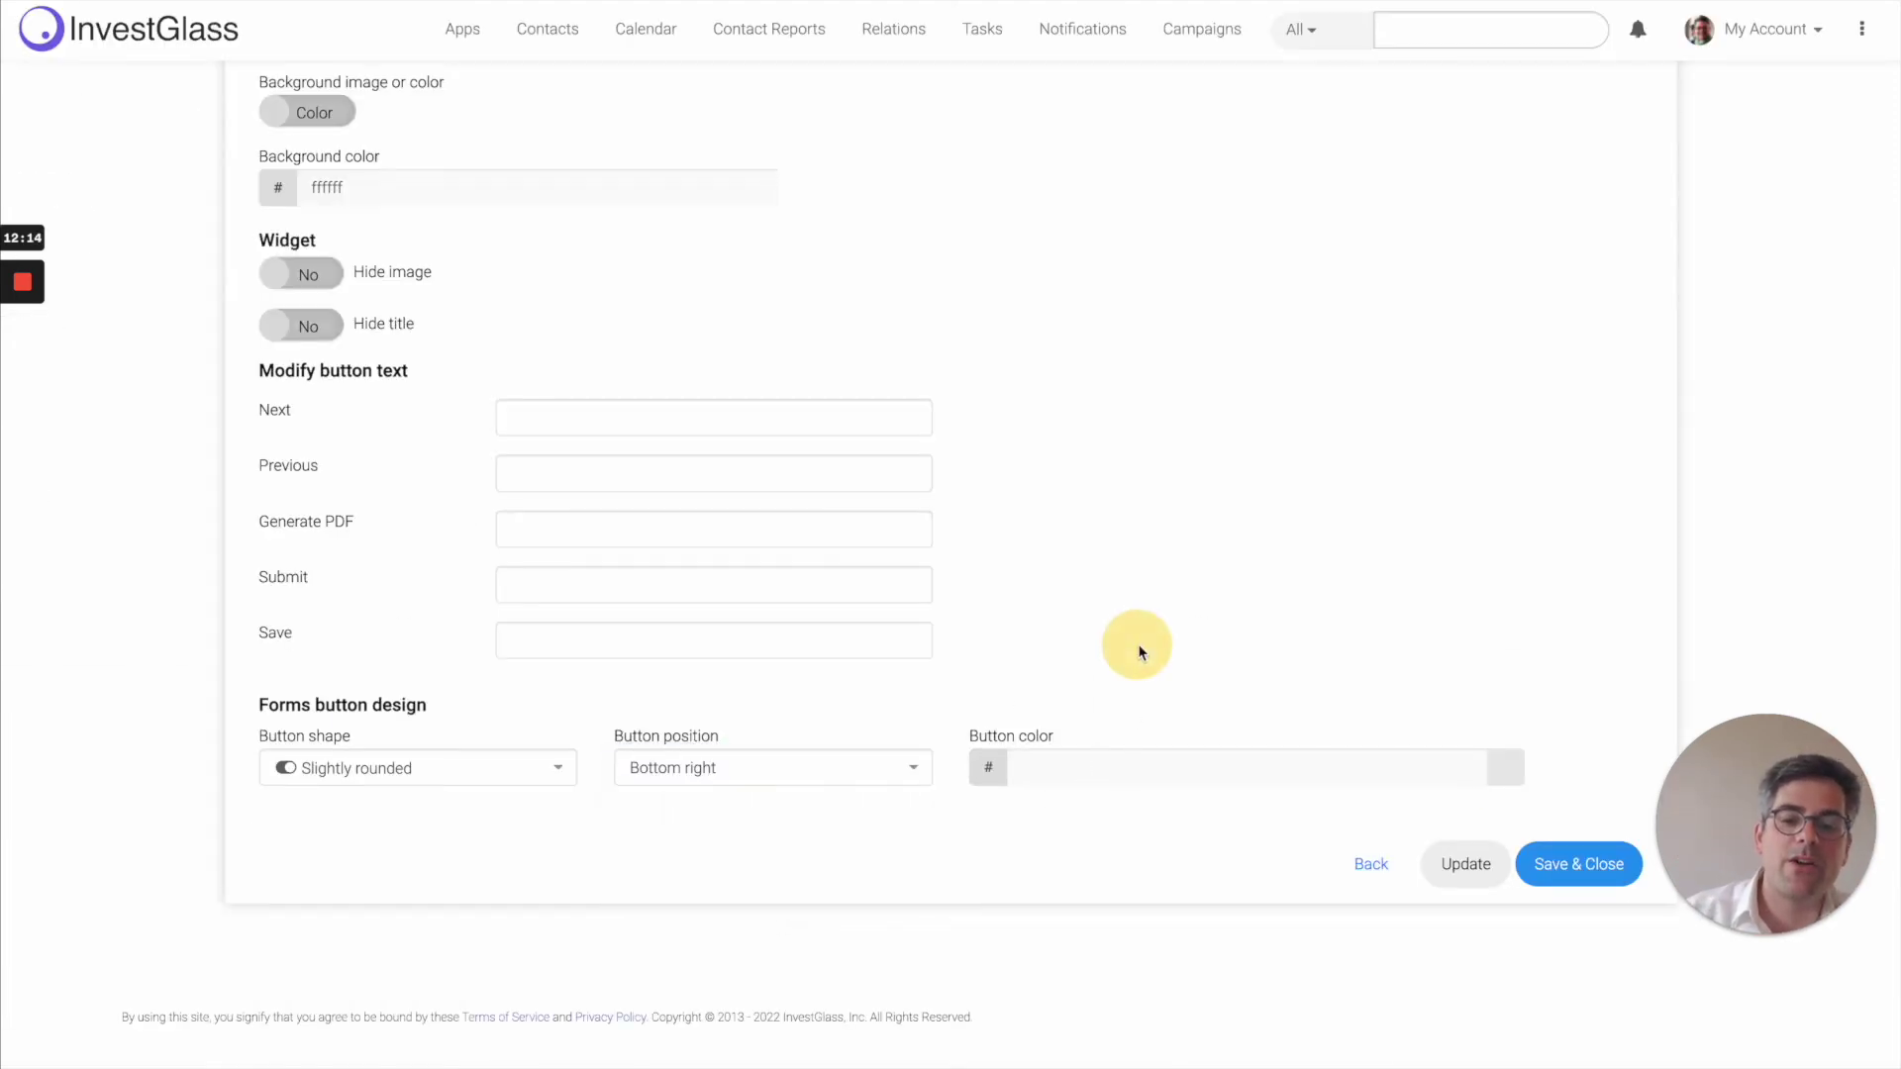
Set the form's button color to purple 820c82
click(1128, 762)
click(1186, 888)
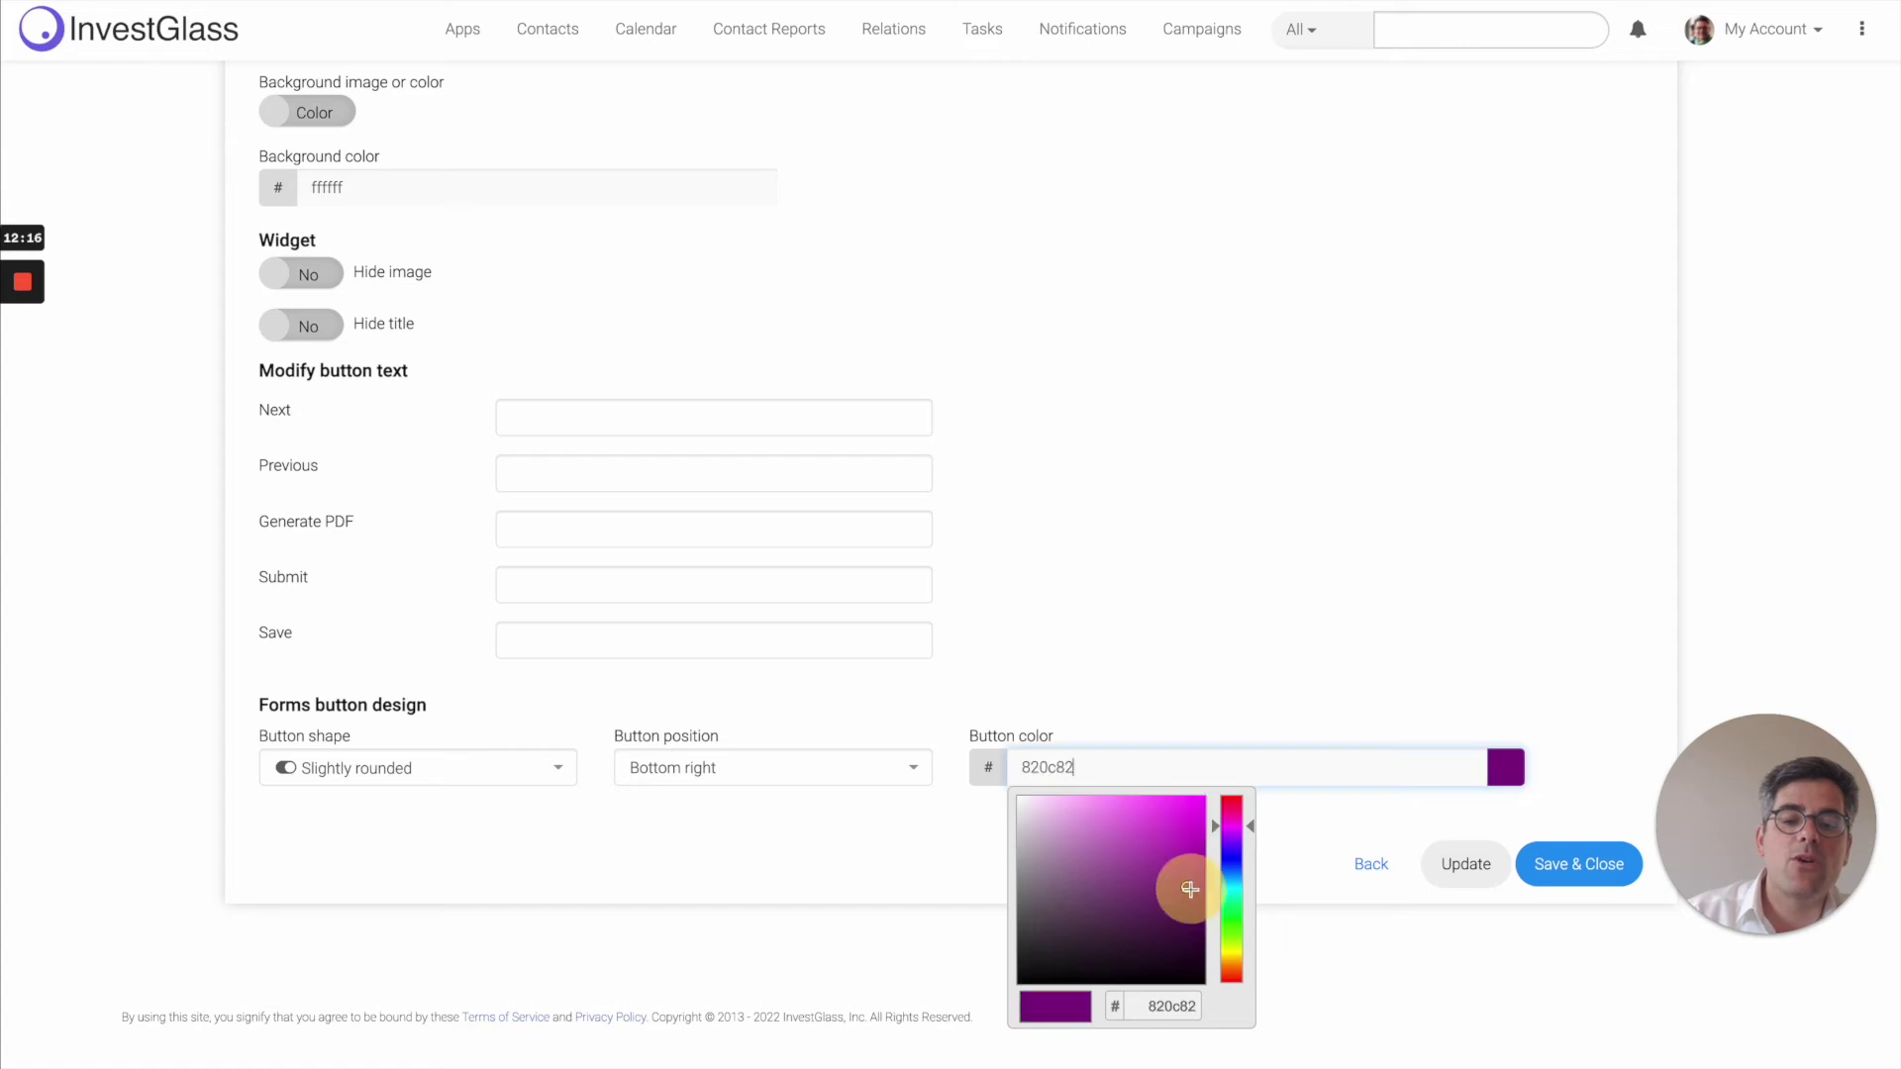
click(1343, 698)
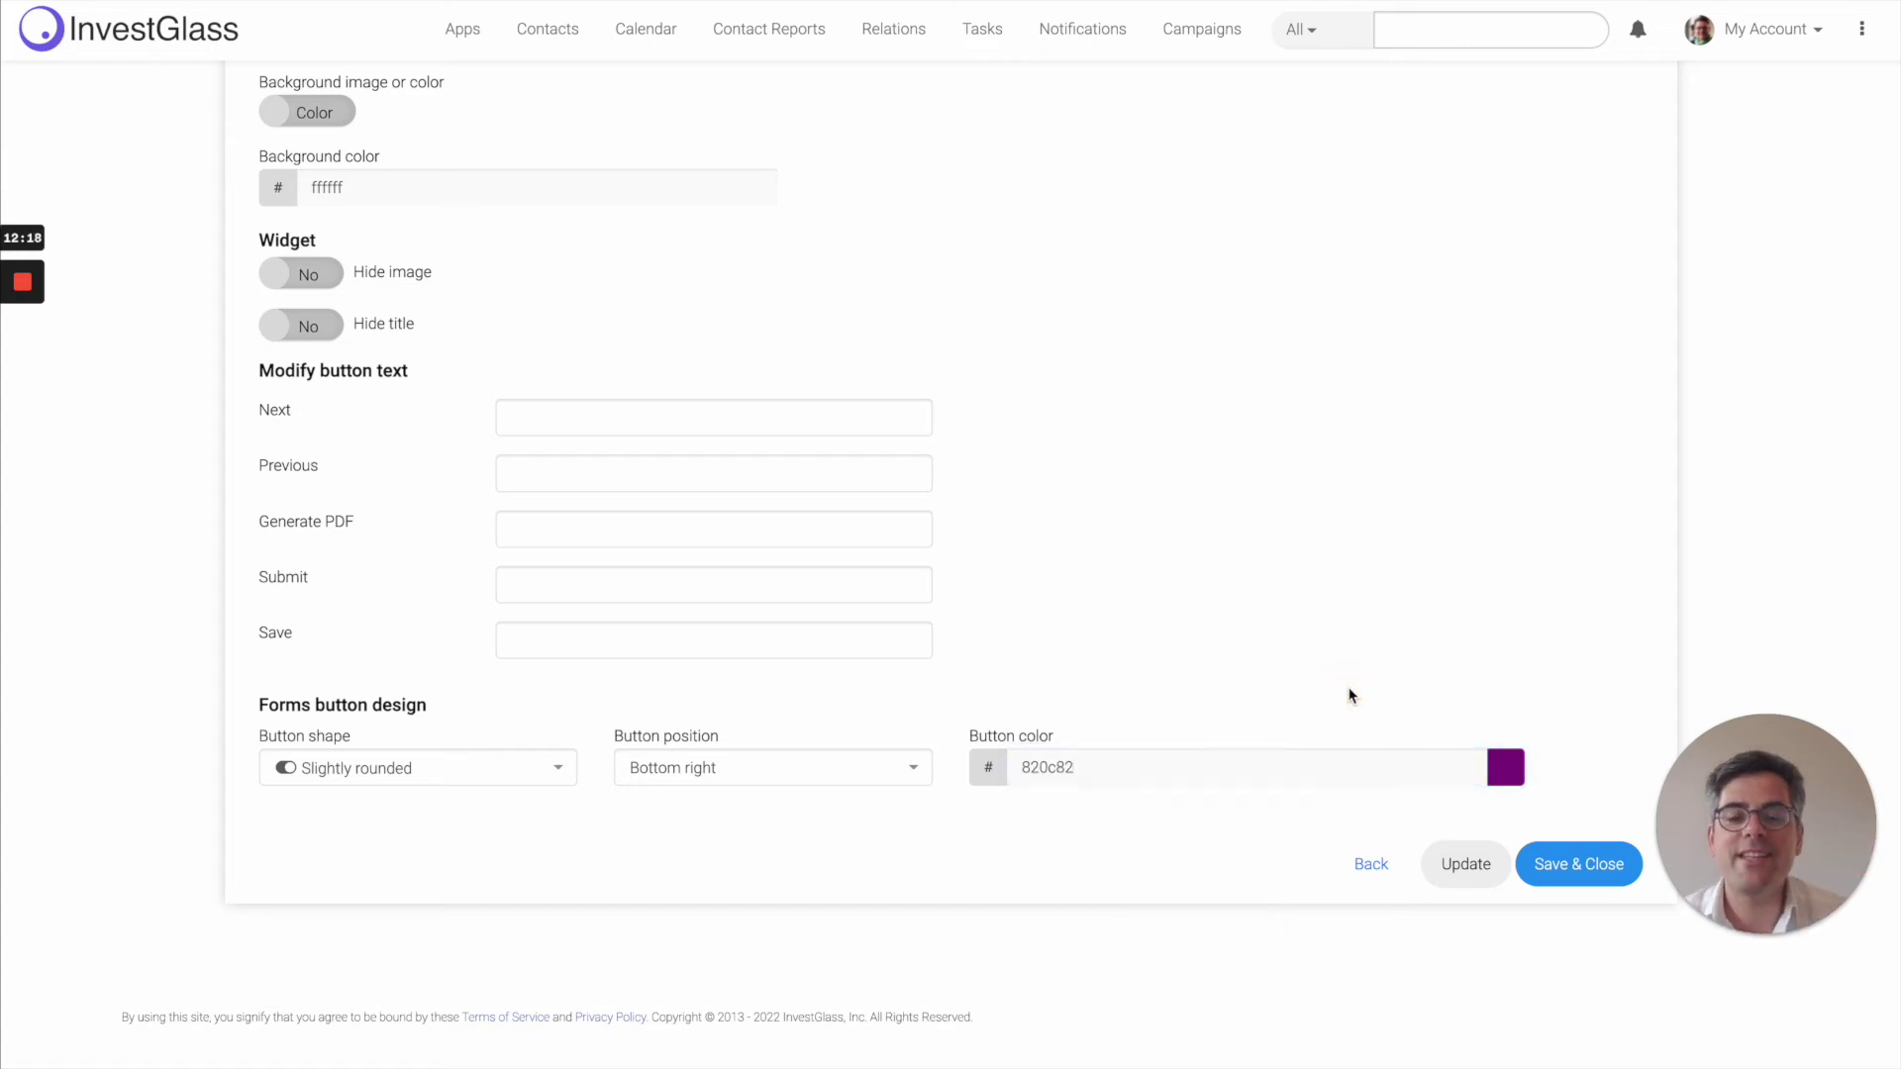
Open the form's permissions and enable access for all member groups
scroll(1350, 697, up, 5)
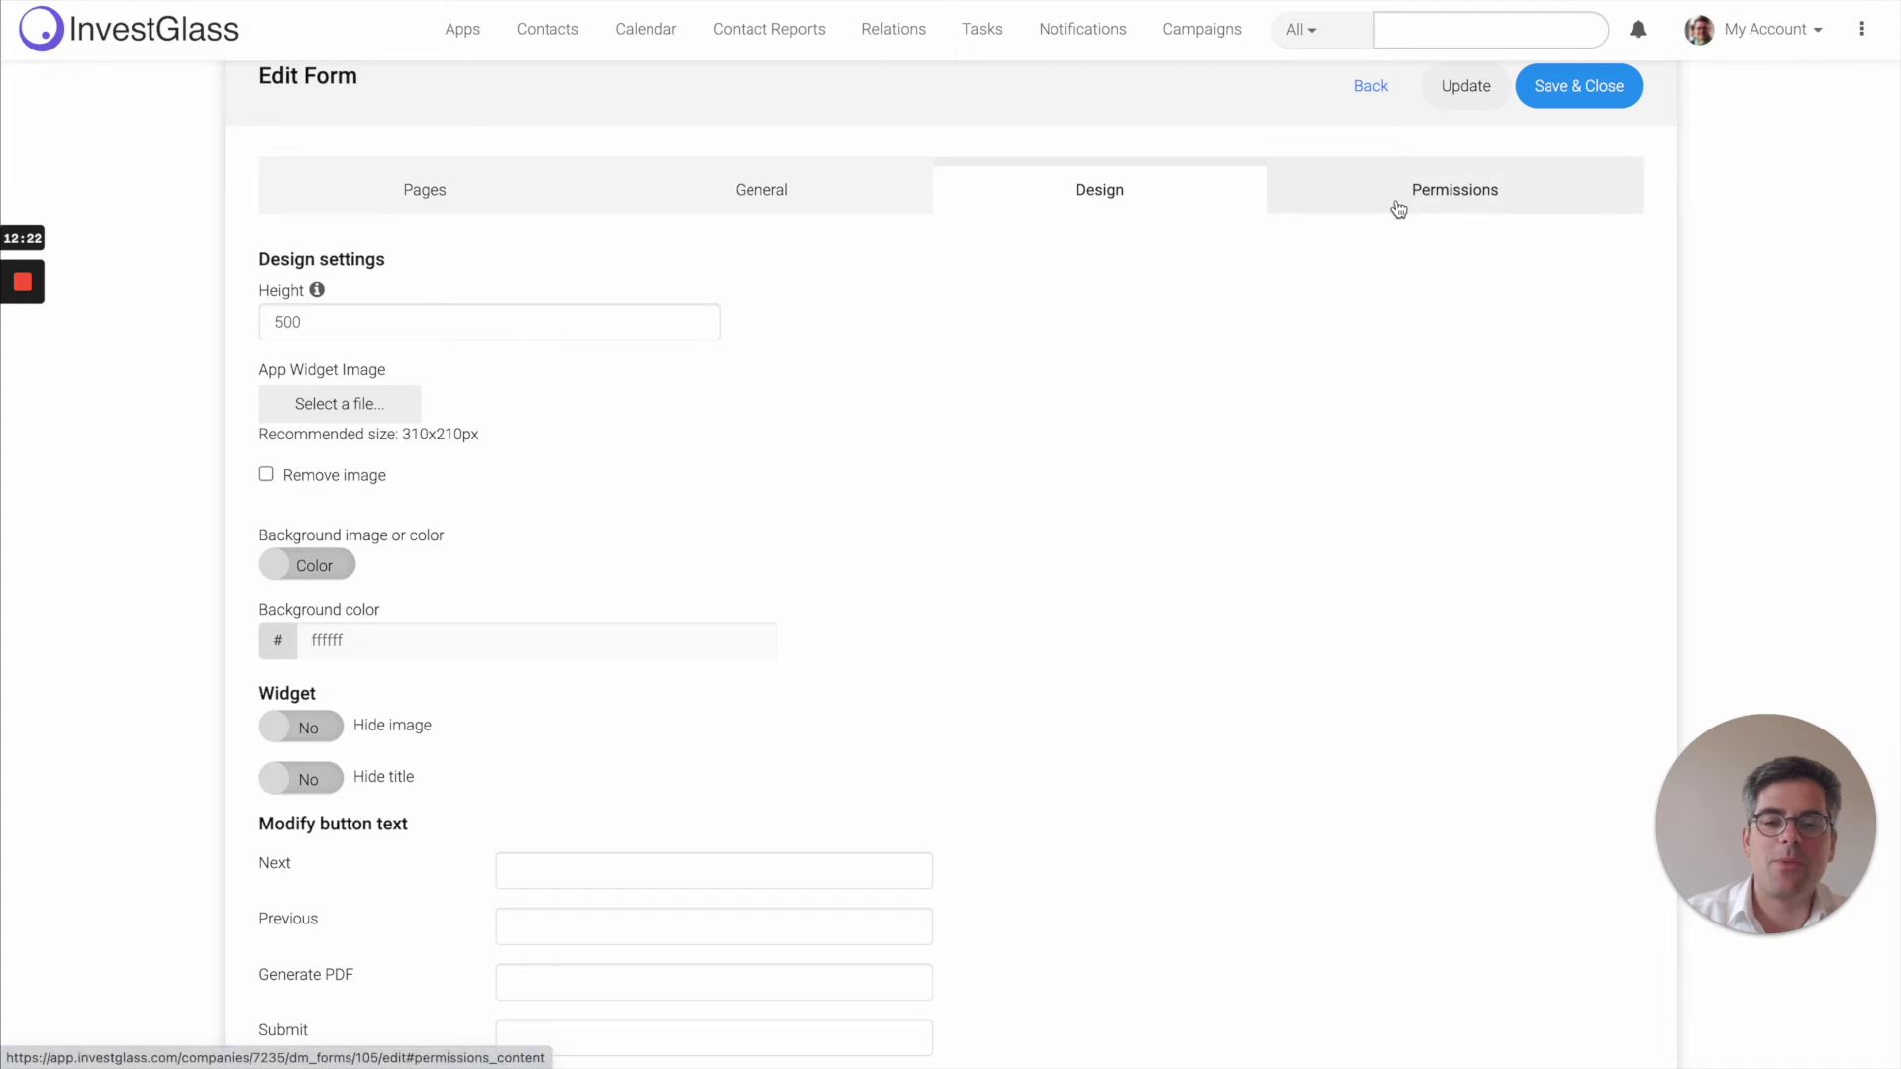
click(1398, 198)
click(334, 365)
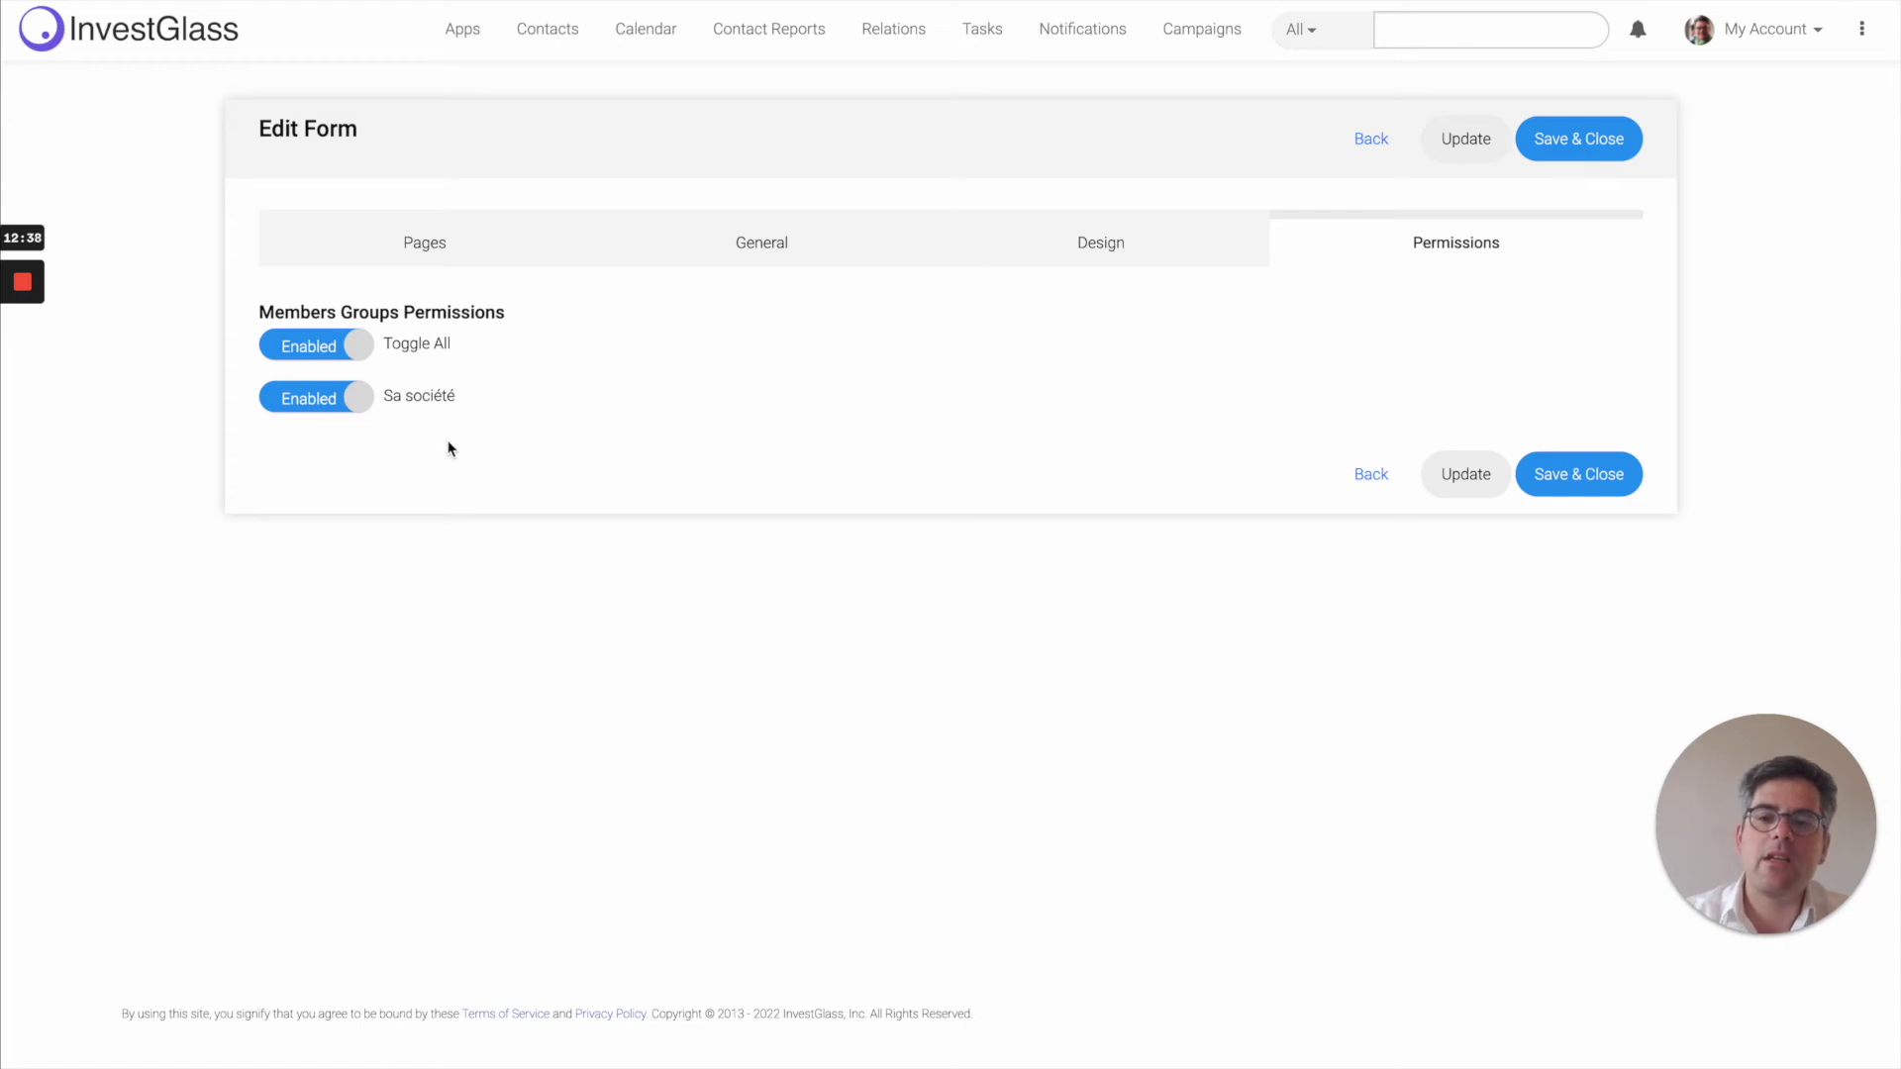
Return to the forms list and open the Get Started with InvestGlass form for editing
scroll(450, 445, left, 5)
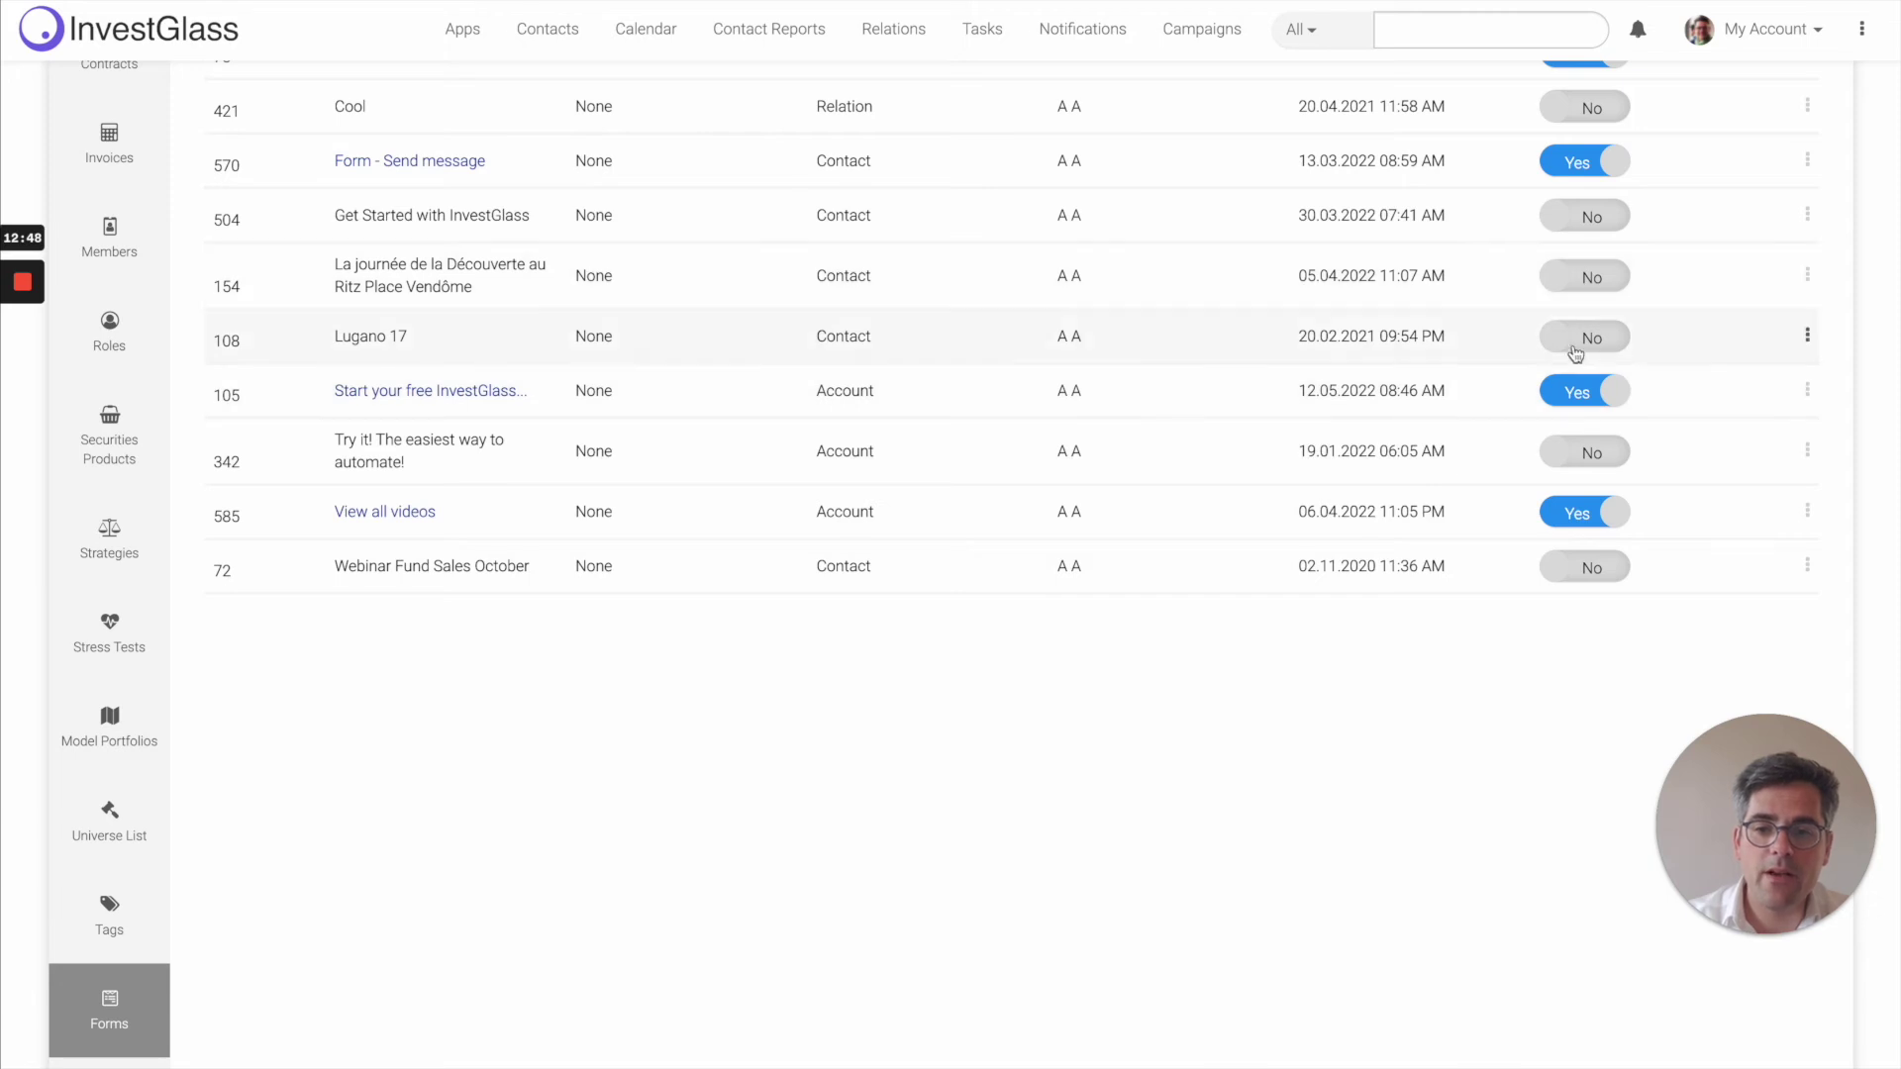
click(1807, 390)
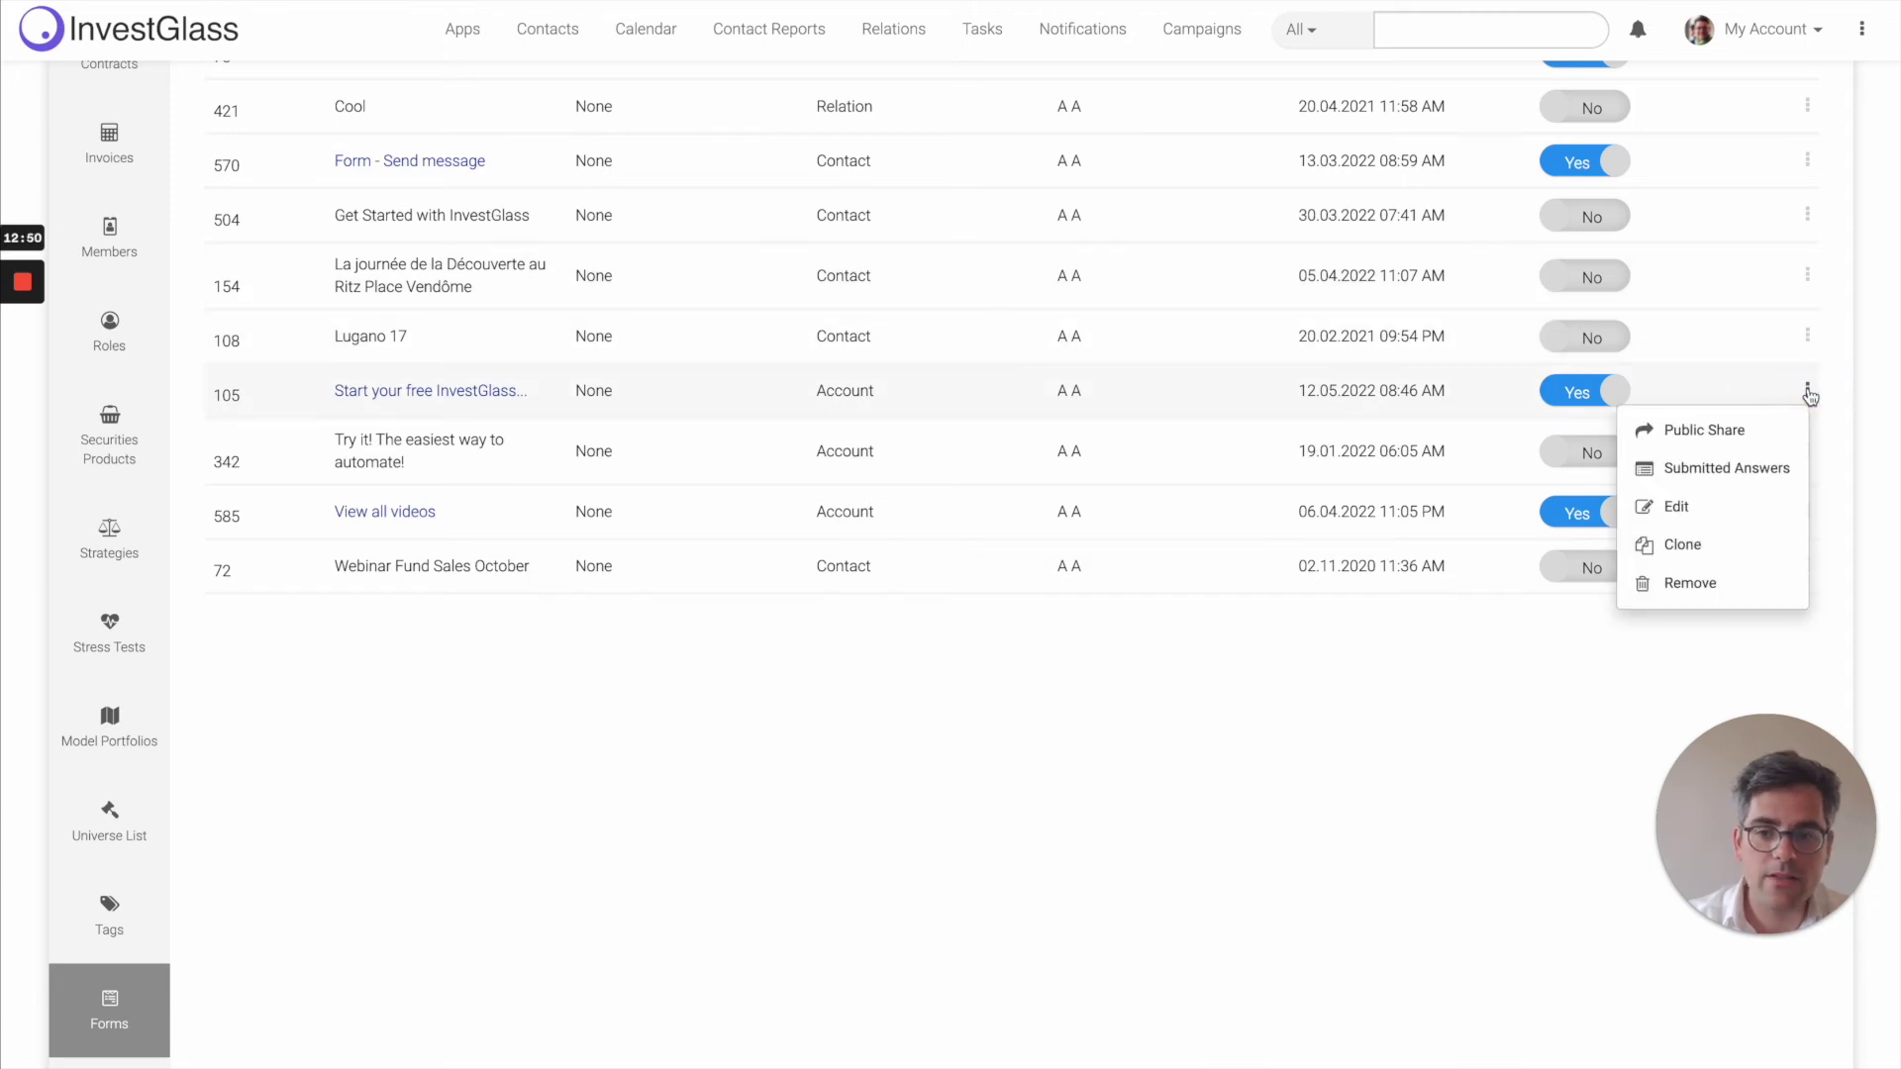
click(1813, 312)
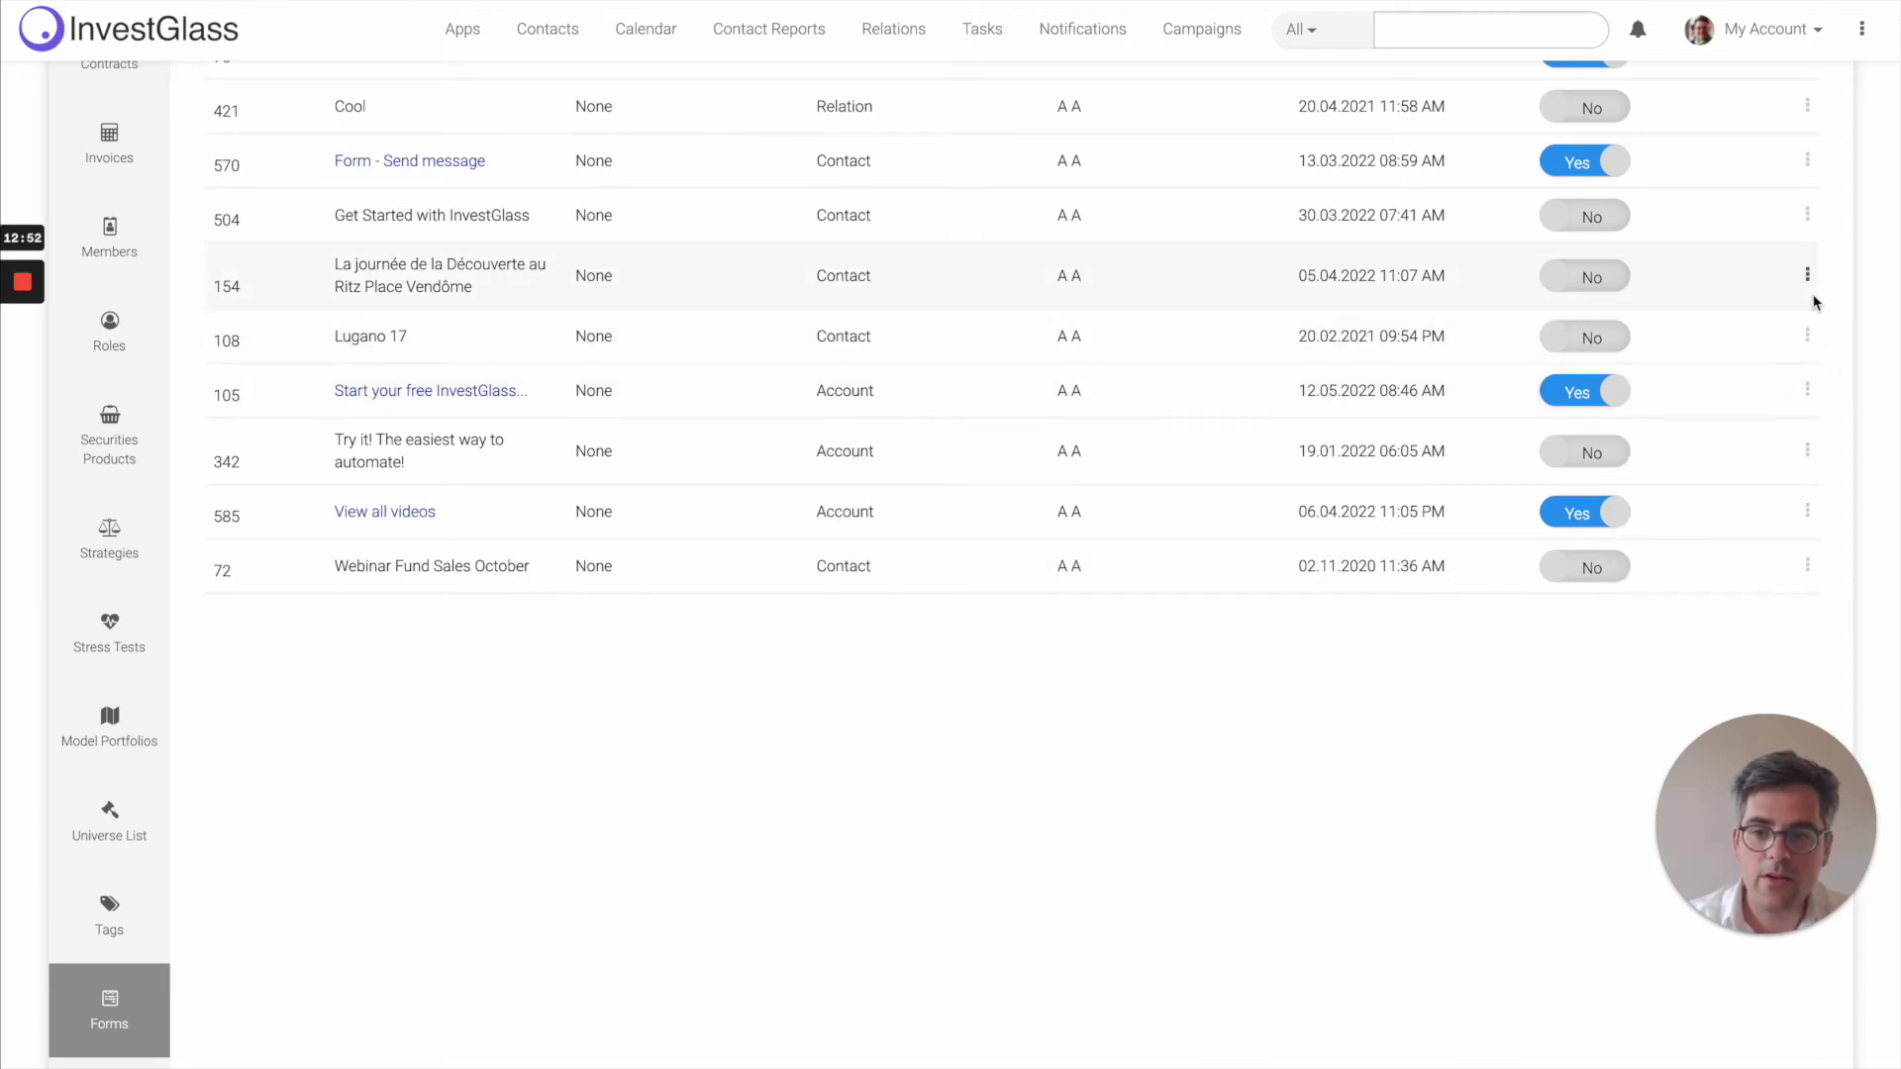
scroll(1815, 312, up, 2)
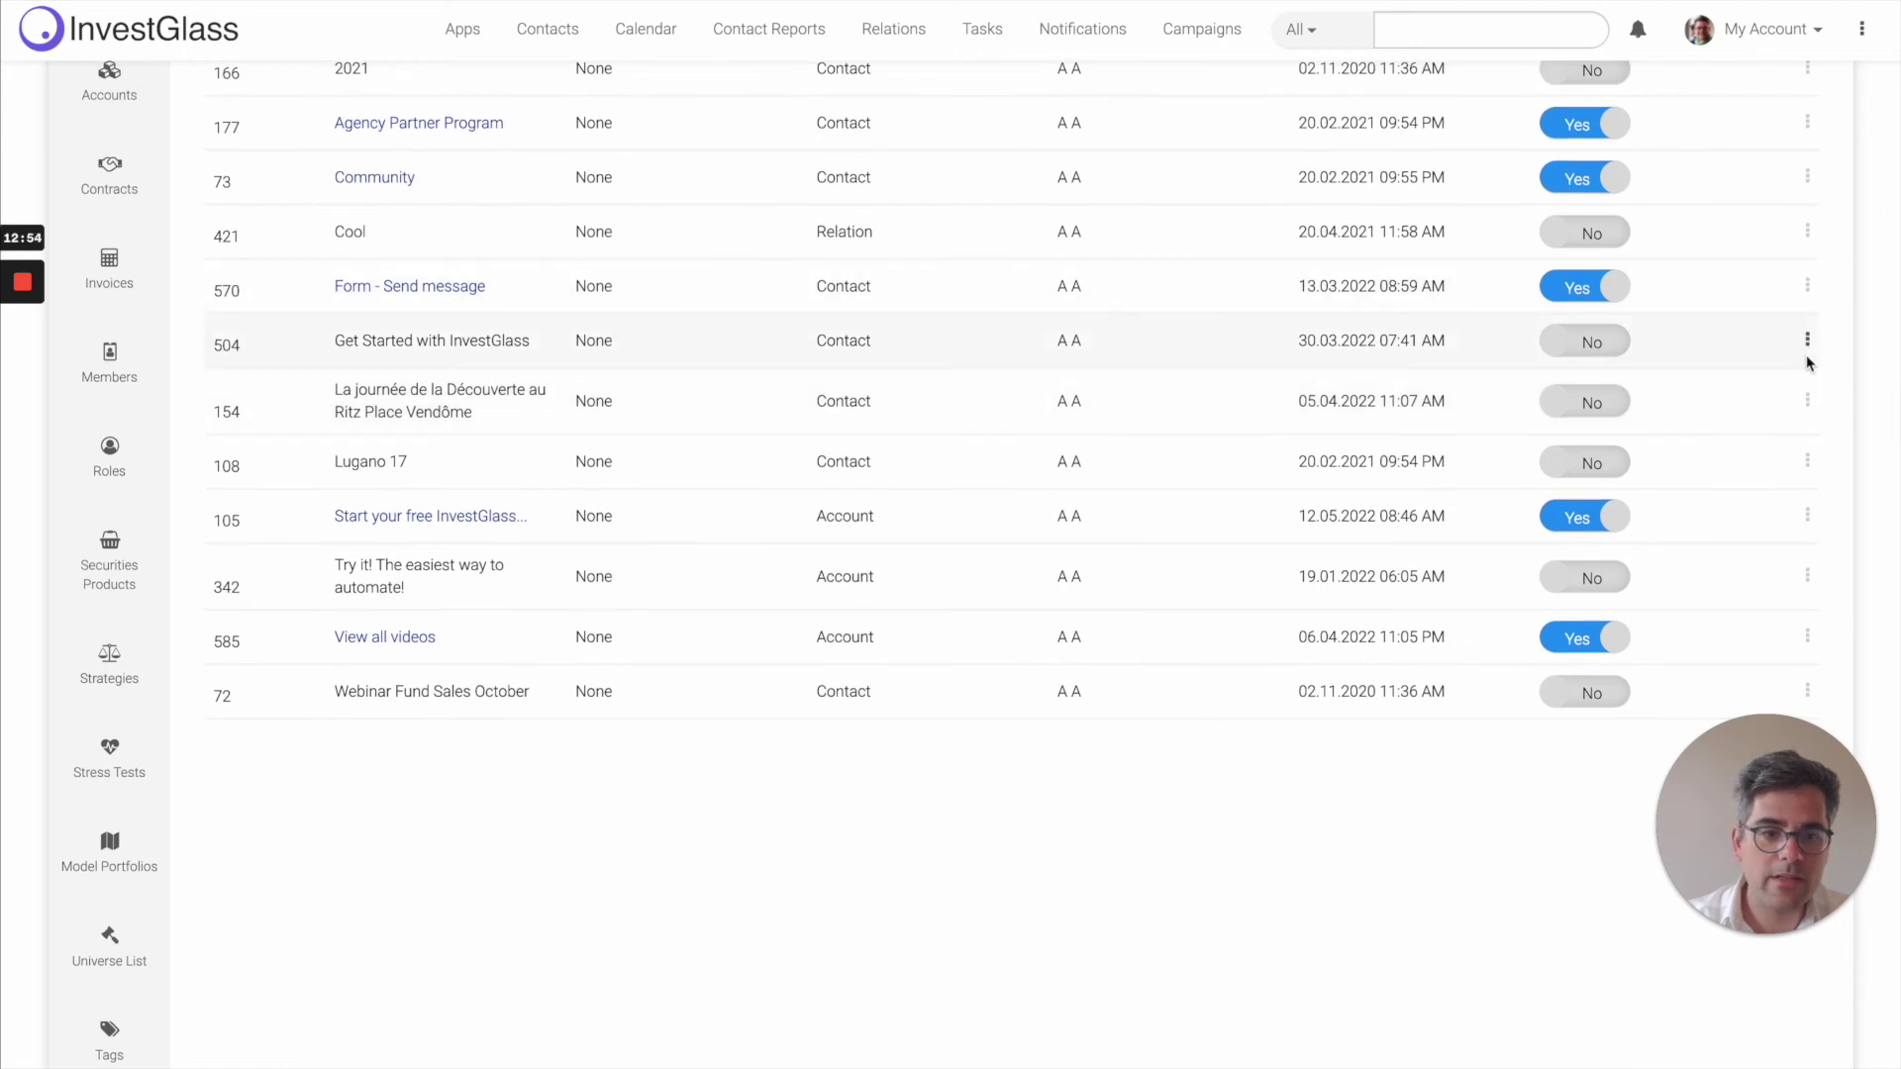
click(1807, 340)
click(1740, 461)
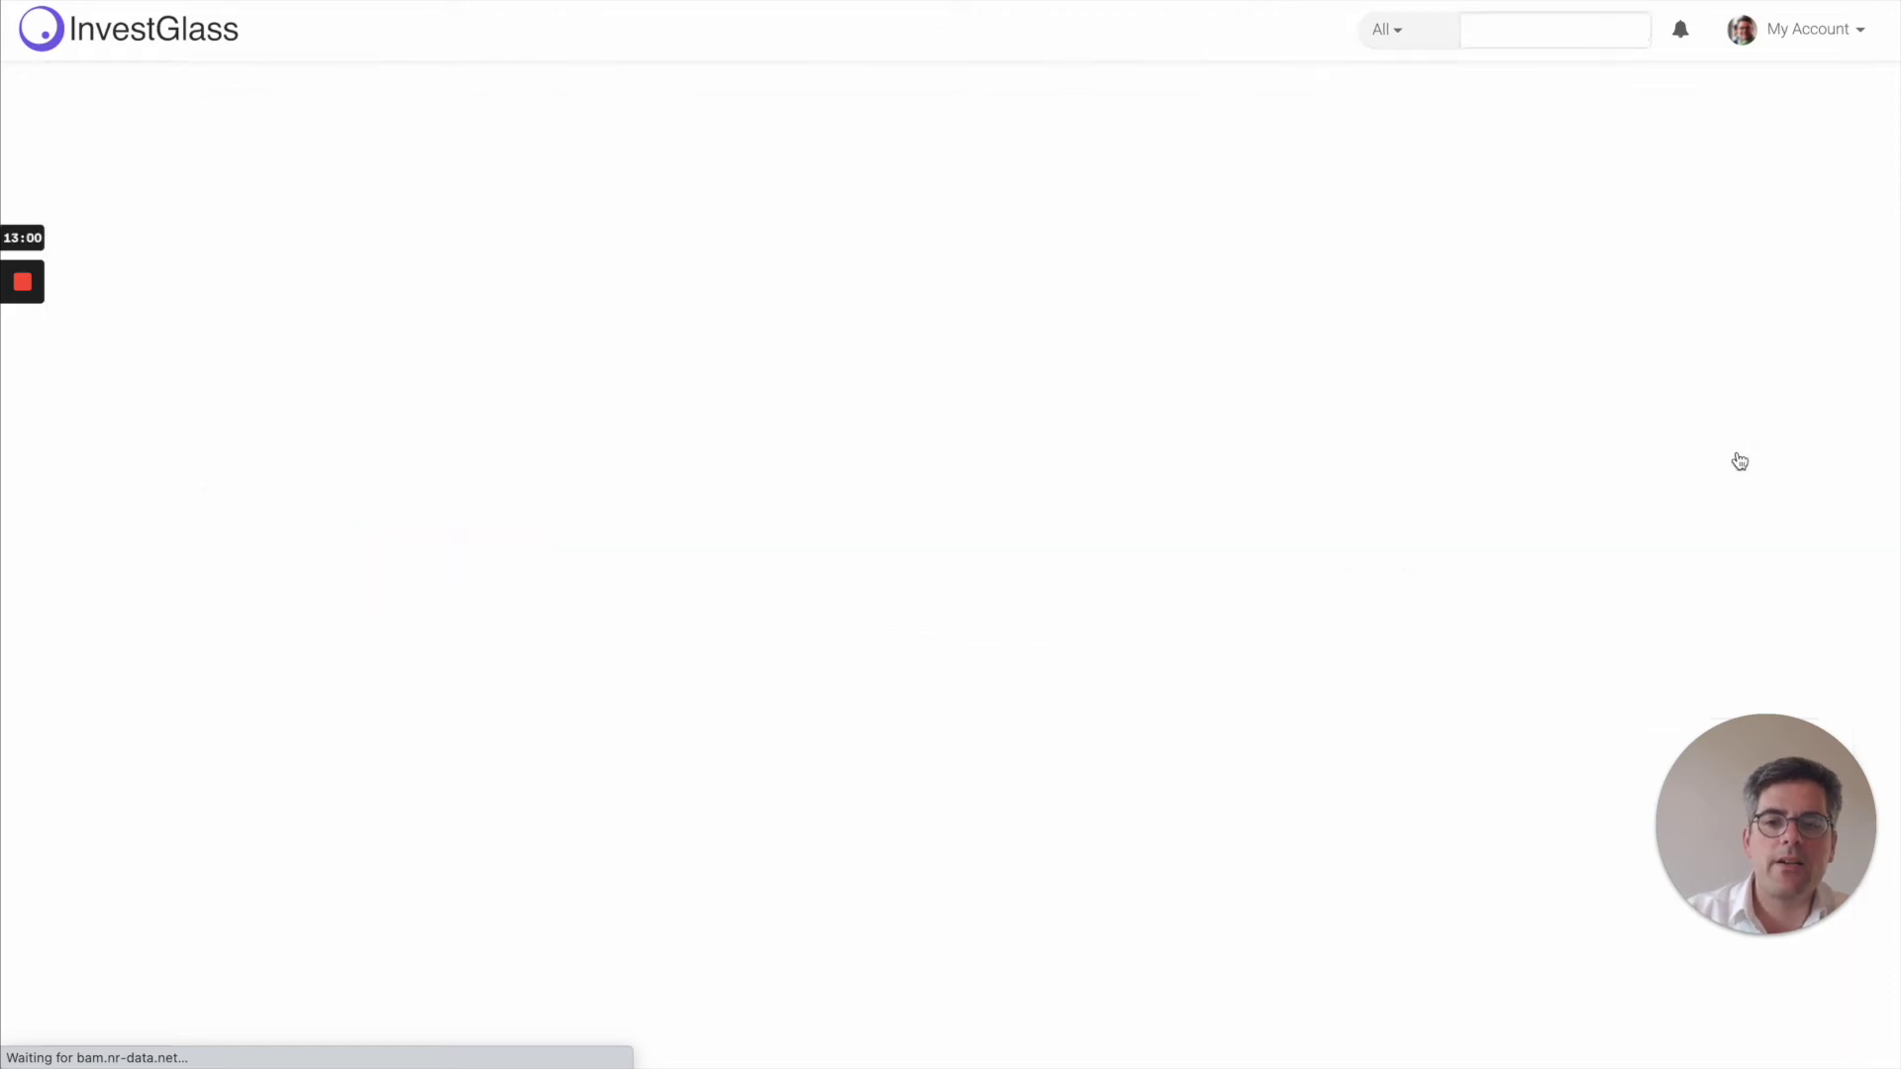
Enable Show in portal in the permissions of the Get Started with InvestGlass form
click(1386, 242)
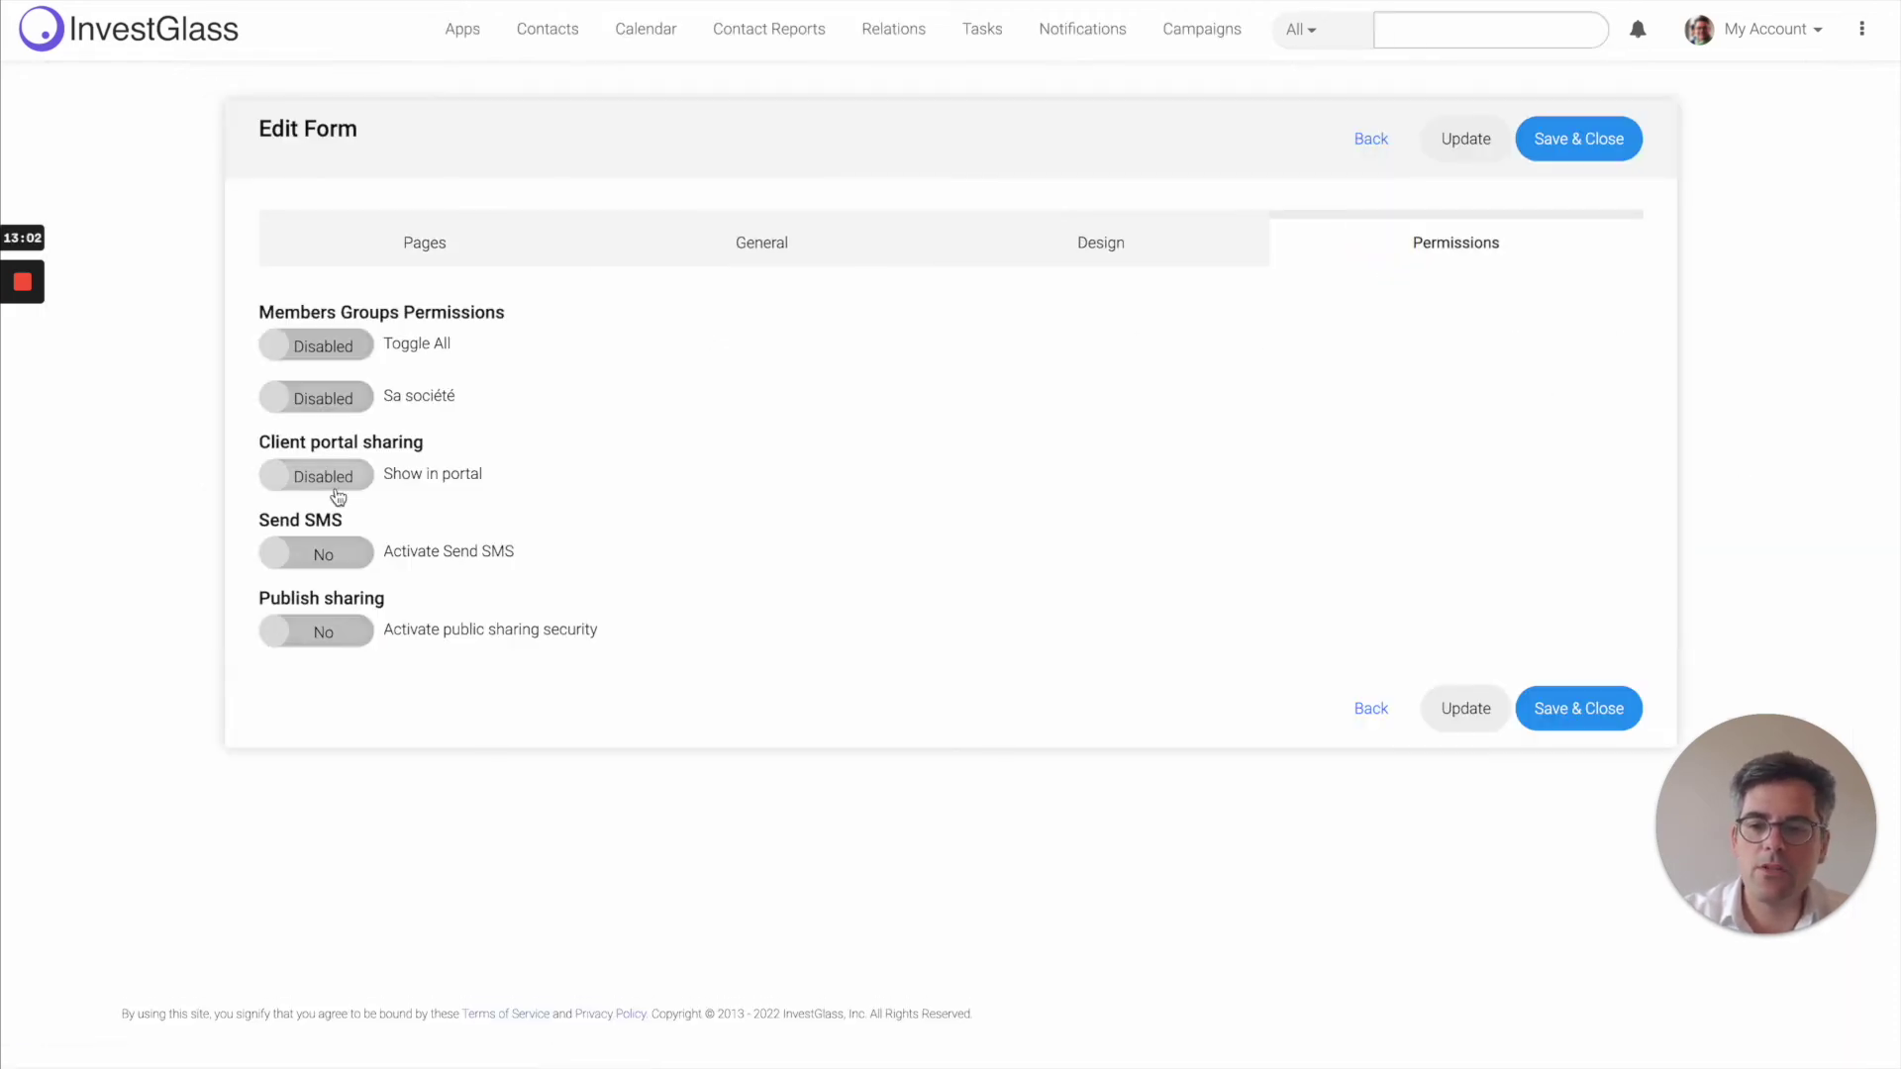
click(342, 477)
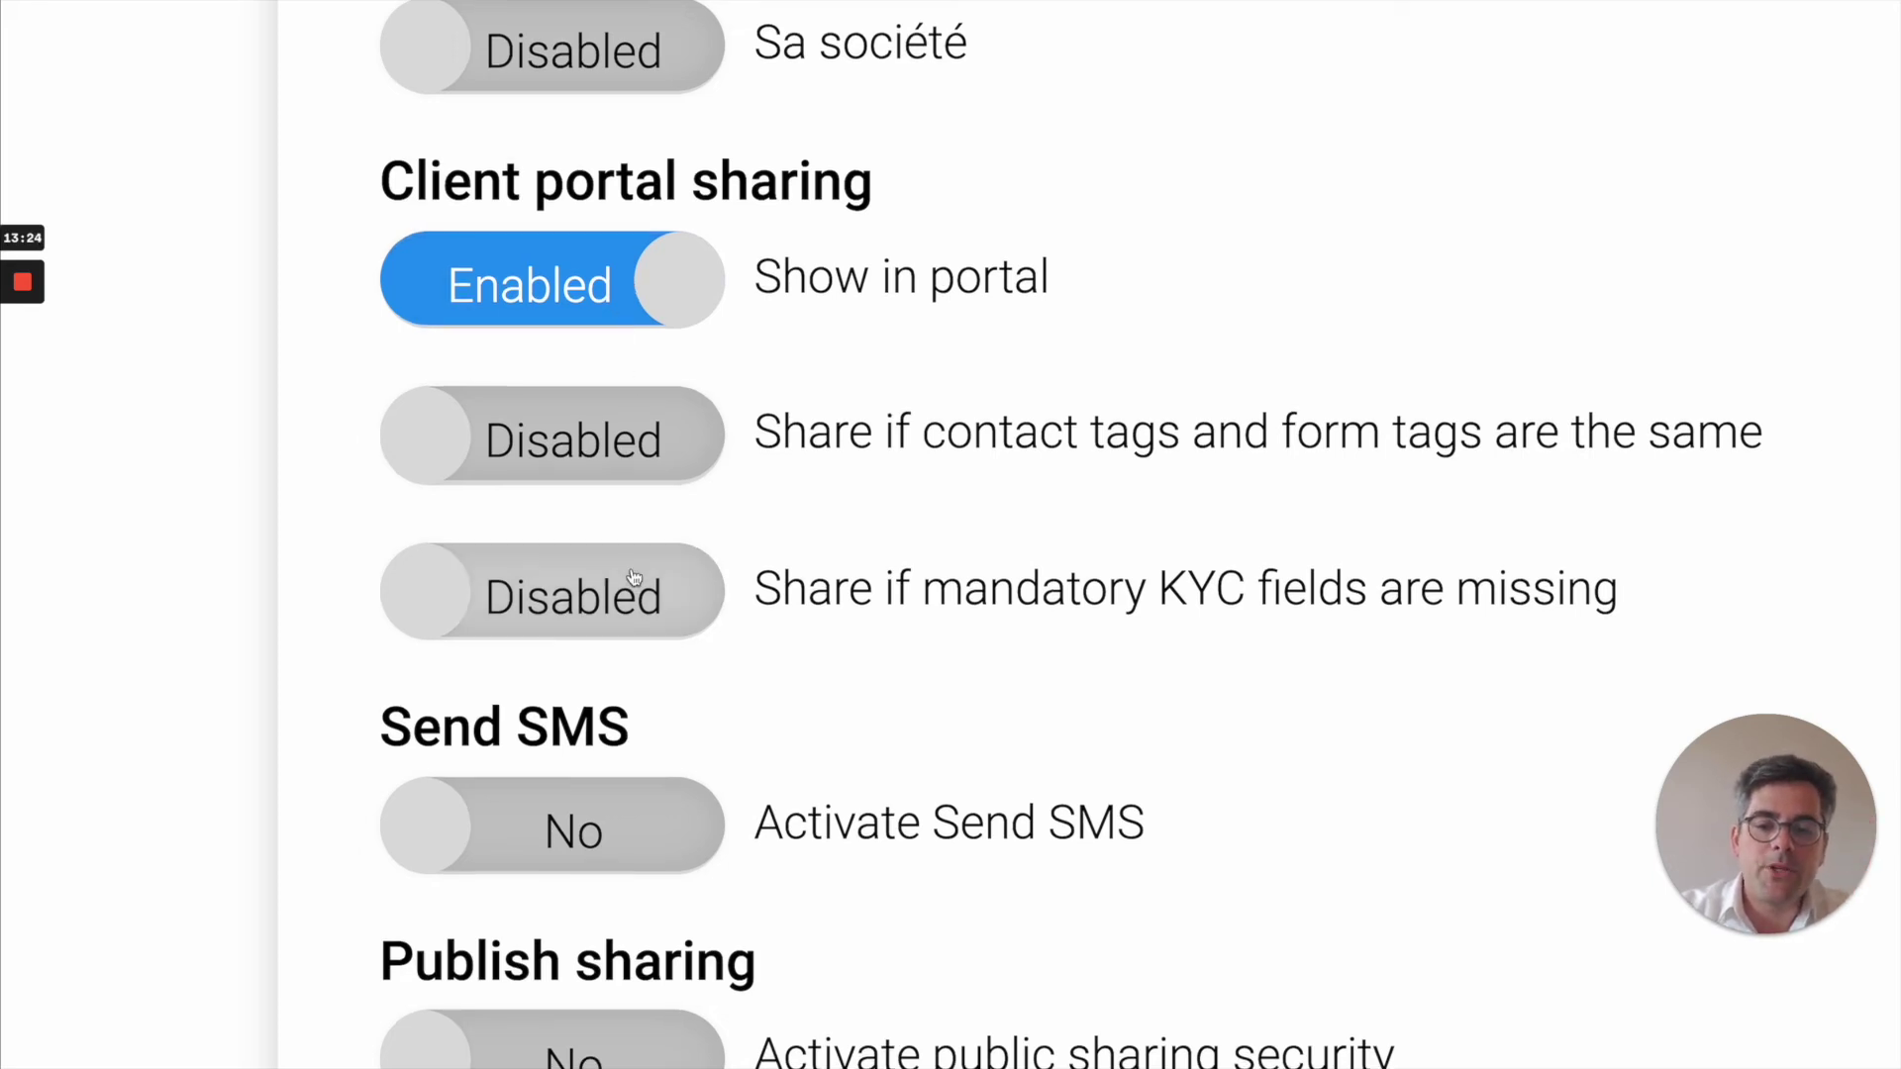
Try the portal option Share if mandatory KYC fields are missing, and turn it back off
scroll(624, 445, down, 1)
click(630, 510)
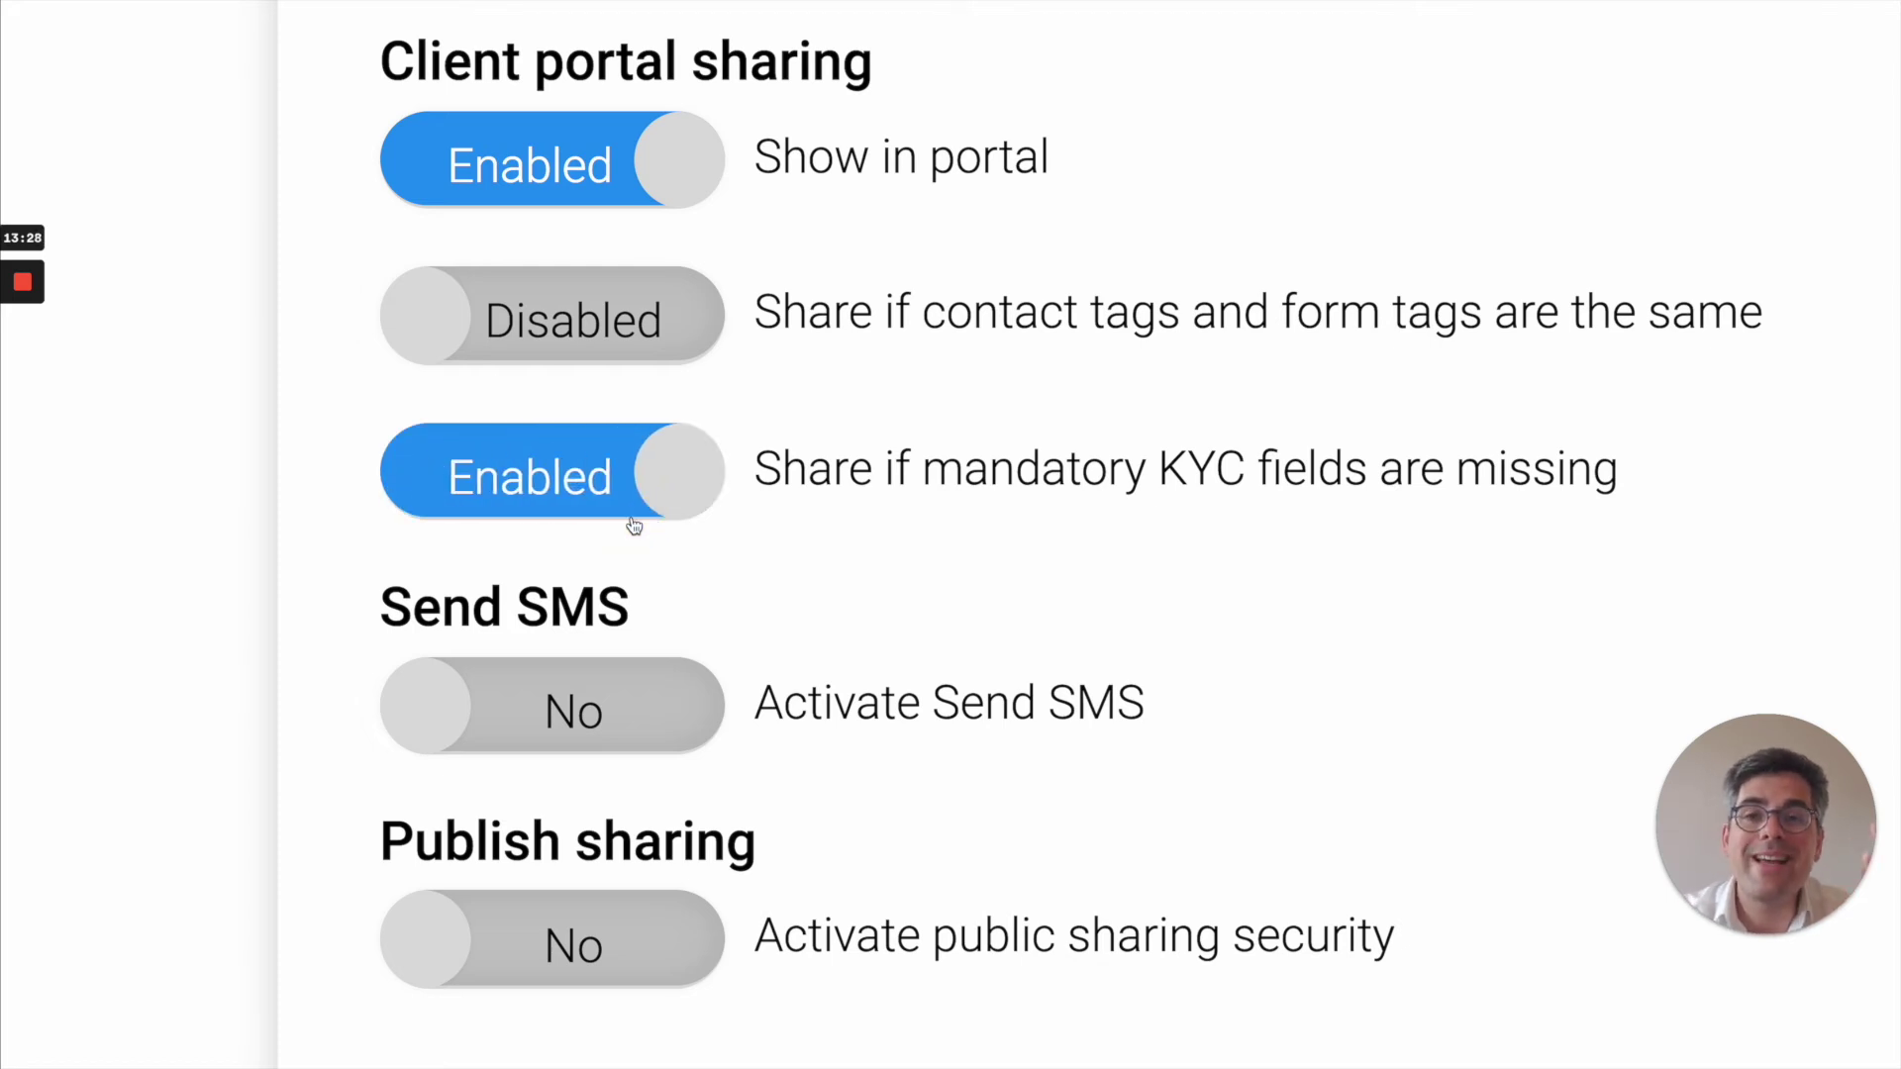
scroll(644, 465, down, 1)
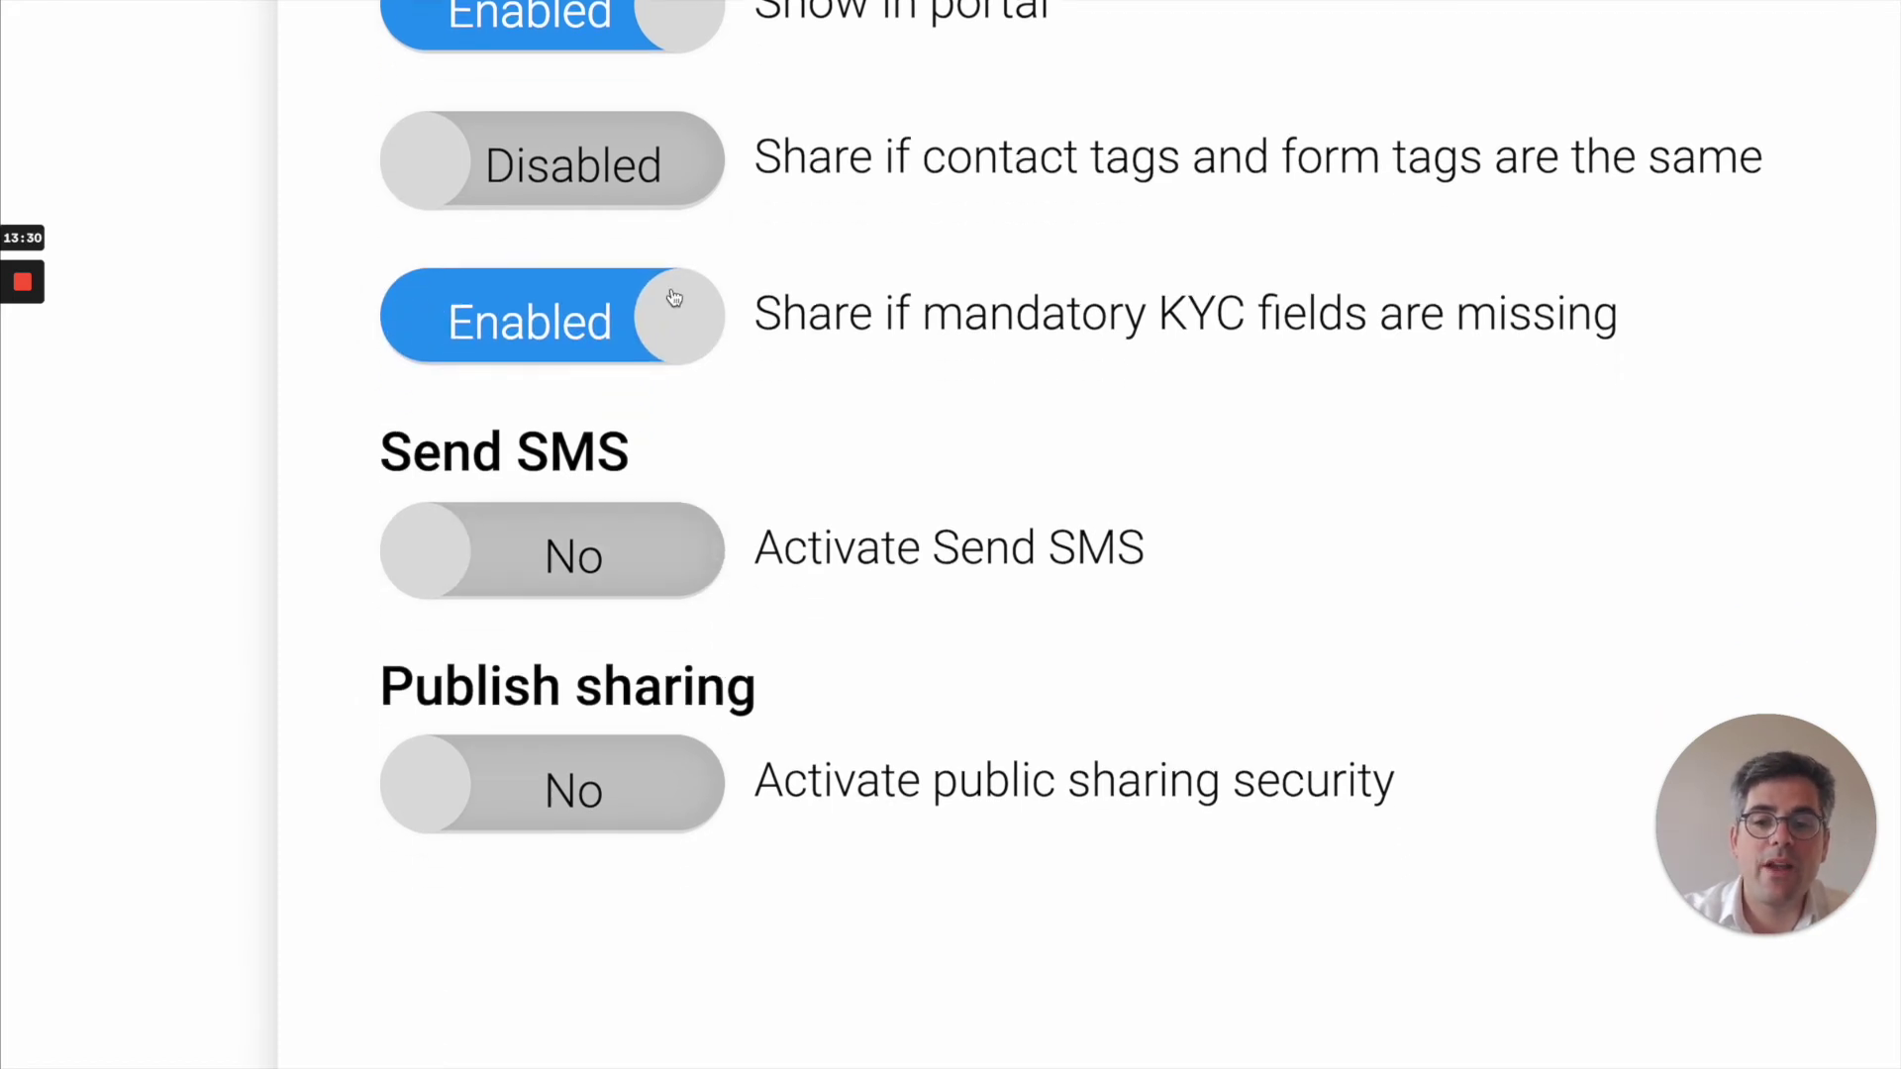
click(668, 317)
Activate Send SMS for the form and review its question name and message fields
scroll(649, 361, down, 1)
click(647, 386)
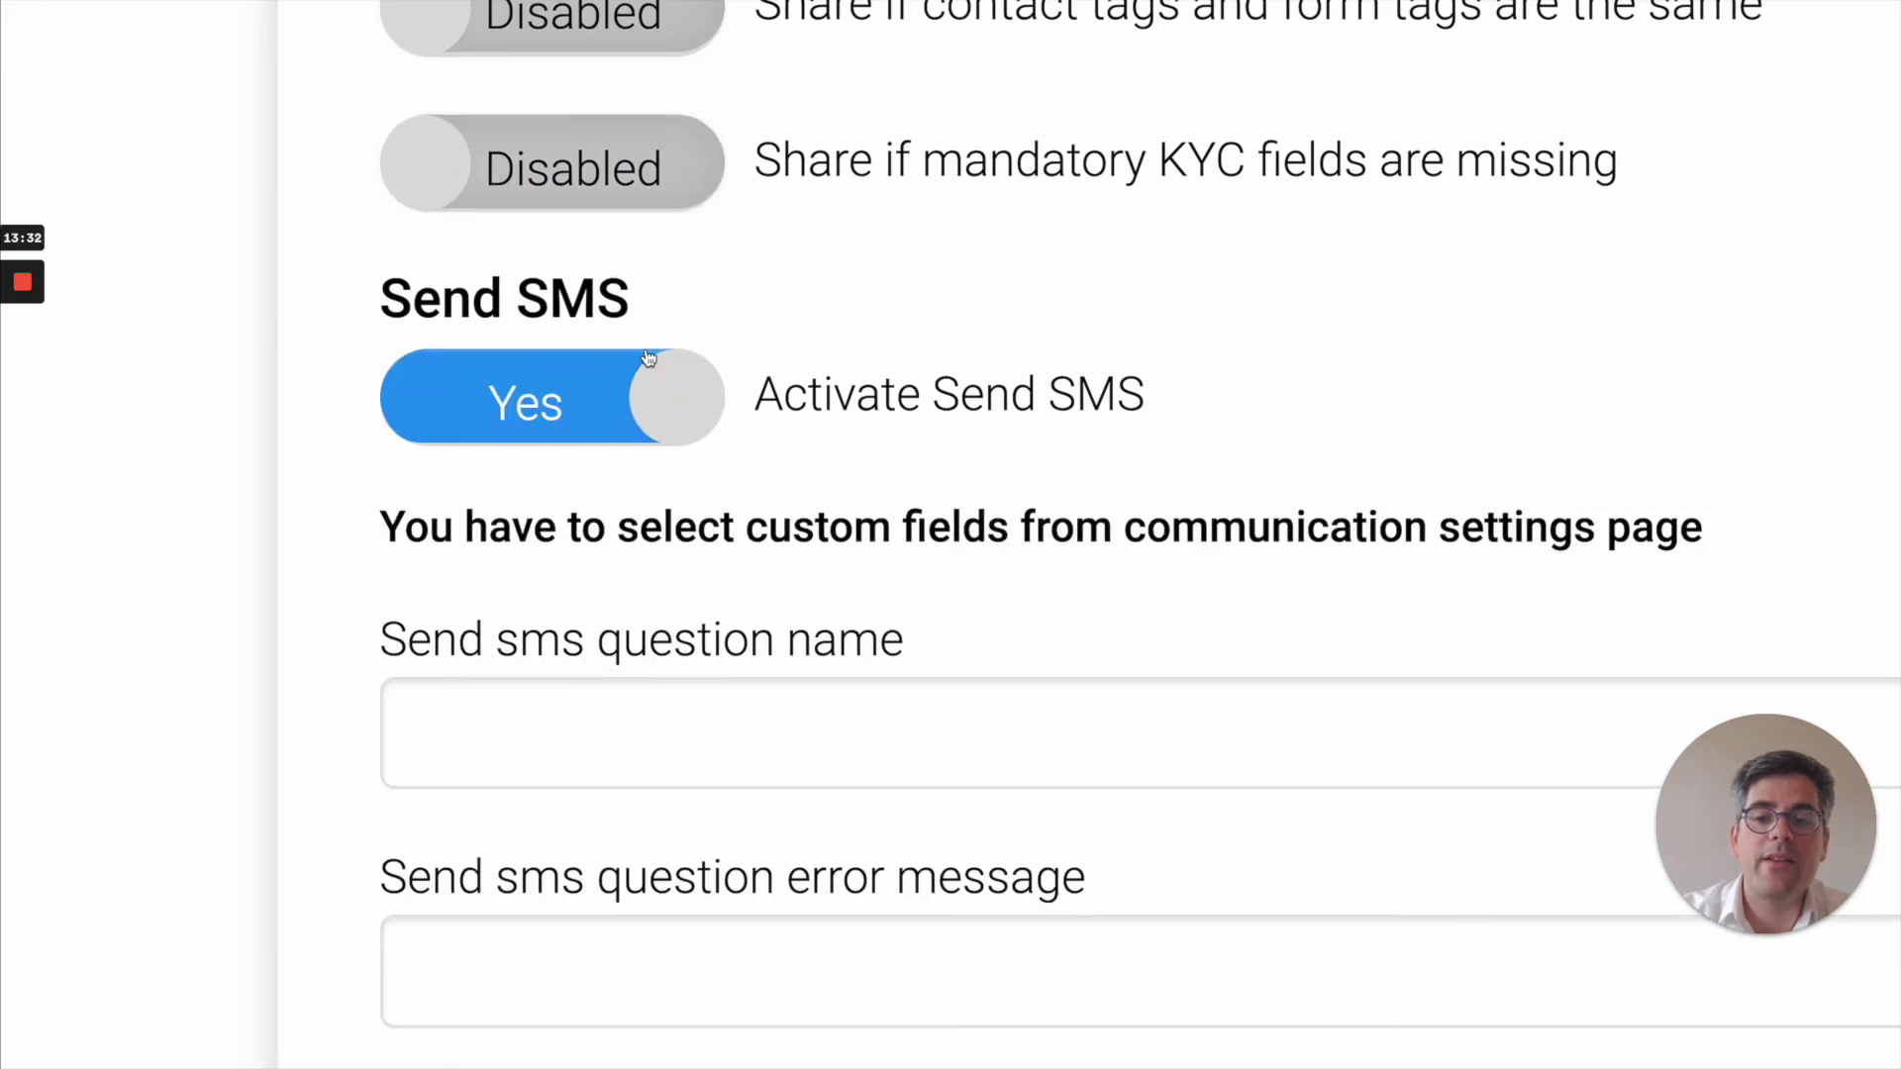
scroll(648, 358, down, 2)
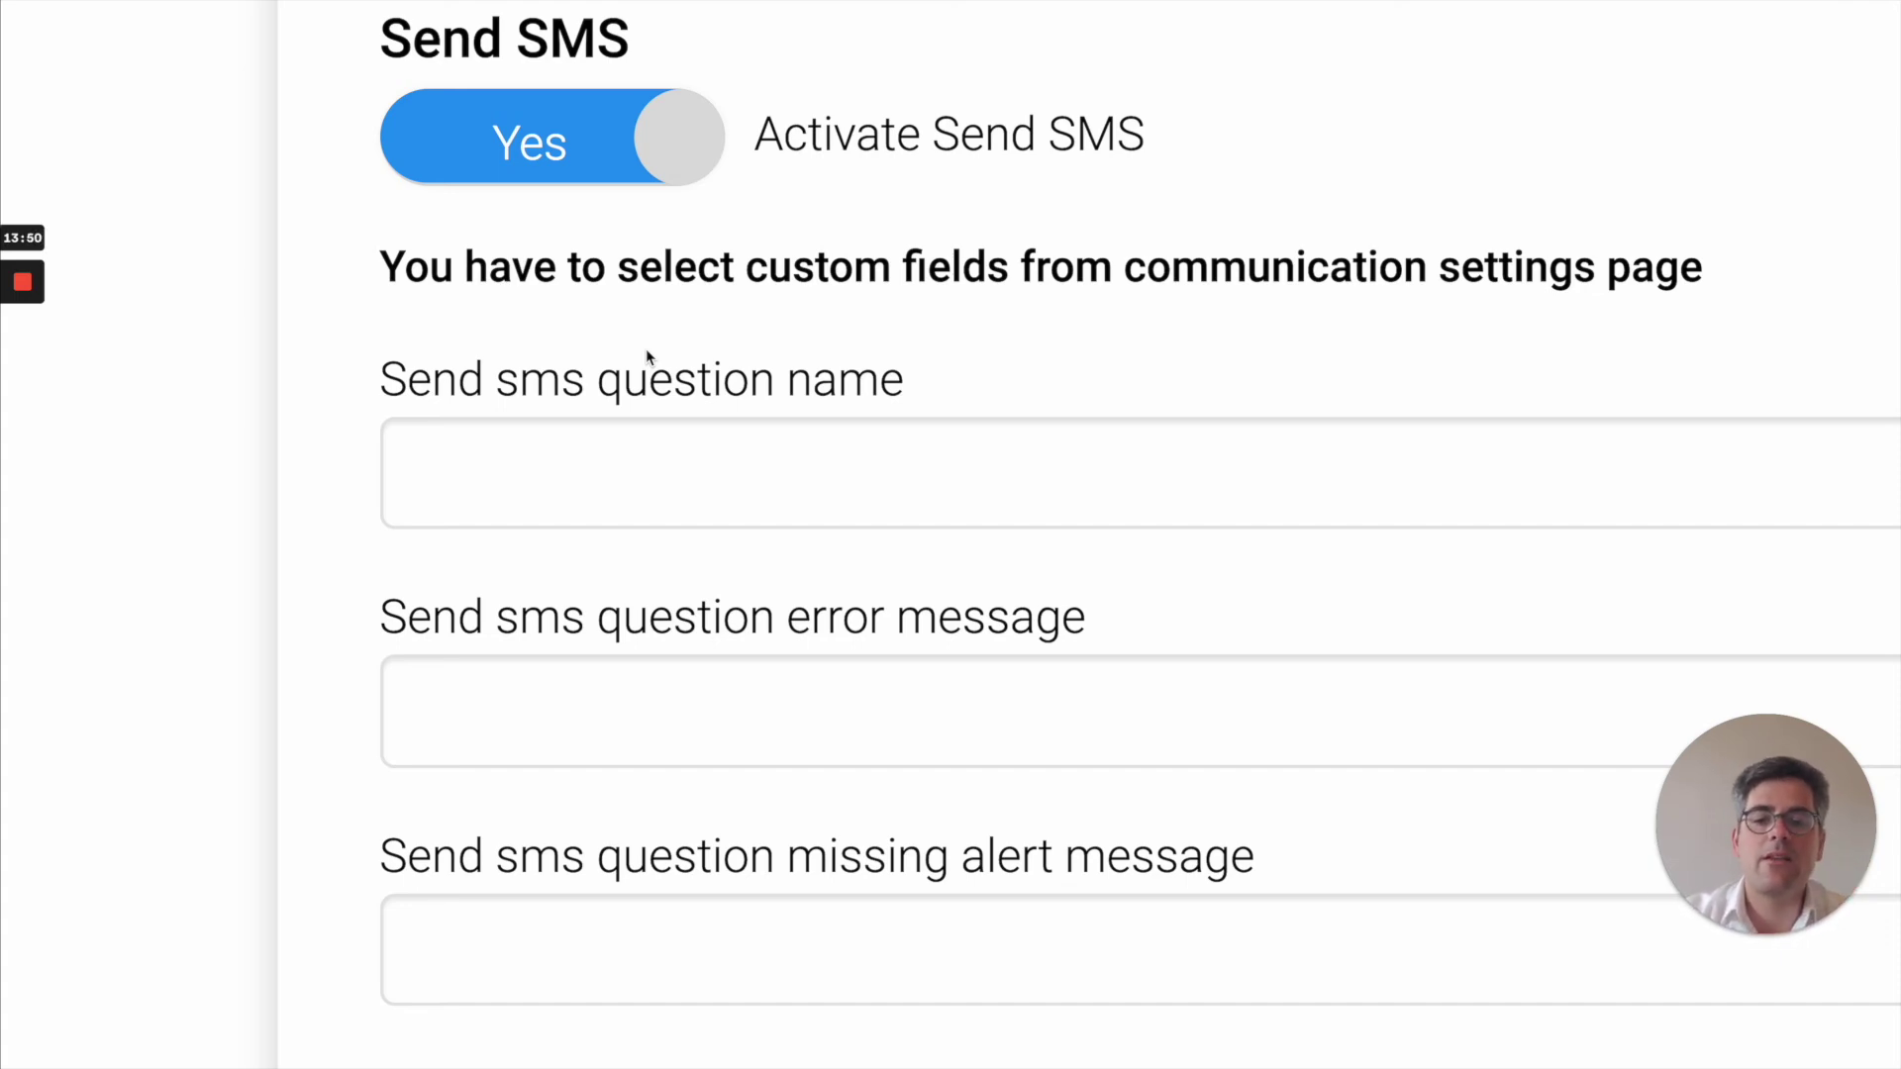
key(ctrl+0)
scroll(648, 357, down, 4)
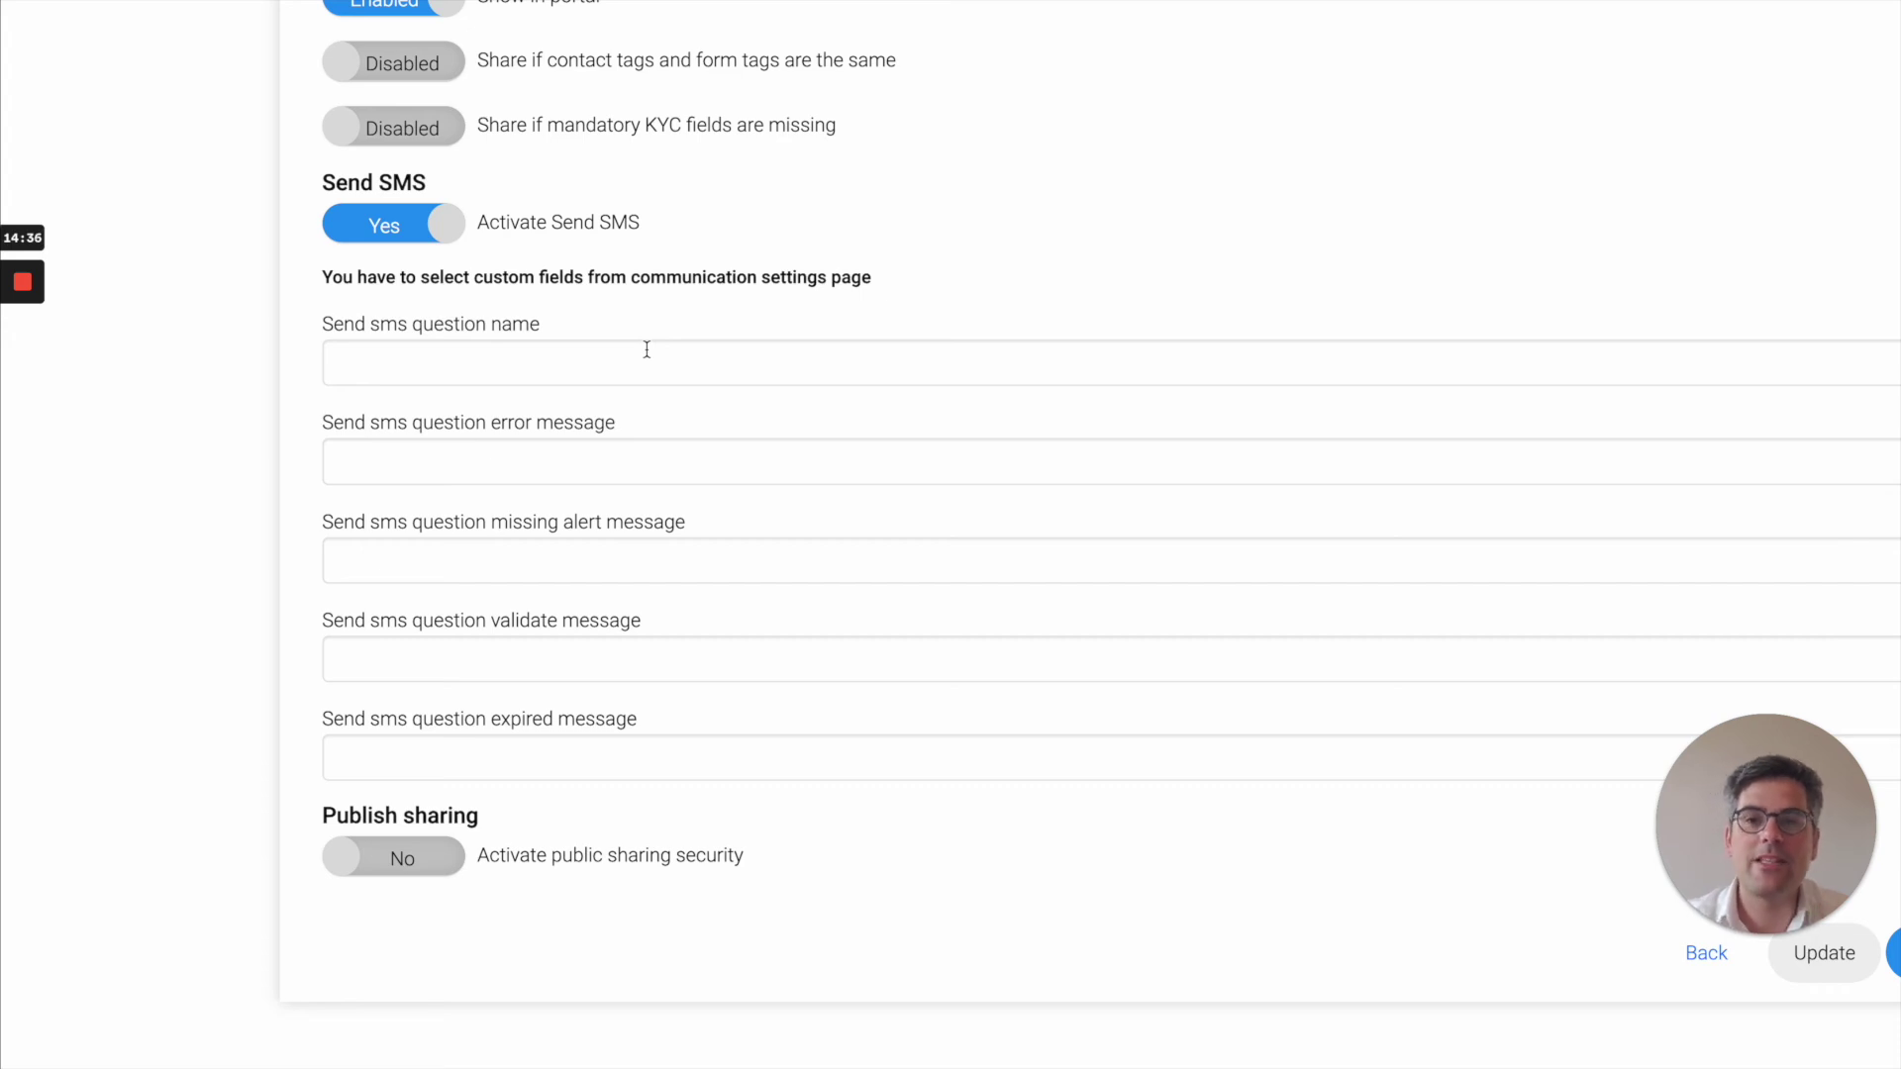
Activate public sharing security for the form and review its contact custom fields and security question settings
click(402, 857)
scroll(376, 851, down, 4)
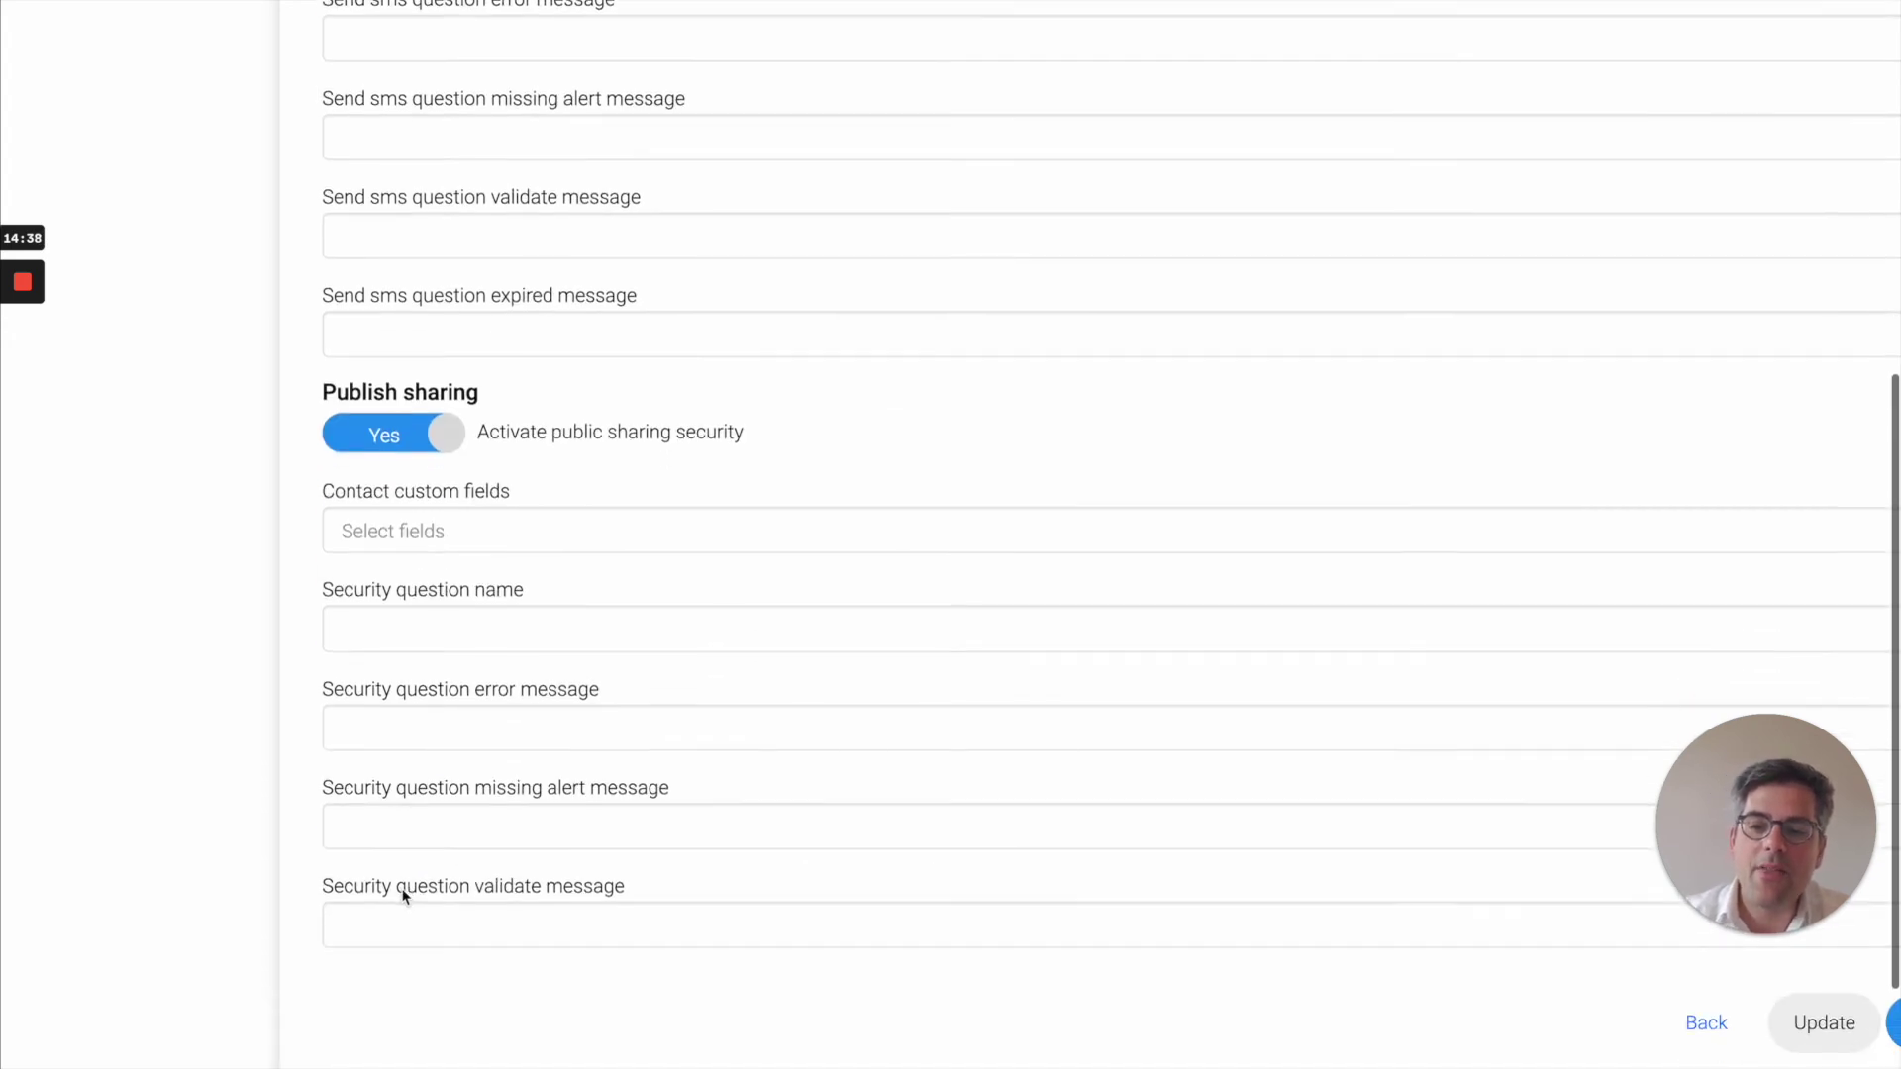
scroll(405, 895, down, 2)
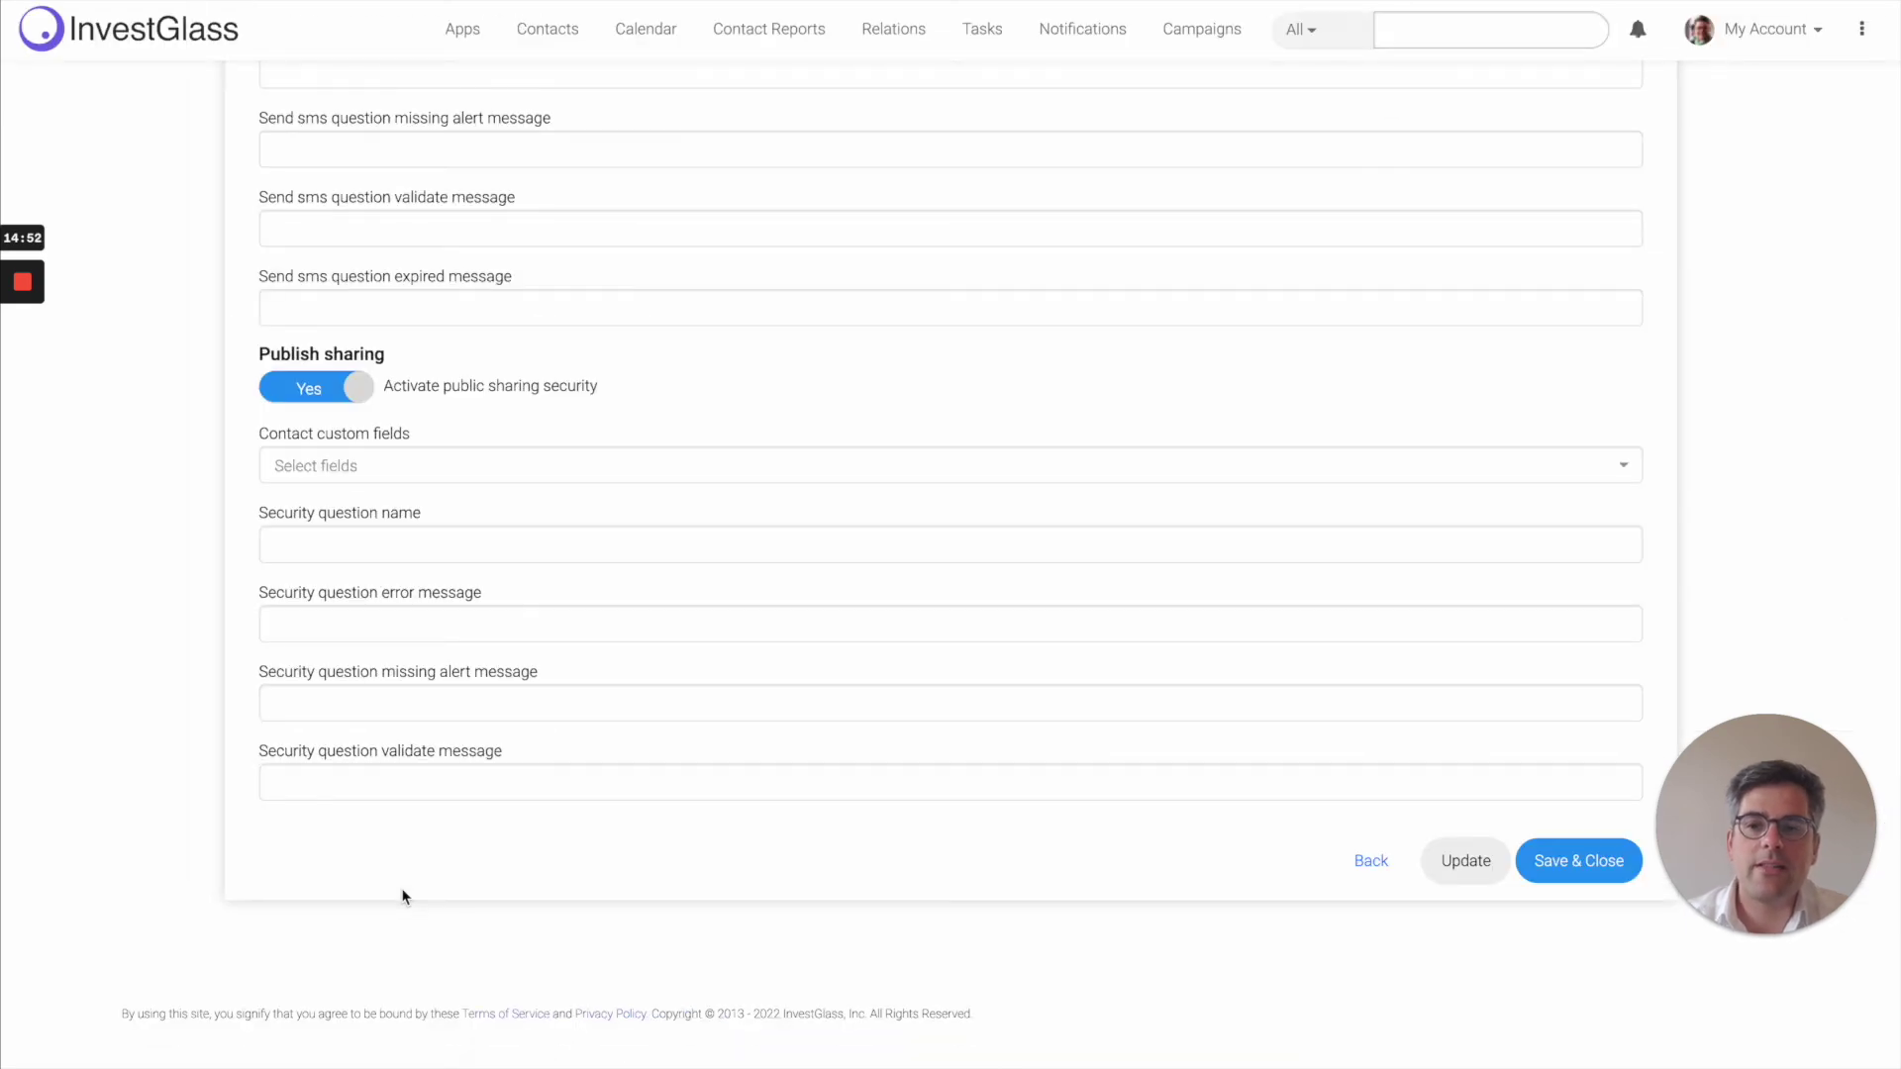
Return to the CRM forms list and set the InvestGlass Genius Bar form to active
scroll(402, 896, up, 8)
scroll(402, 896, left, 5)
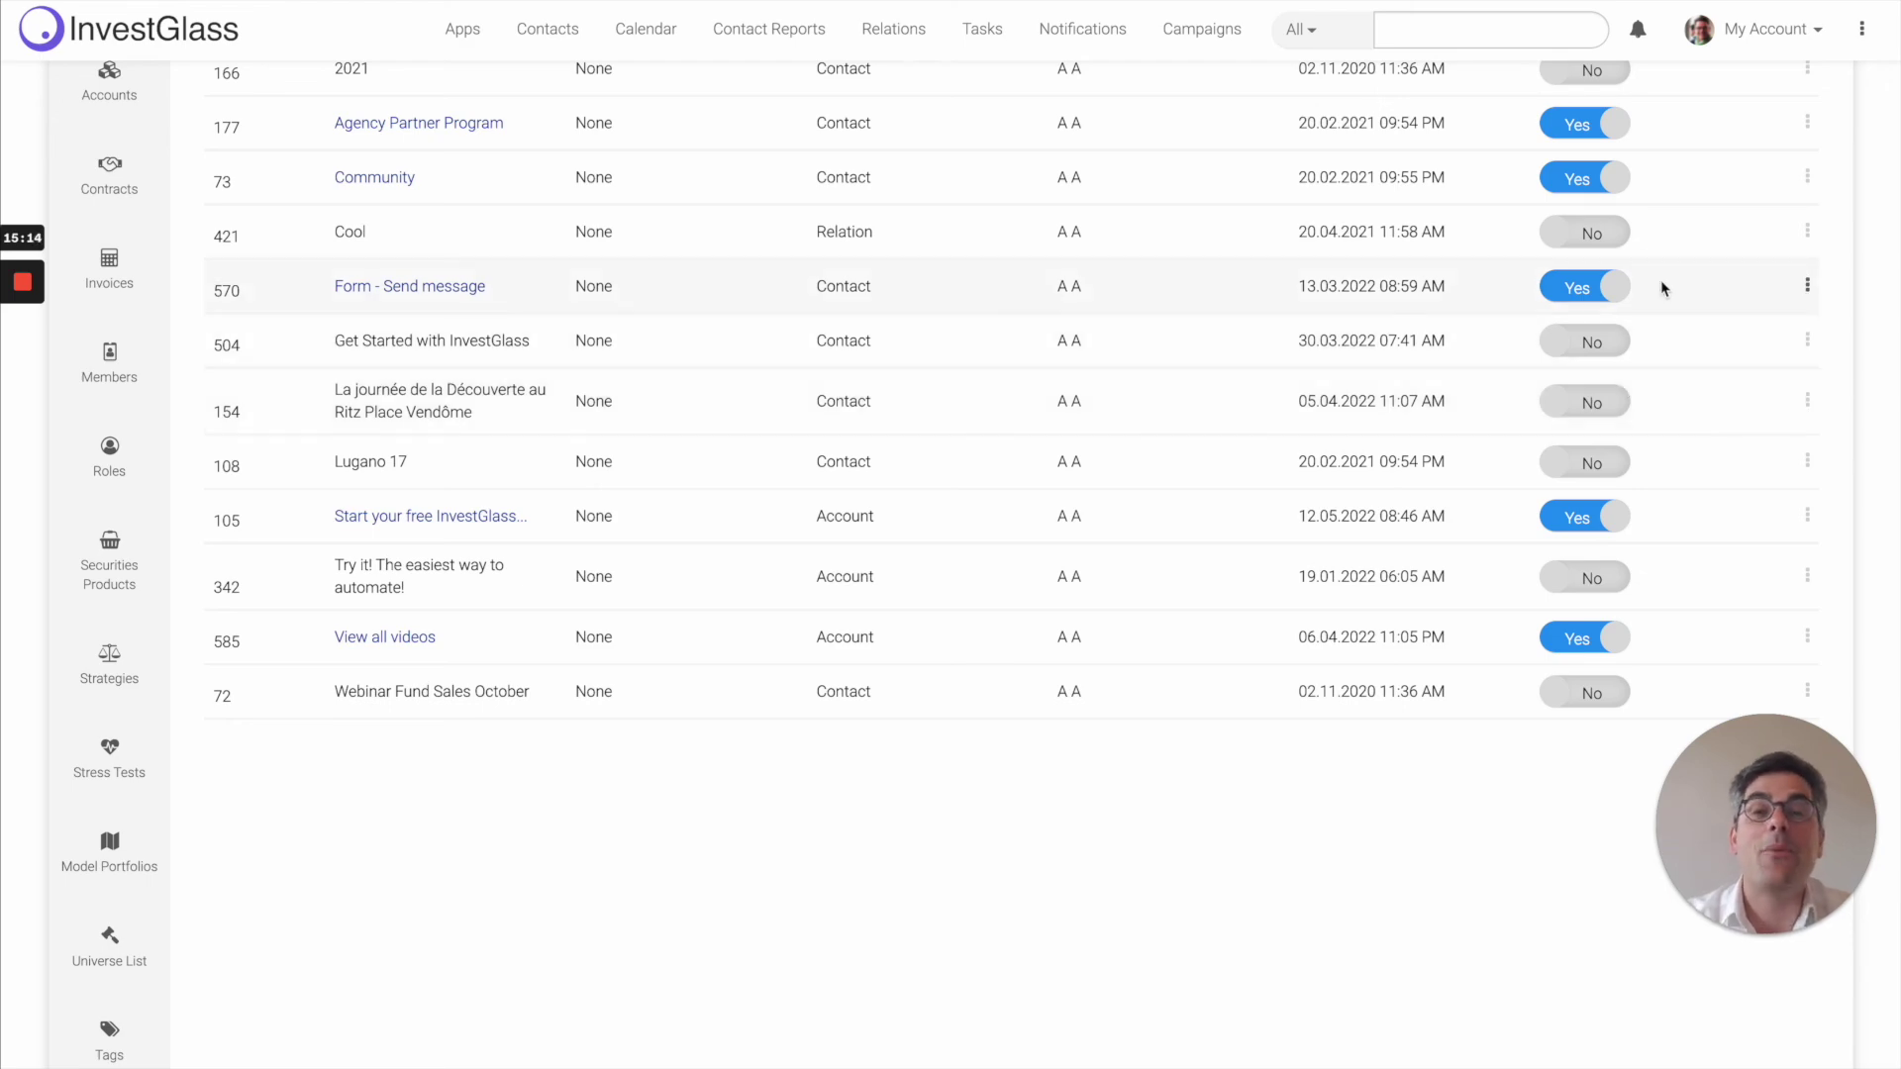
scroll(1684, 297, up, 5)
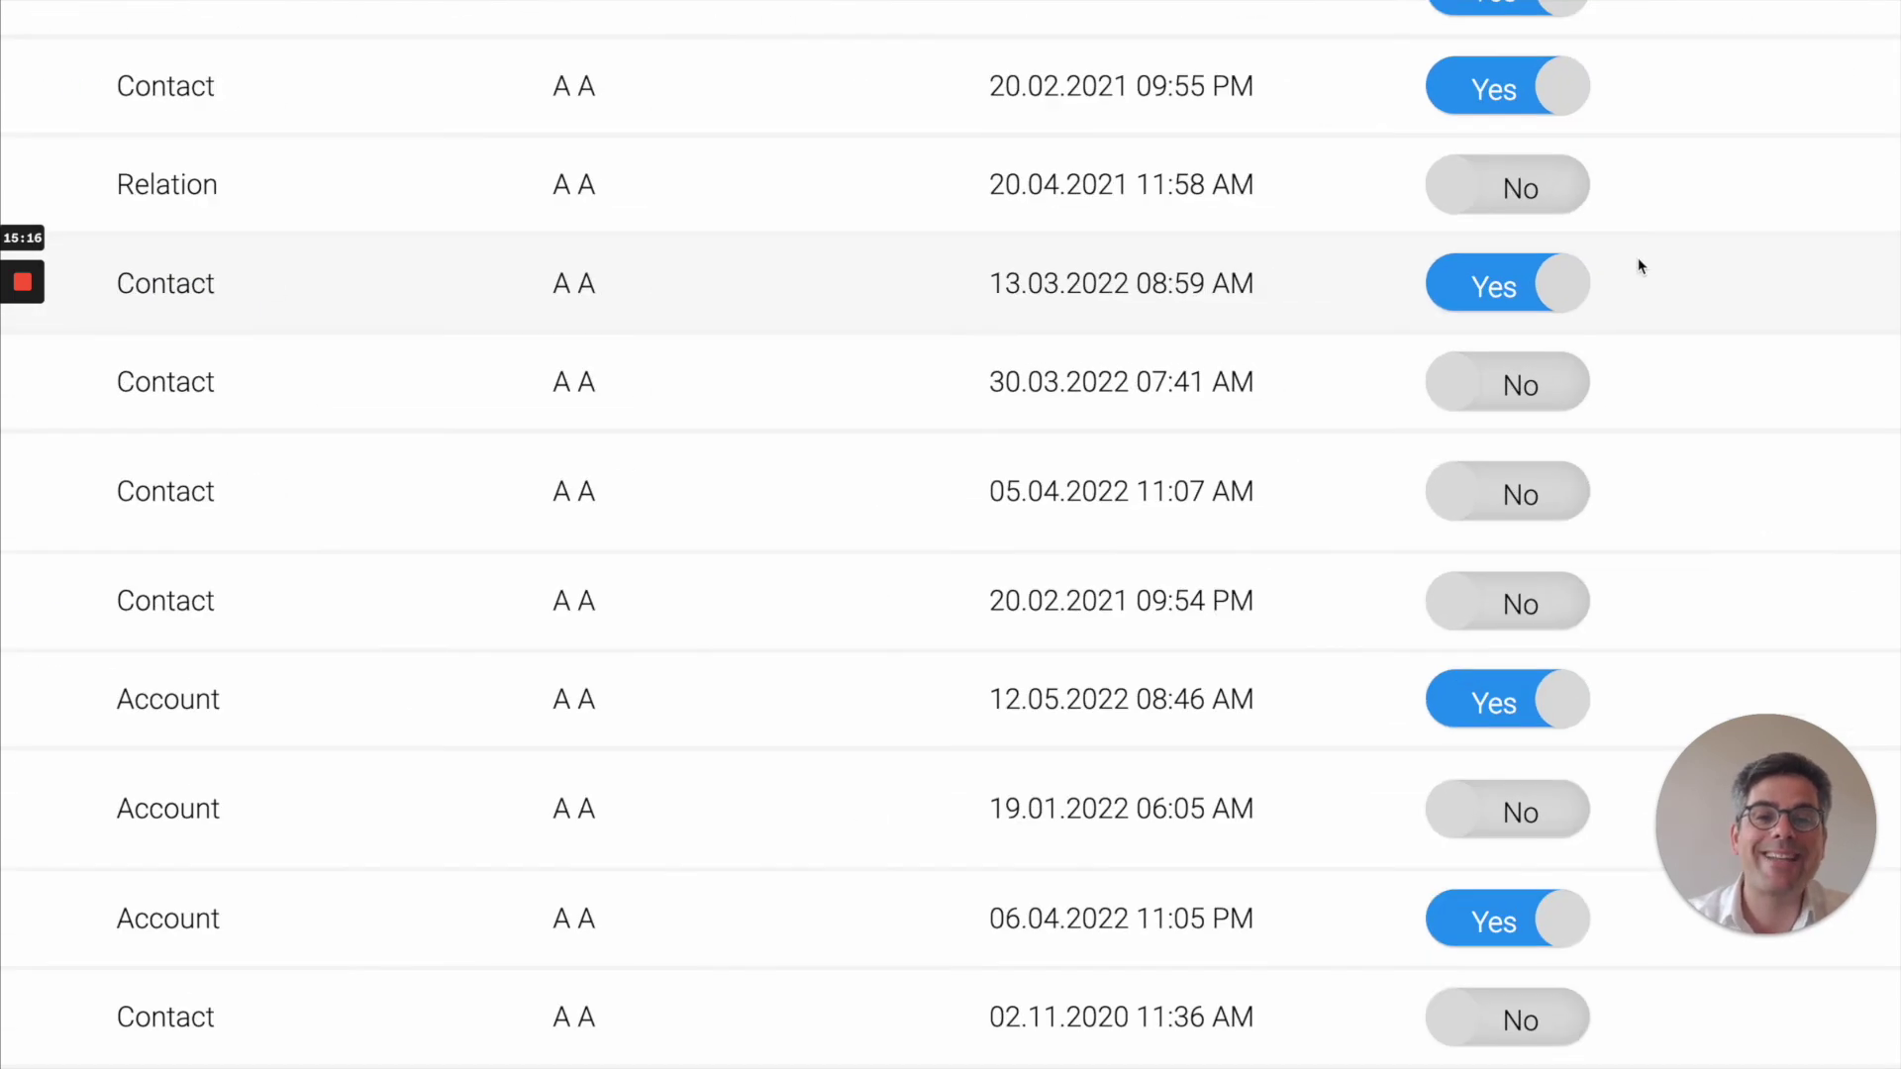
scroll(1638, 263, up, 10)
click(1493, 522)
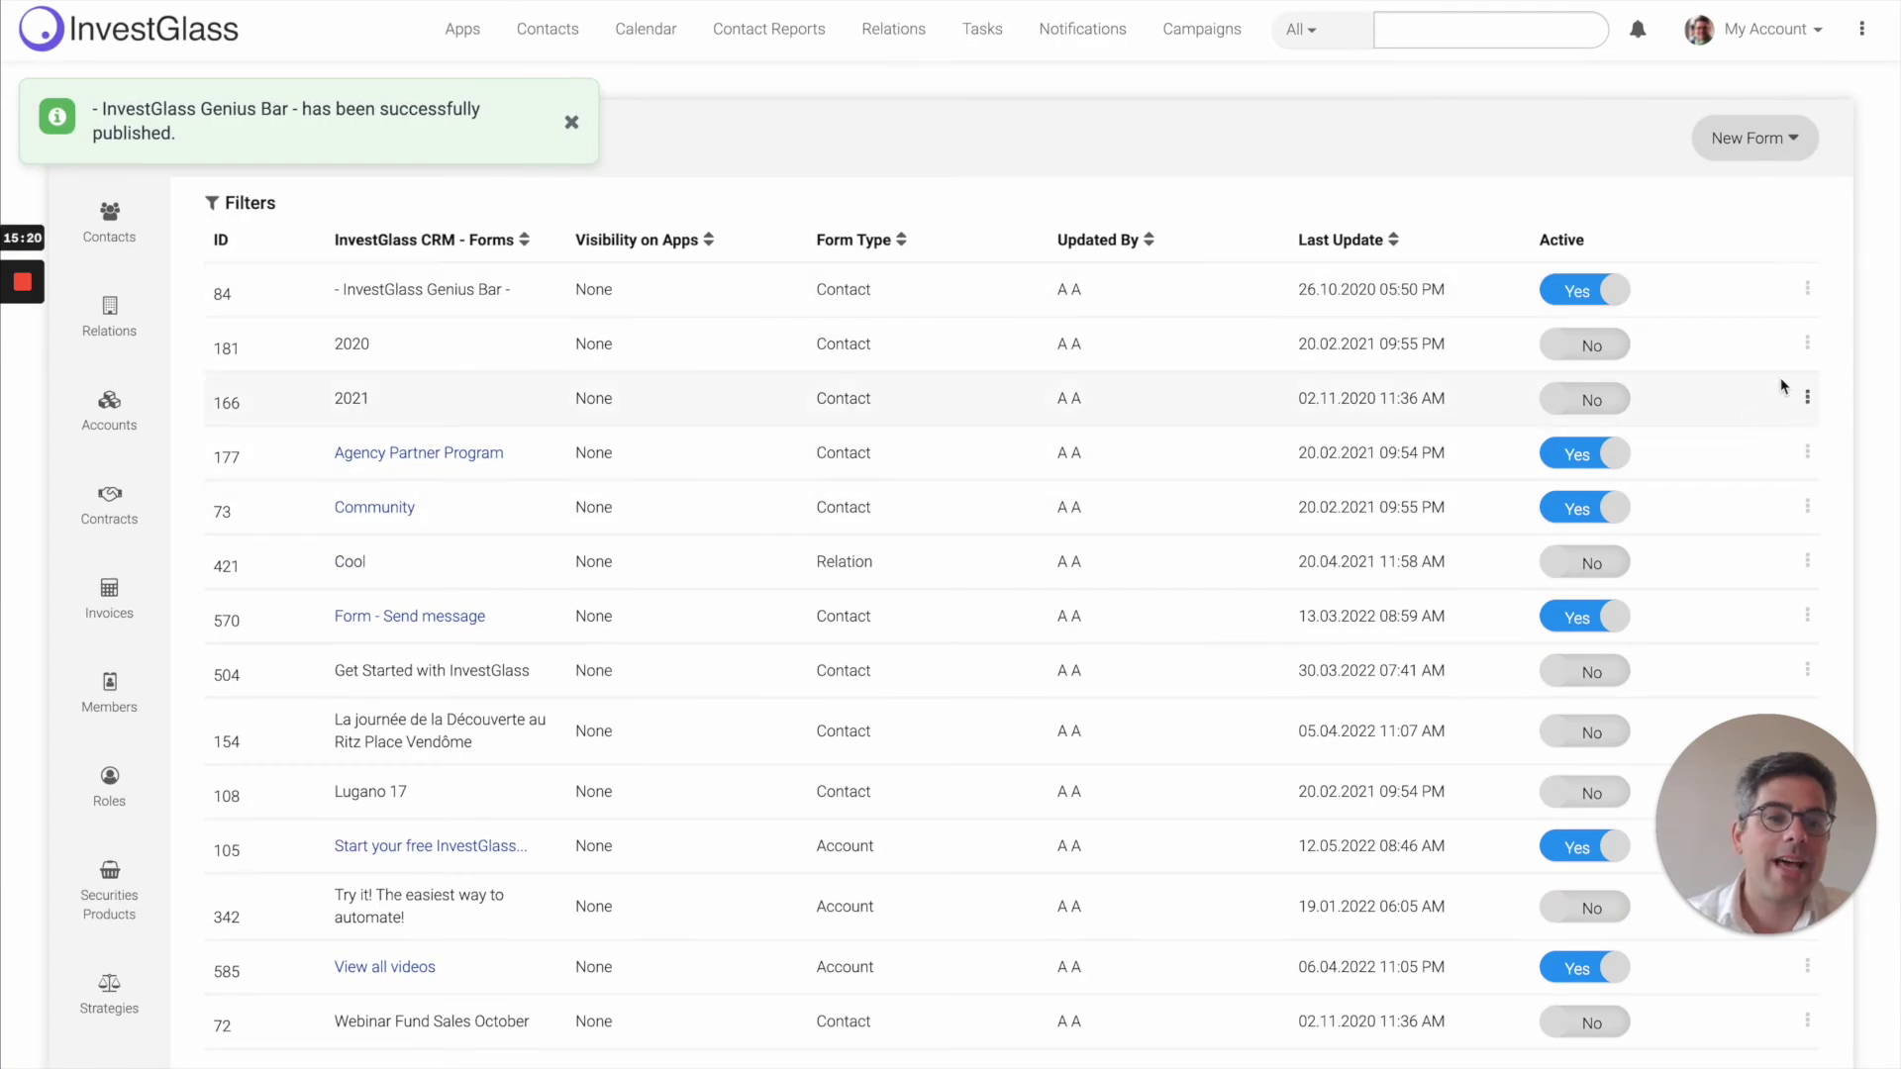
Publicly share the InvestGlass Genius Bar form to Generic New Contact and copy its iFrame embed code
click(1812, 288)
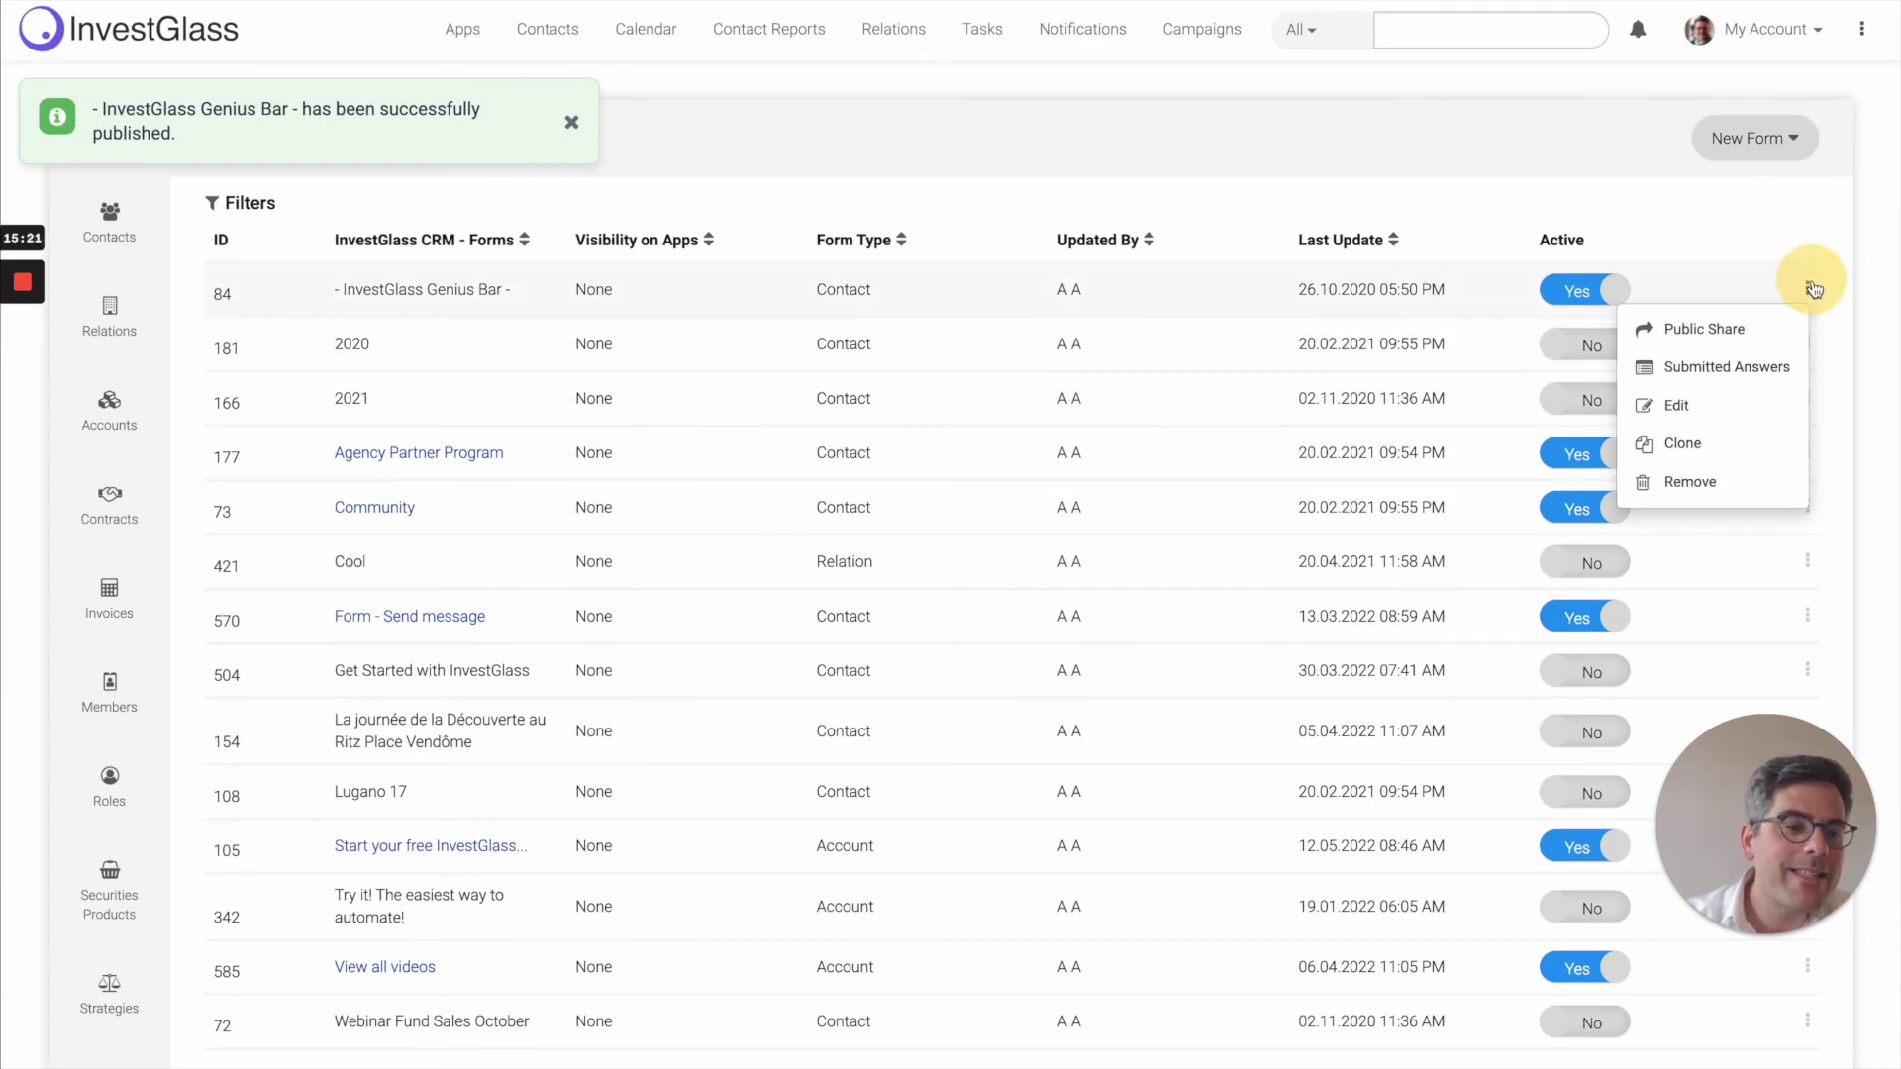
click(1757, 336)
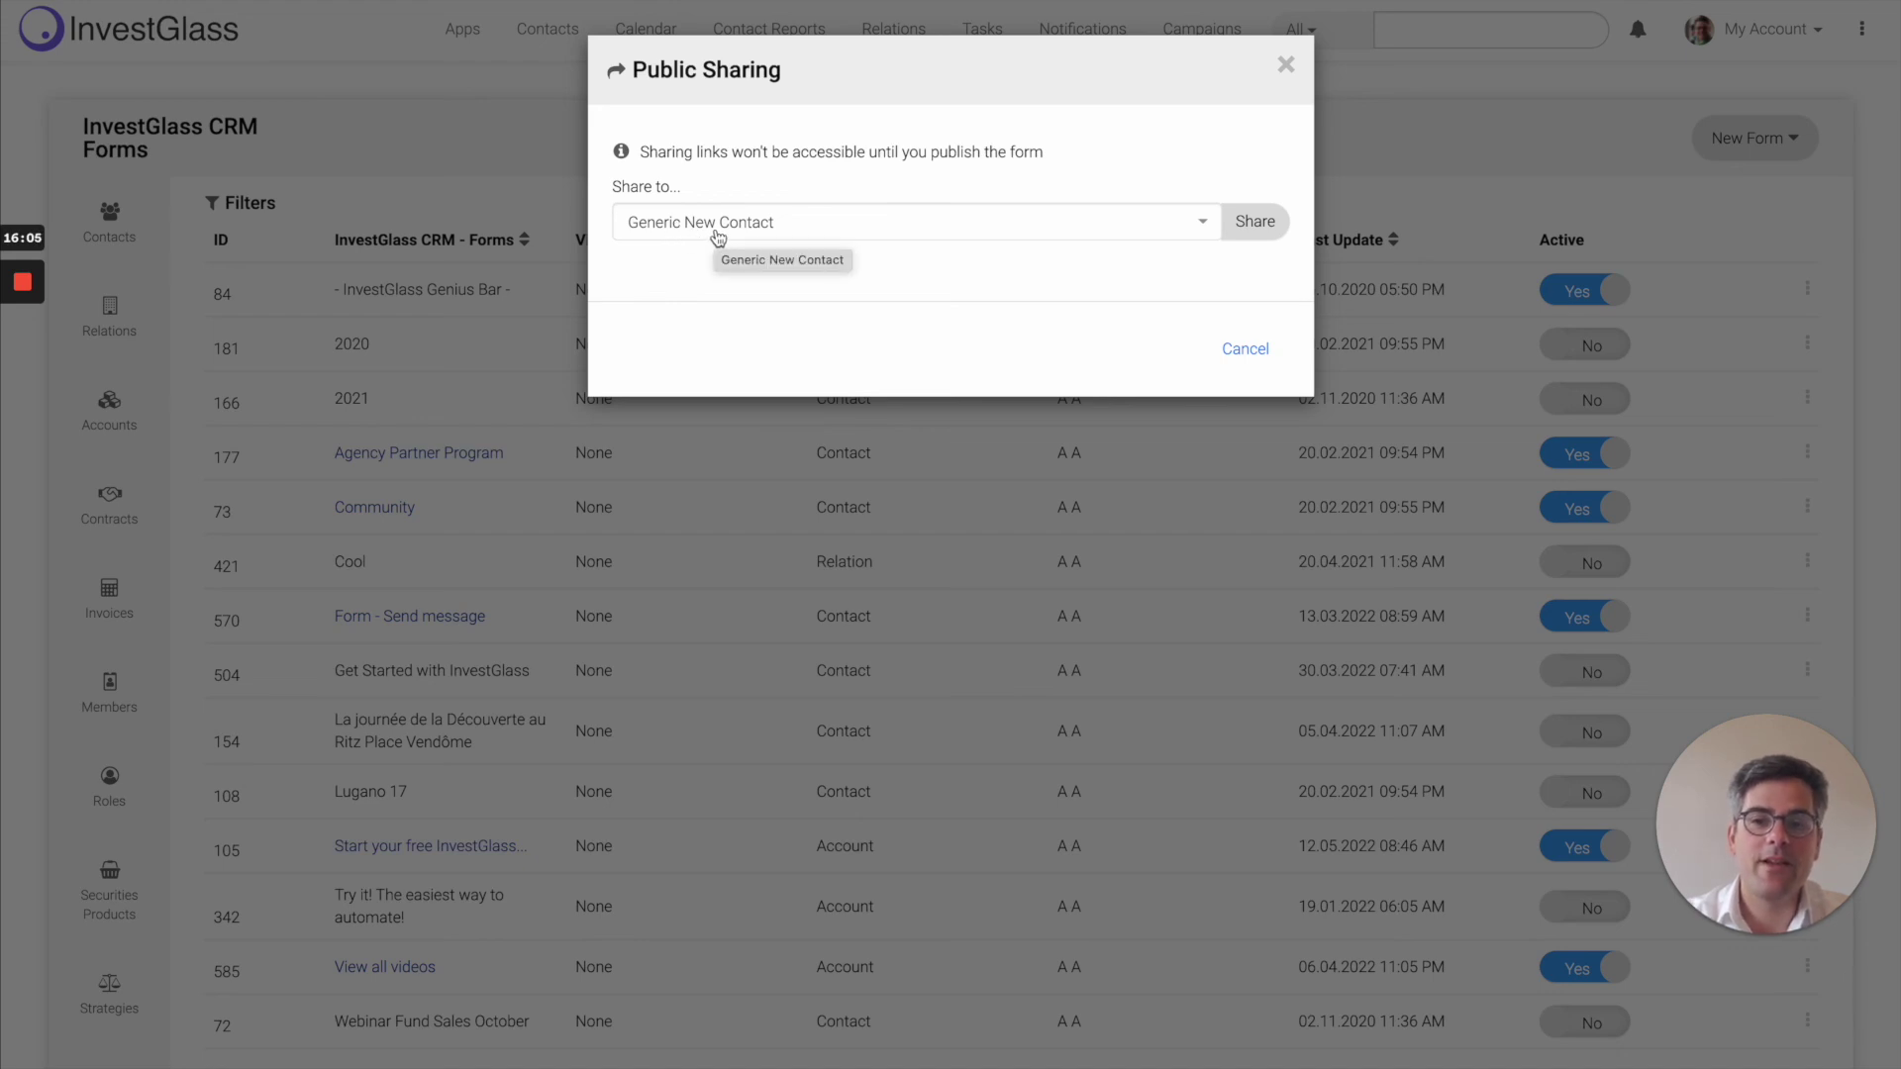
click(1272, 220)
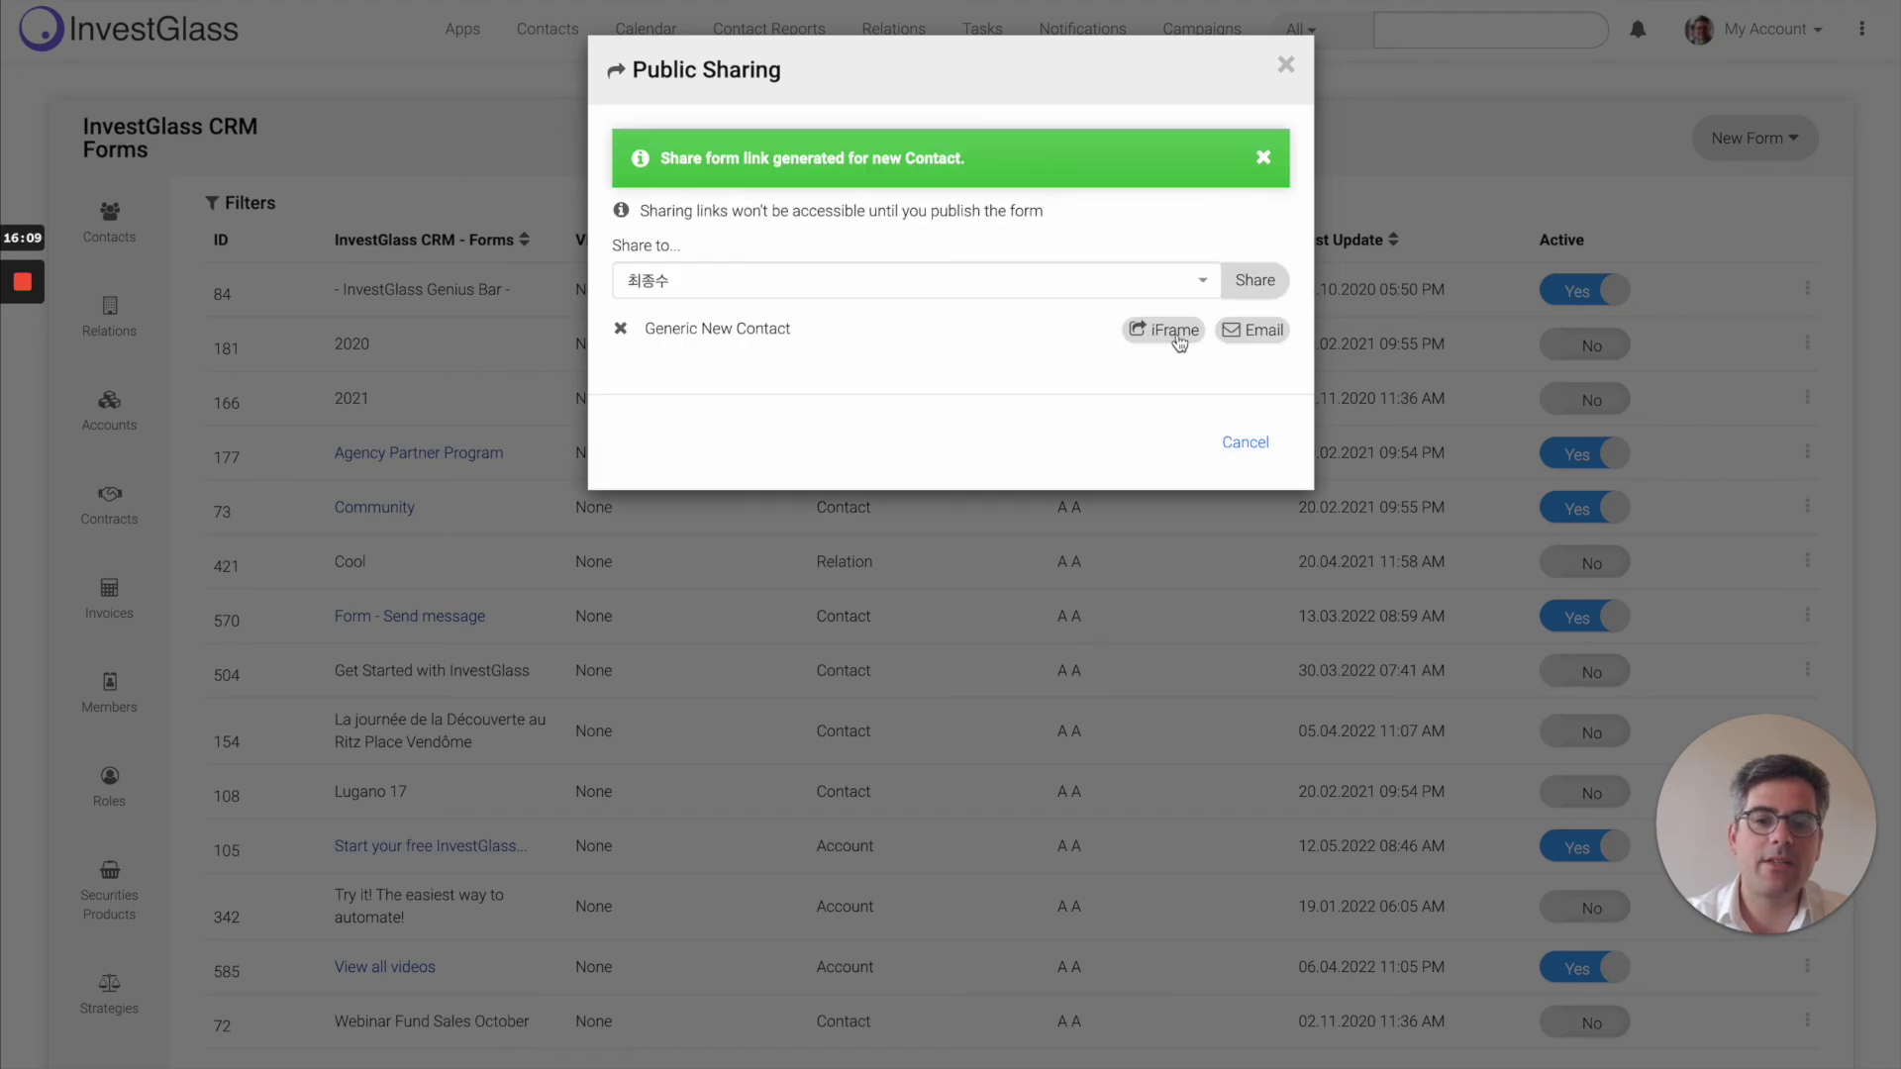
click(1176, 337)
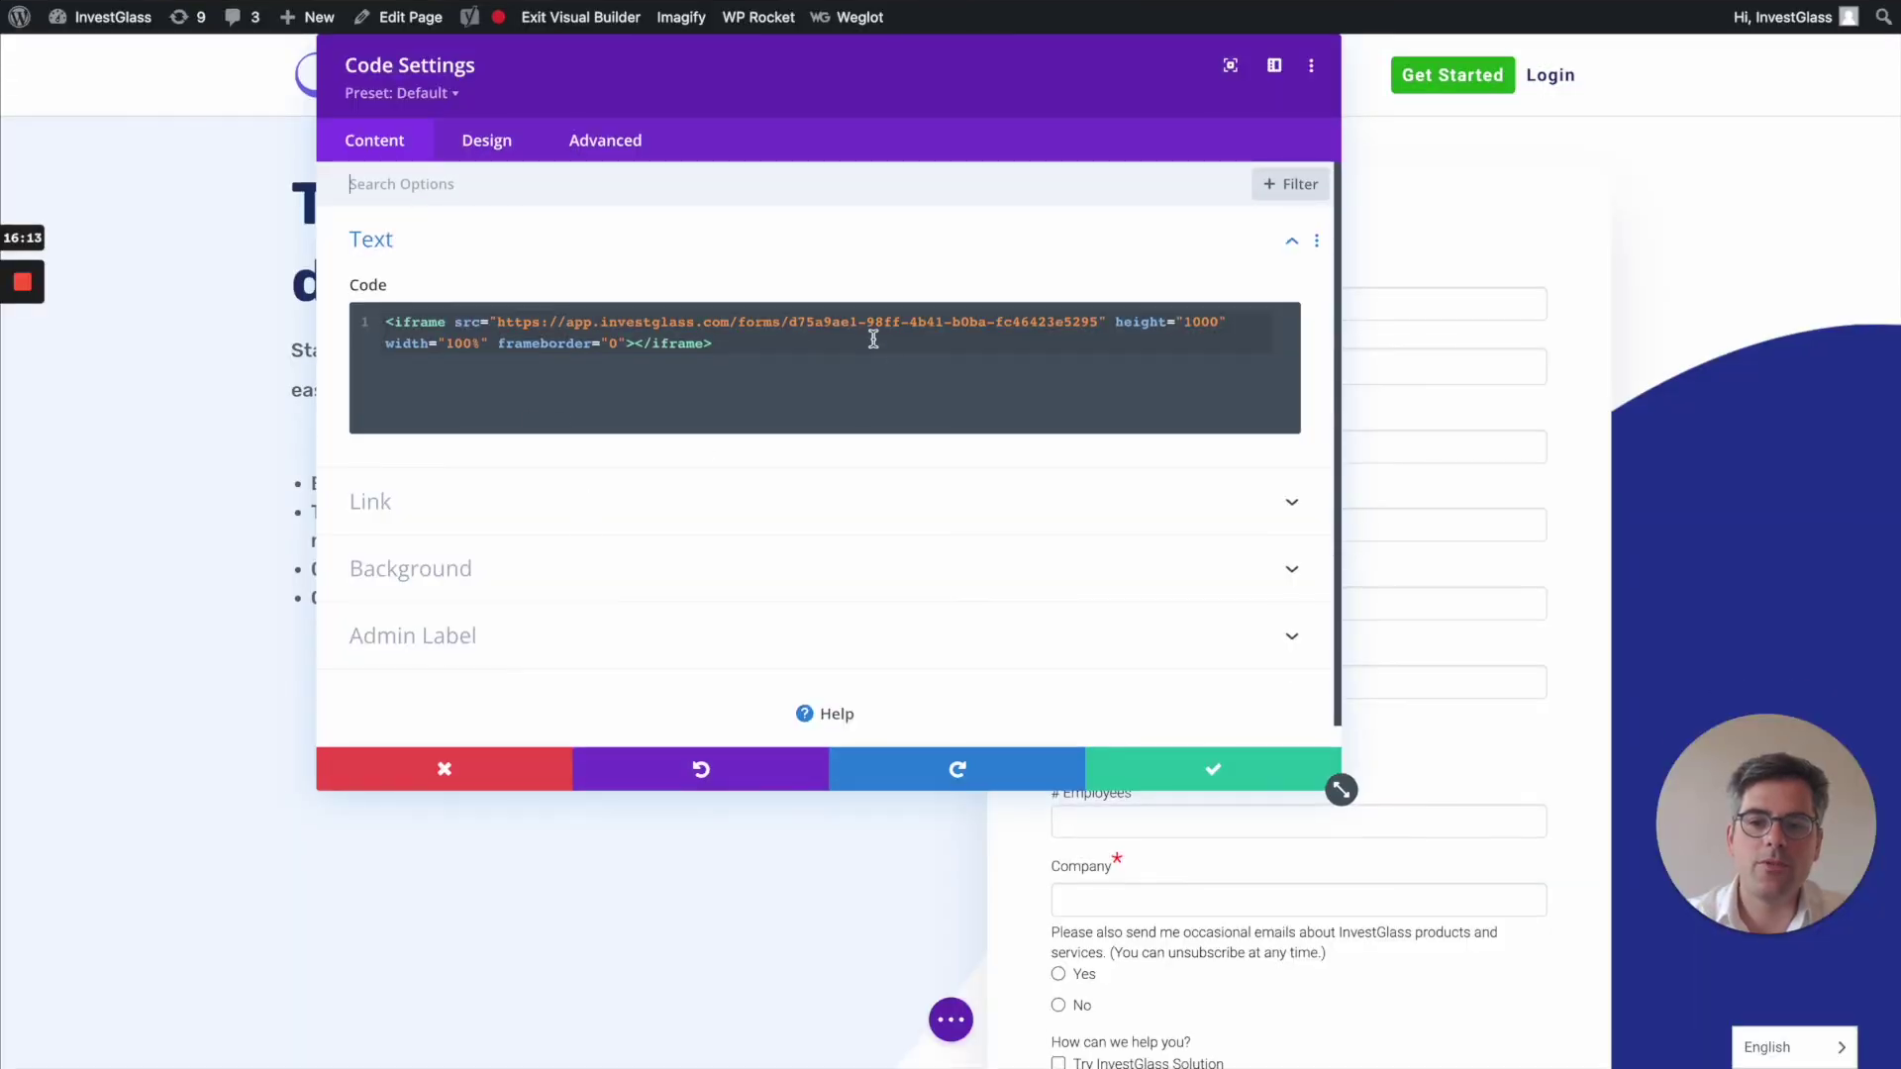
Switch to the WordPress page's code module and paste the copied iframe below the existing one, separated by an empty line
key(Return)
key(ctrl+v)
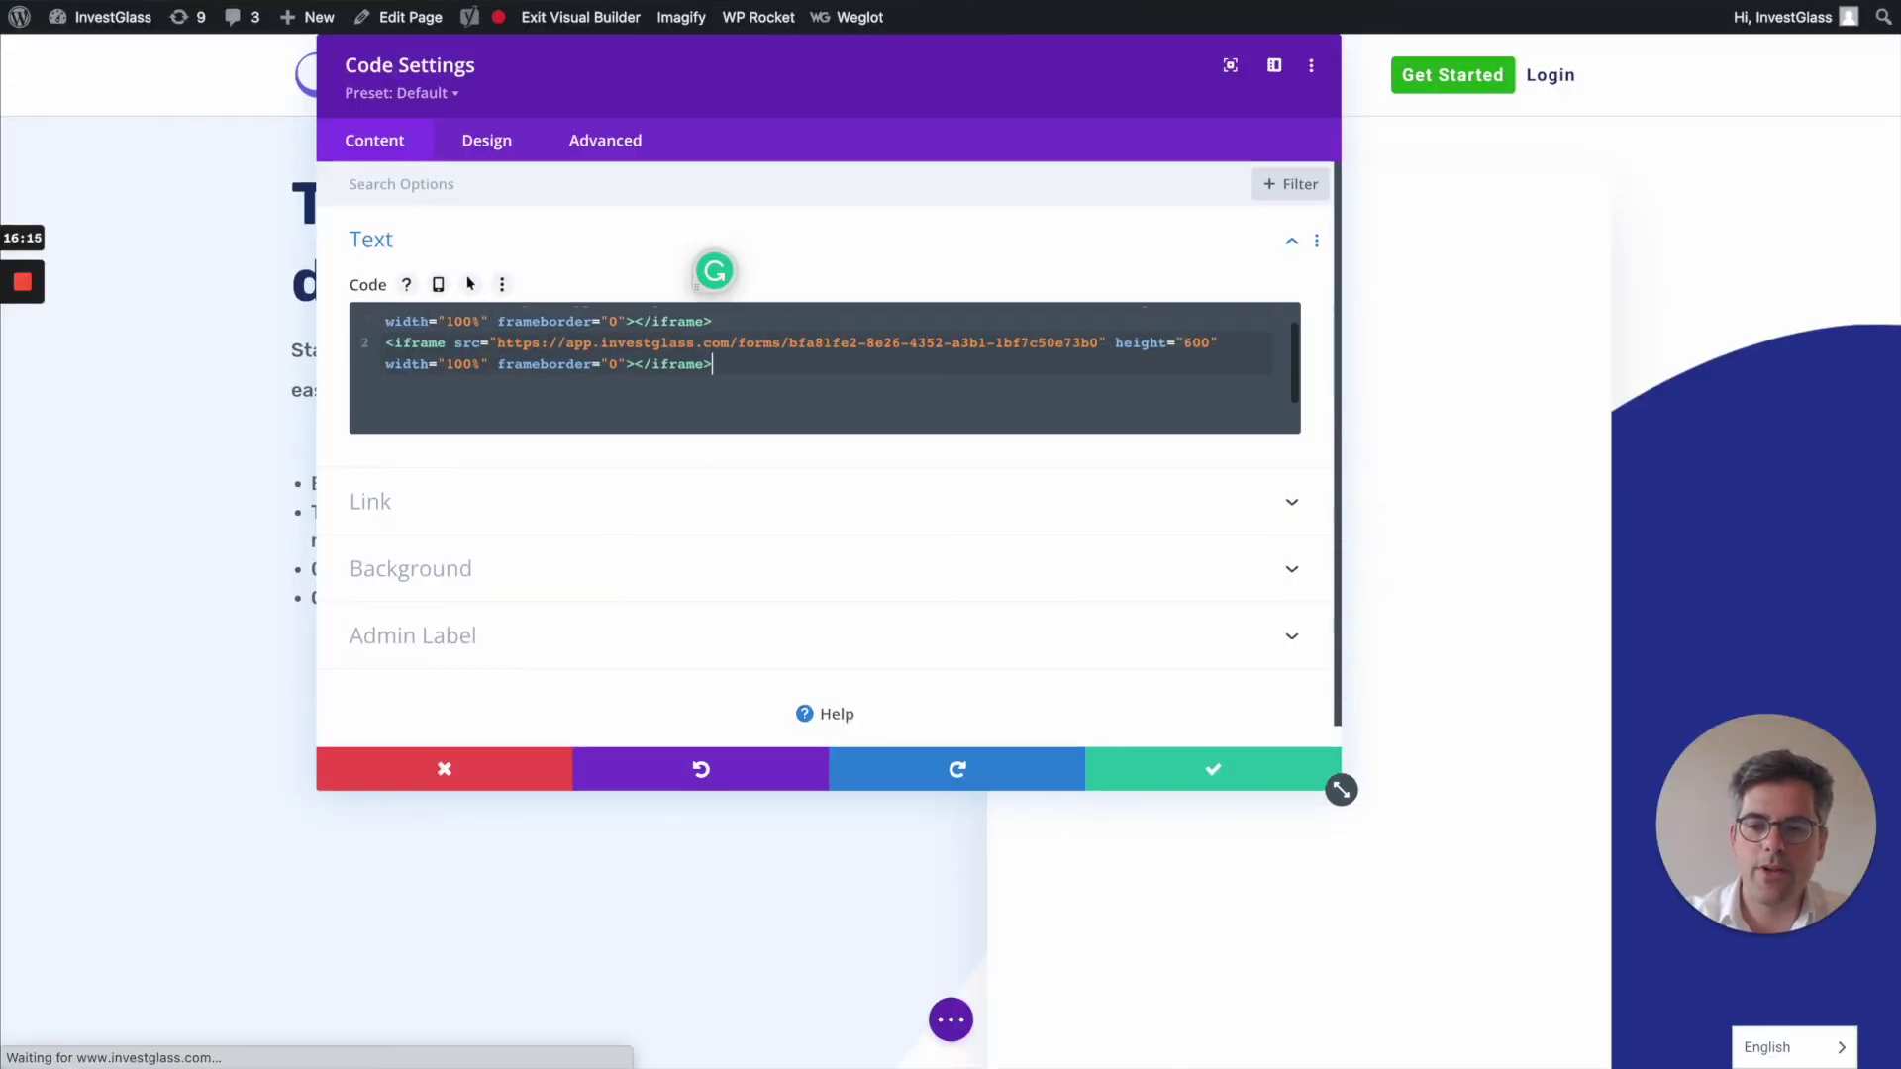
click(921, 313)
key(Return)
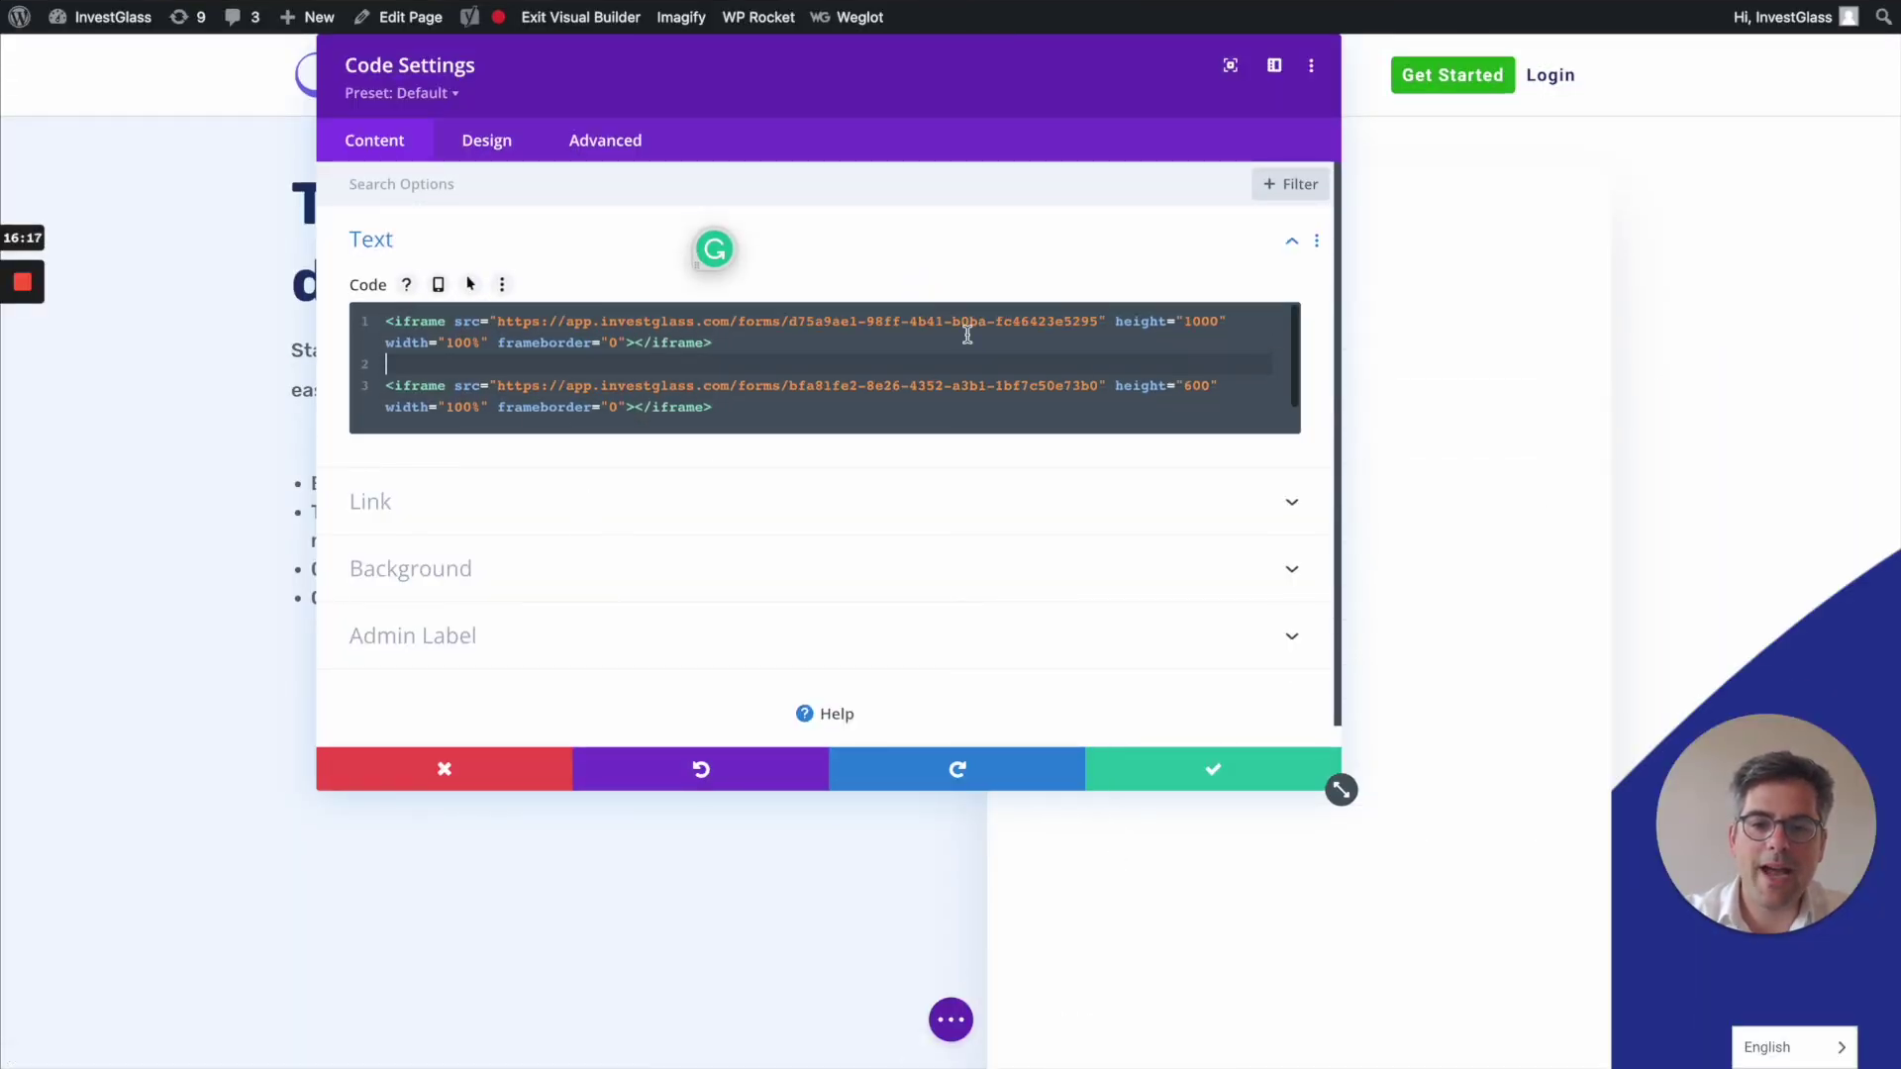
Set the height of the pasted iframe to 1000
triple_click(1188, 386)
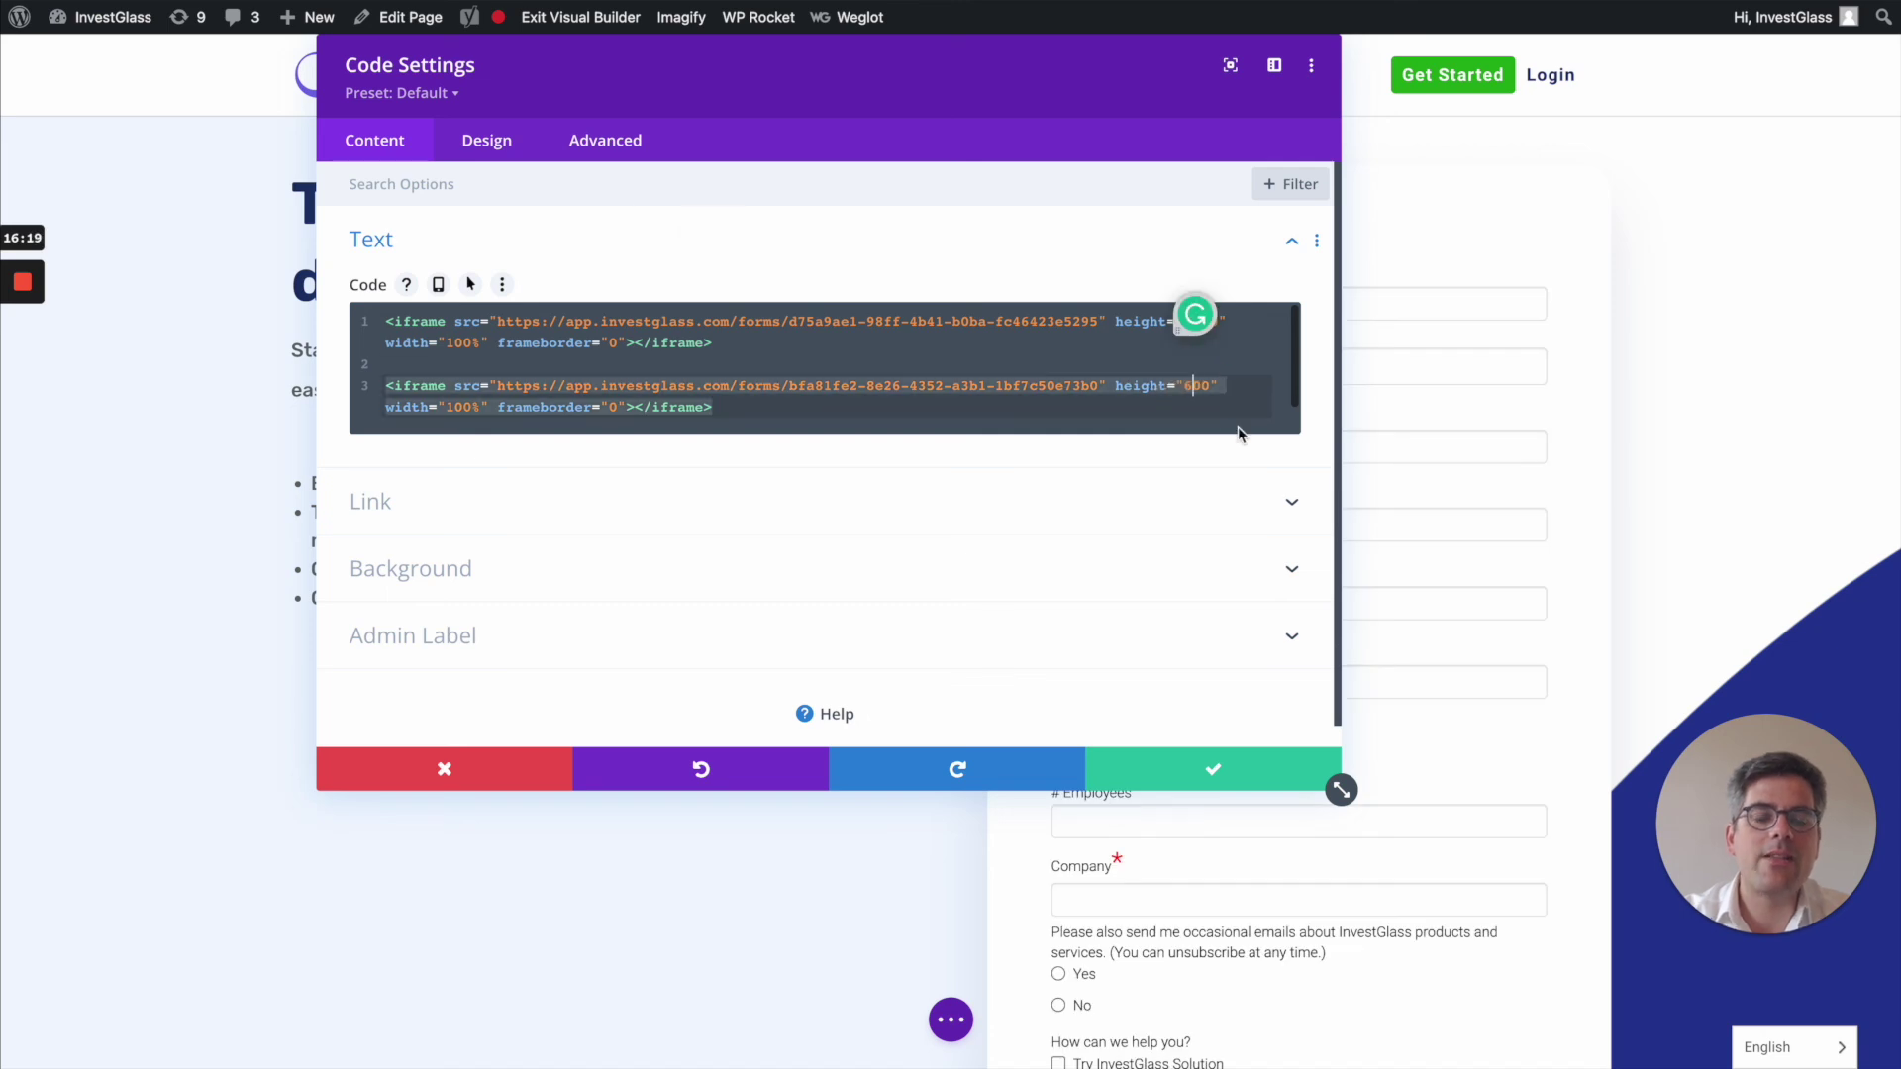
key(BackSpace)
text(10)
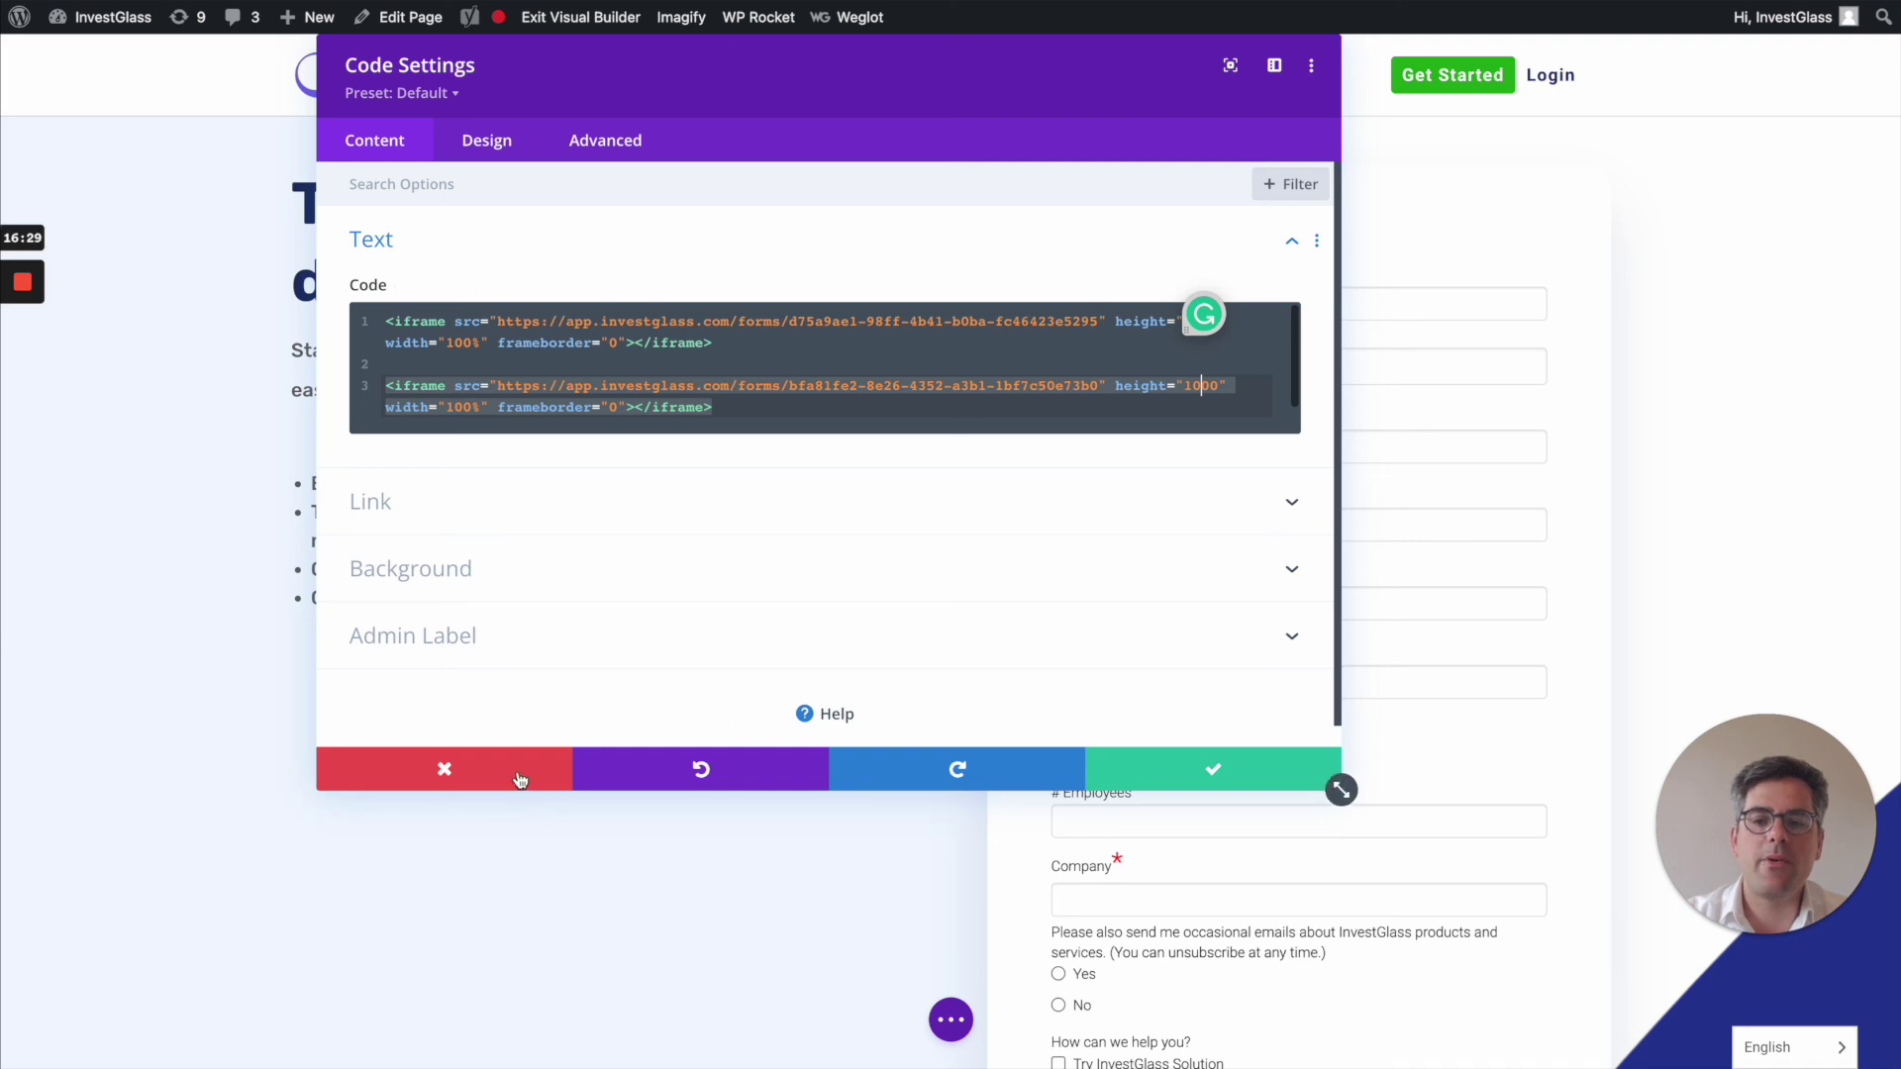
Delete the pasted second iframe from the code module and save the module settings
key(BackSpace)
key(BackSpace)
key(BackSpace)
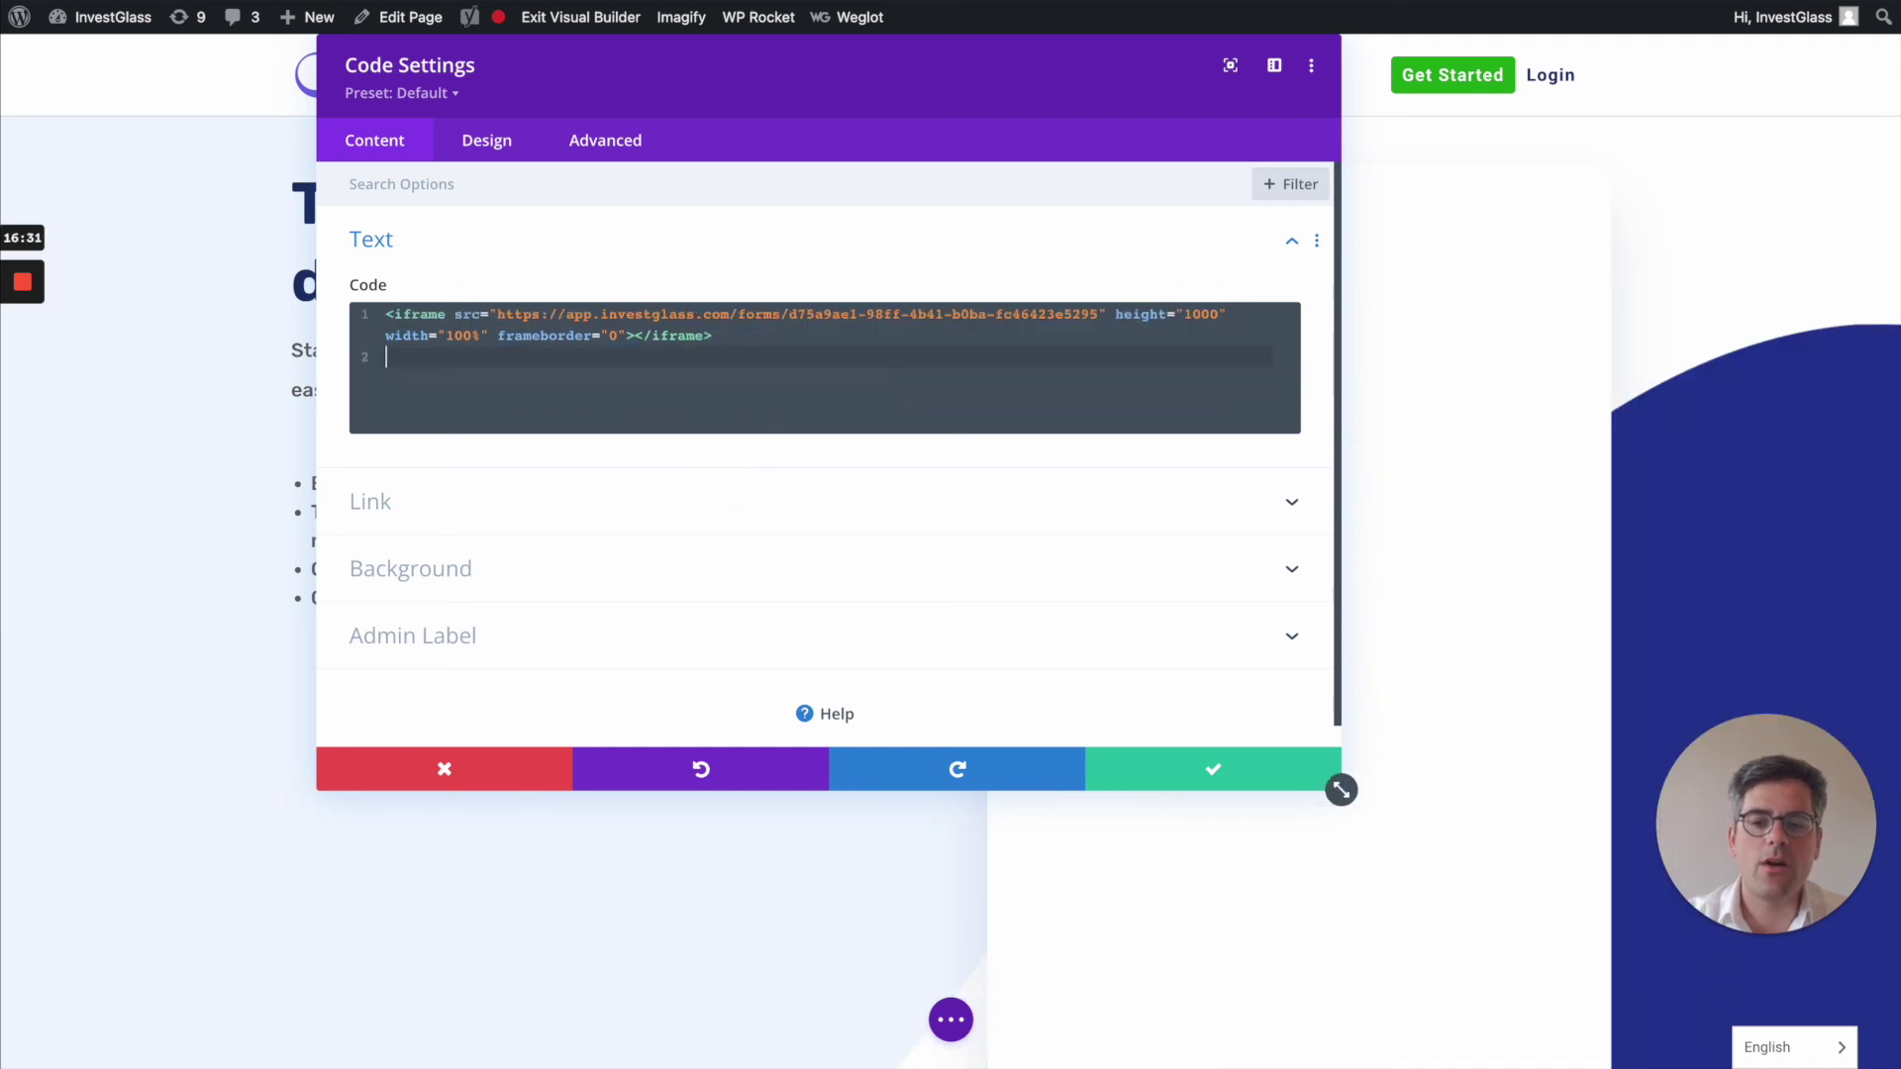
click(1210, 770)
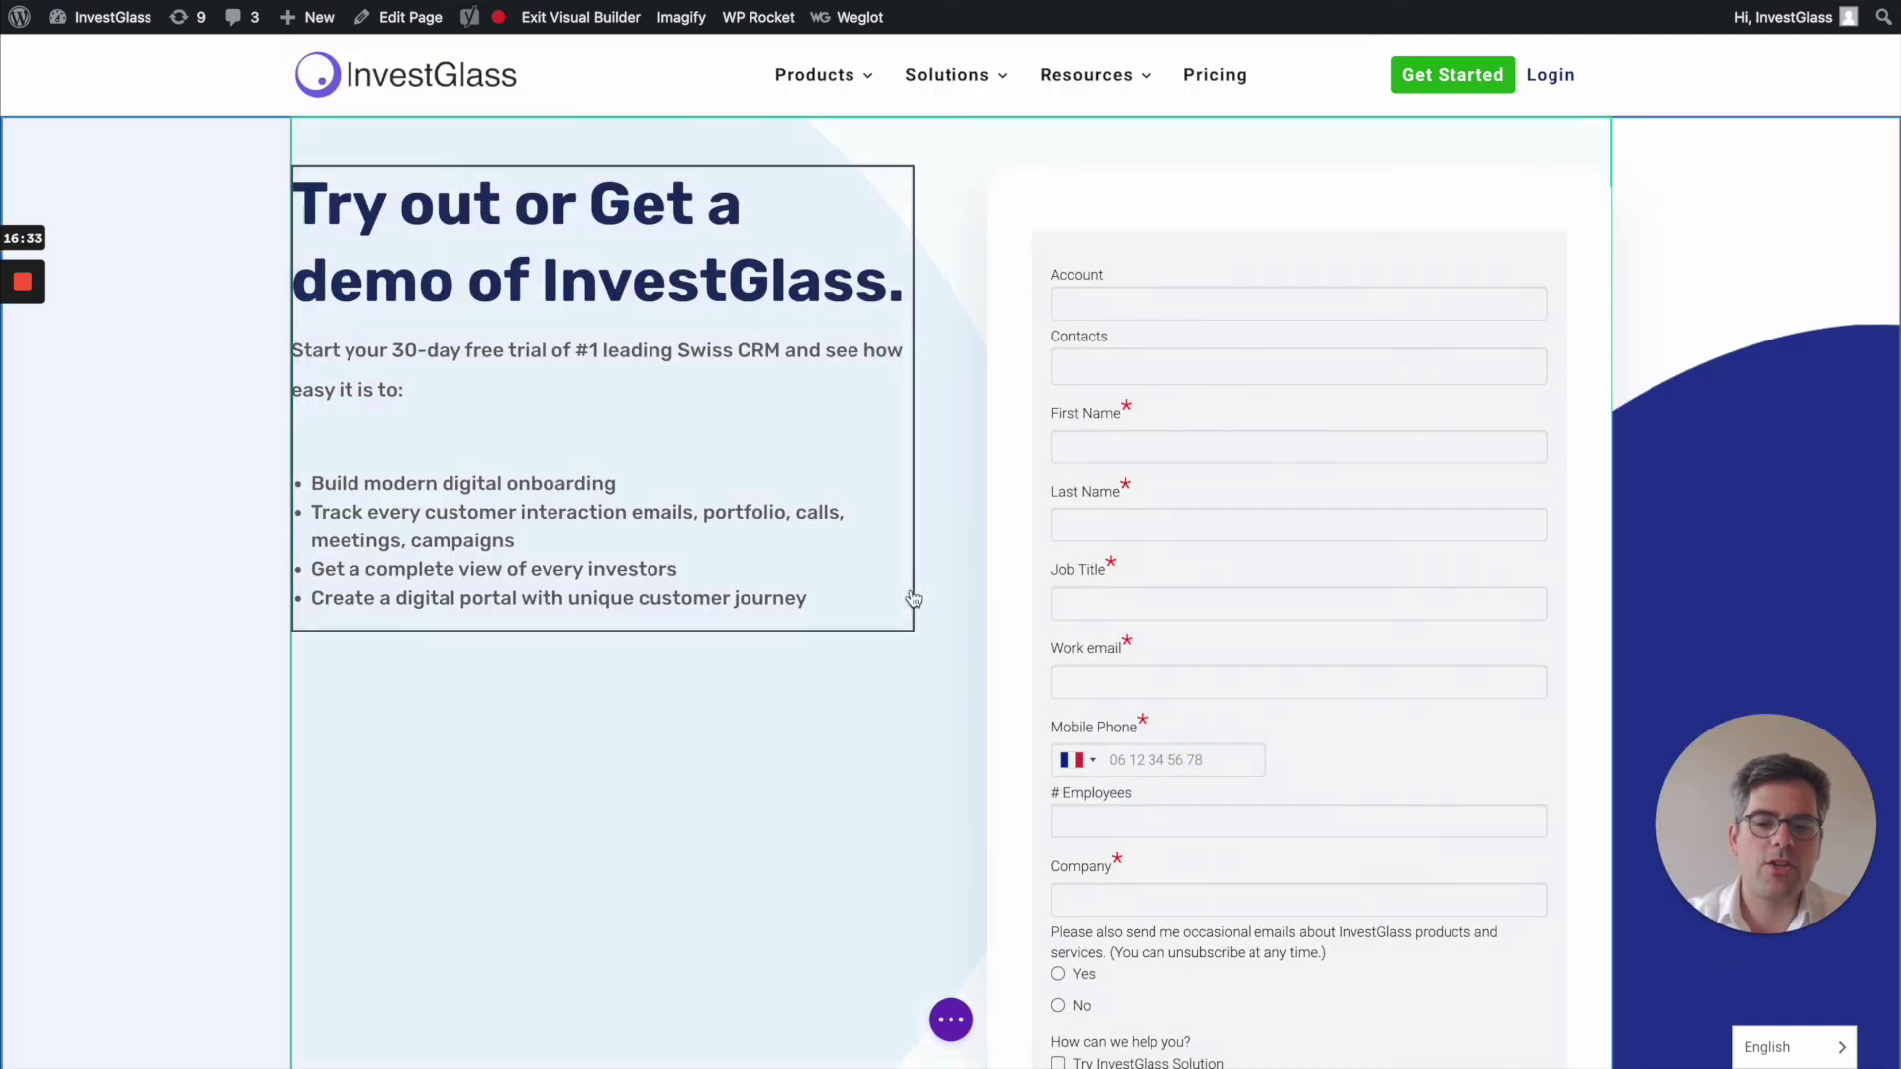
Review the embedded demo form on the page and choose Malaysia as the country code of its Mobile Phone field
scroll(965, 758, down, 9)
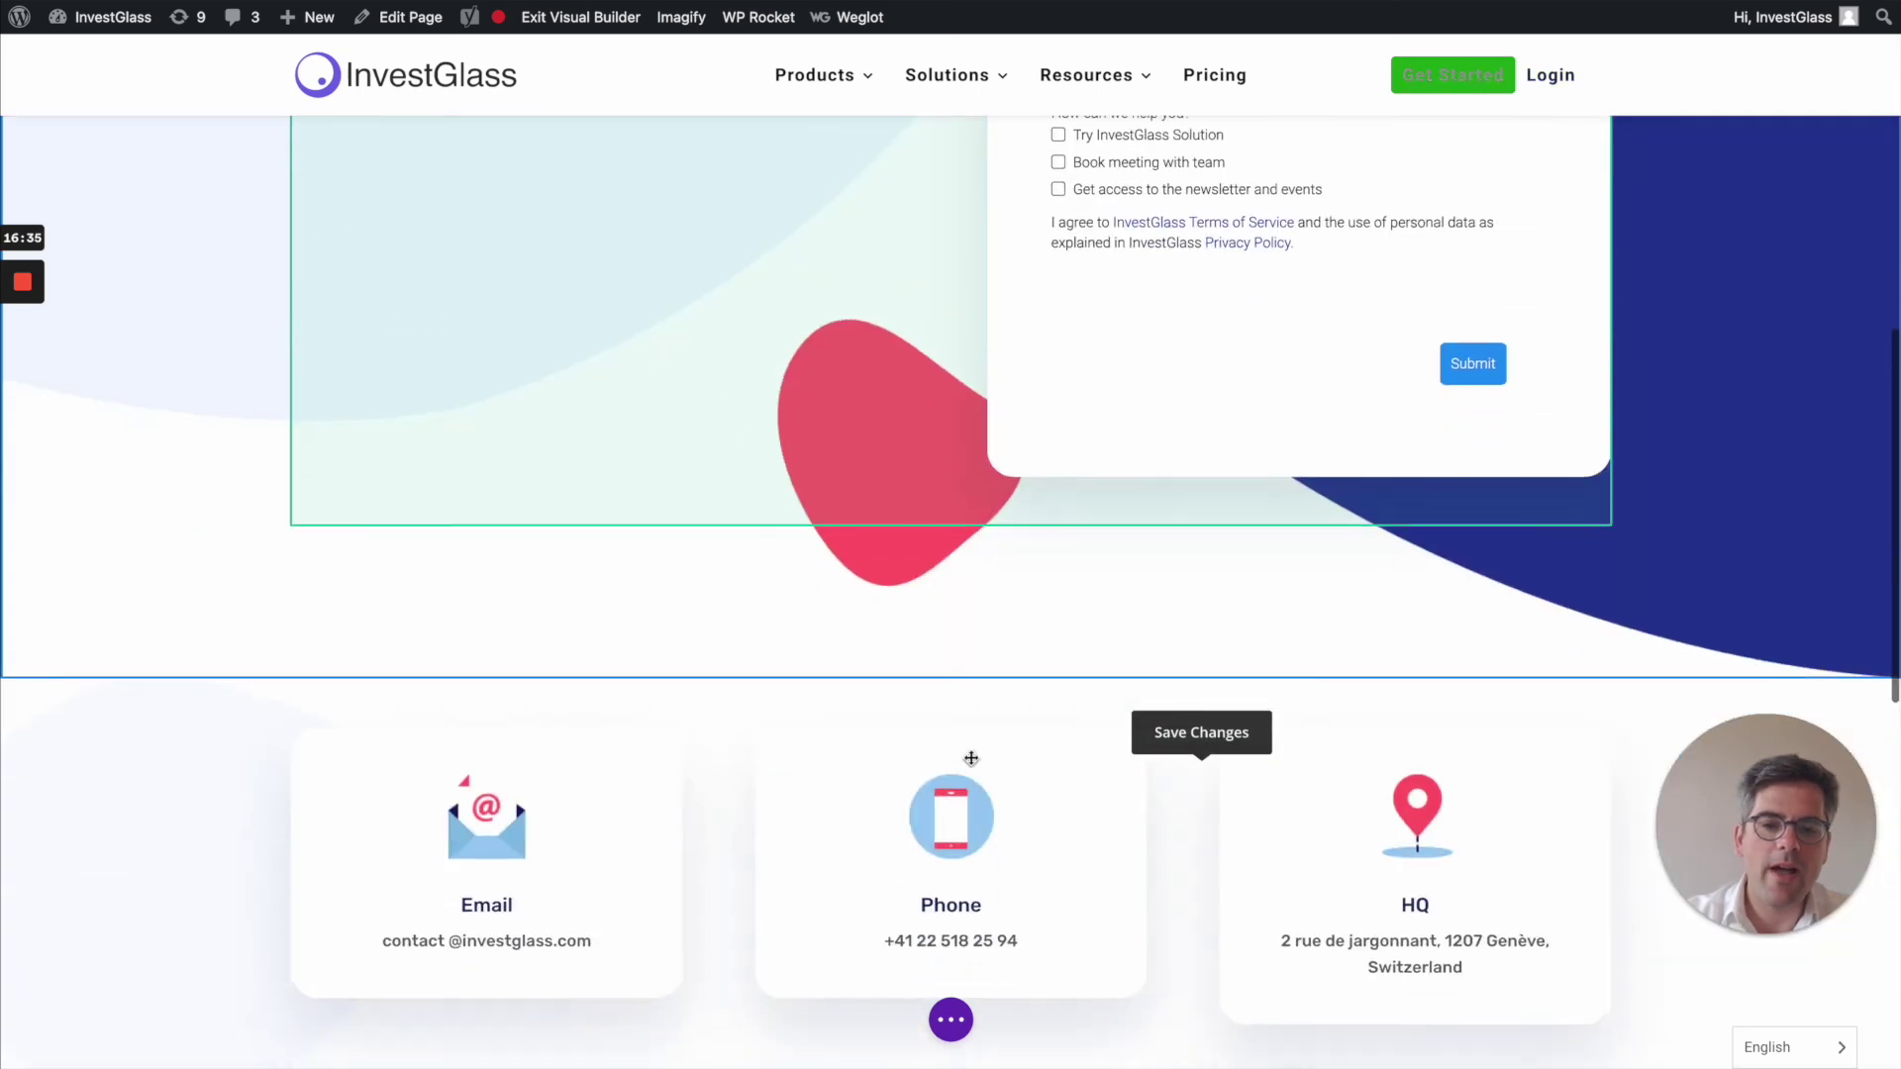
scroll(971, 759, up, 3)
scroll(972, 758, up, 5)
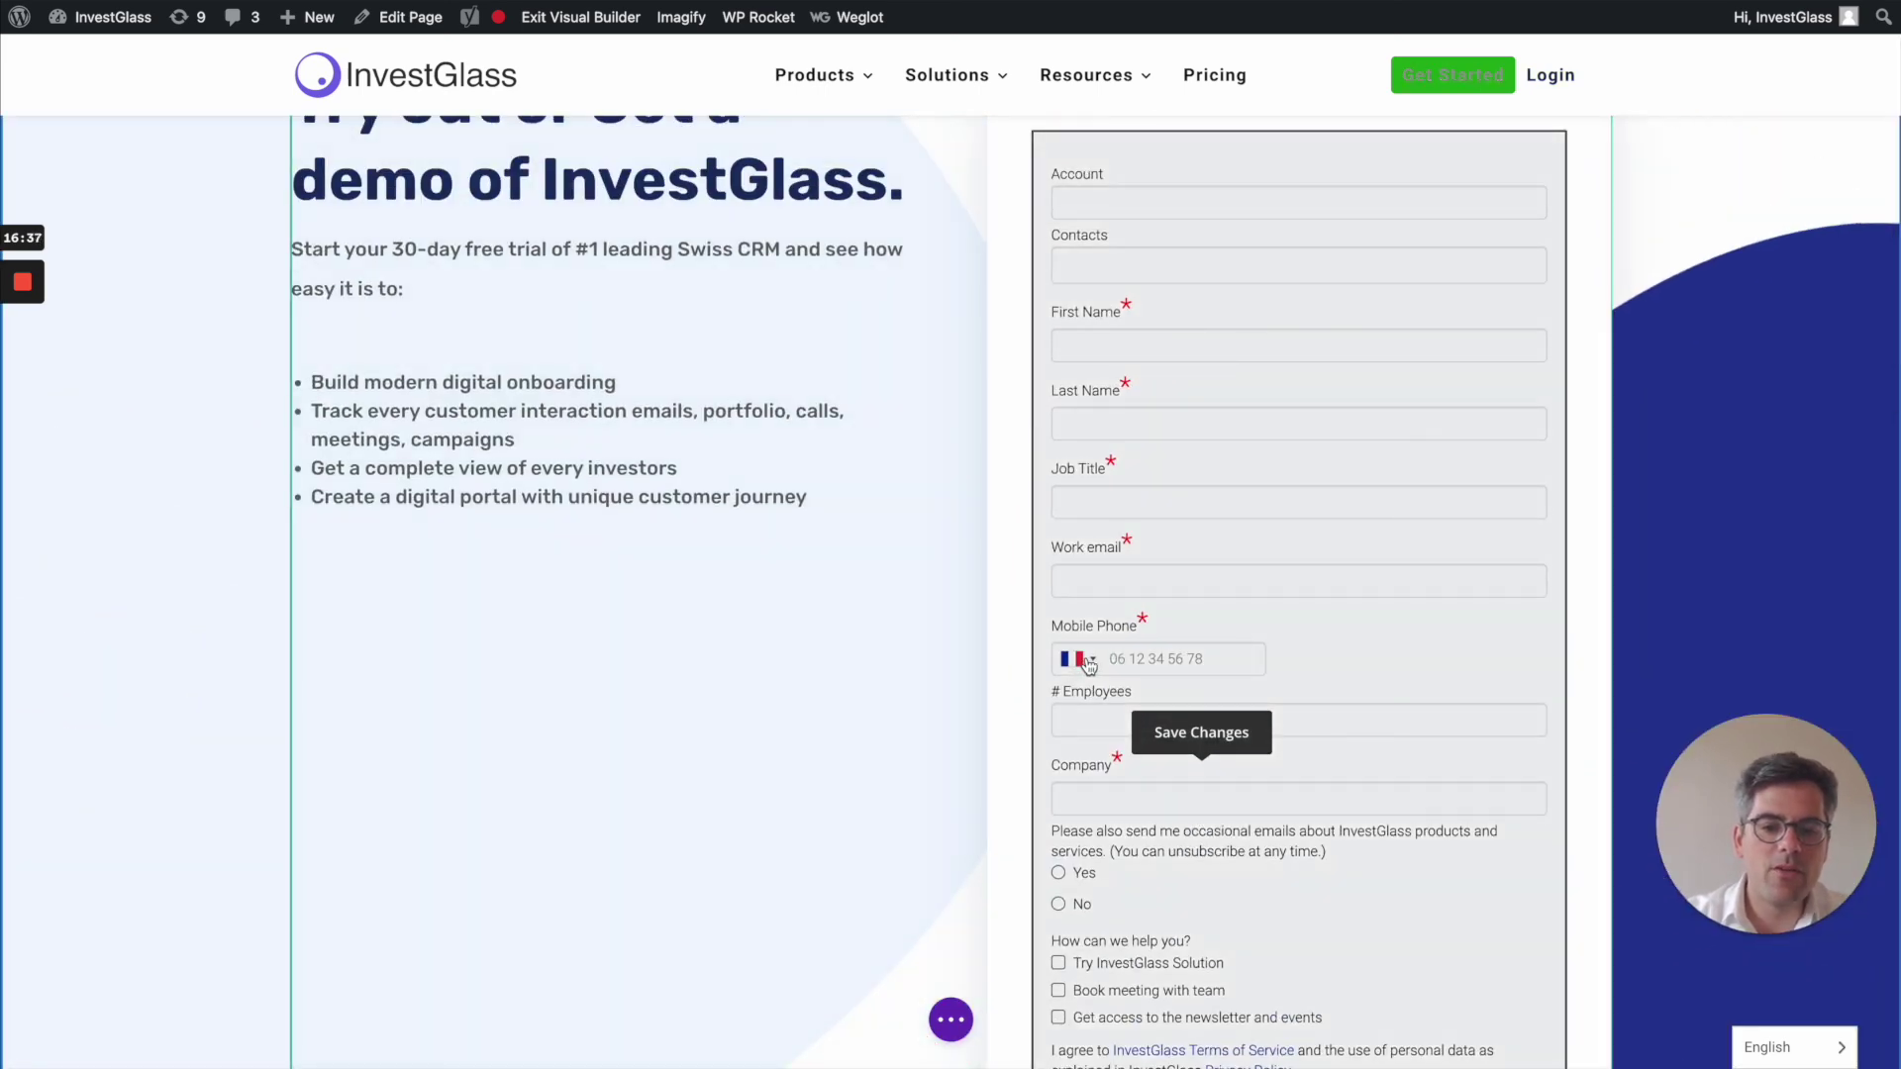
click(1089, 661)
scroll(1096, 757, down, 2)
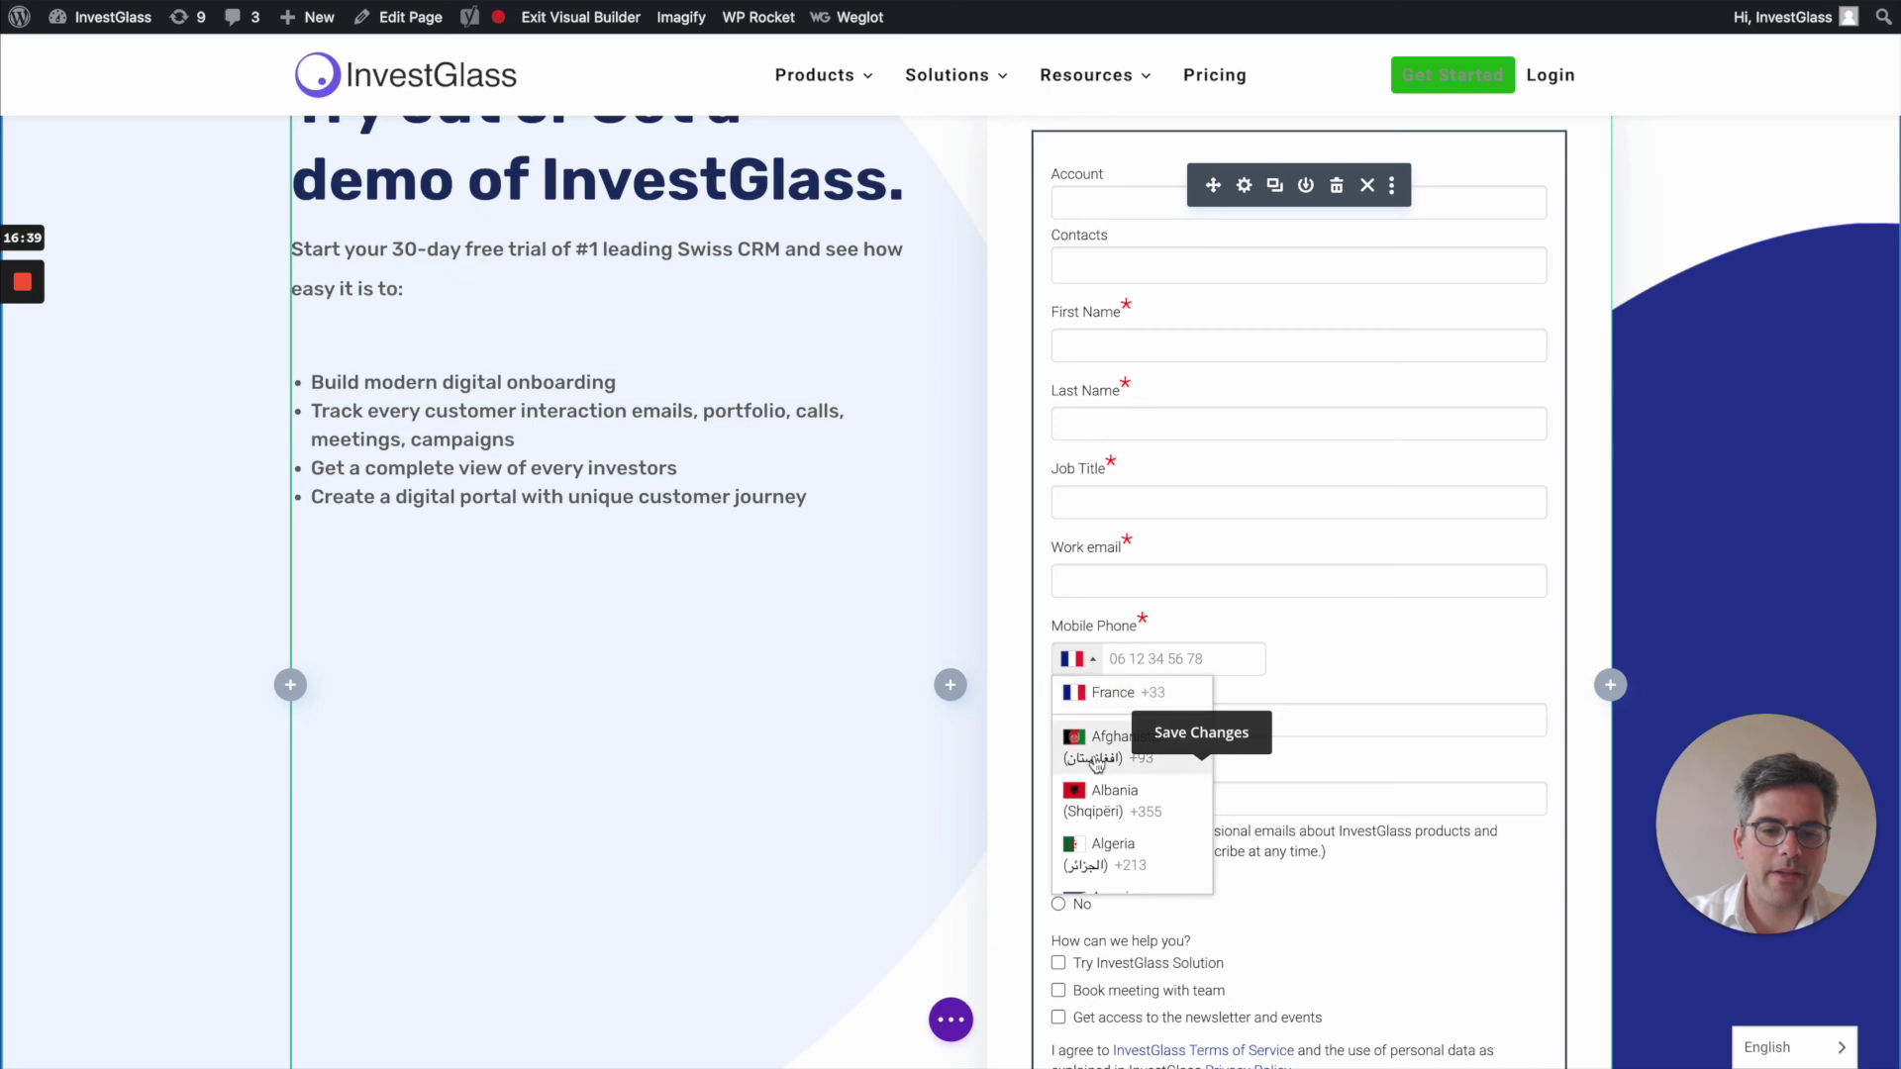
scroll(1096, 762, down, 15)
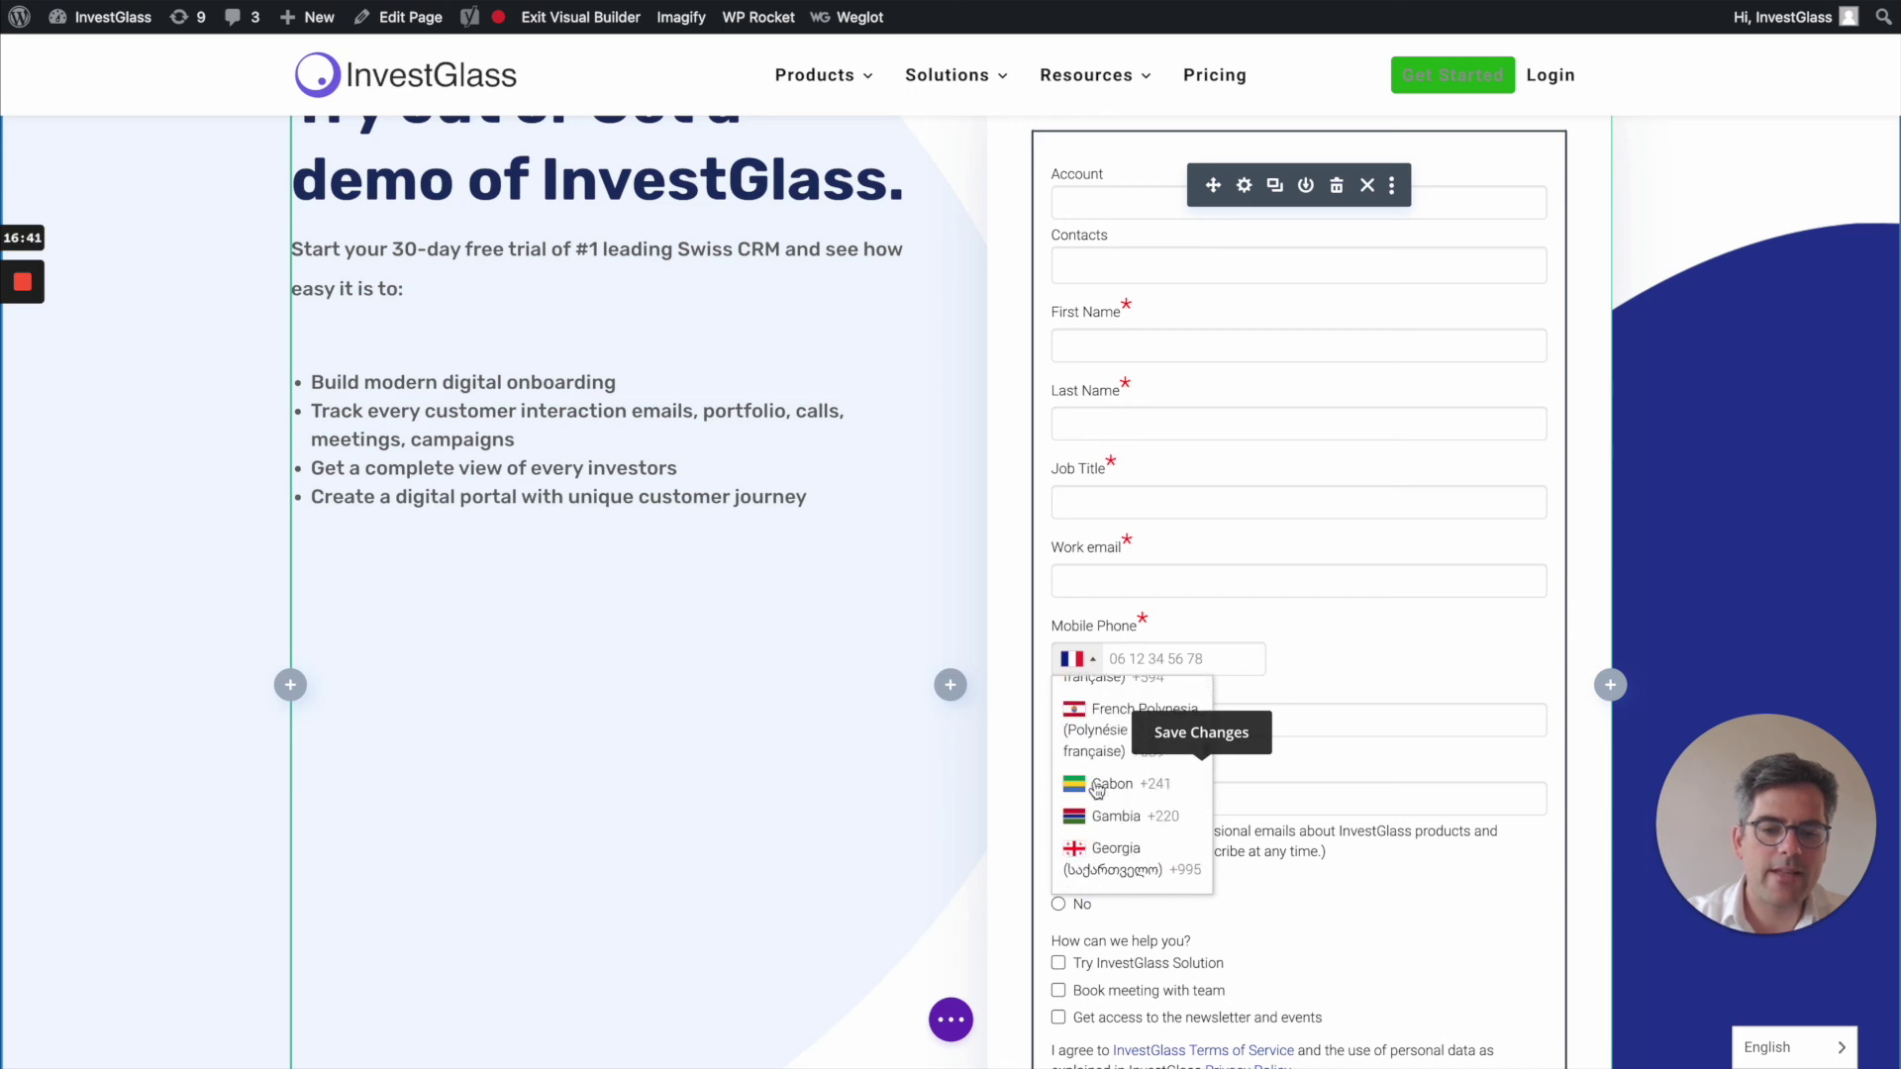
scroll(1097, 787, down, 2)
click(1095, 781)
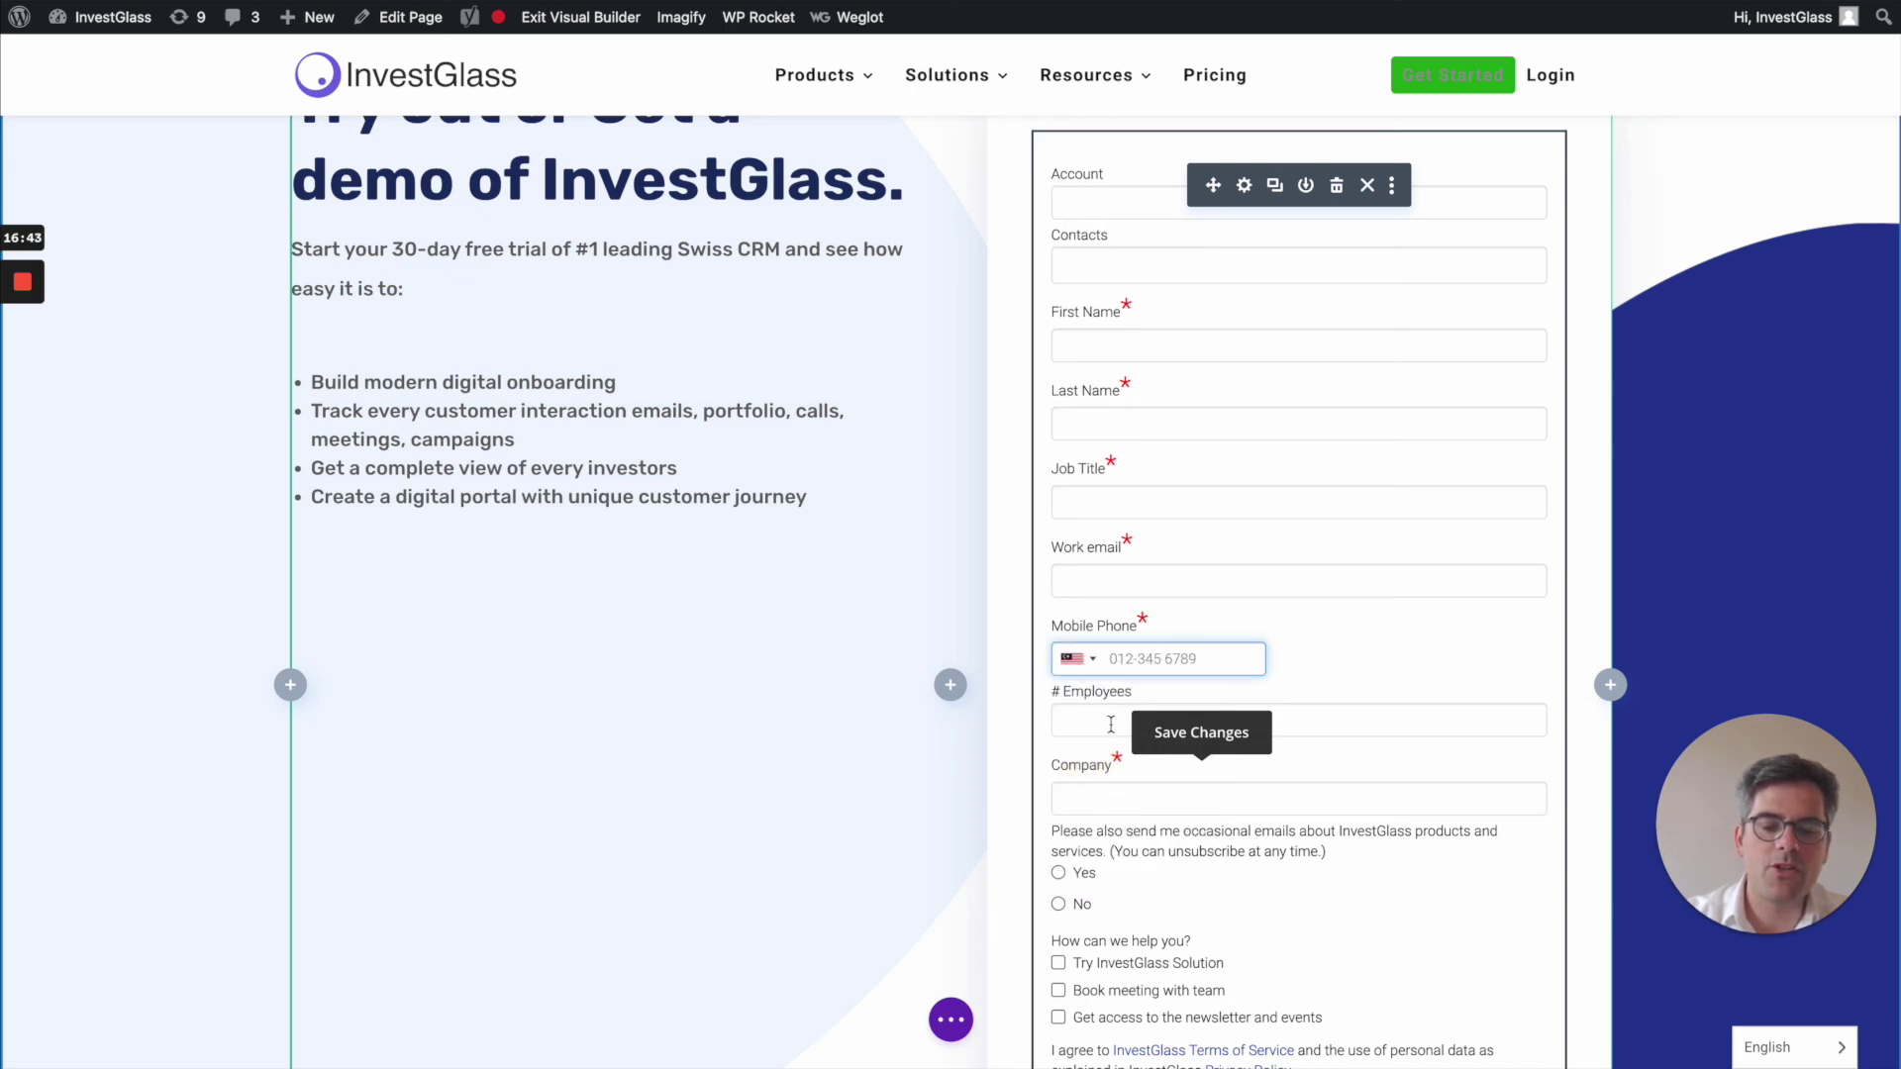